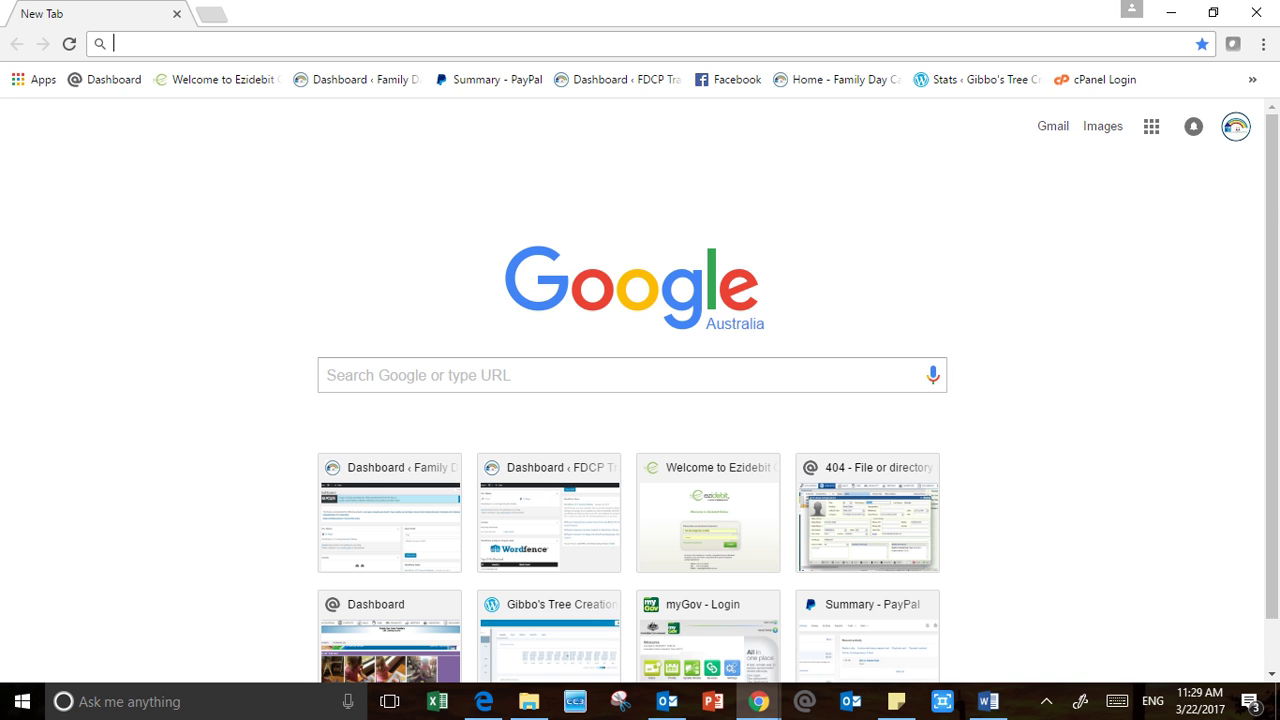
text(www.)
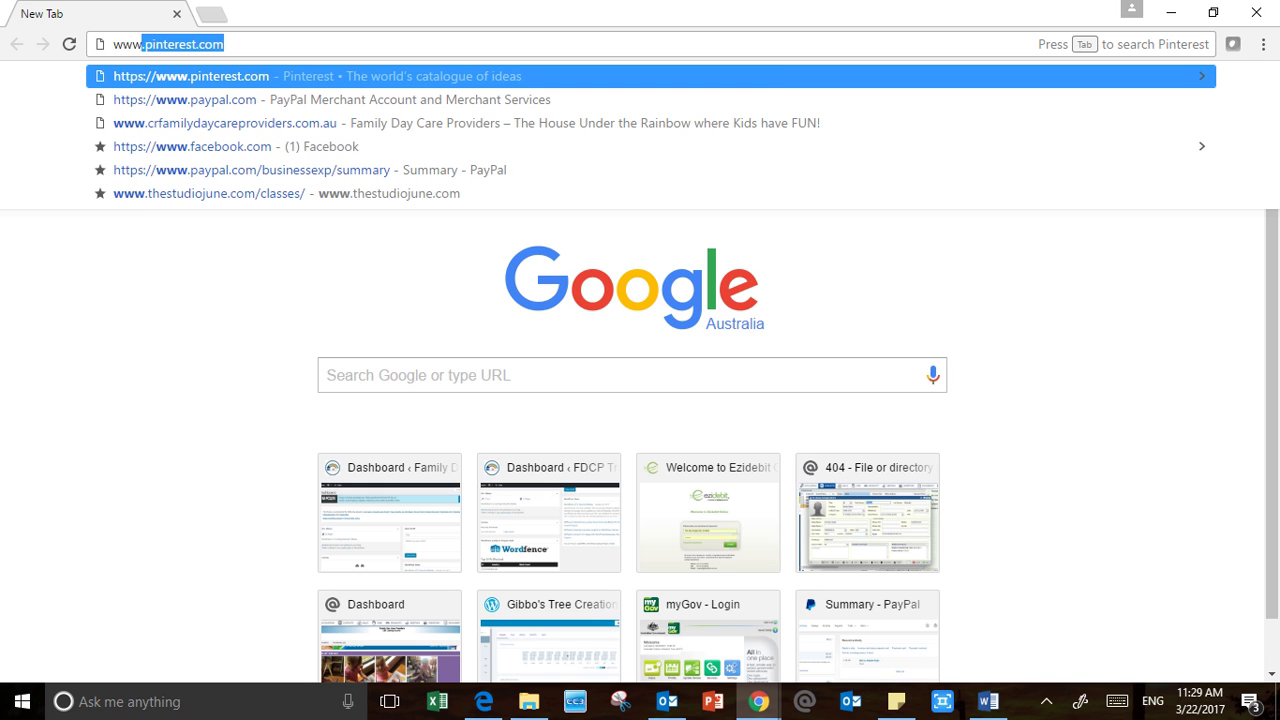
text(crfamily)
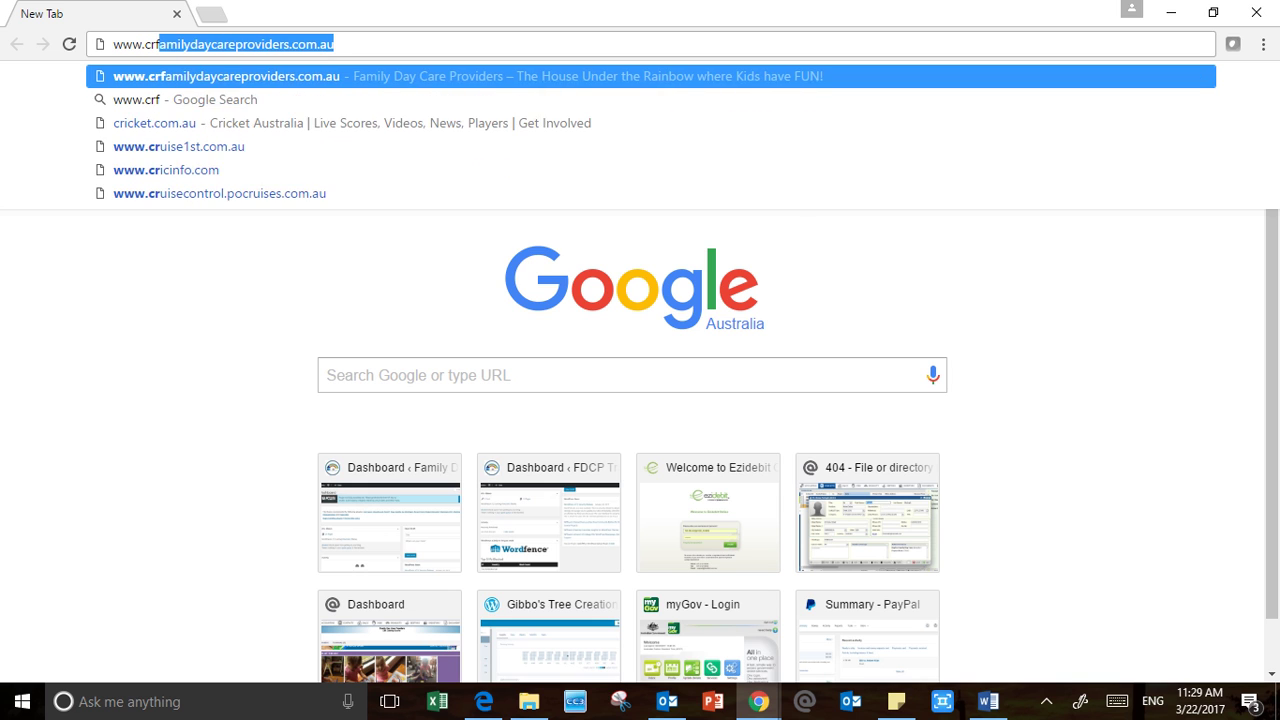
text(daycar)
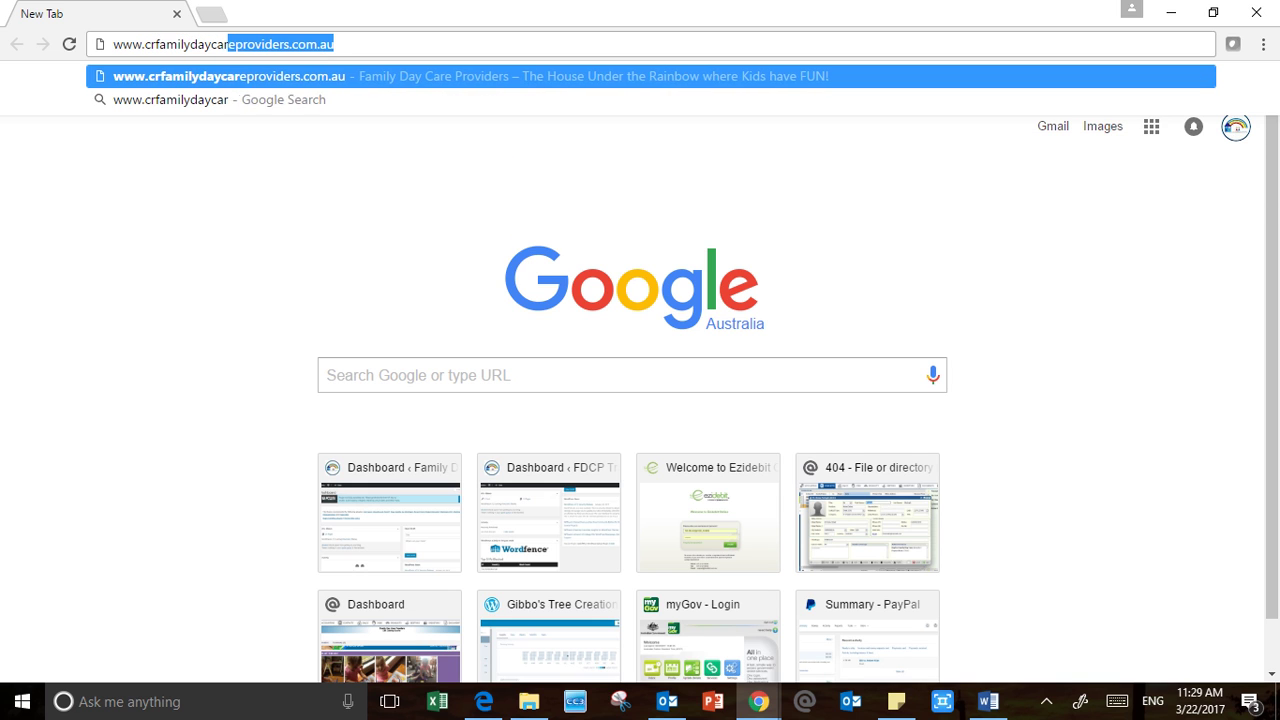
text(eprovider)
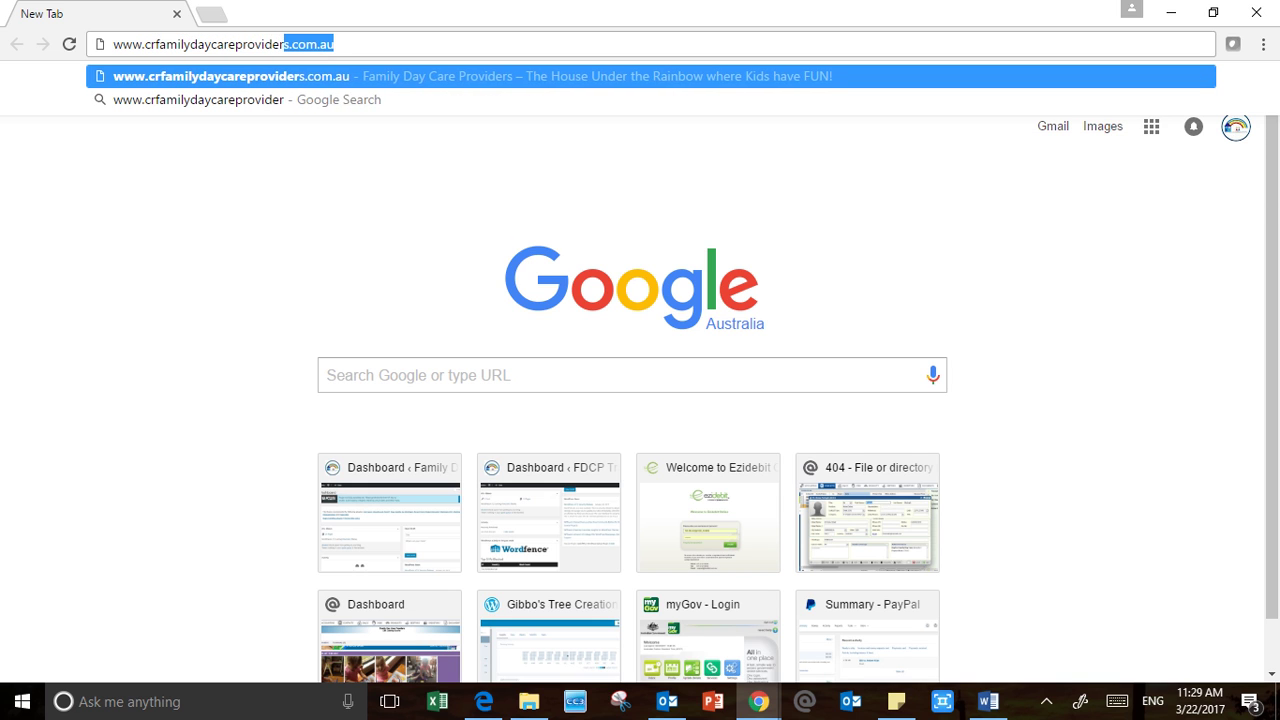
text(s.com.au)
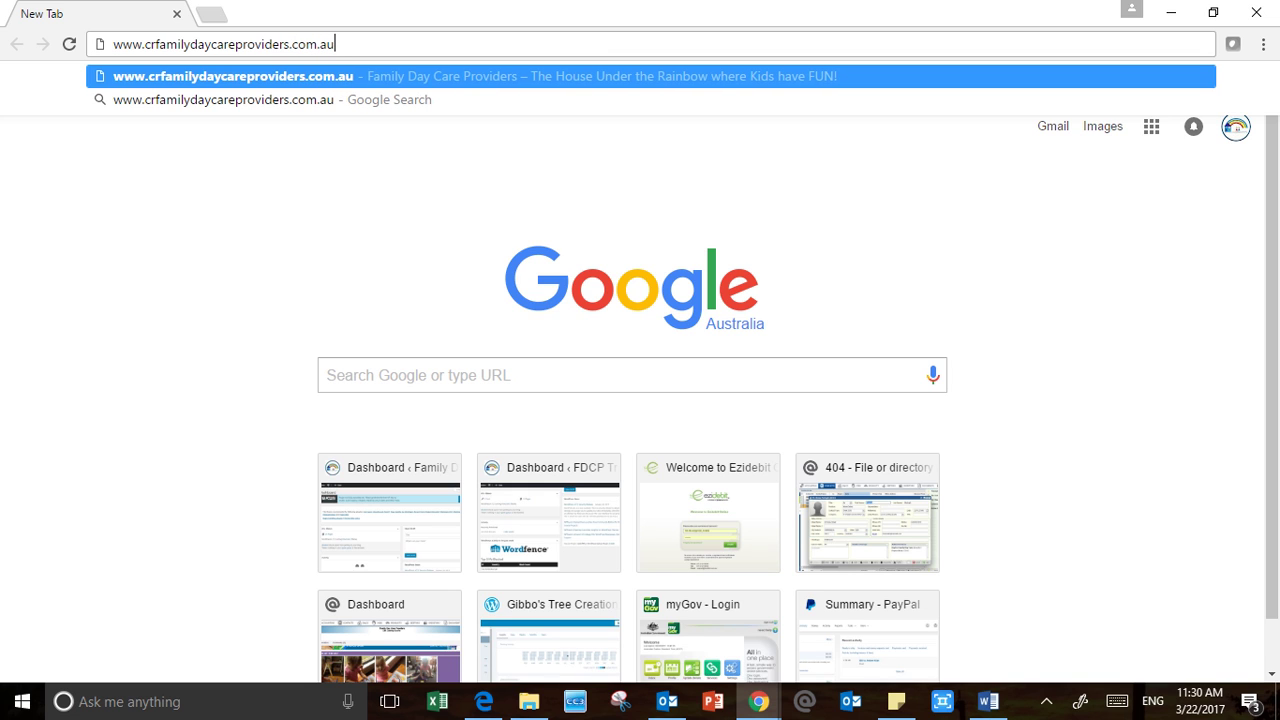
key(Return)
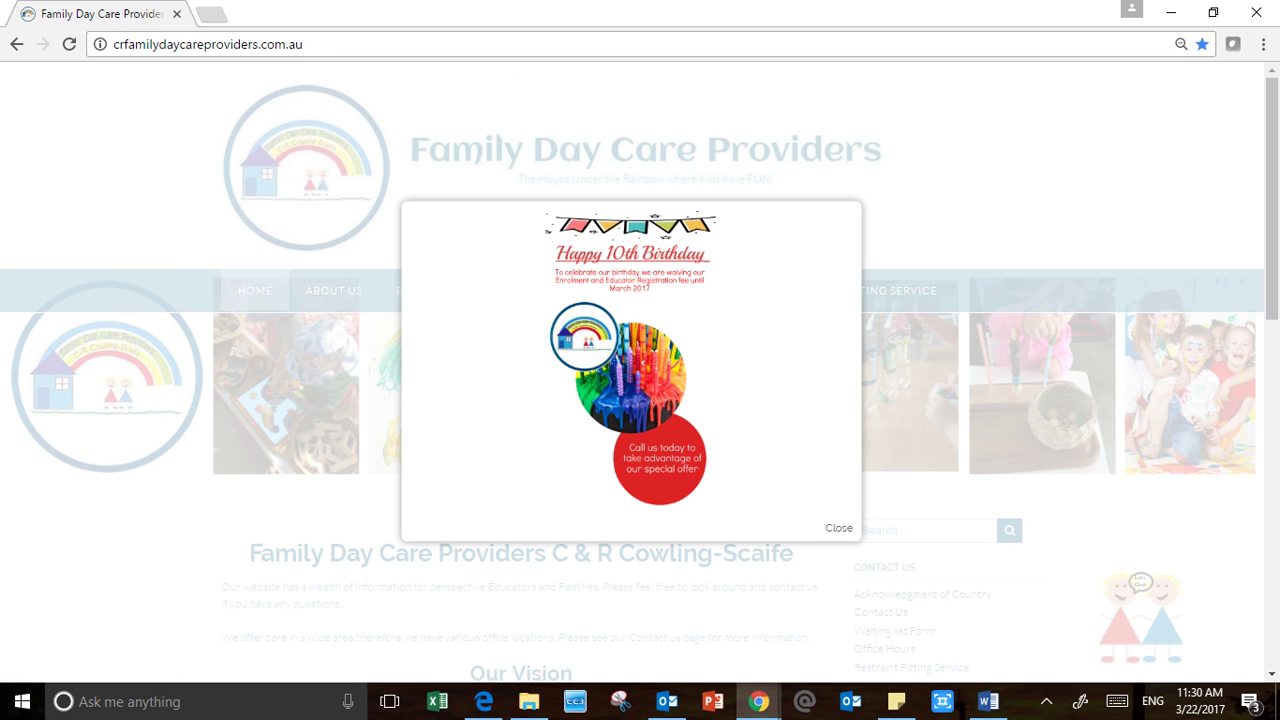
Dismiss the birthday popup and go to the Educator Login page from the HOME menu
click(839, 528)
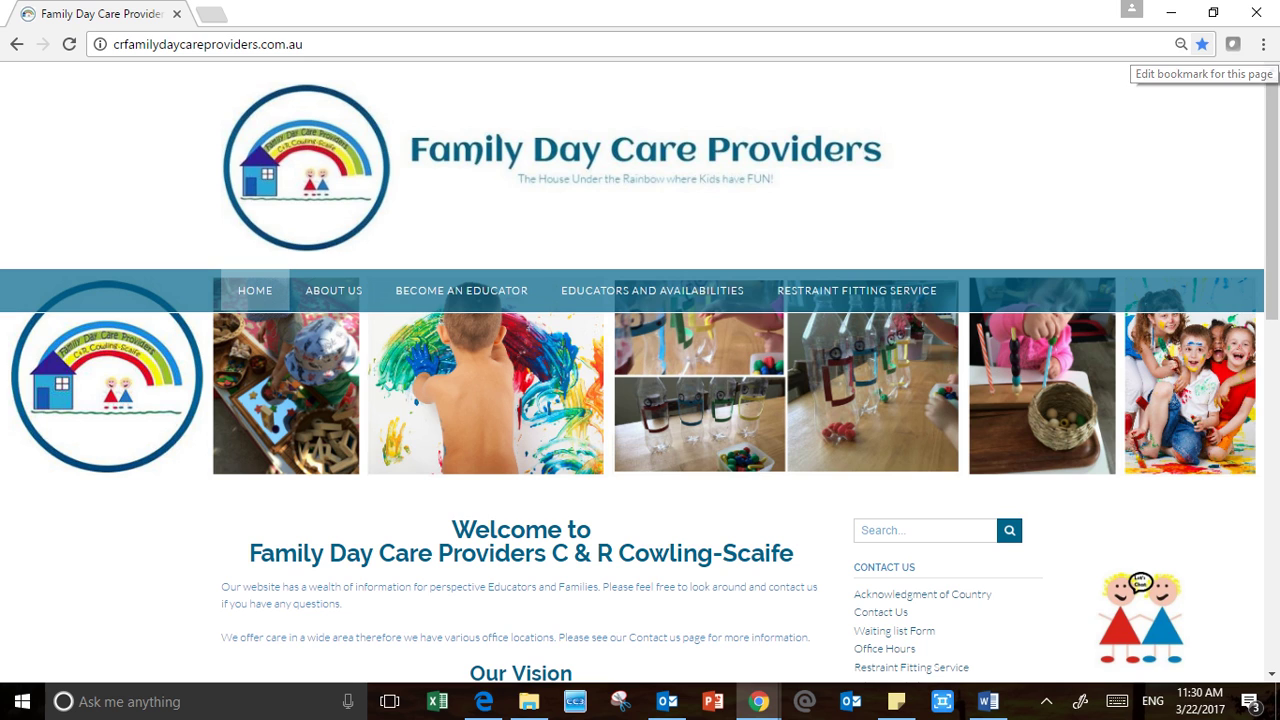
click(1263, 44)
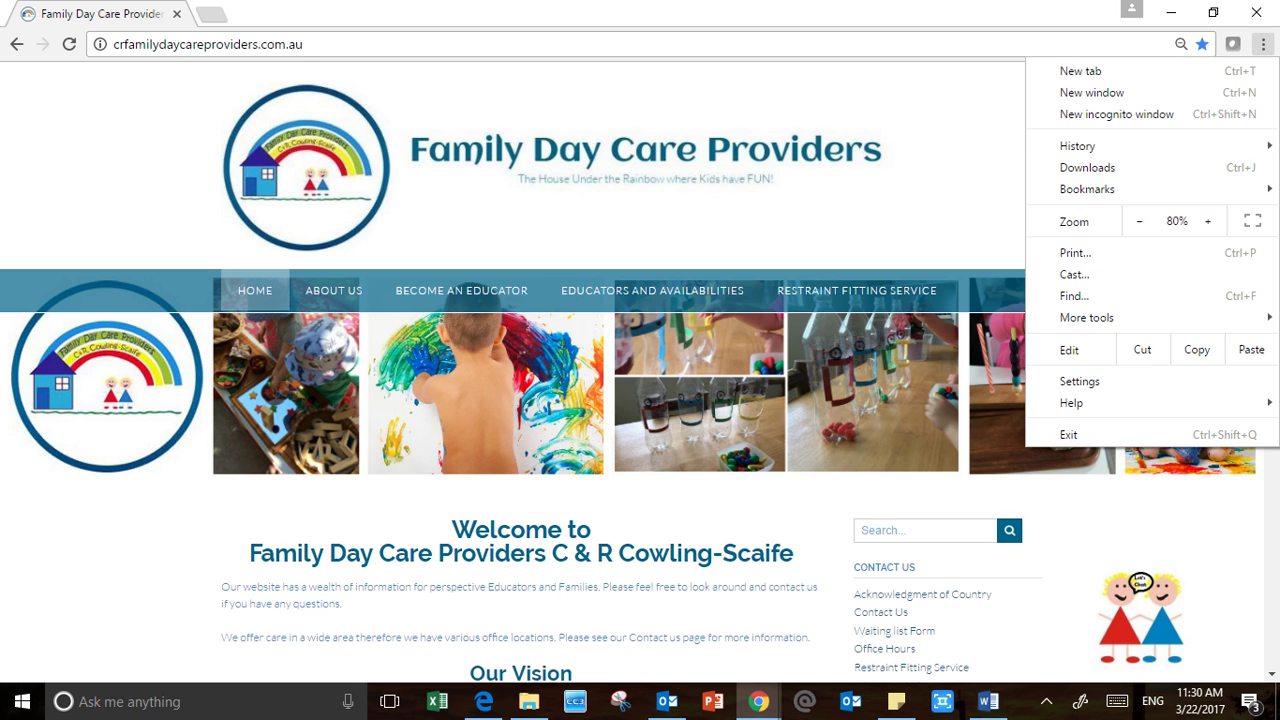
mouse_move(1087, 317)
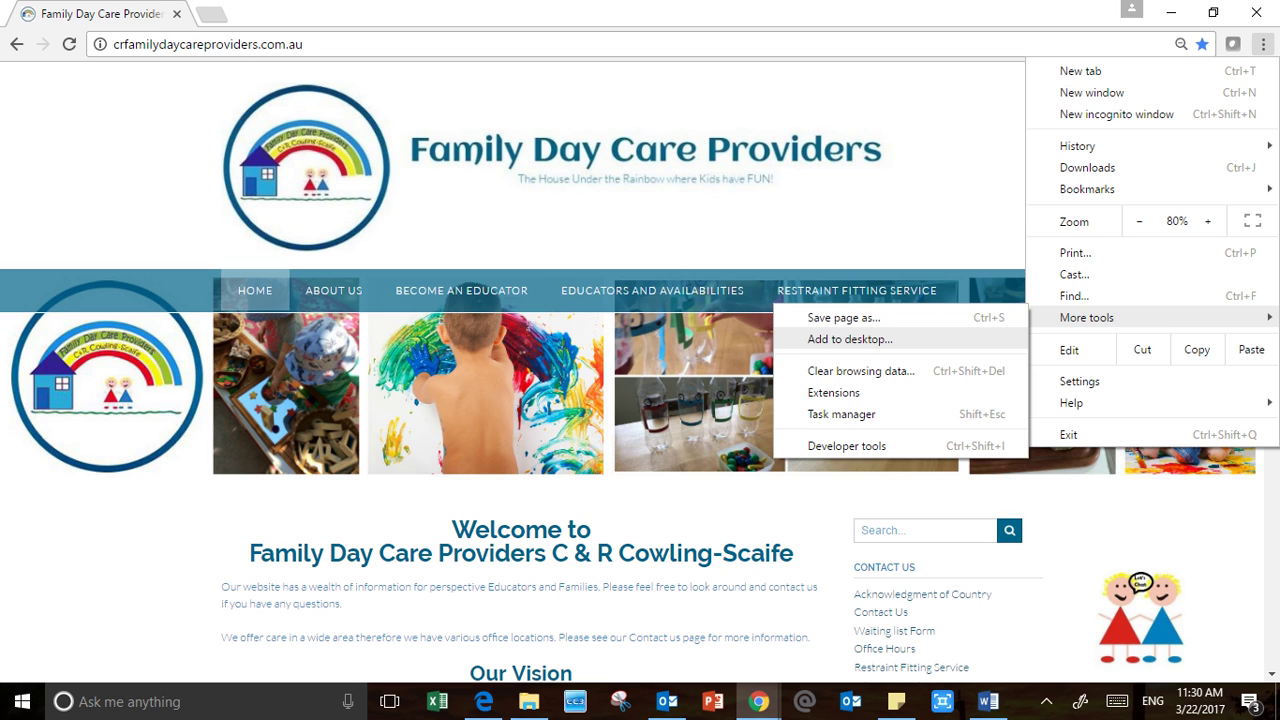
click(1263, 44)
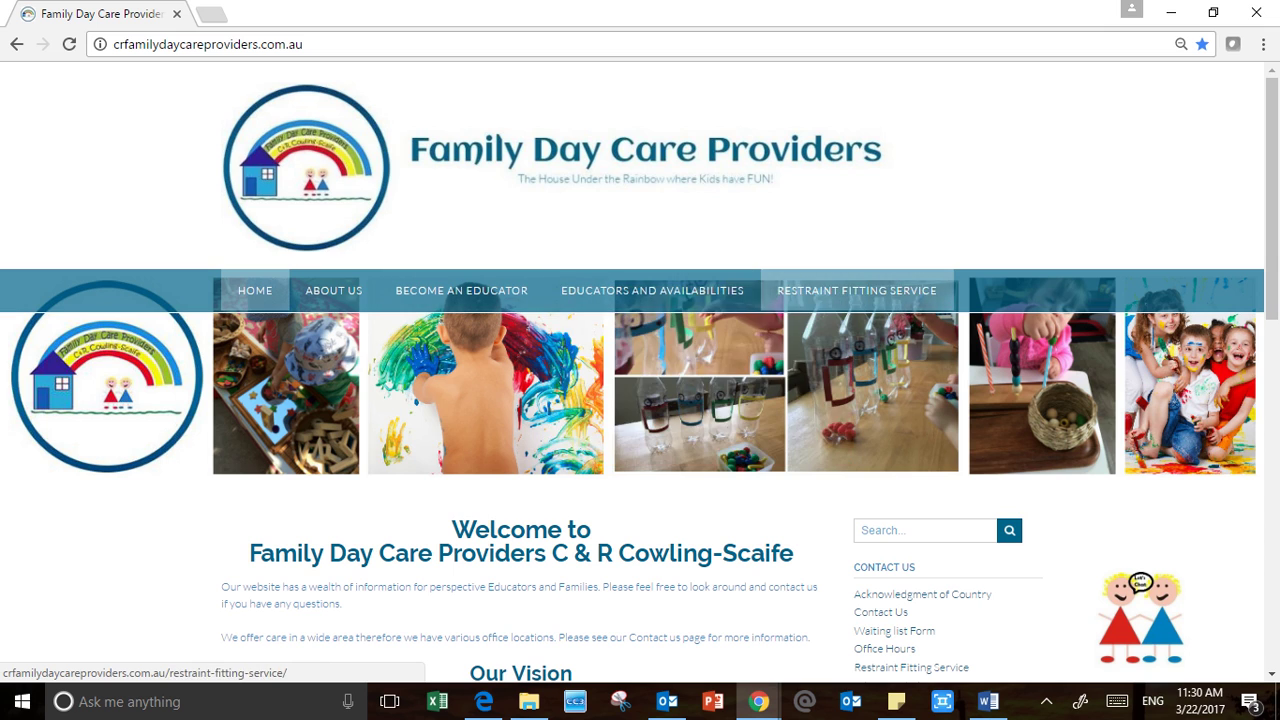
mouse_move(255, 291)
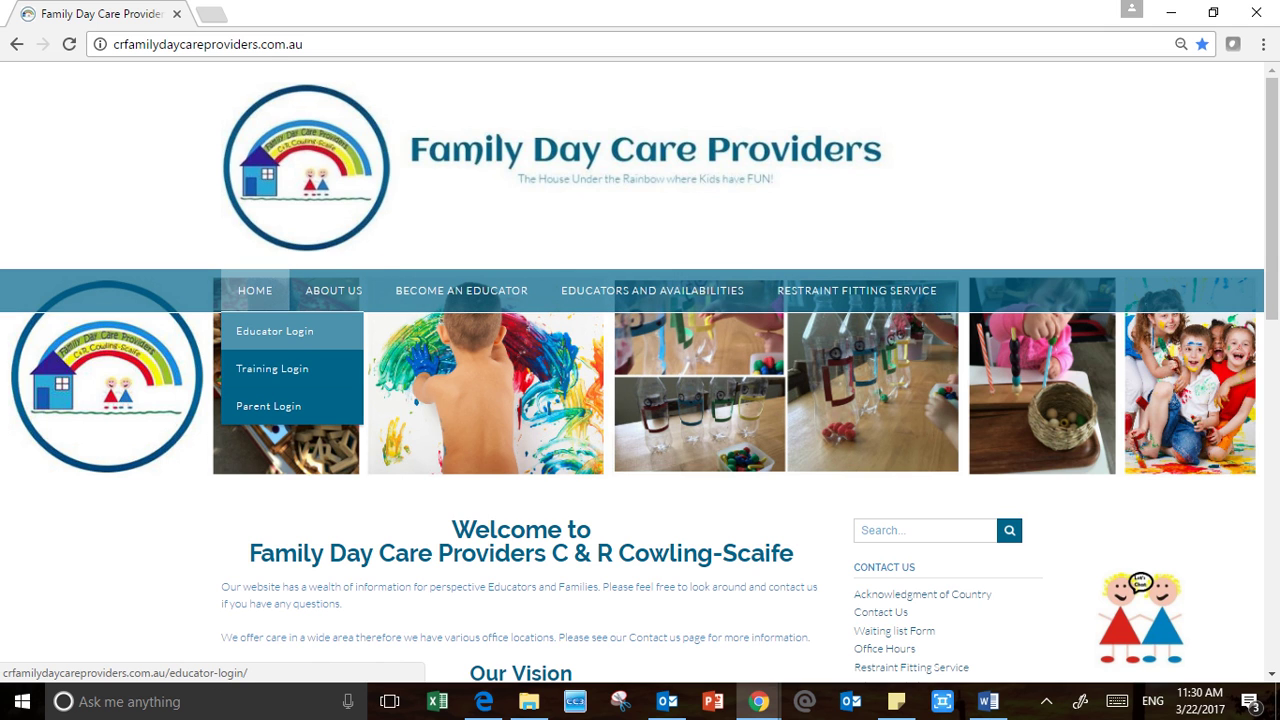
click(274, 331)
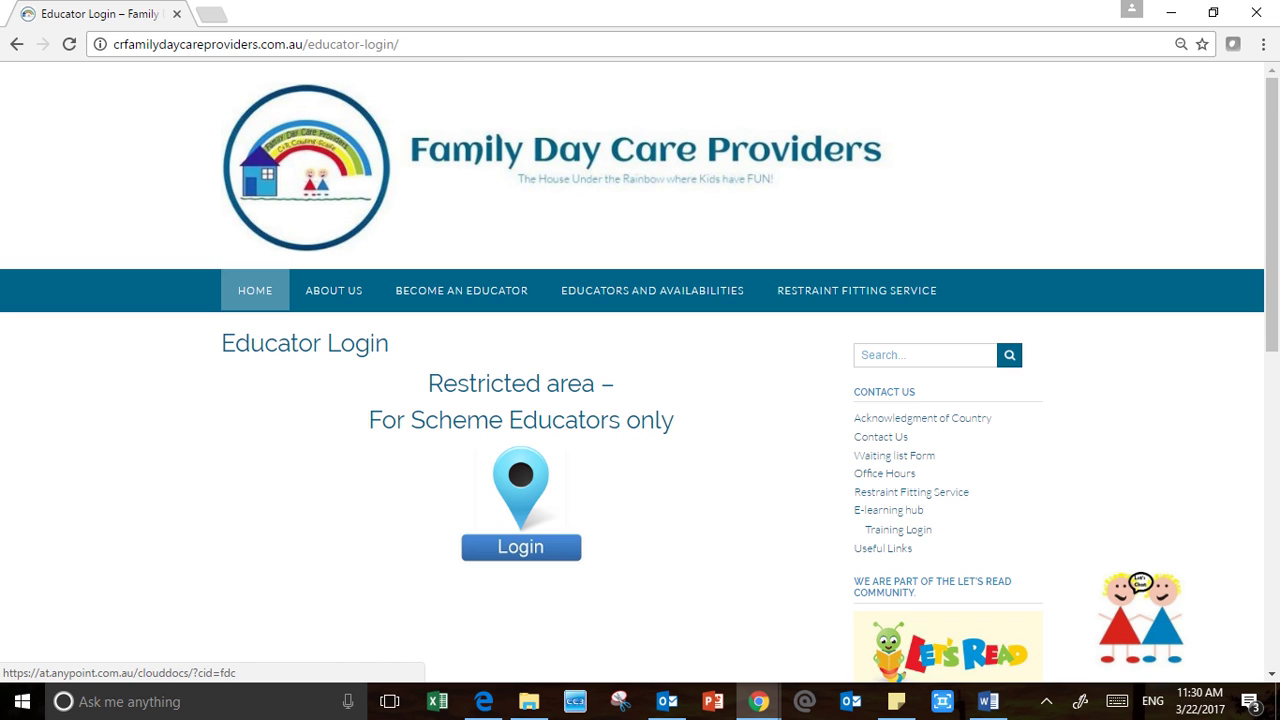
Sign in to CloudDocs with the educator account's e-mail address and password
click(521, 546)
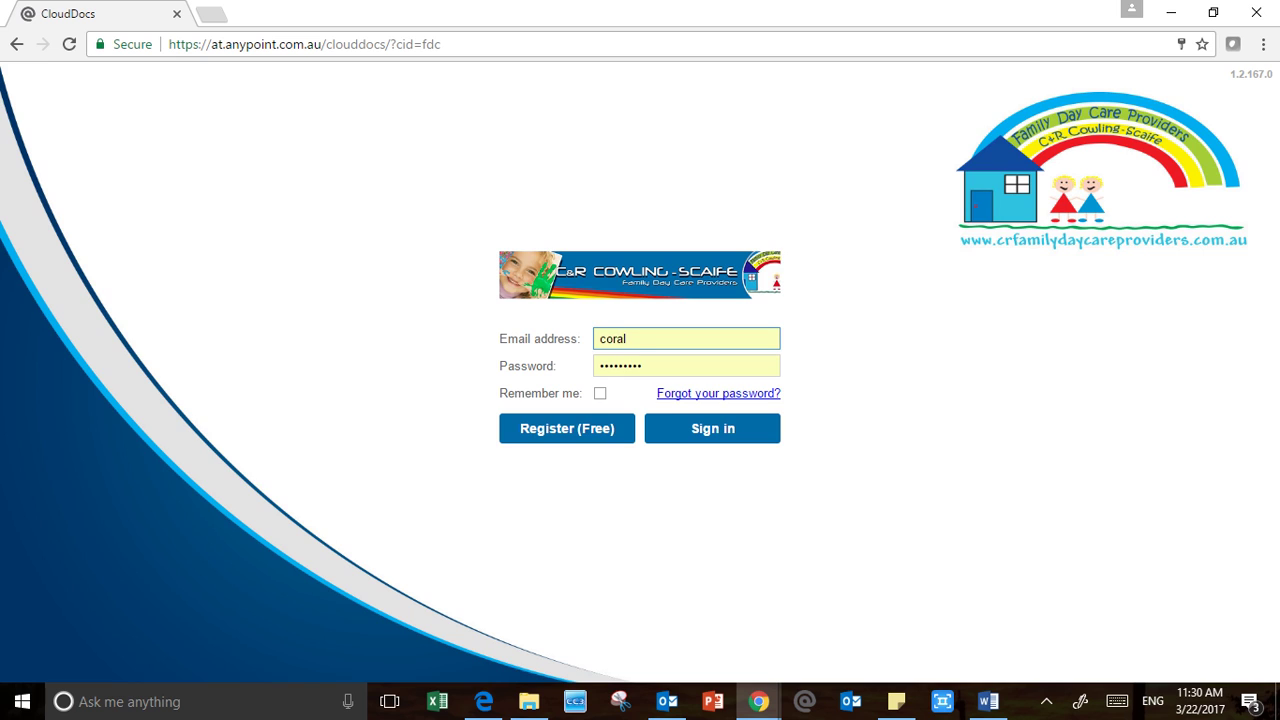
key(BackSpace)
key(BackSpace)
key(BackSpace)
key(BackSpace)
key(BackSpace)
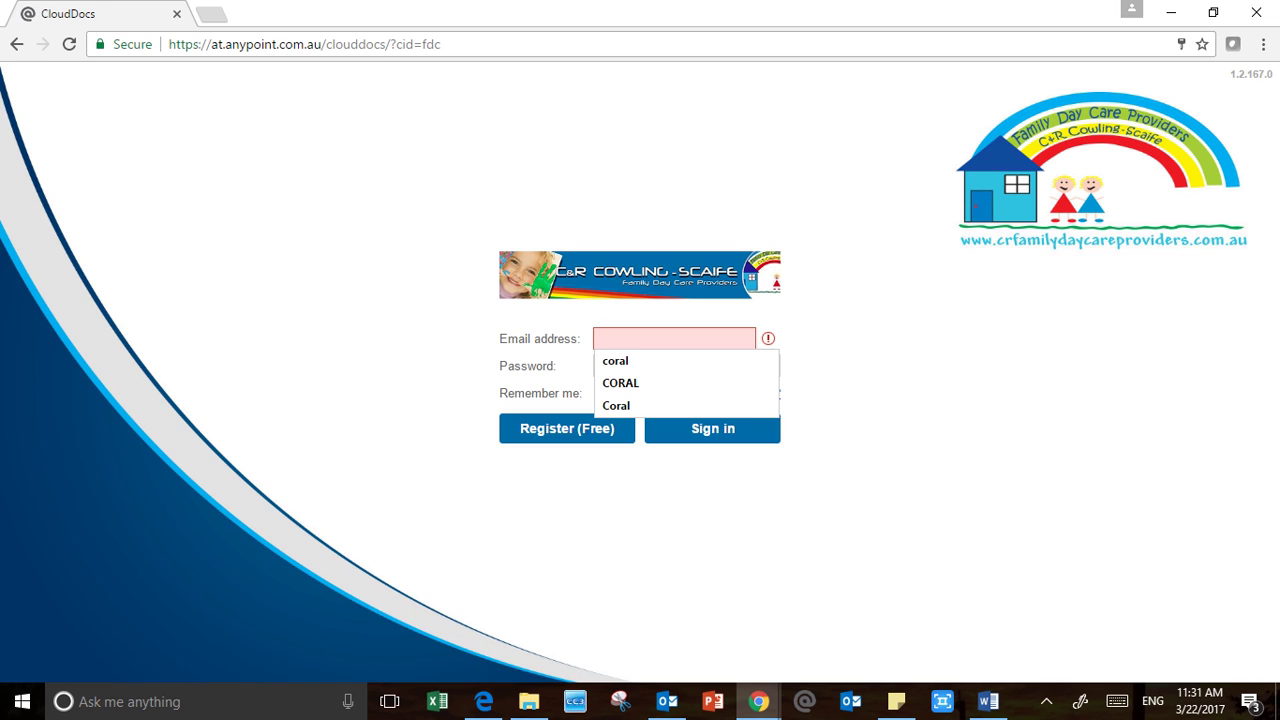
key(ctrl+v)
key(Tab)
key(BackSpace)
key(BackSpace)
key(BackSpace)
key(BackSpace)
key(BackSpace)
key(BackSpace)
key(BackSpace)
key(BackSpace)
key(BackSpace)
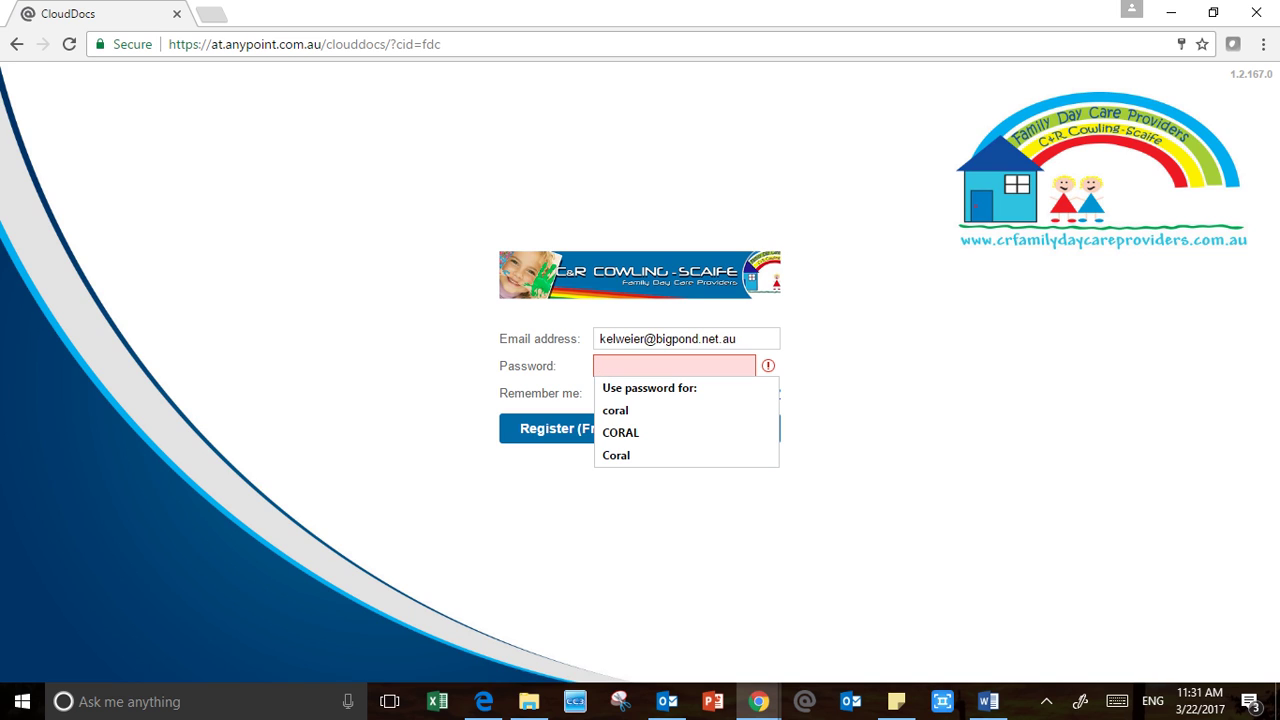
text(••••)
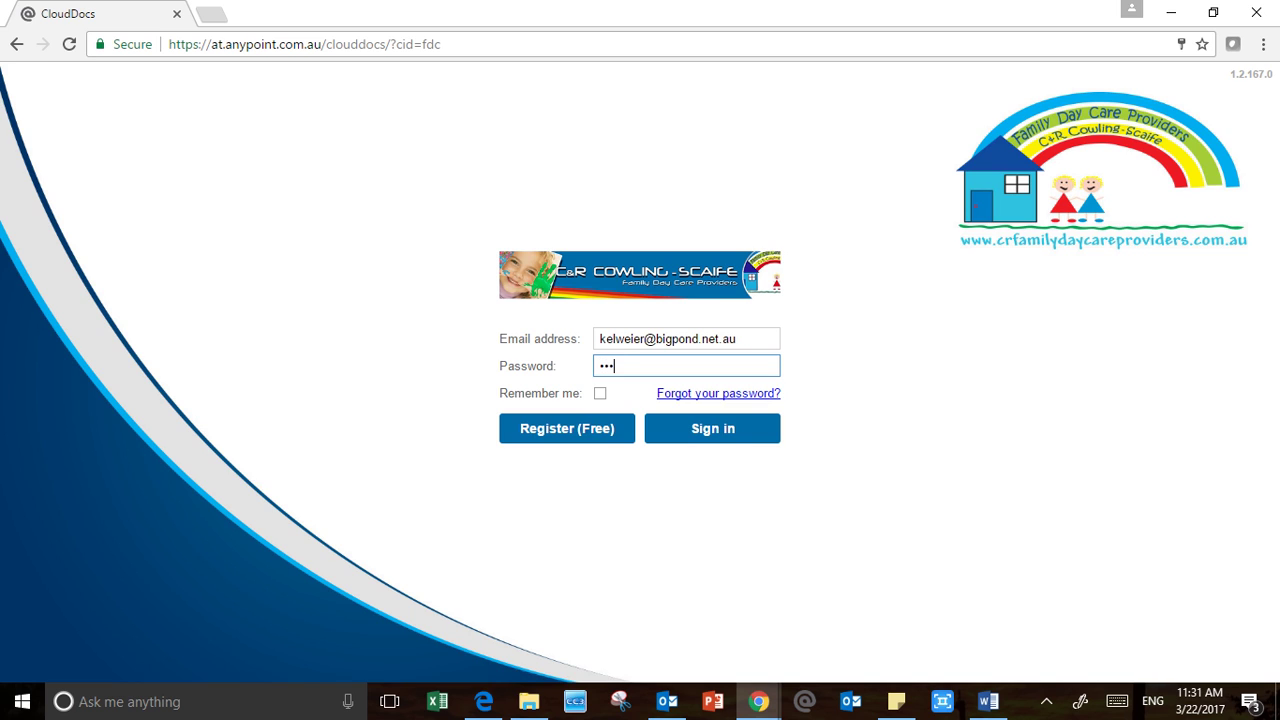
text(•••••)
key(Return)
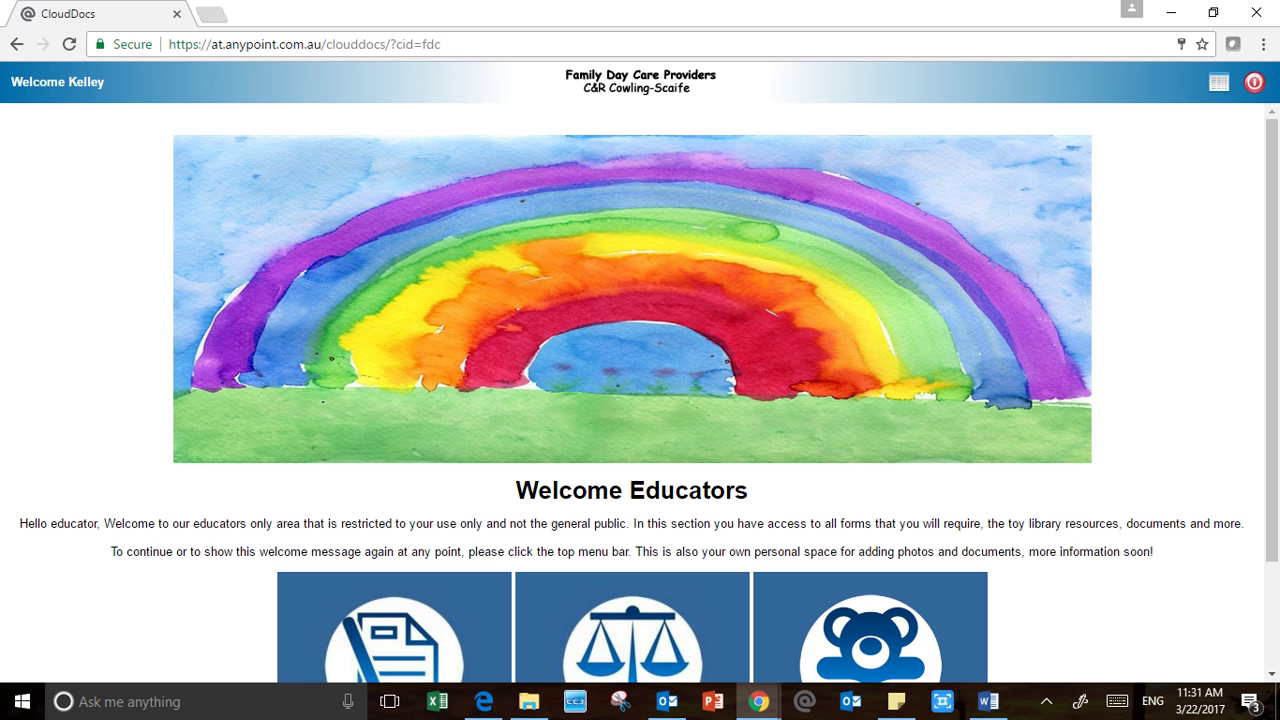
Scroll up and down through the Welcome Educators page to look over its content
scroll(632, 393, down, 2)
scroll(632, 393, up, 2)
scroll(632, 393, down, 2)
scroll(632, 393, up, 2)
scroll(632, 393, down, 2)
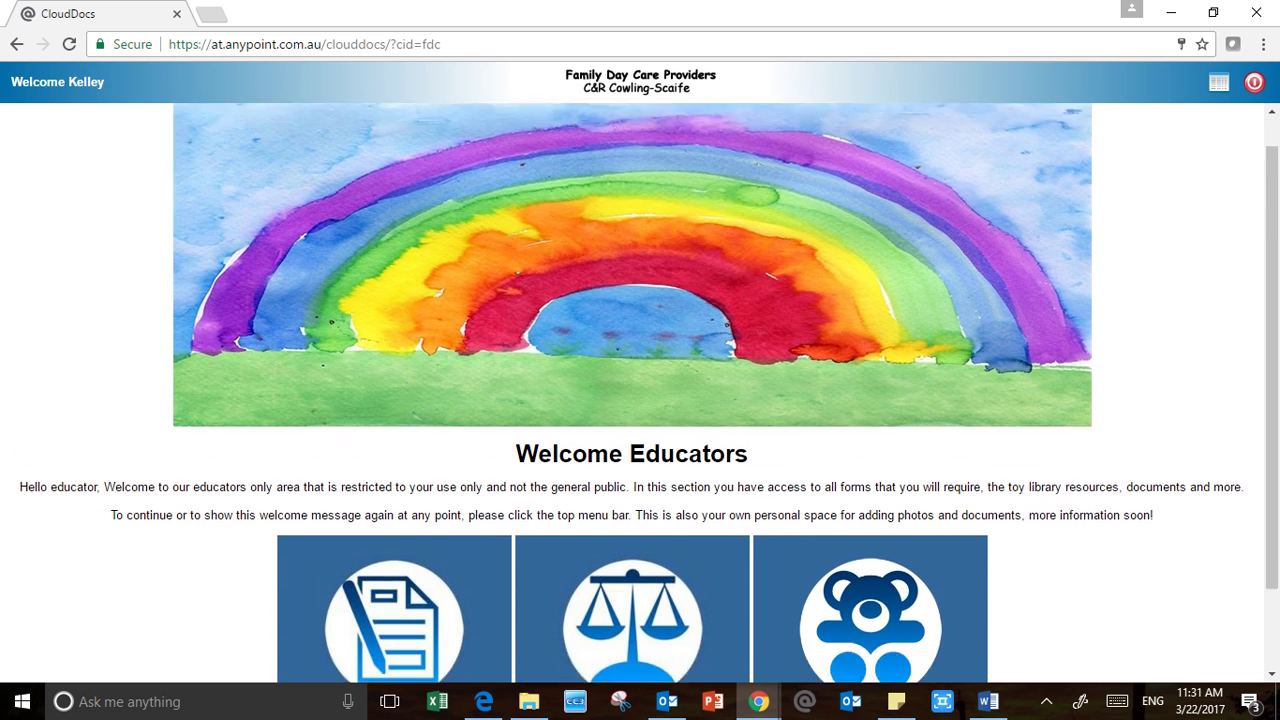
scroll(632, 393, up, 2)
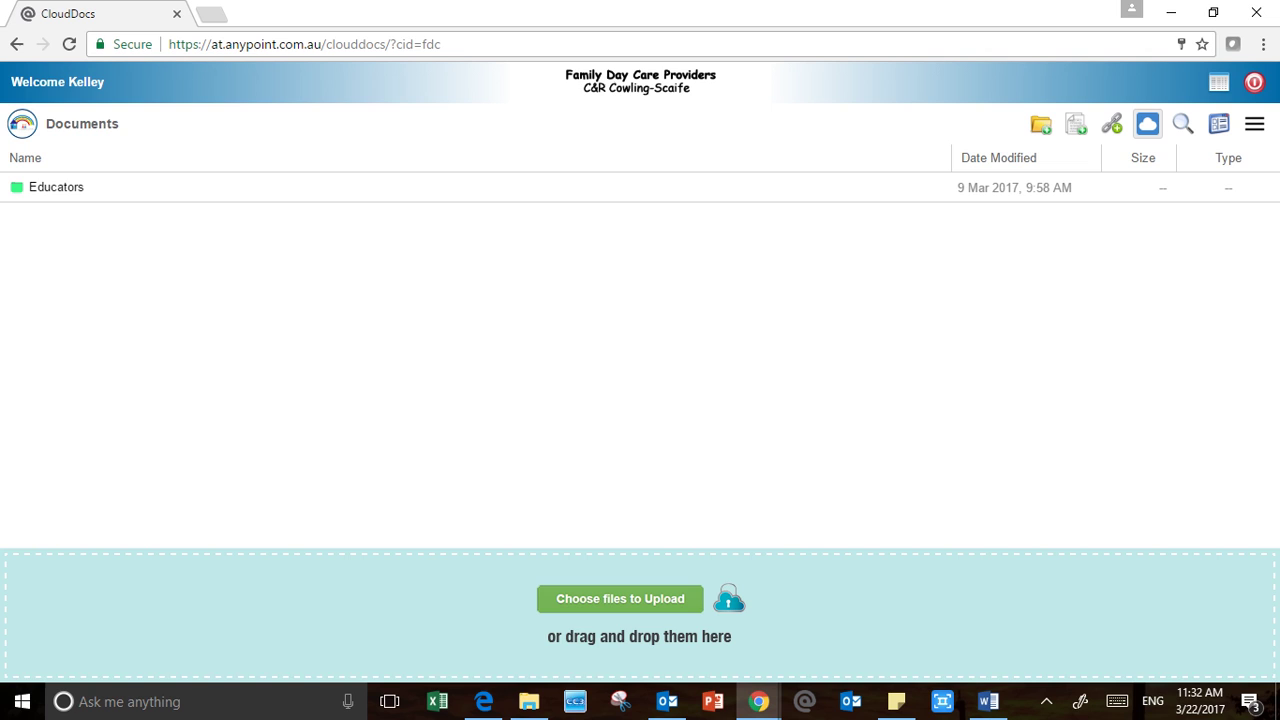
Hide the upload area, switch to large-icon view and open the Educators folder
click(1147, 123)
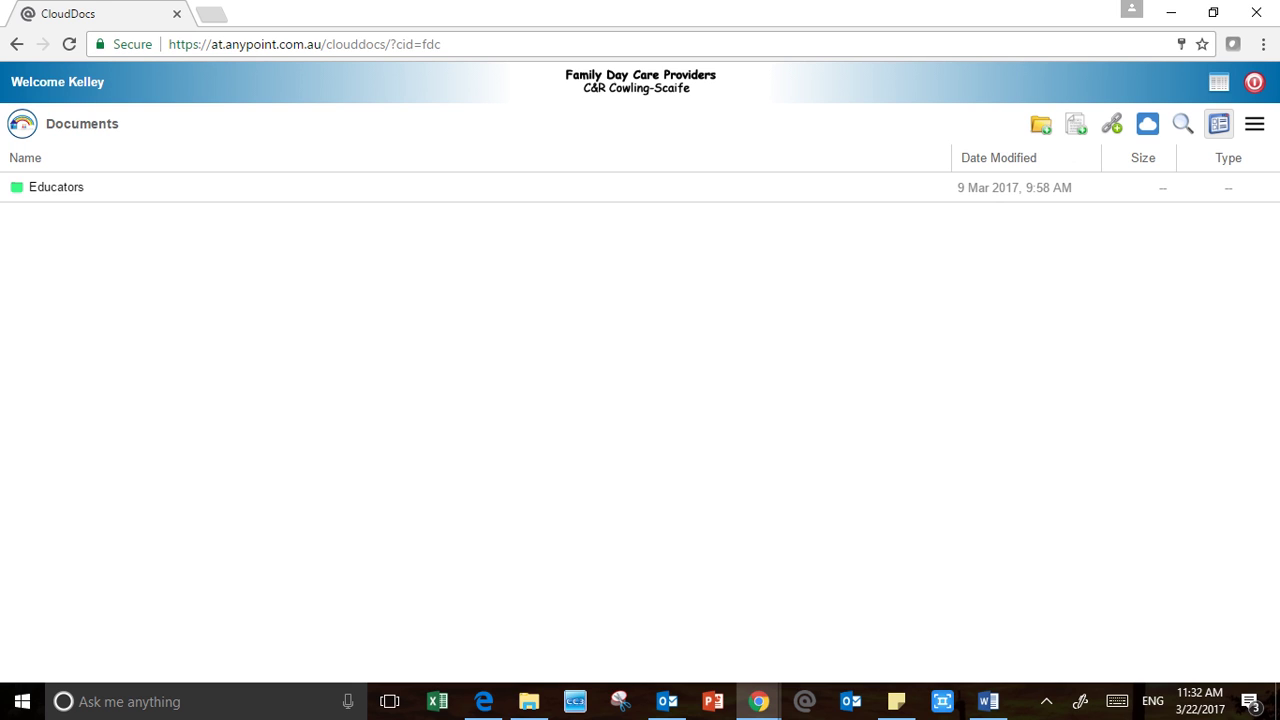
click(1219, 123)
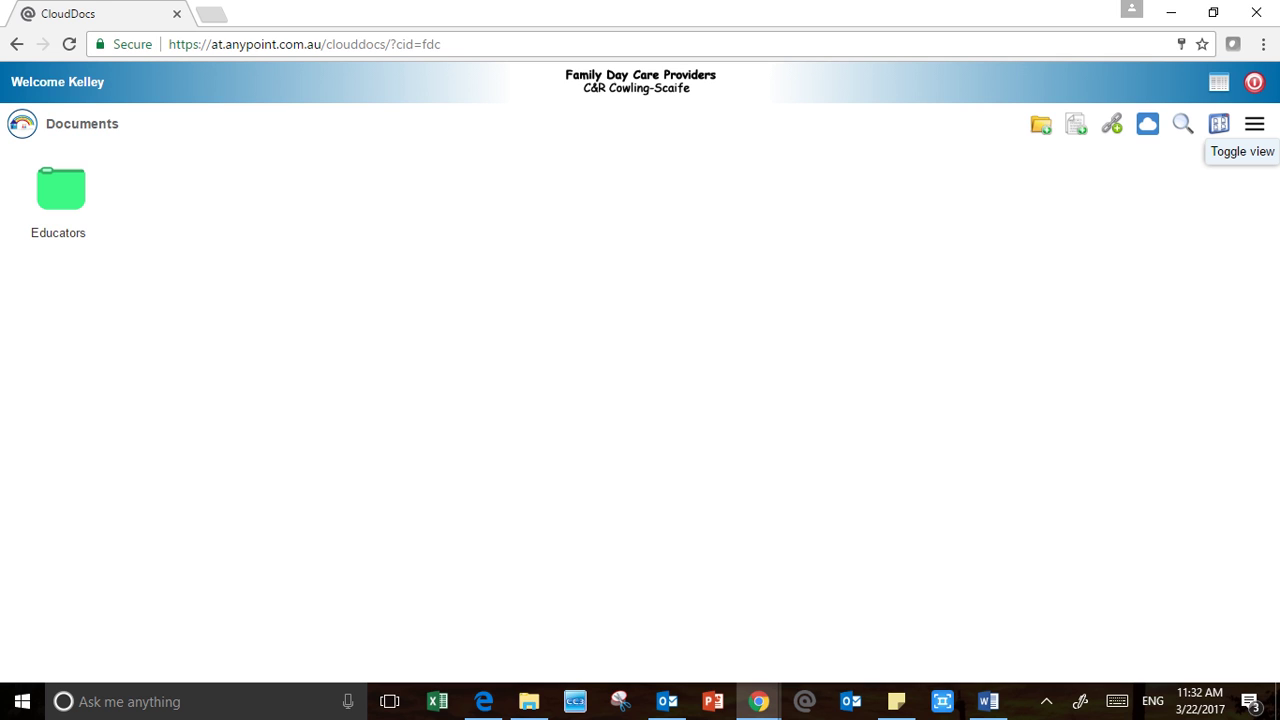
click(58, 232)
double_click(60, 190)
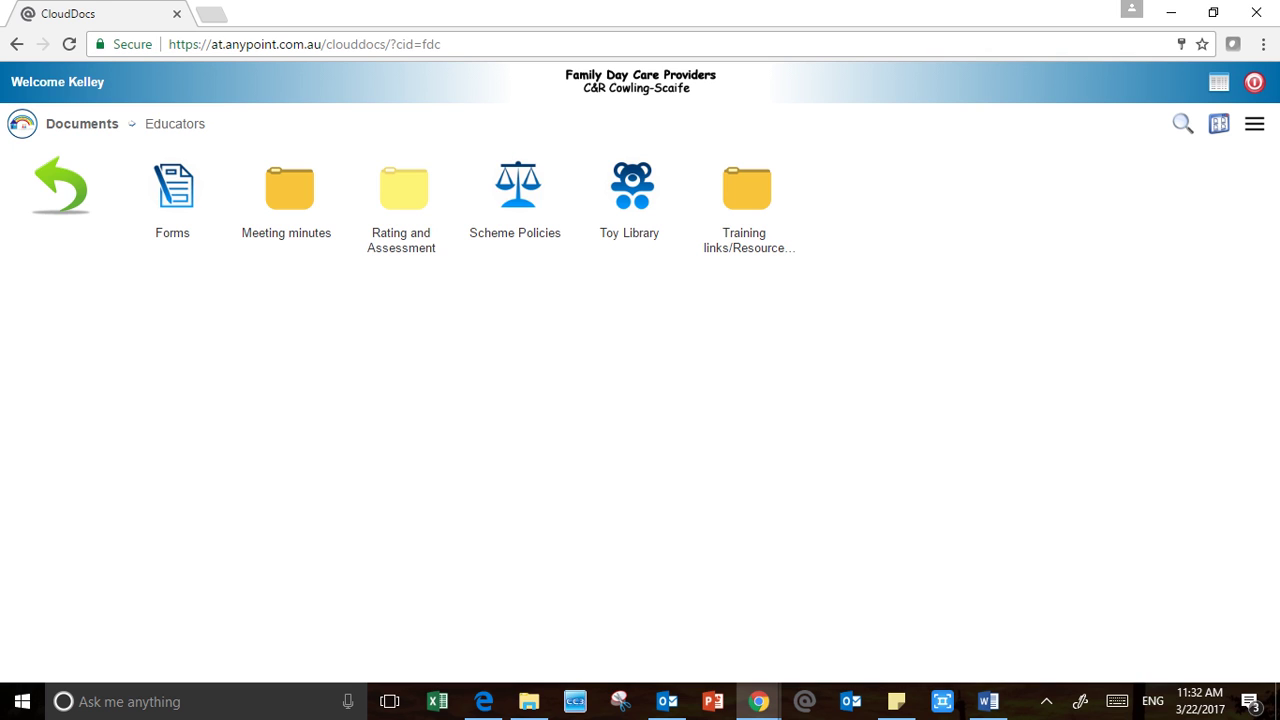
double_click(173, 190)
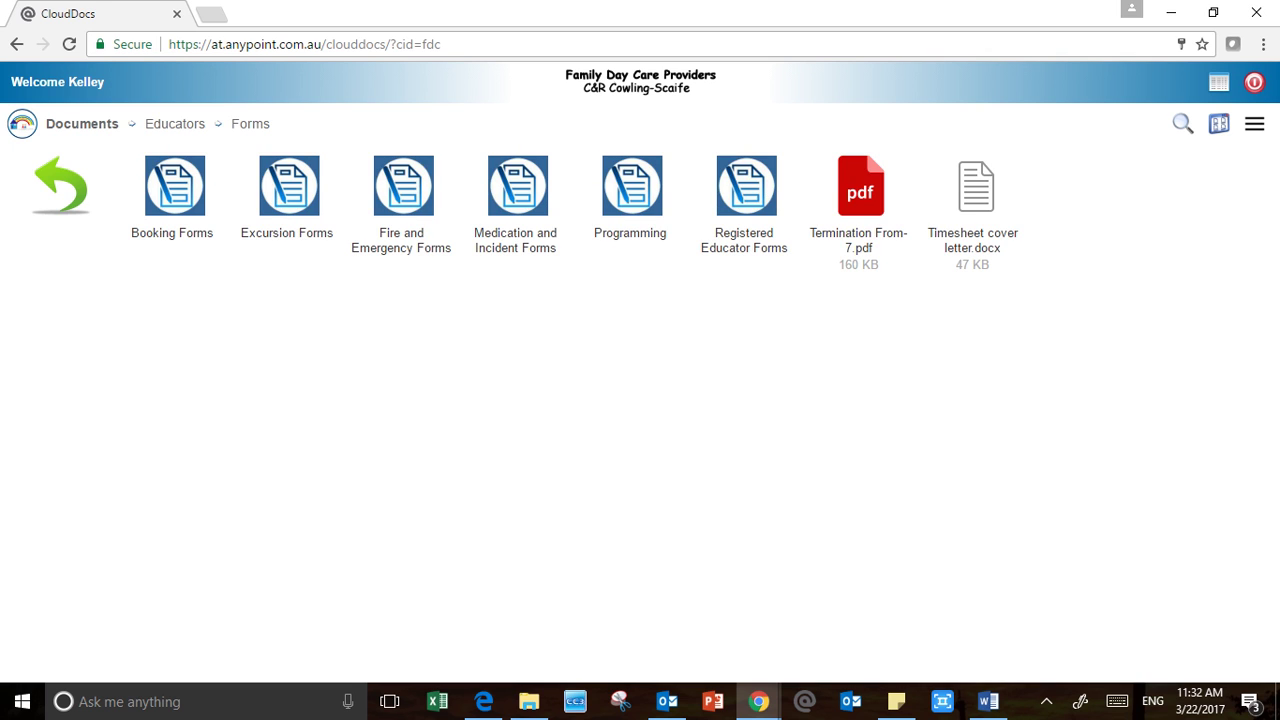
double_click(173, 190)
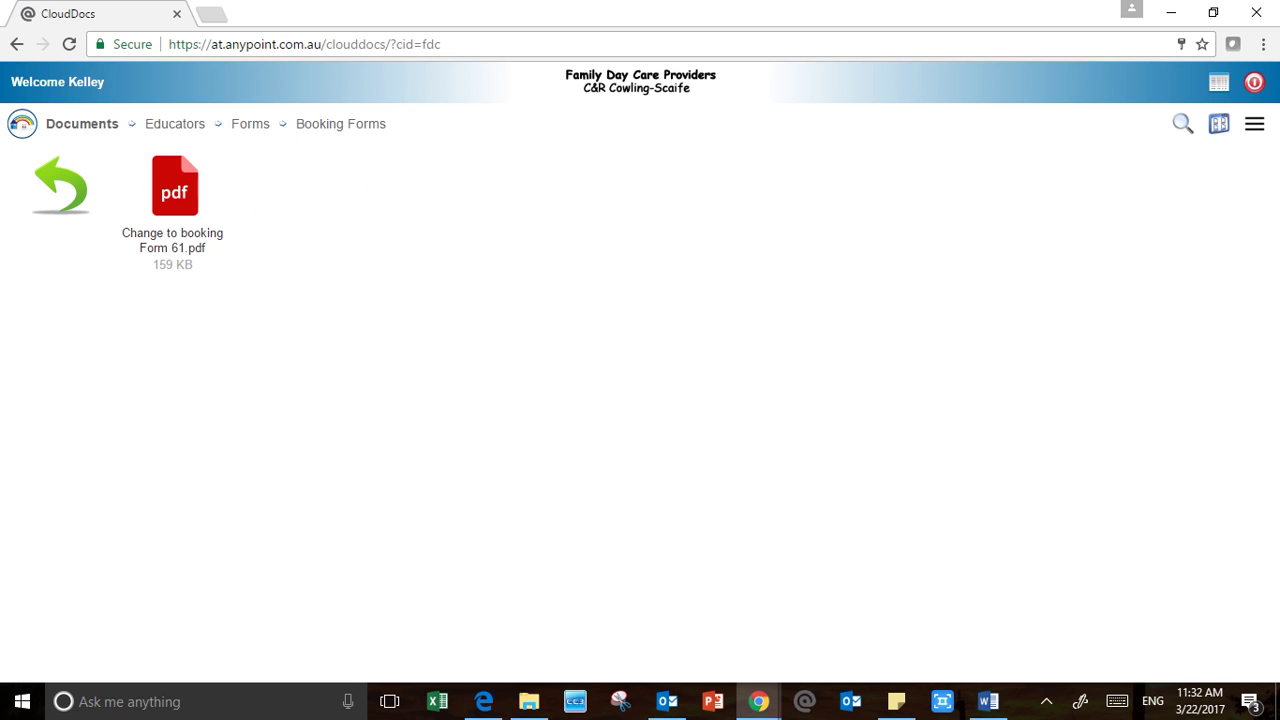
click(61, 186)
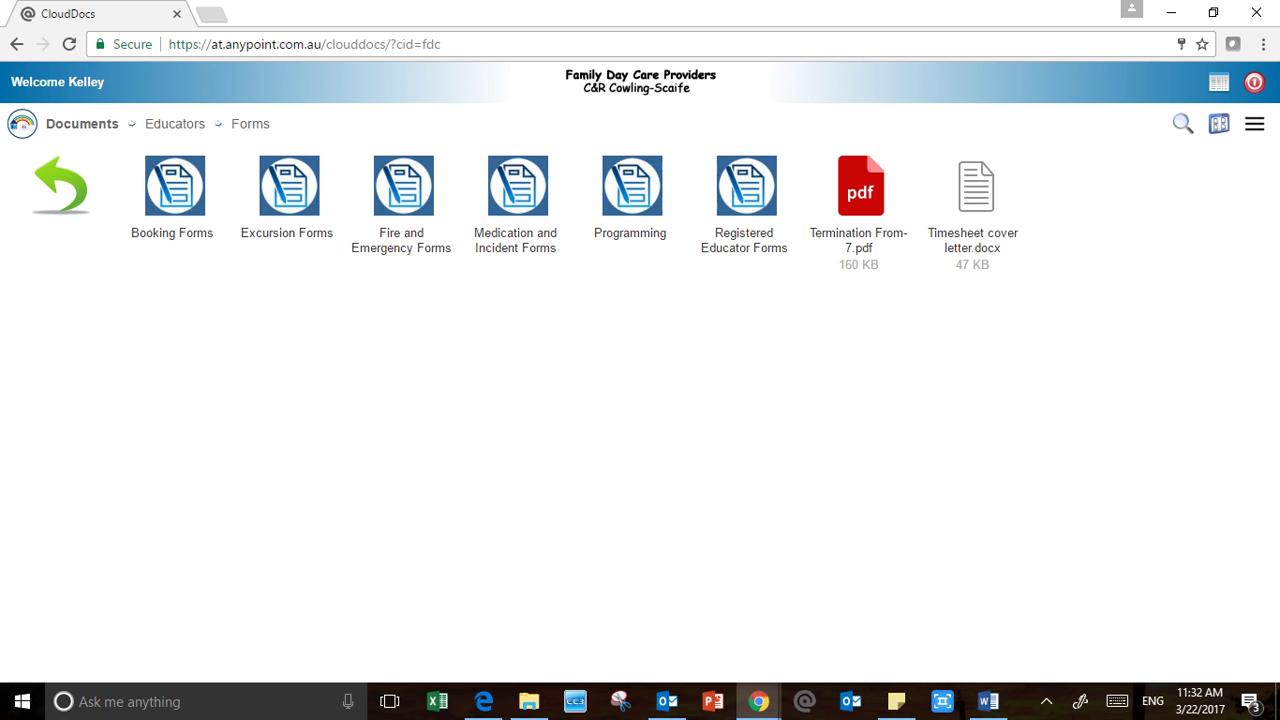
double_click(289, 188)
click(61, 186)
click(289, 190)
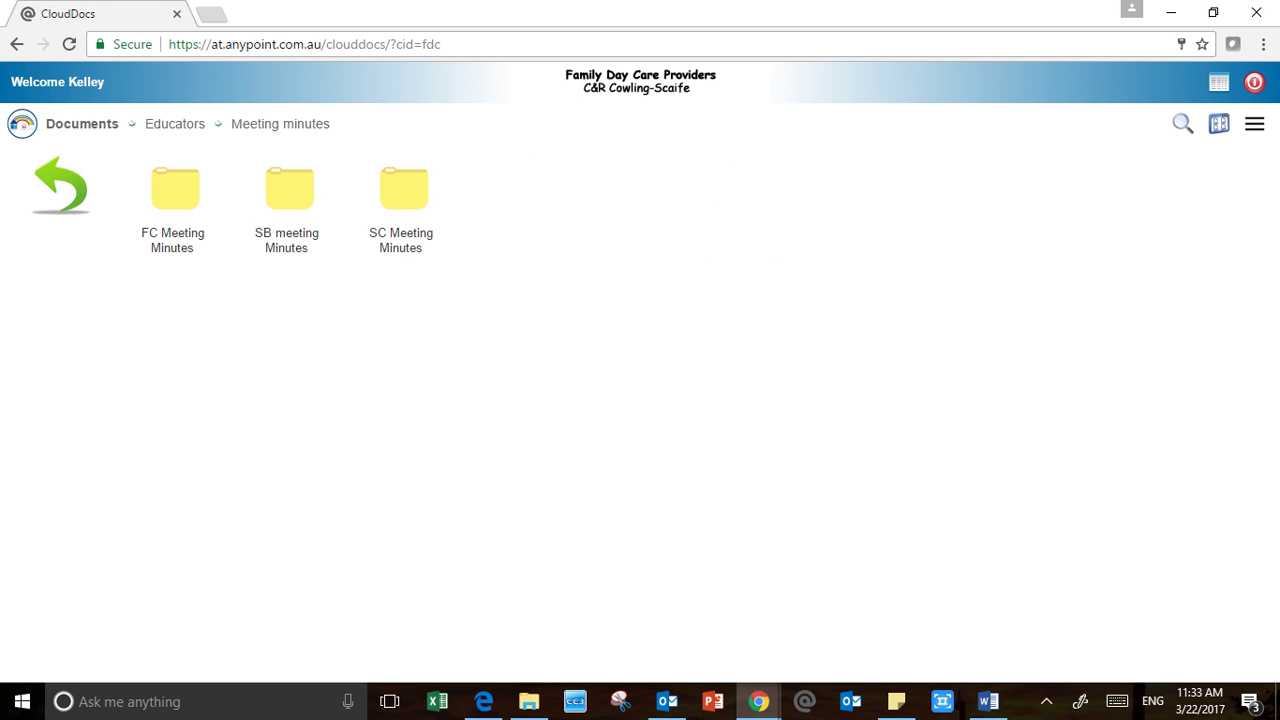
click(289, 190)
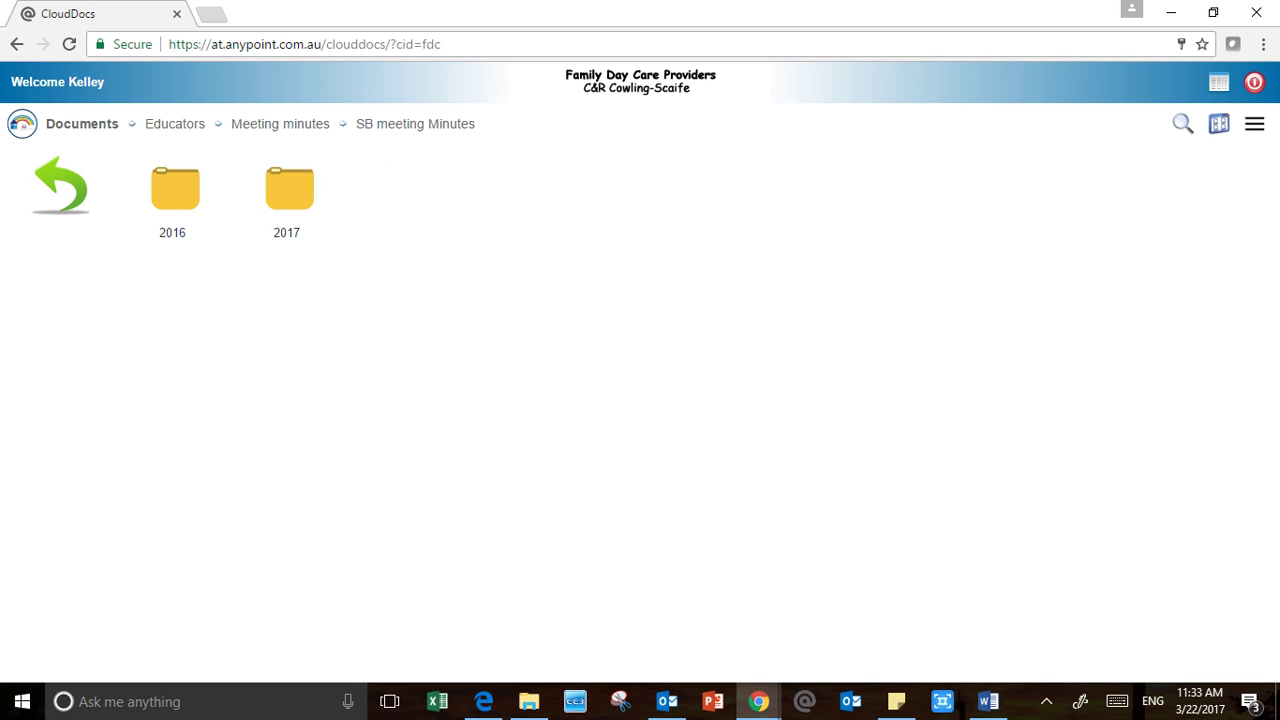
click(289, 190)
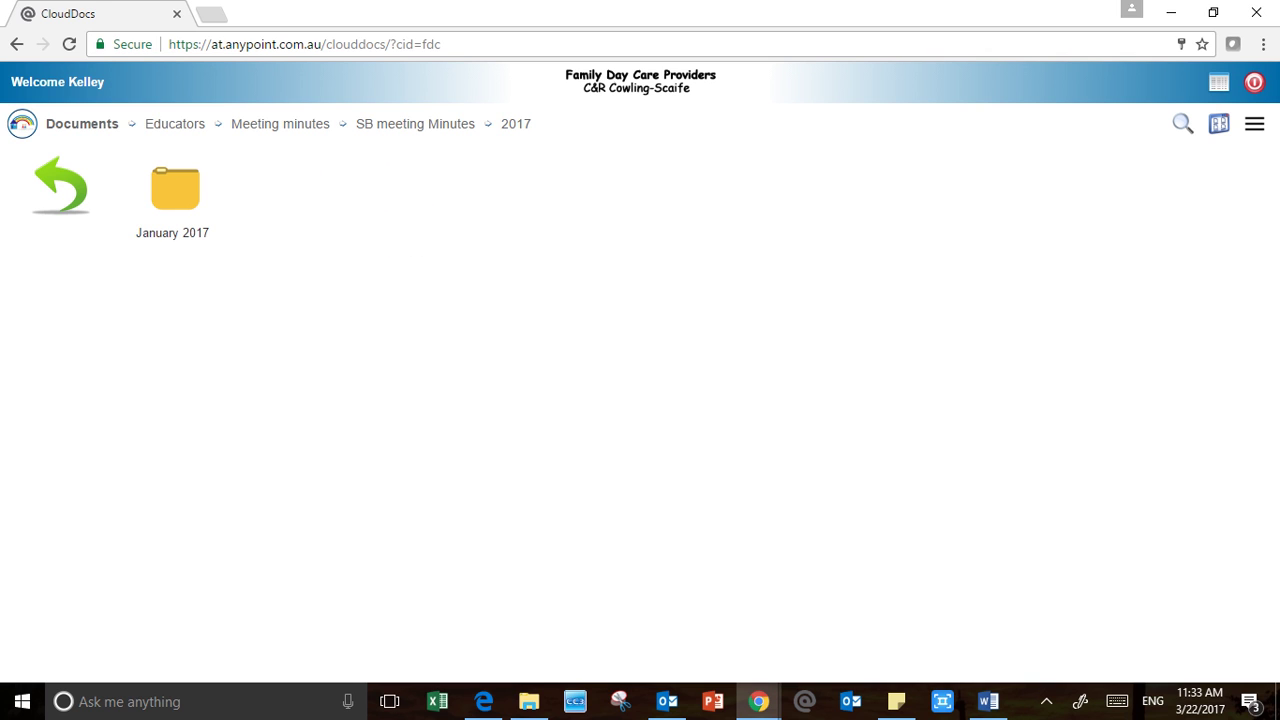
click(61, 187)
click(61, 187)
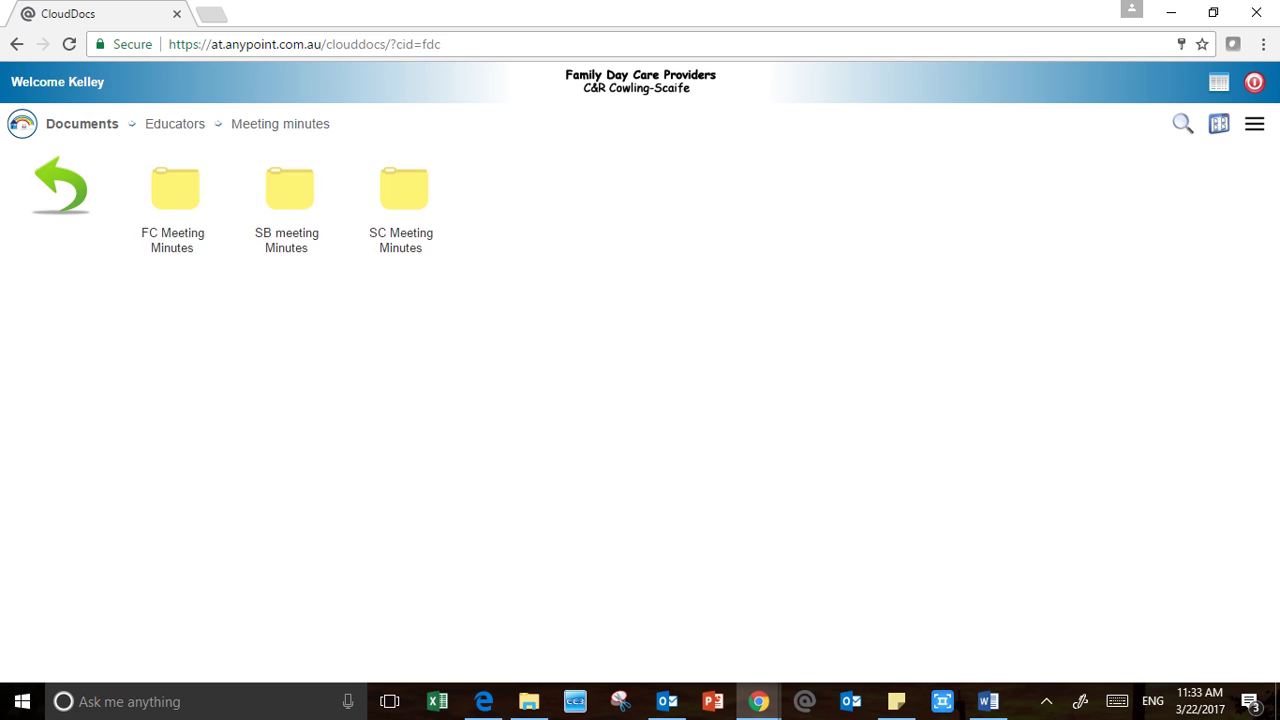
click(61, 187)
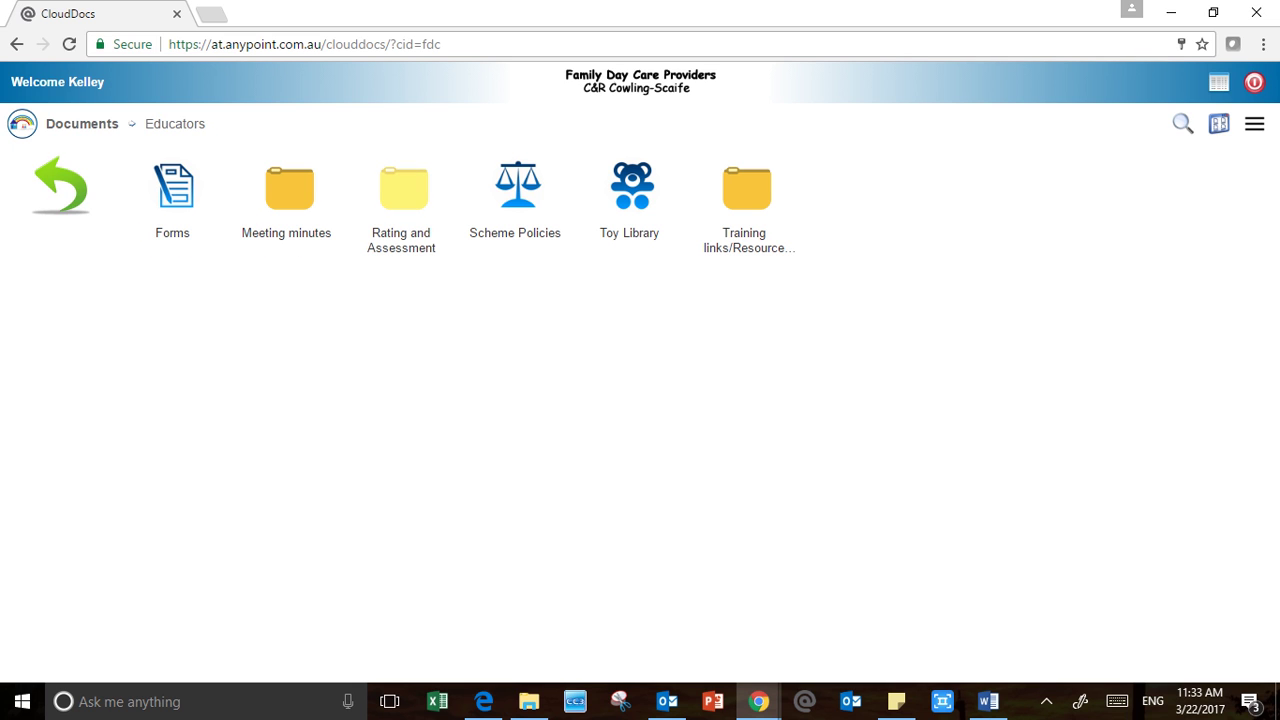
Browse the Rating and Assessment, Scheme Policies and Policies and Procedures folders, then return to Educators
double_click(403, 190)
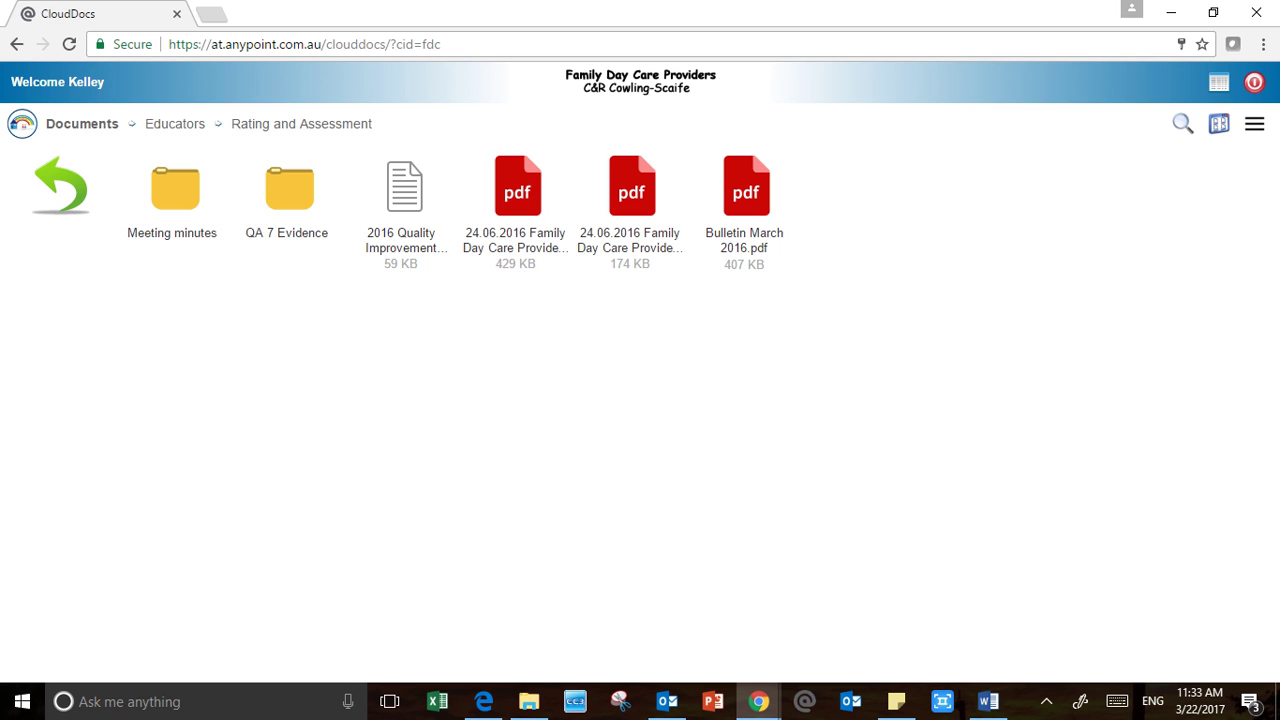
click(61, 187)
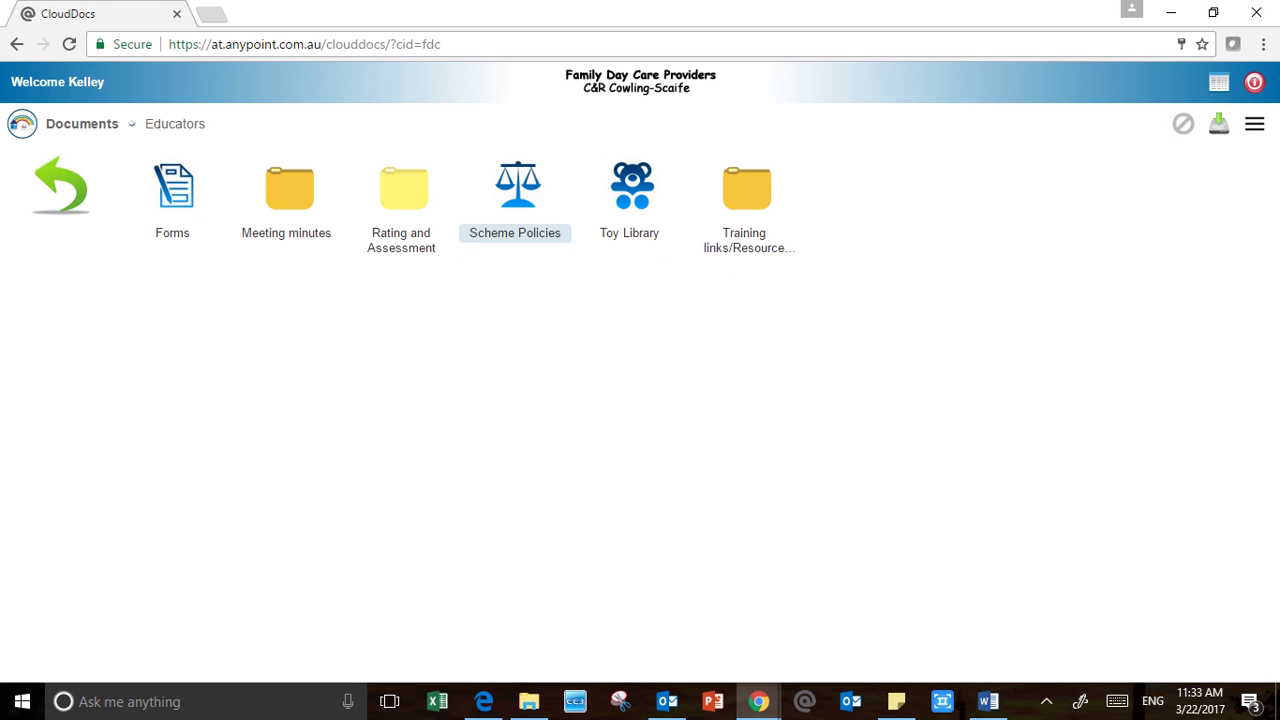
double_click(517, 190)
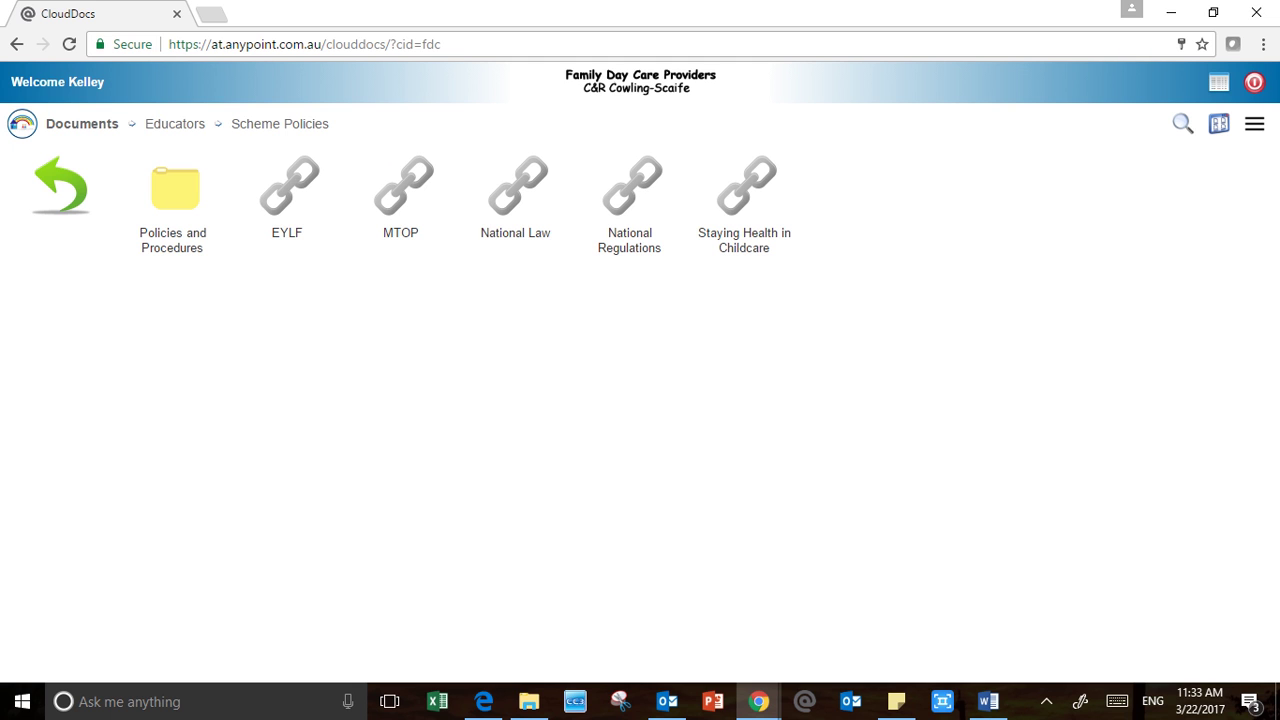
double_click(172, 190)
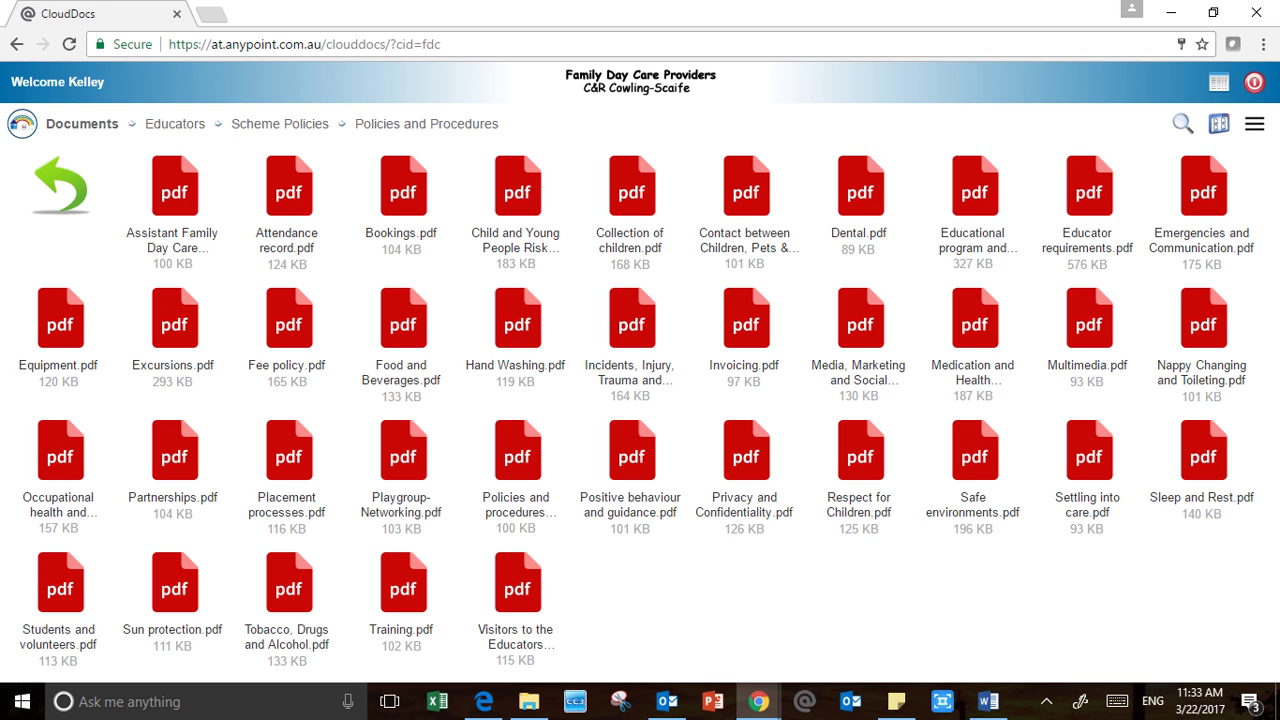
click(61, 186)
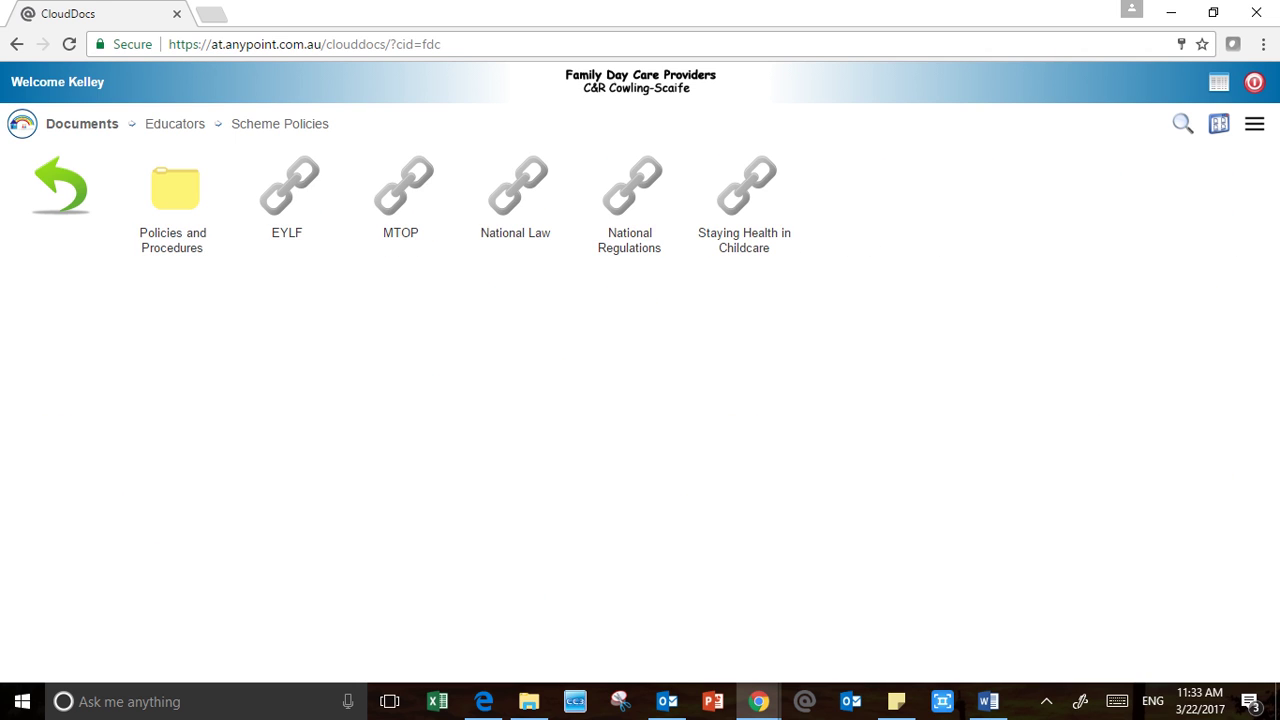
click(61, 186)
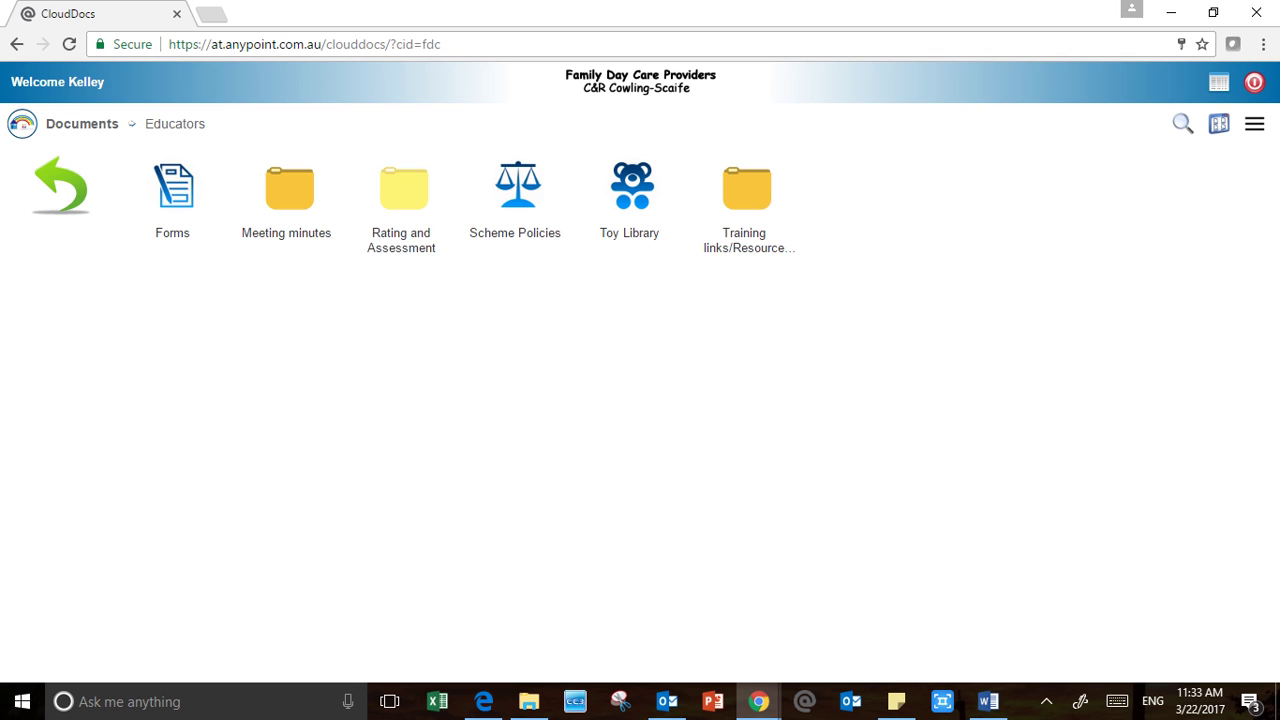
Revisit Scheme Policies and Toy Library, then return to the top-level Documents view
double_click(517, 188)
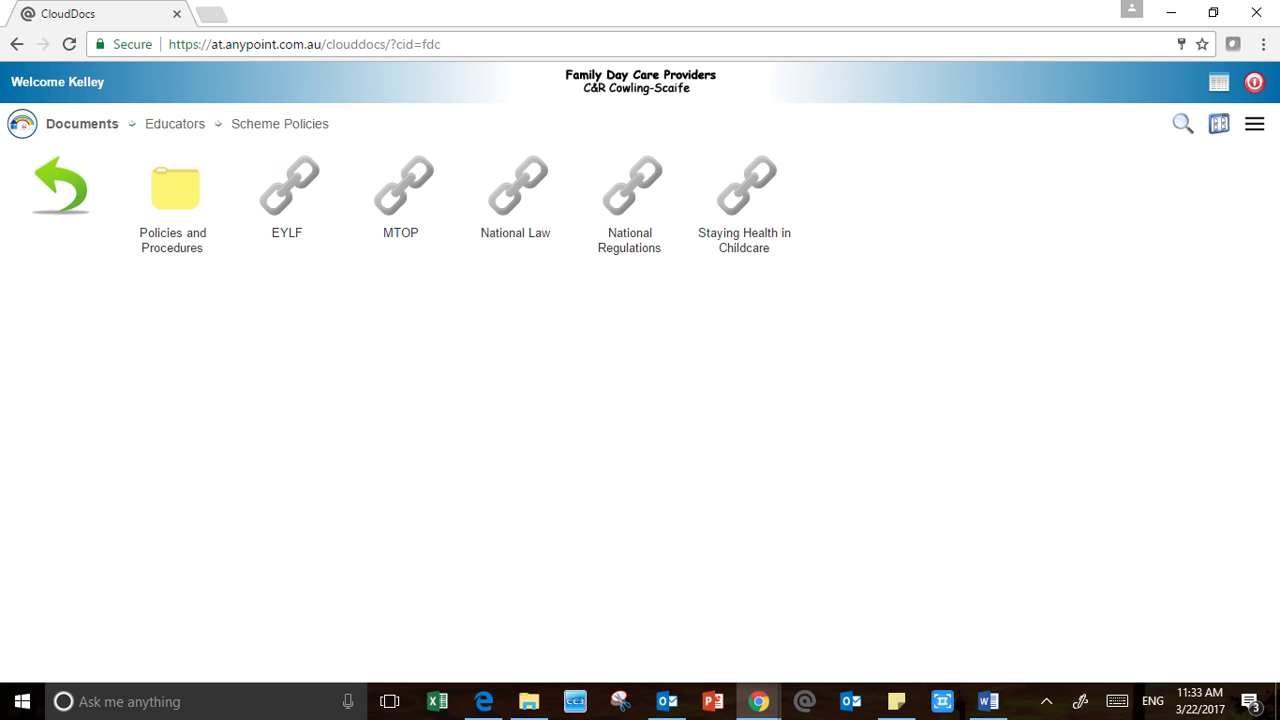
click(61, 186)
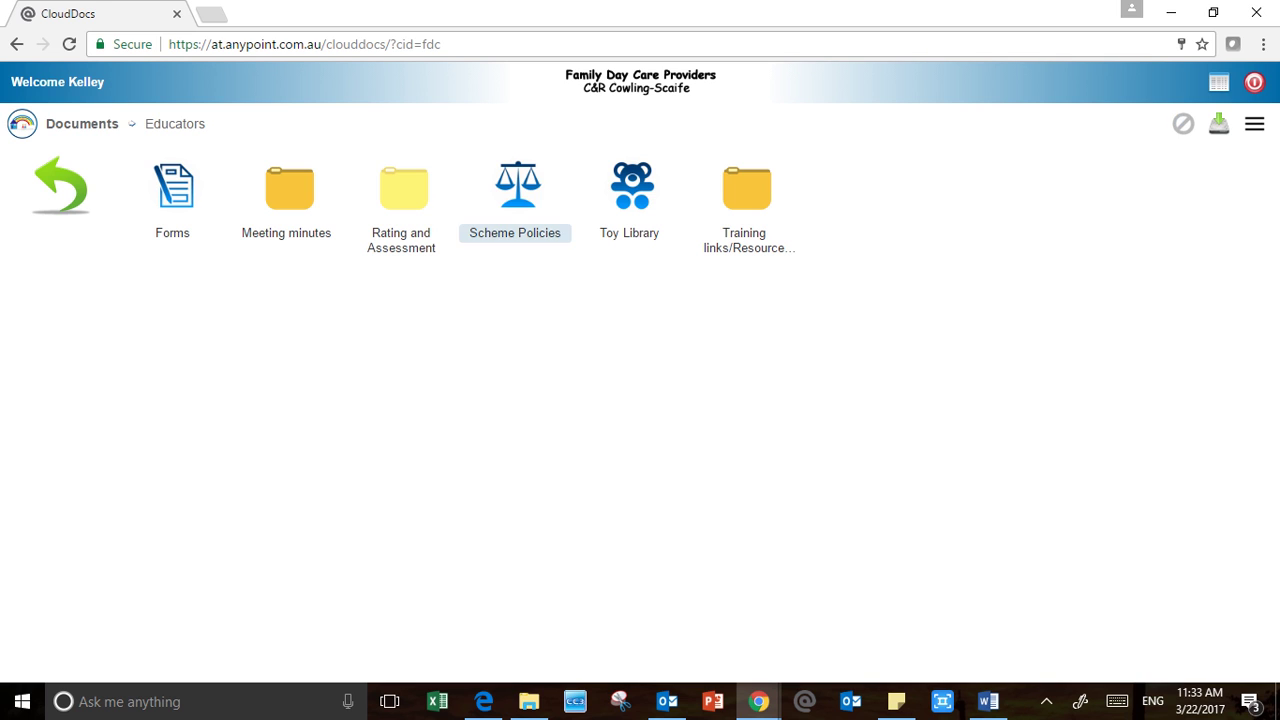
click(517, 188)
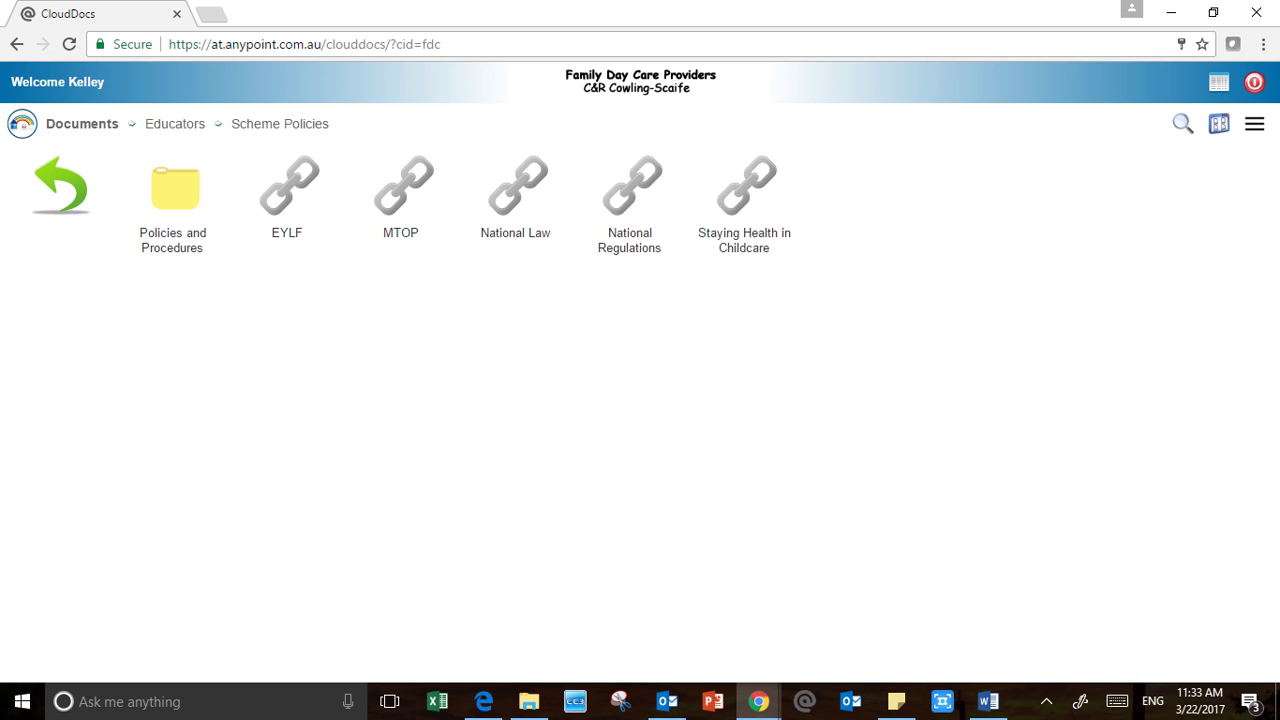
click(61, 186)
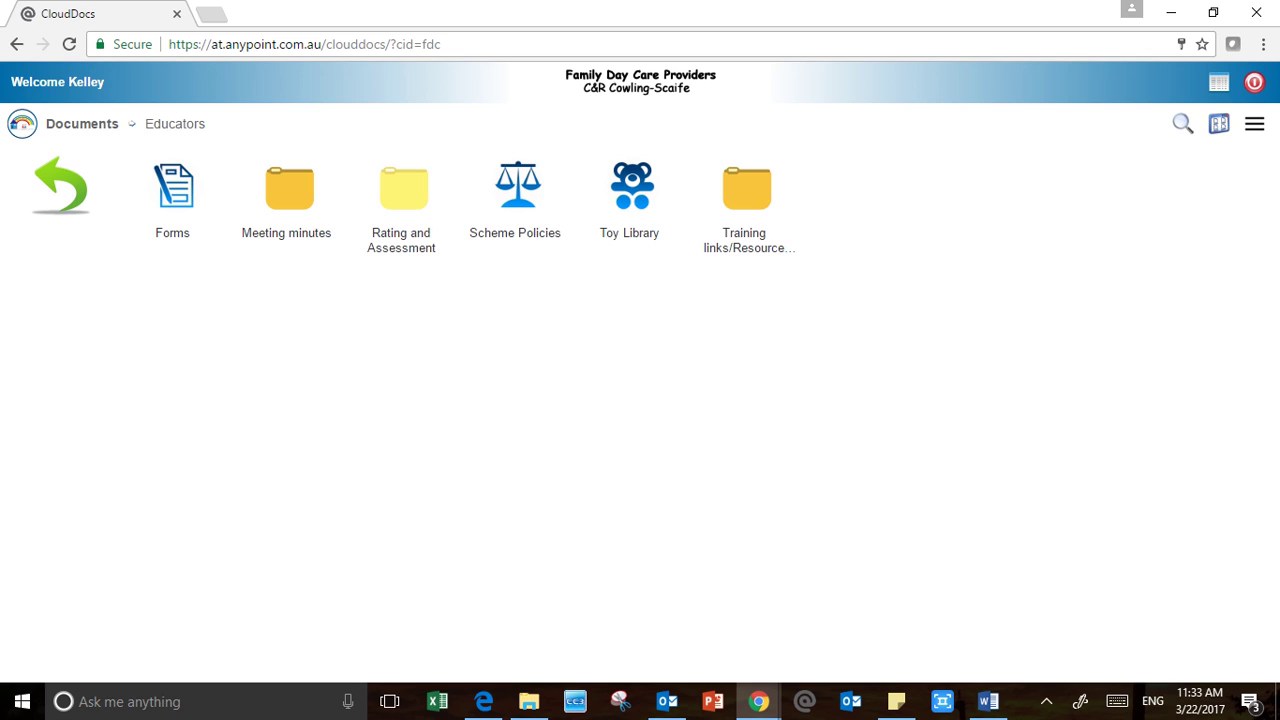
click(61, 186)
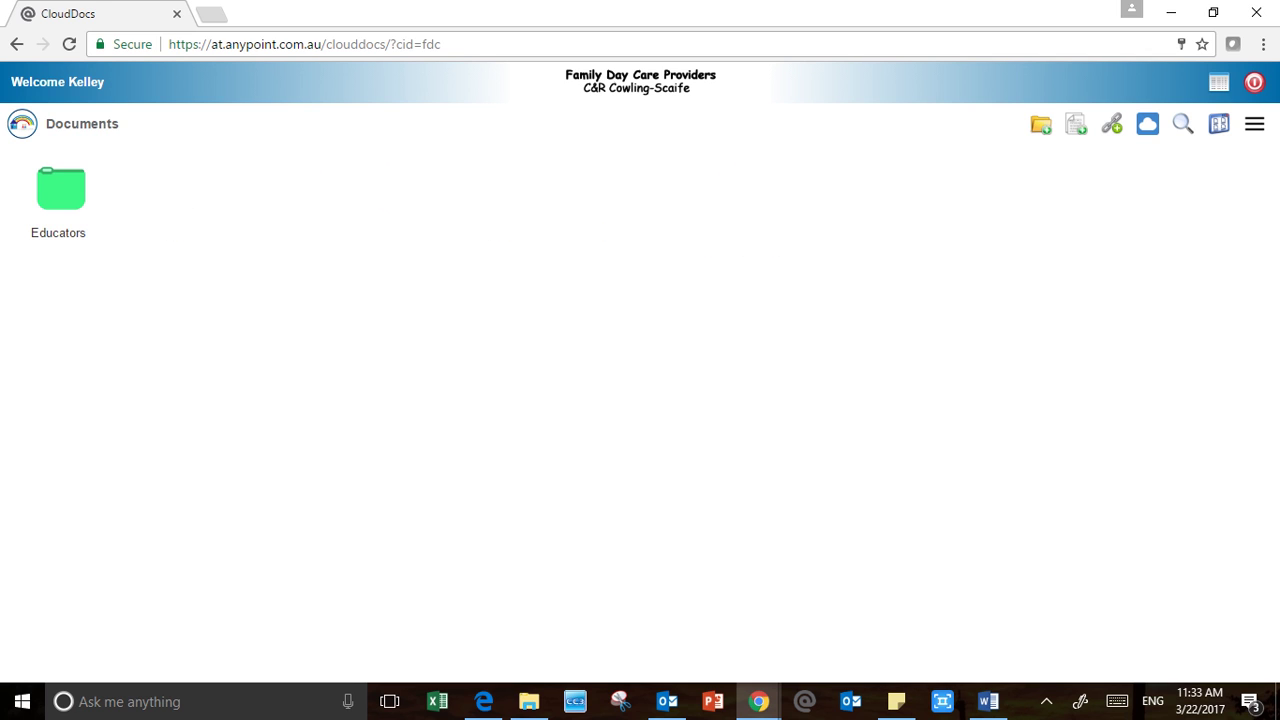
double_click(61, 188)
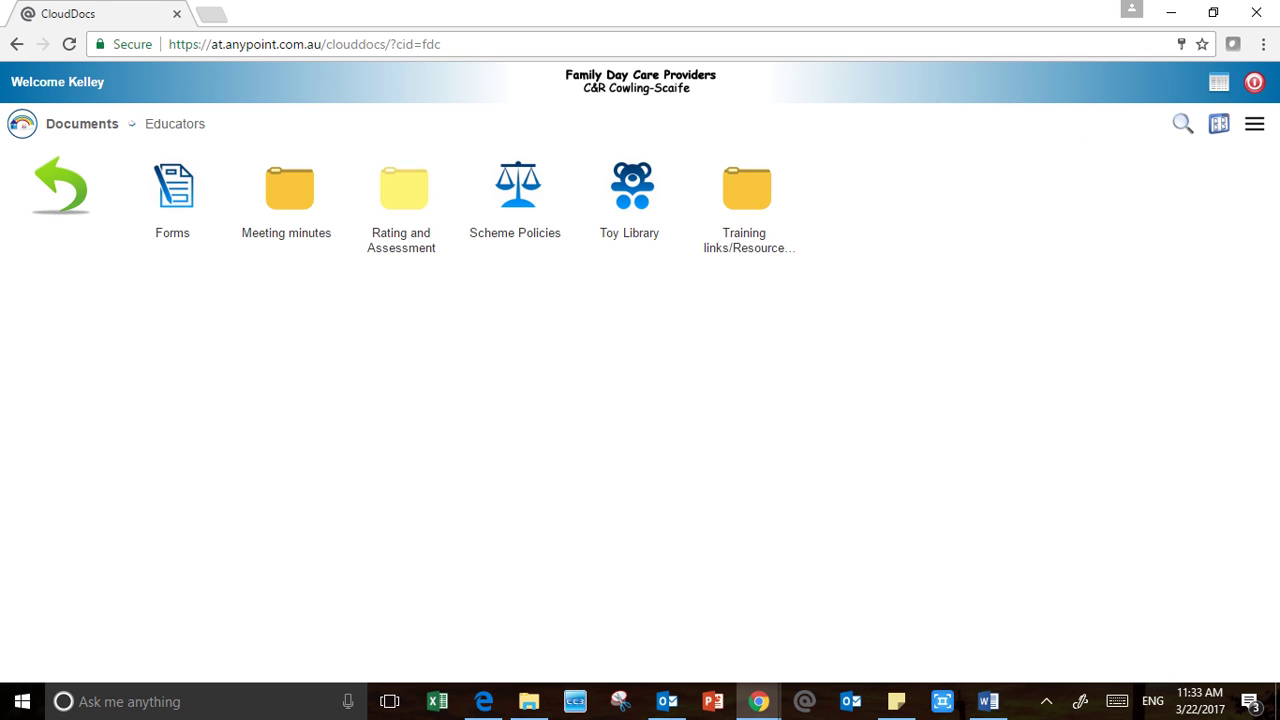
click(631, 188)
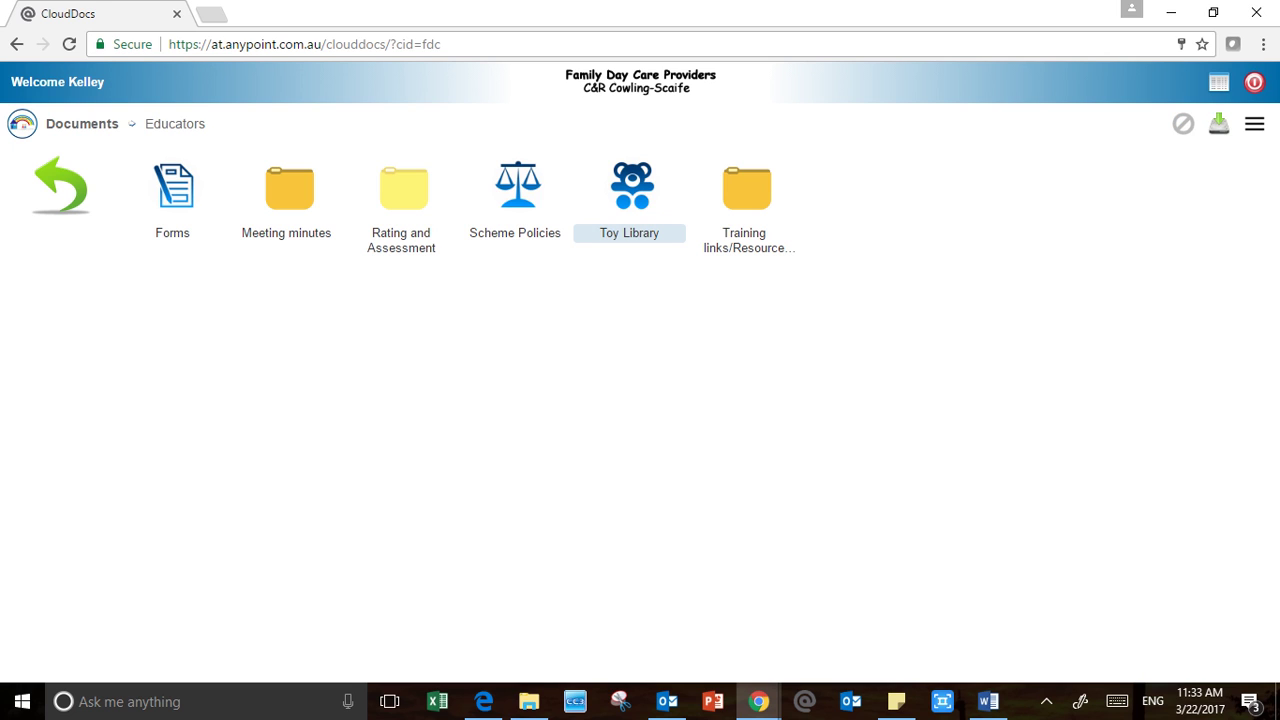
click(82, 124)
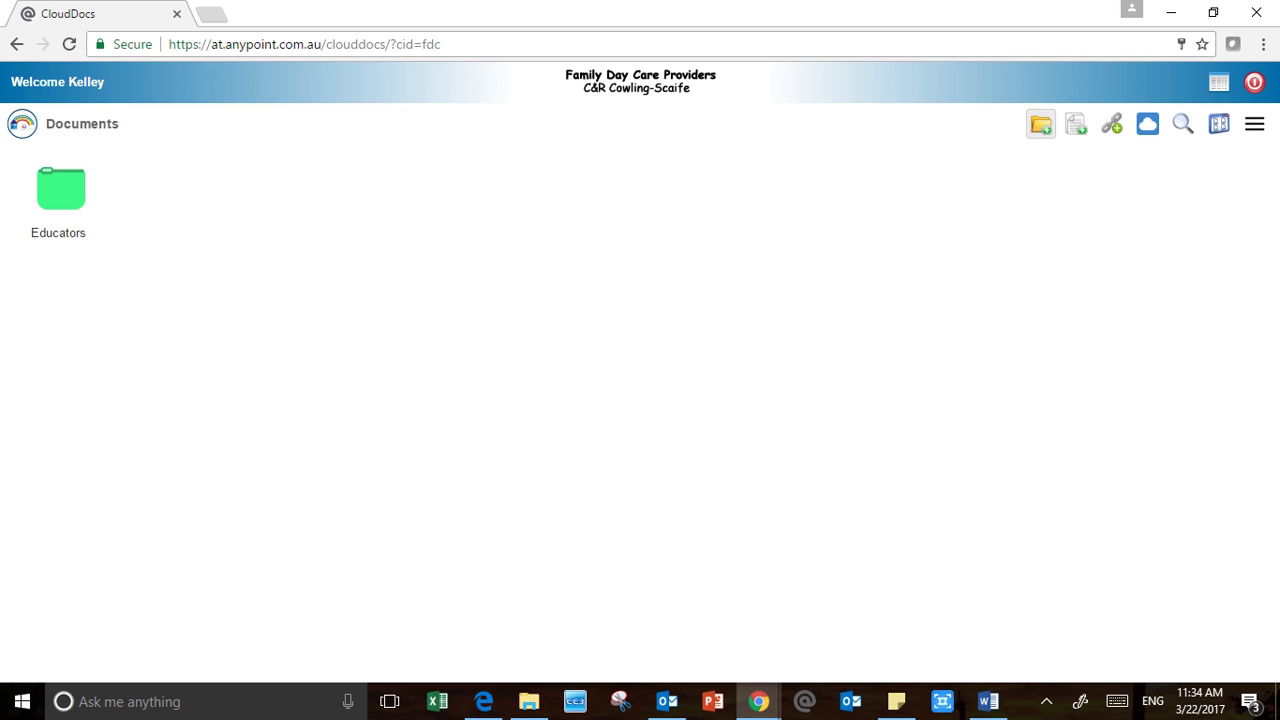
Create two top-level folders named Program and Data Collection
click(1040, 124)
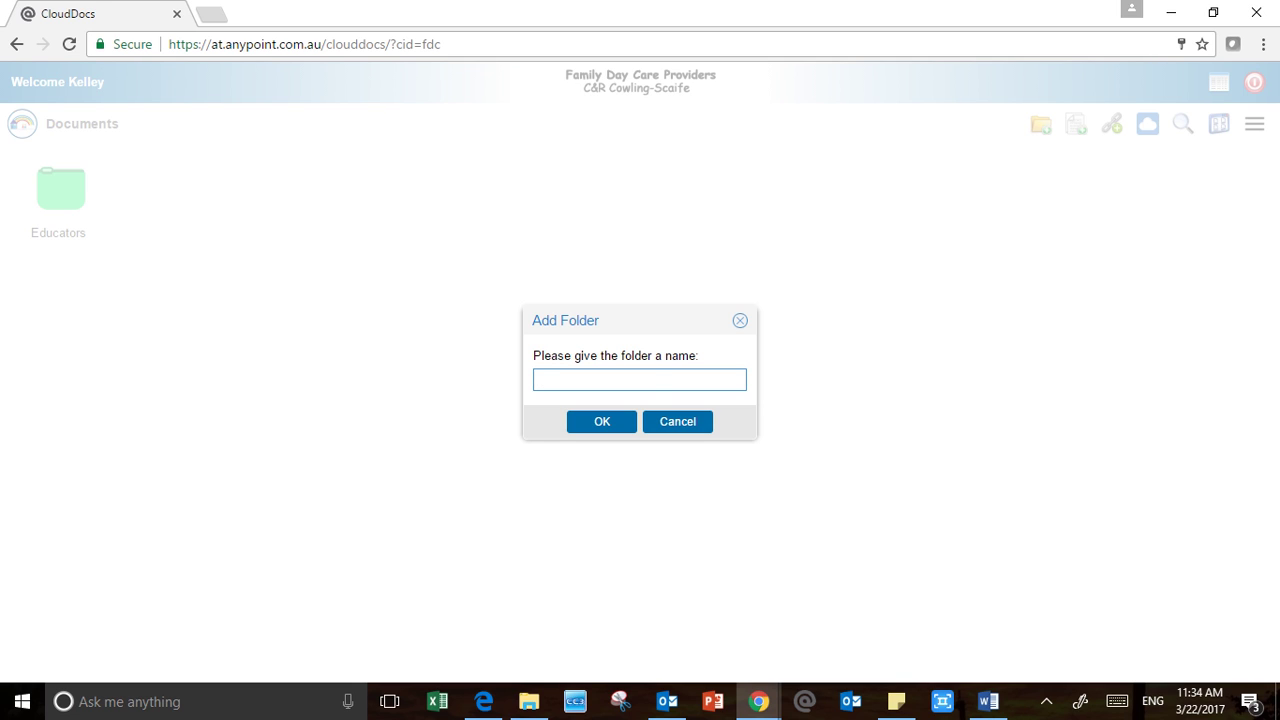
text(Program)
key(Return)
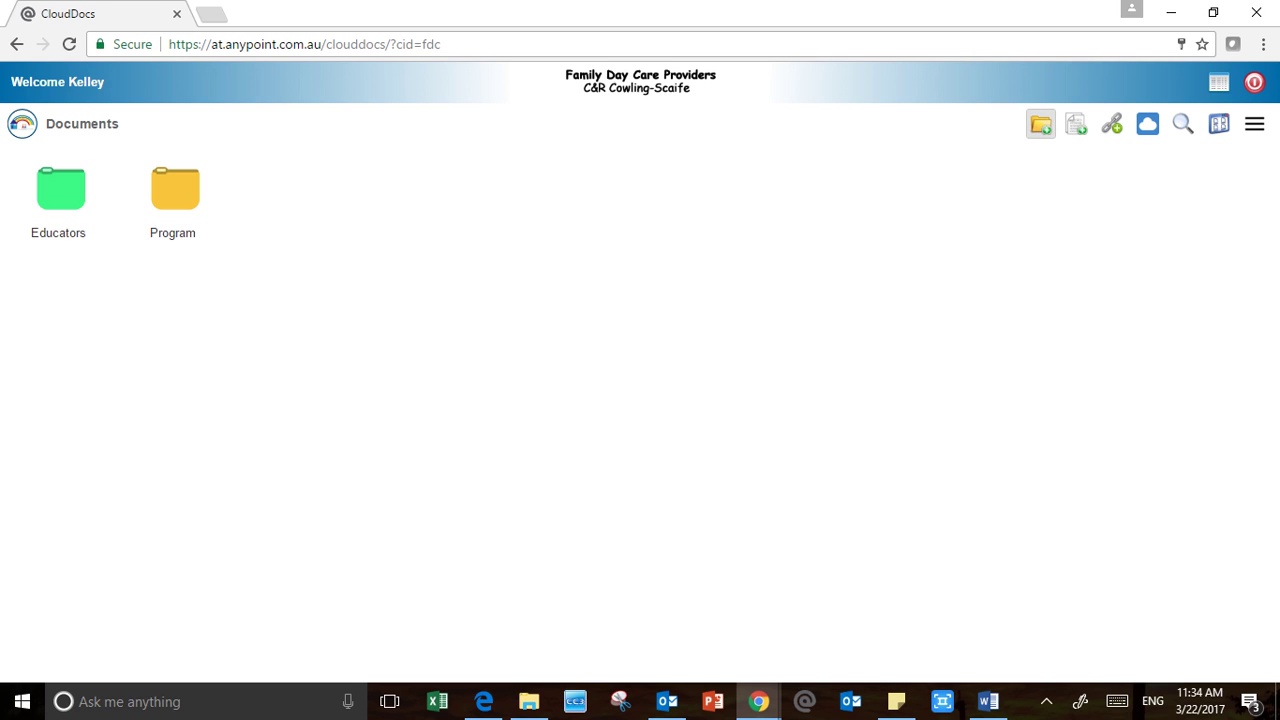
click(1041, 124)
text(Data Colle)
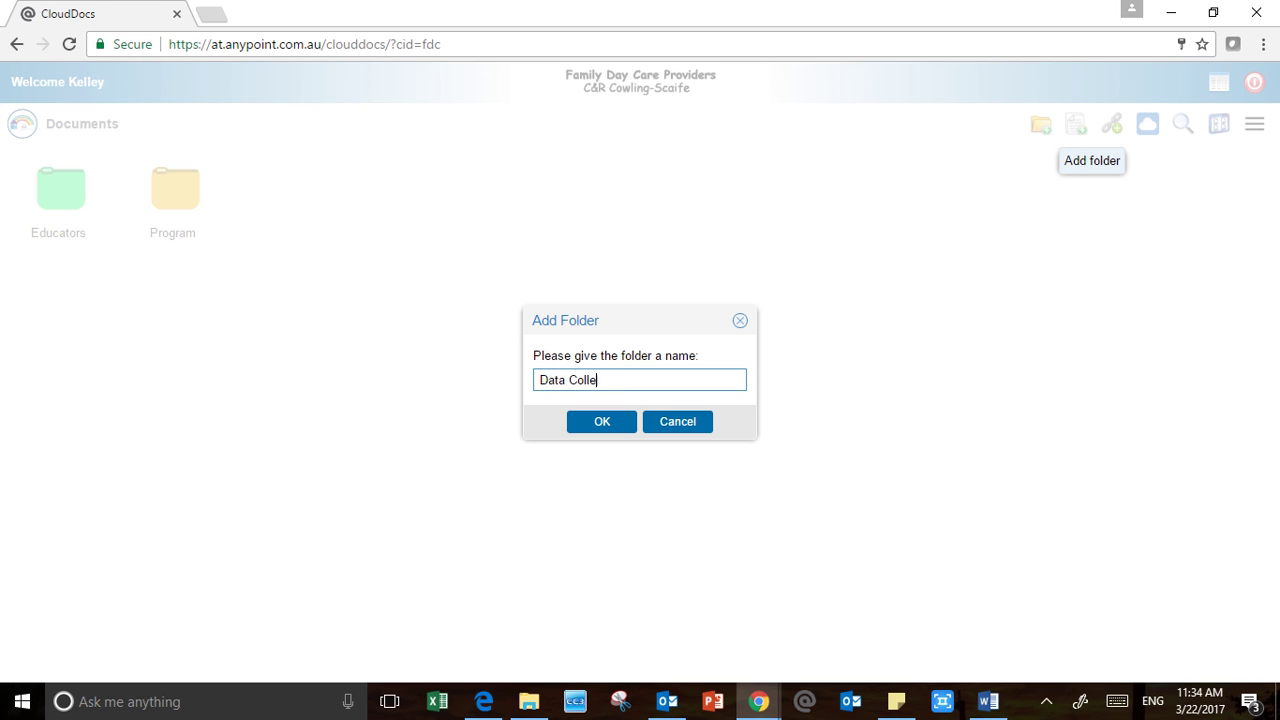
text(ction)
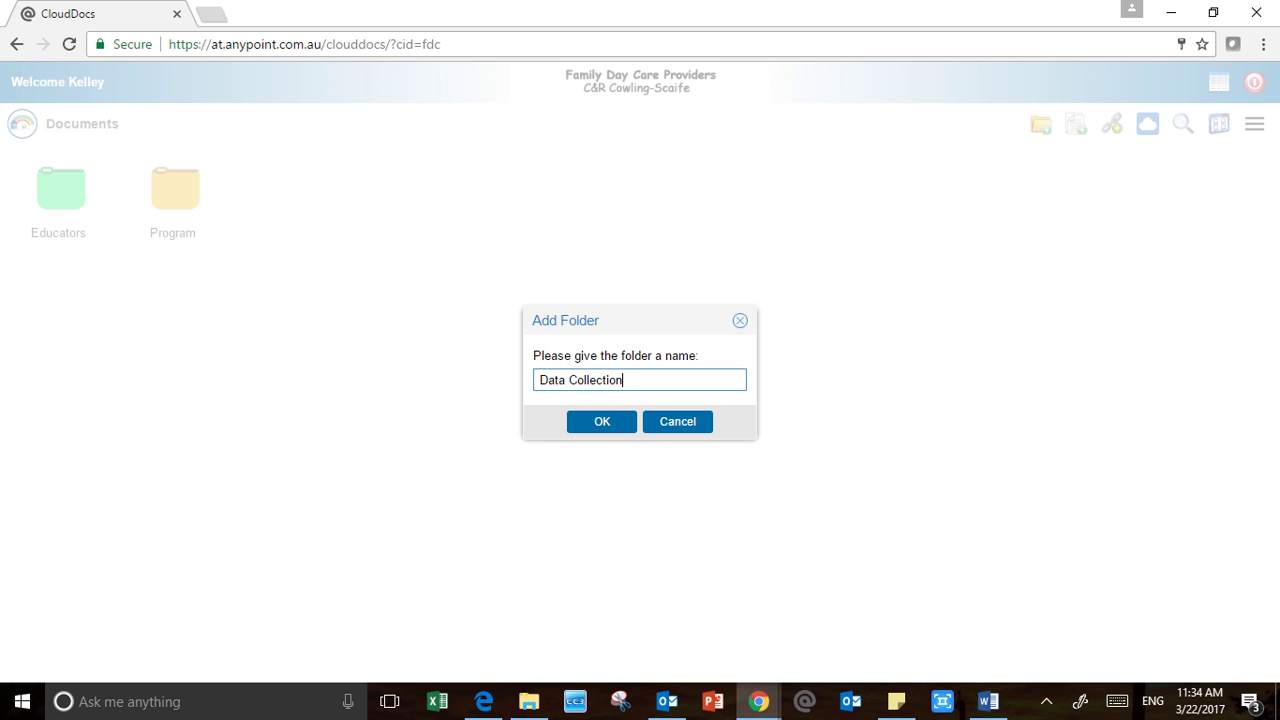
key(Return)
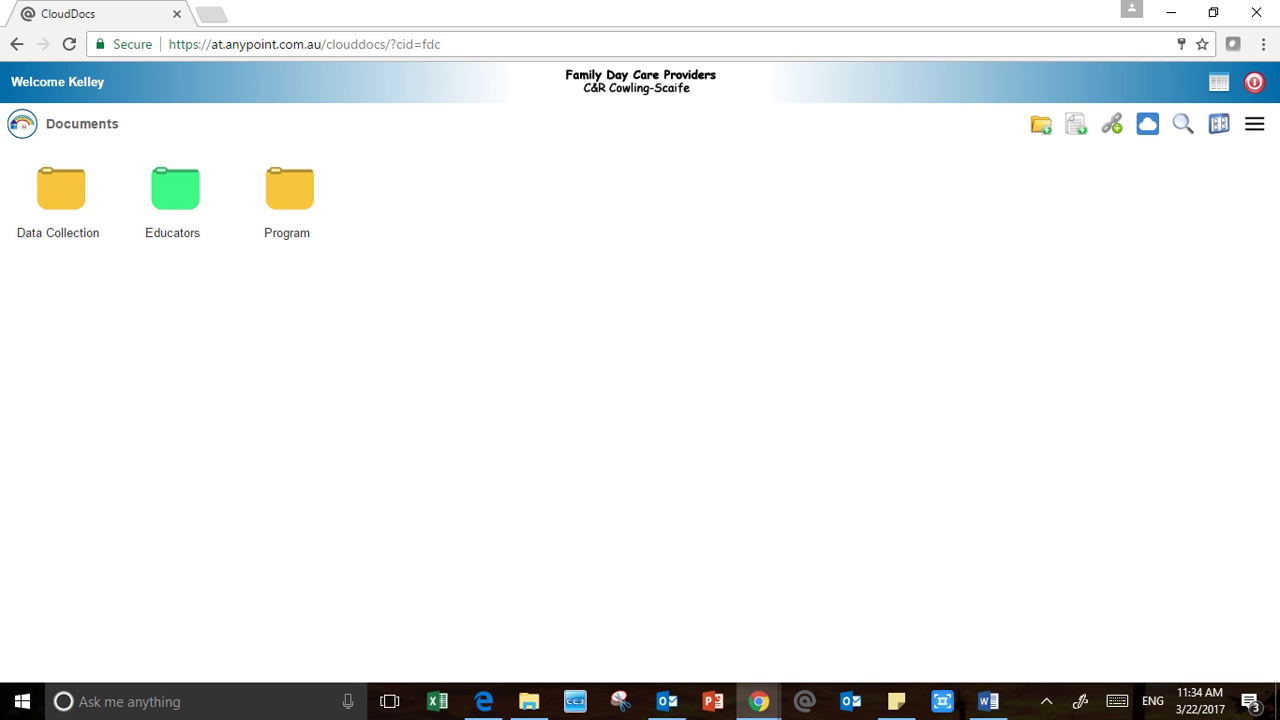
Inside Program, create a 2017 folder and, within it, a March folder
double_click(289, 190)
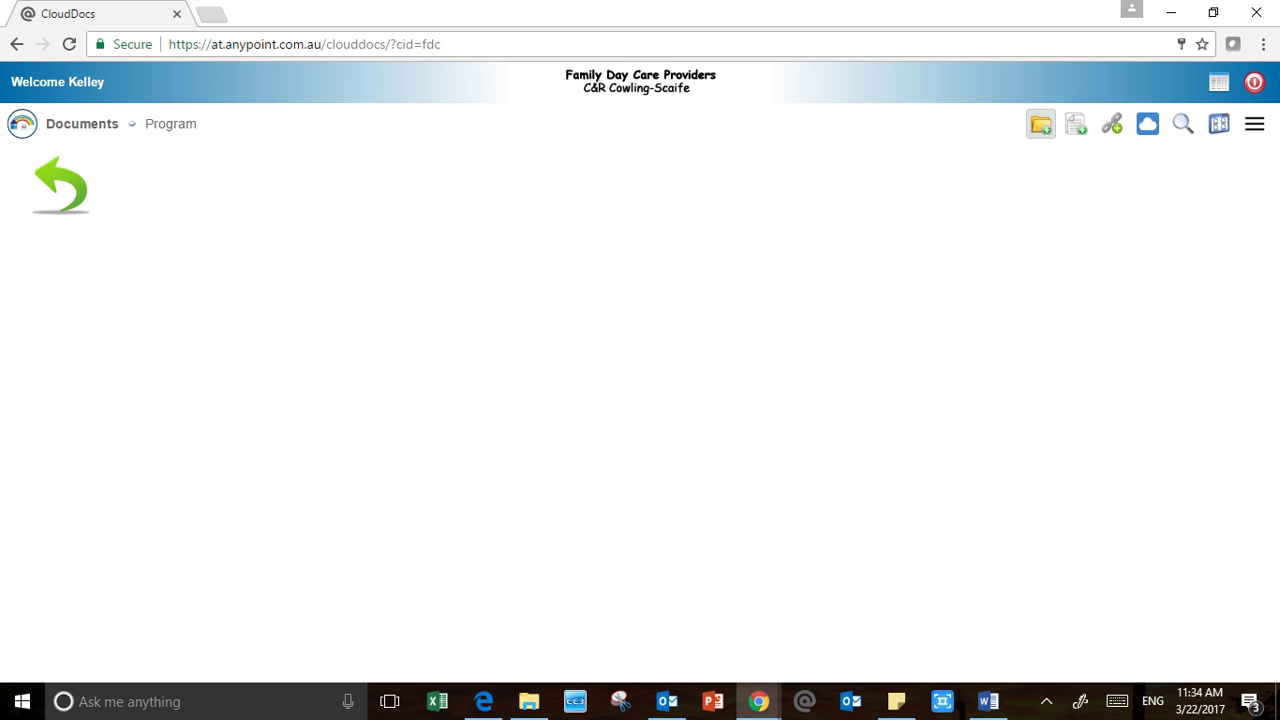
click(1041, 124)
text(2017)
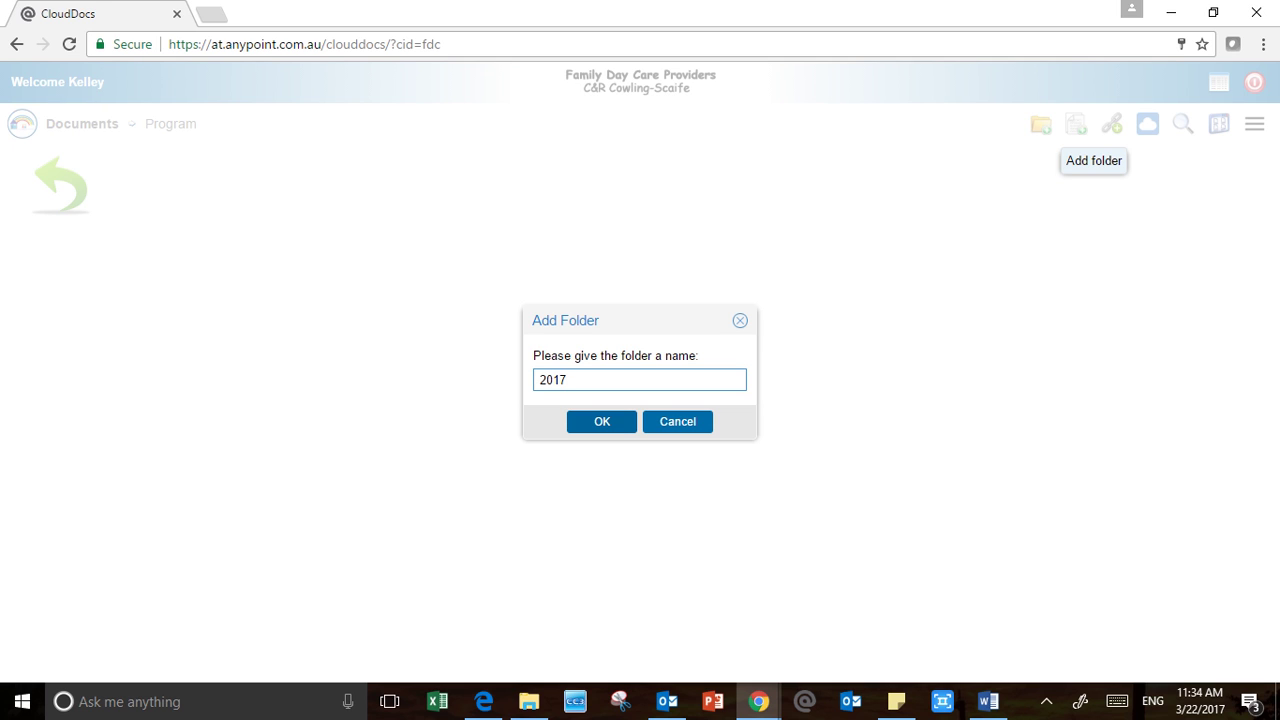
key(Return)
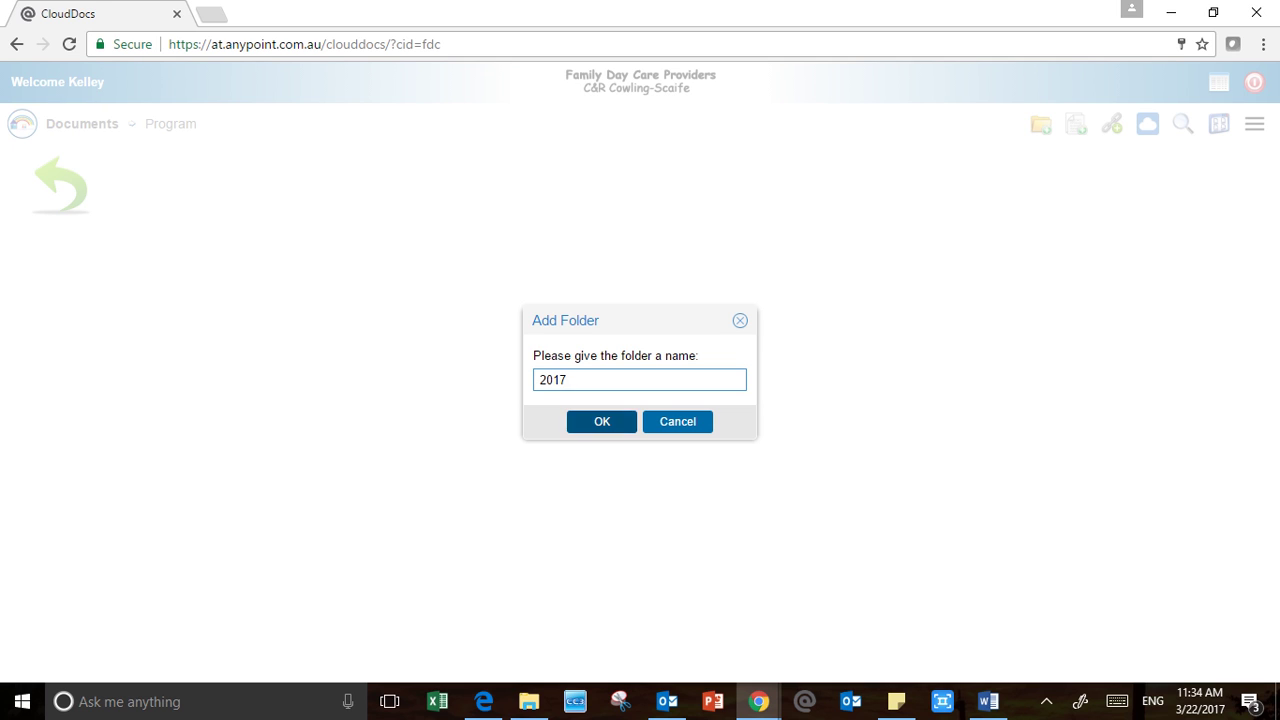
double_click(175, 190)
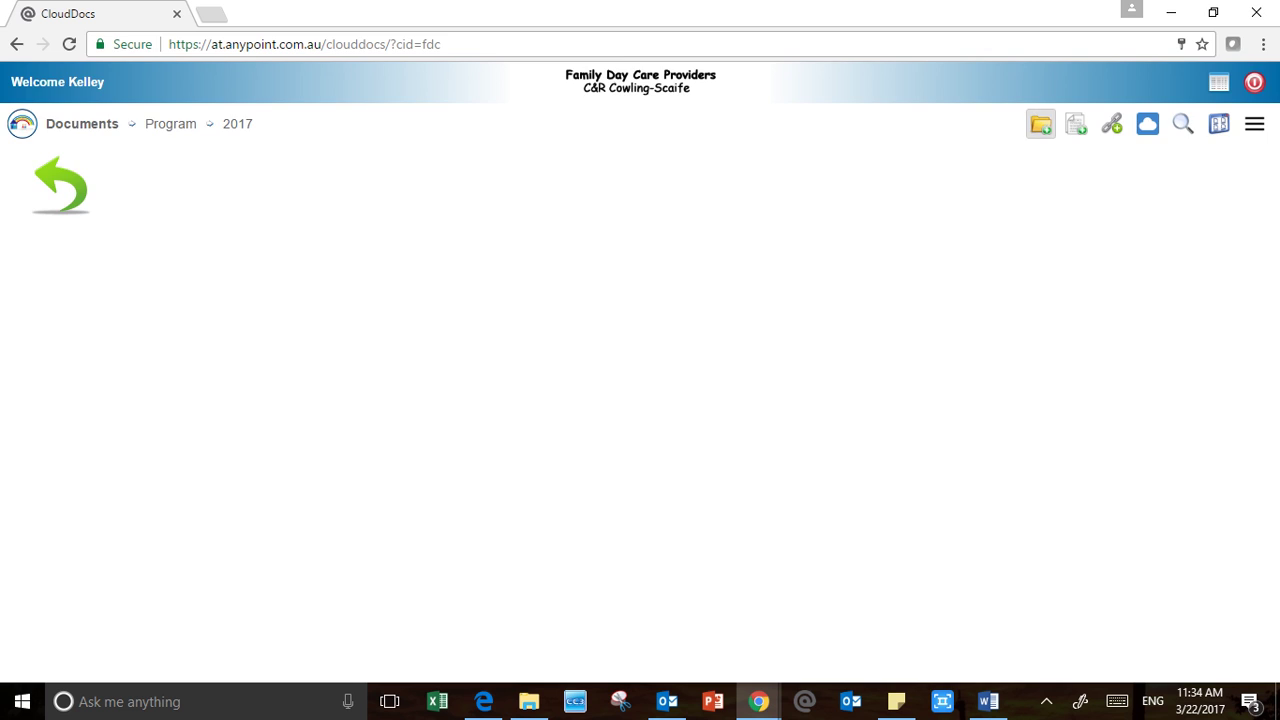
click(1041, 124)
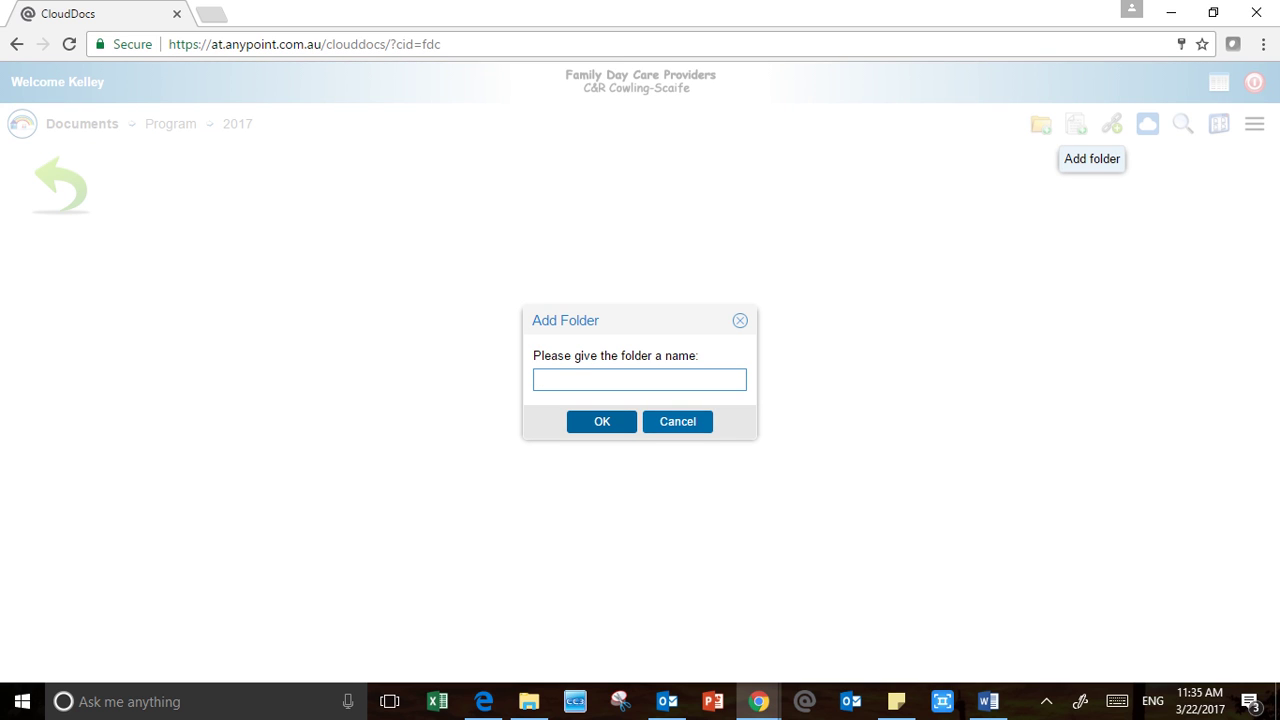
text(March)
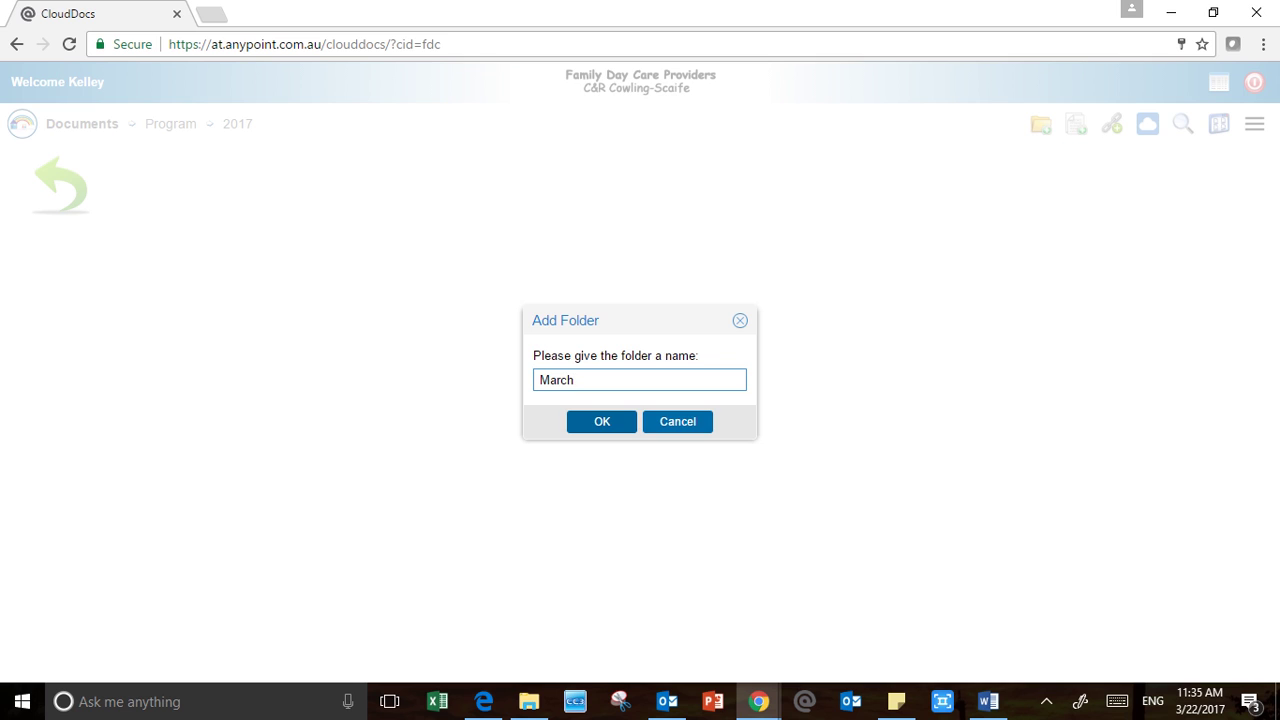
key(Return)
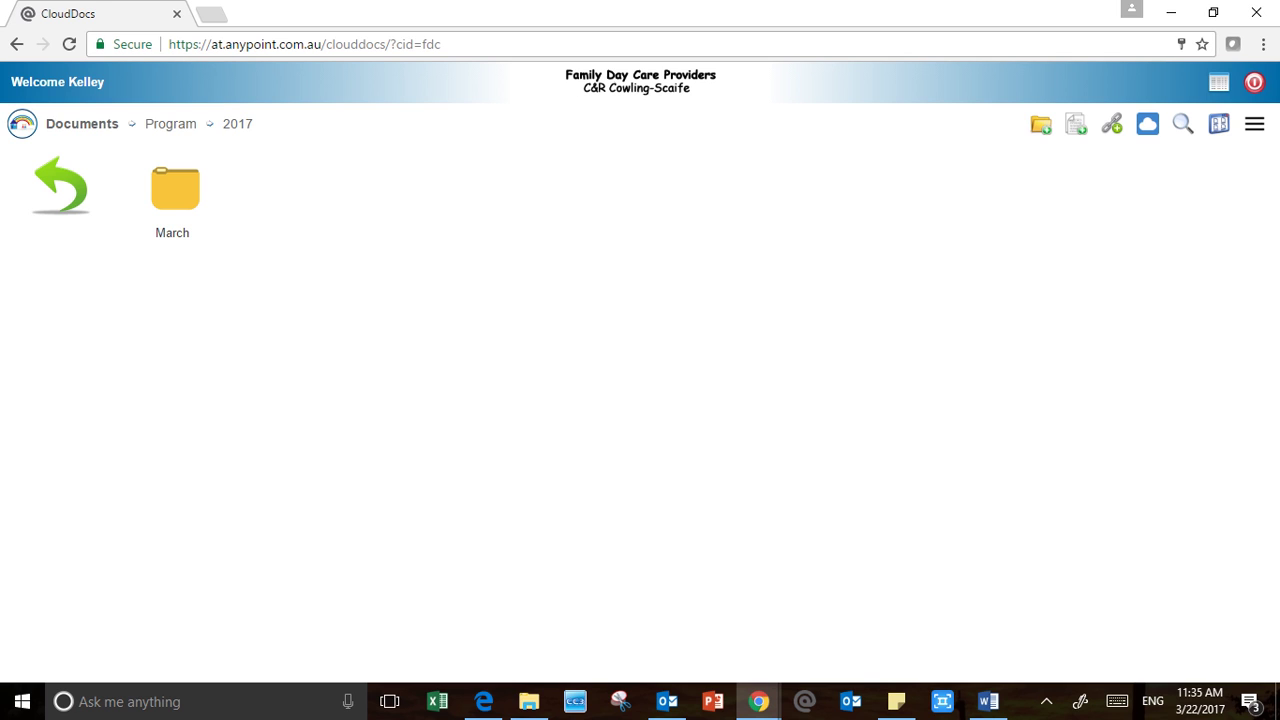
Check the Program and 2017 folders, then return to the Documents root
click(61, 186)
click(175, 189)
click(61, 186)
click(61, 187)
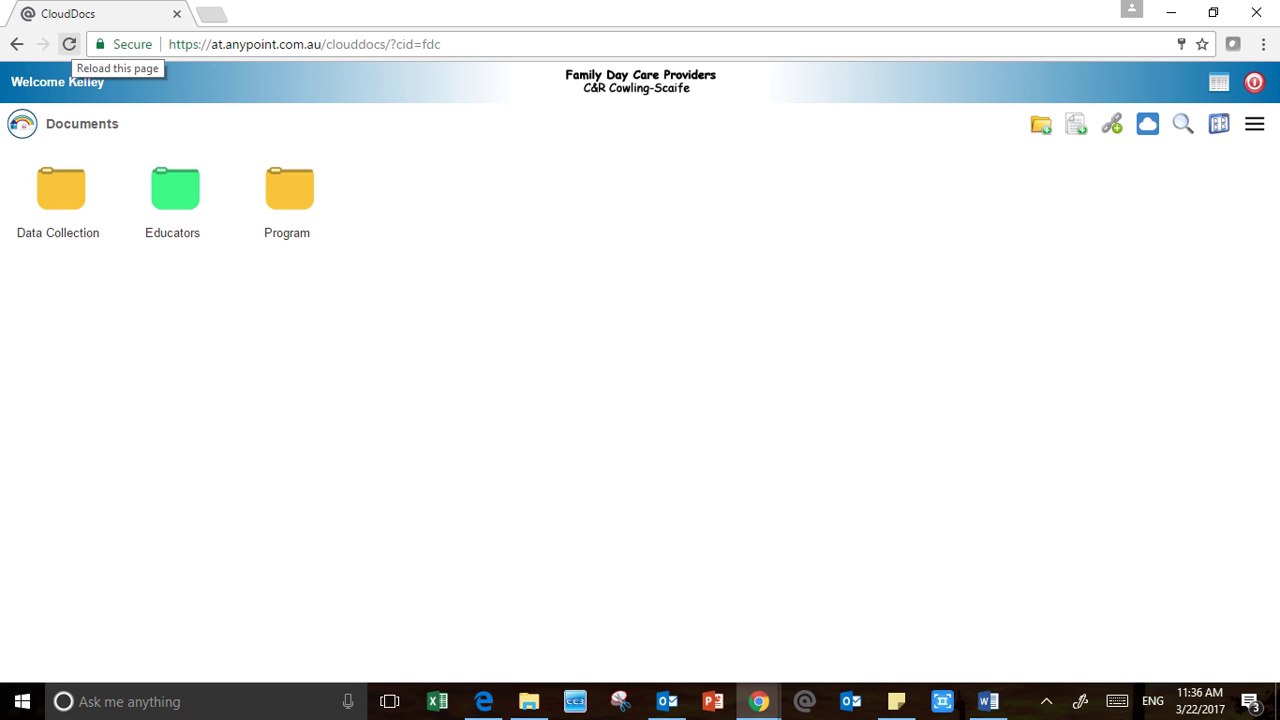
double_click(289, 190)
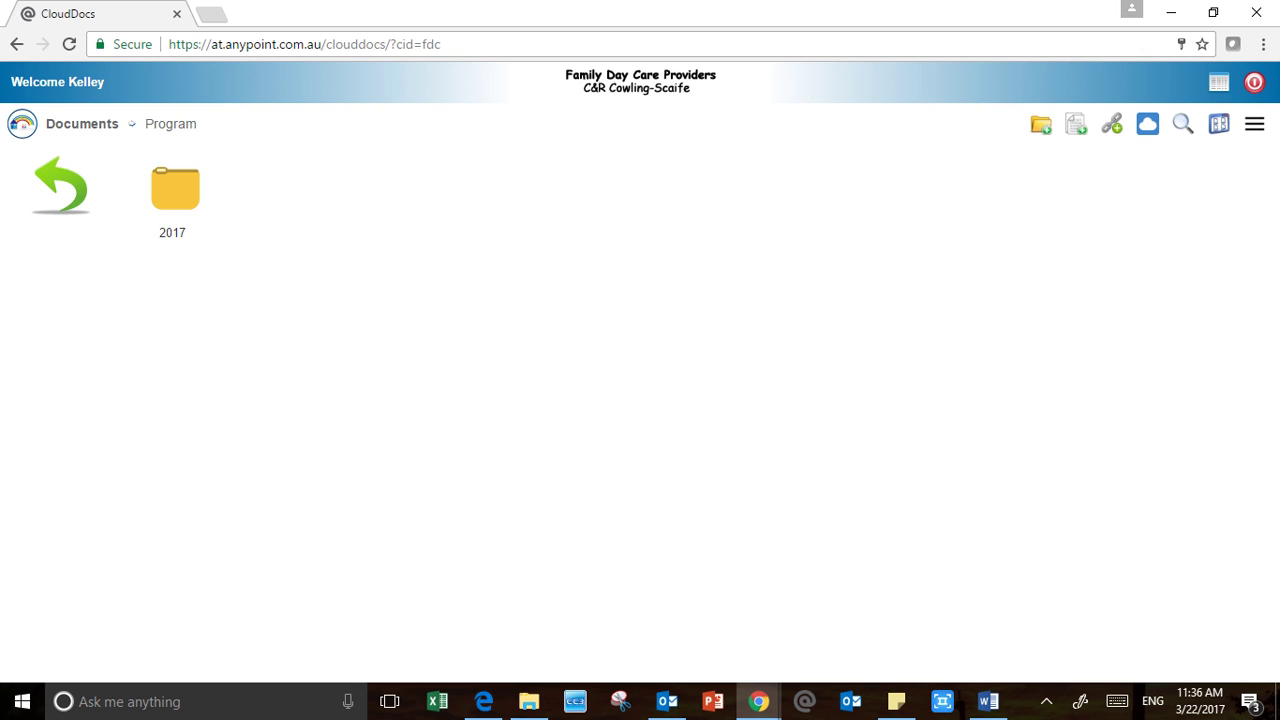
click(61, 187)
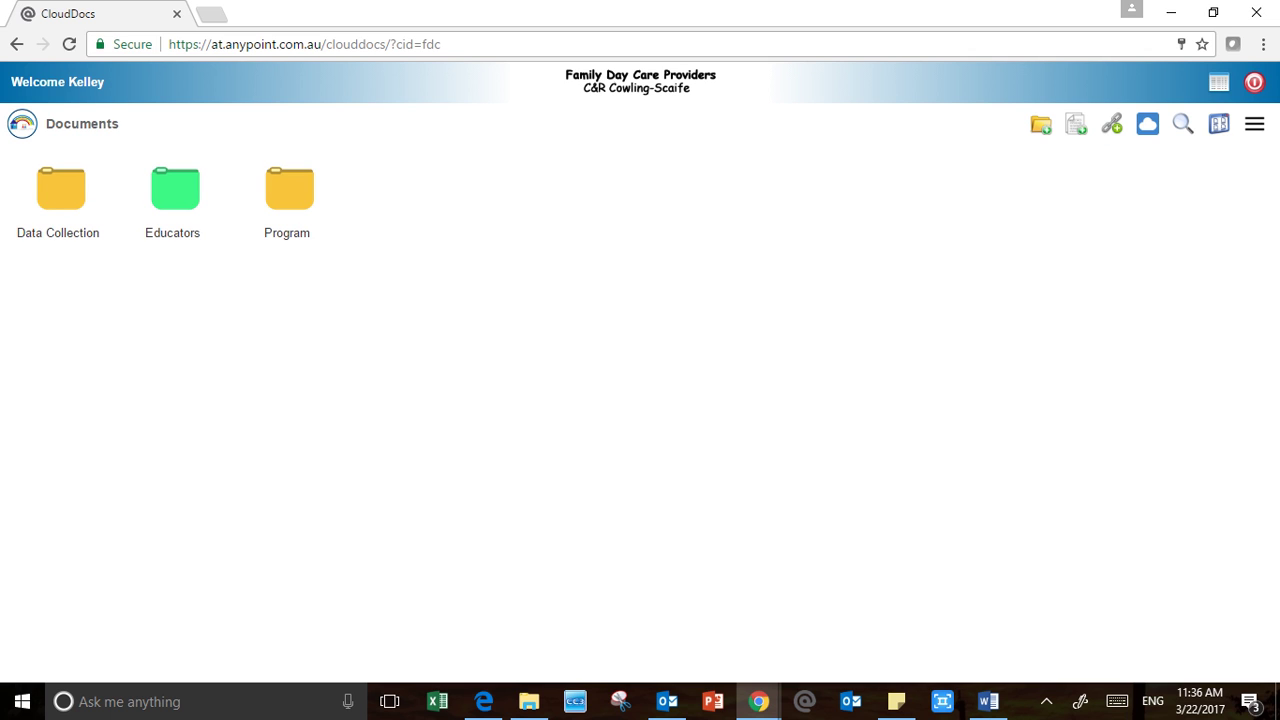
Create a folder named child's name inside Data Collection
double_click(61, 187)
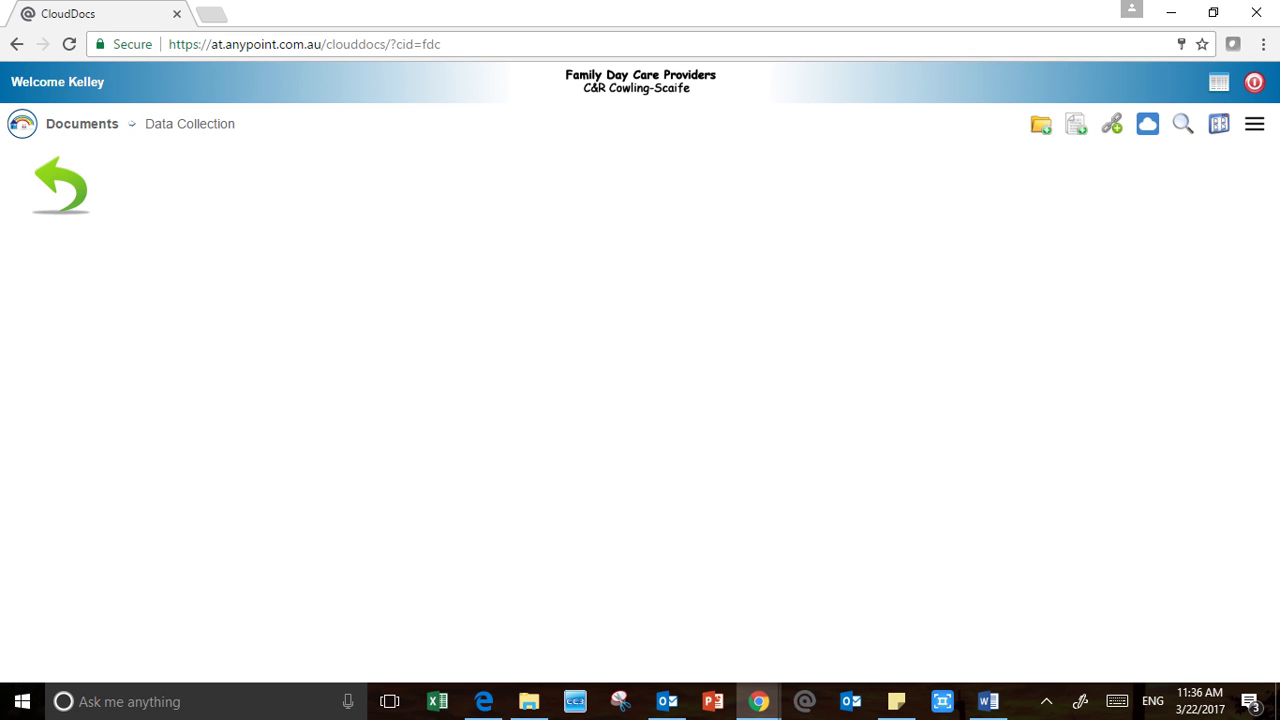
click(1041, 124)
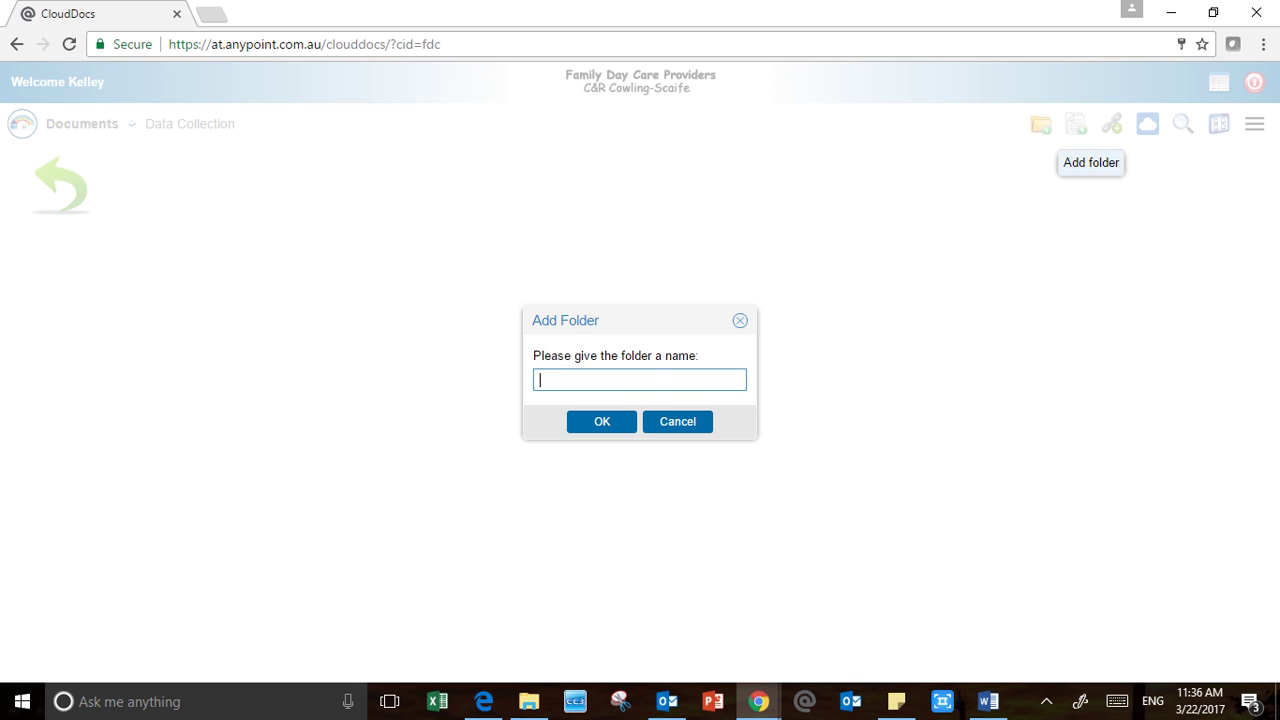
text(childs)
key(BackSpace)
key(BackSpace)
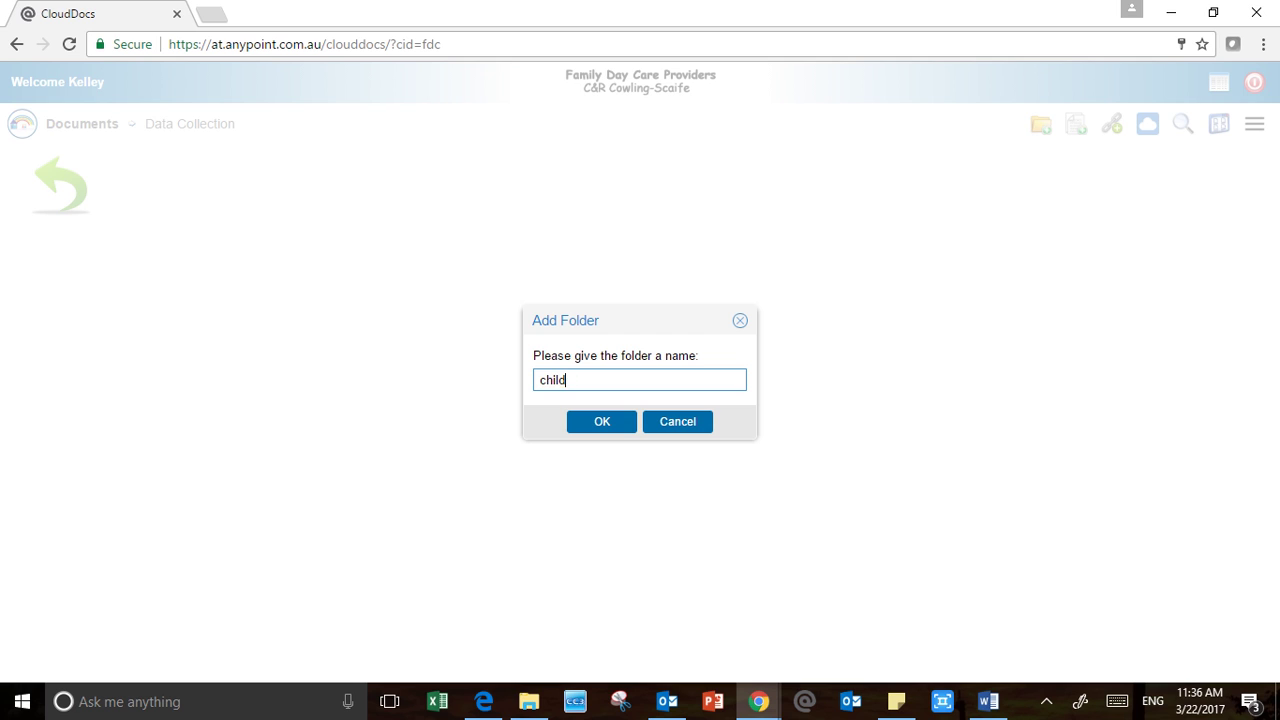
text('s name)
key(Return)
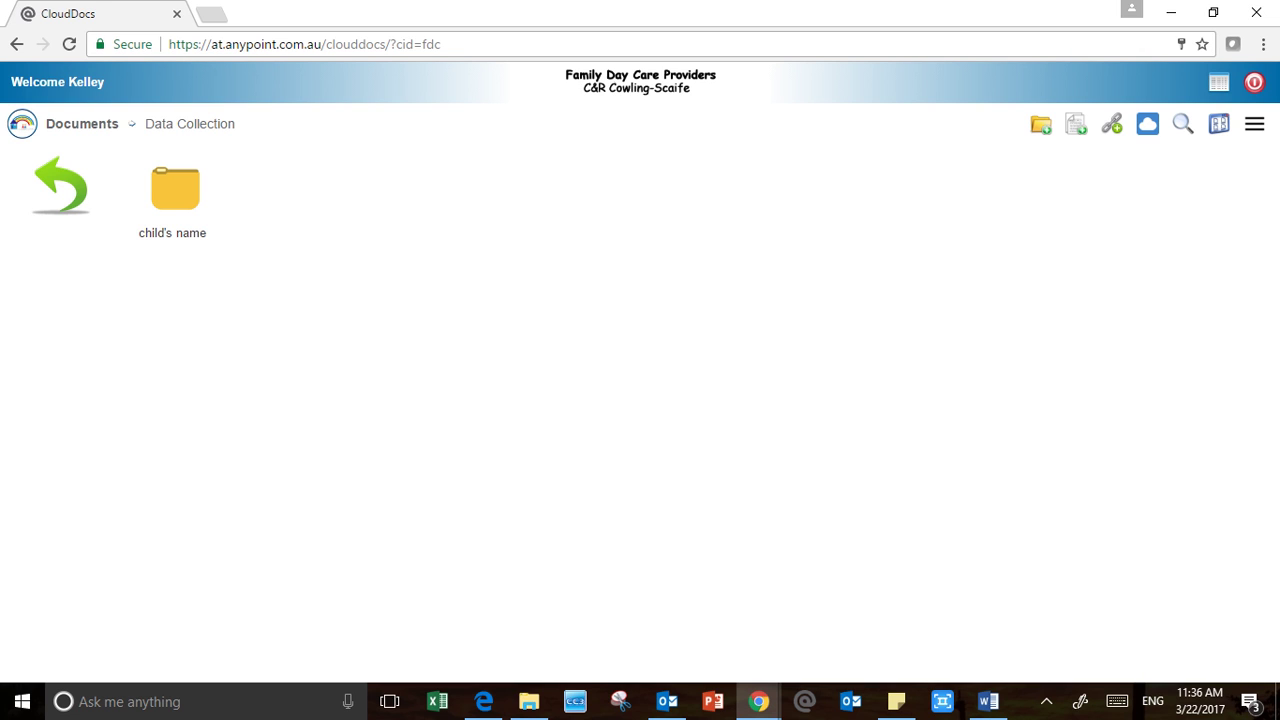
Open the empty child's name folder, then go back up to the Documents list
double_click(175, 190)
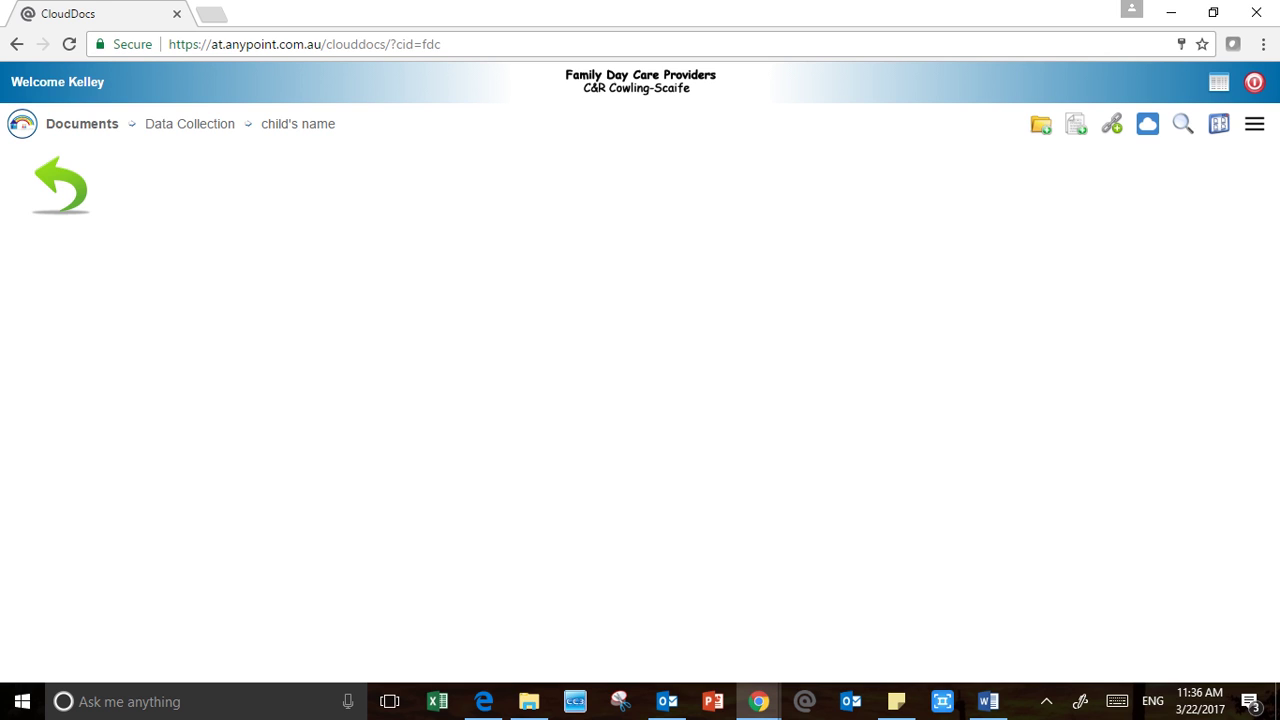
click(61, 186)
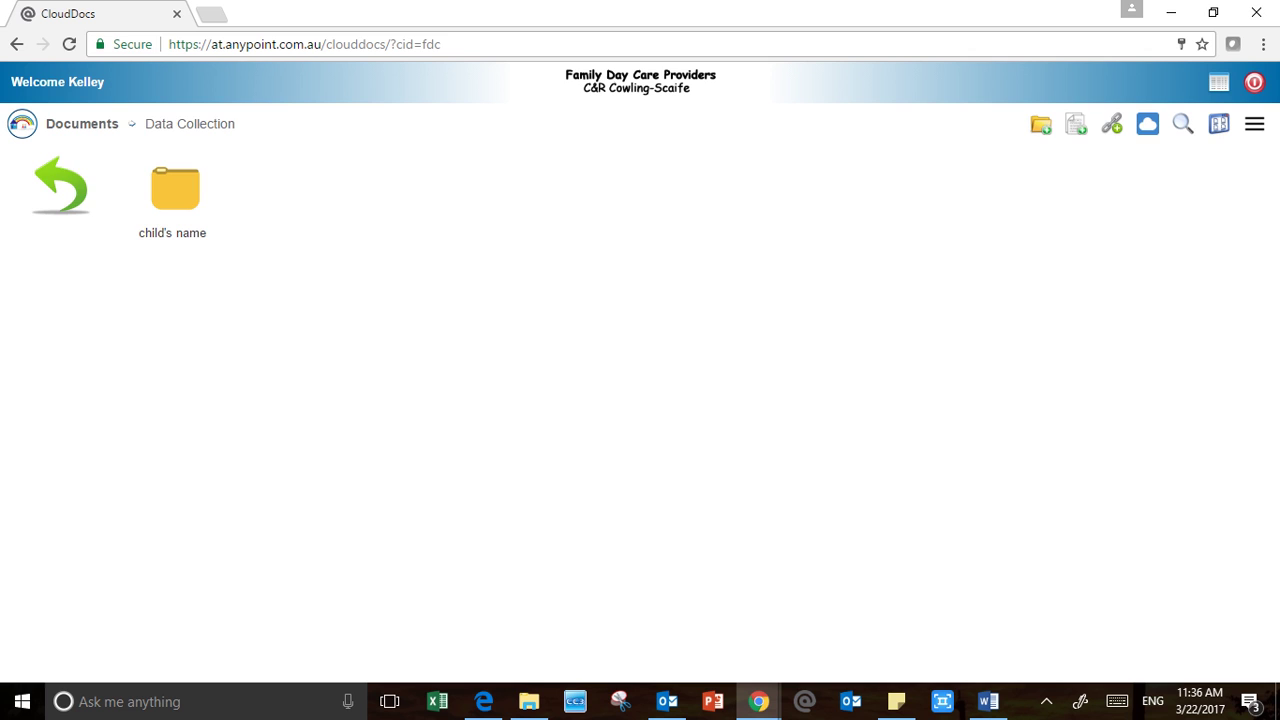
click(61, 186)
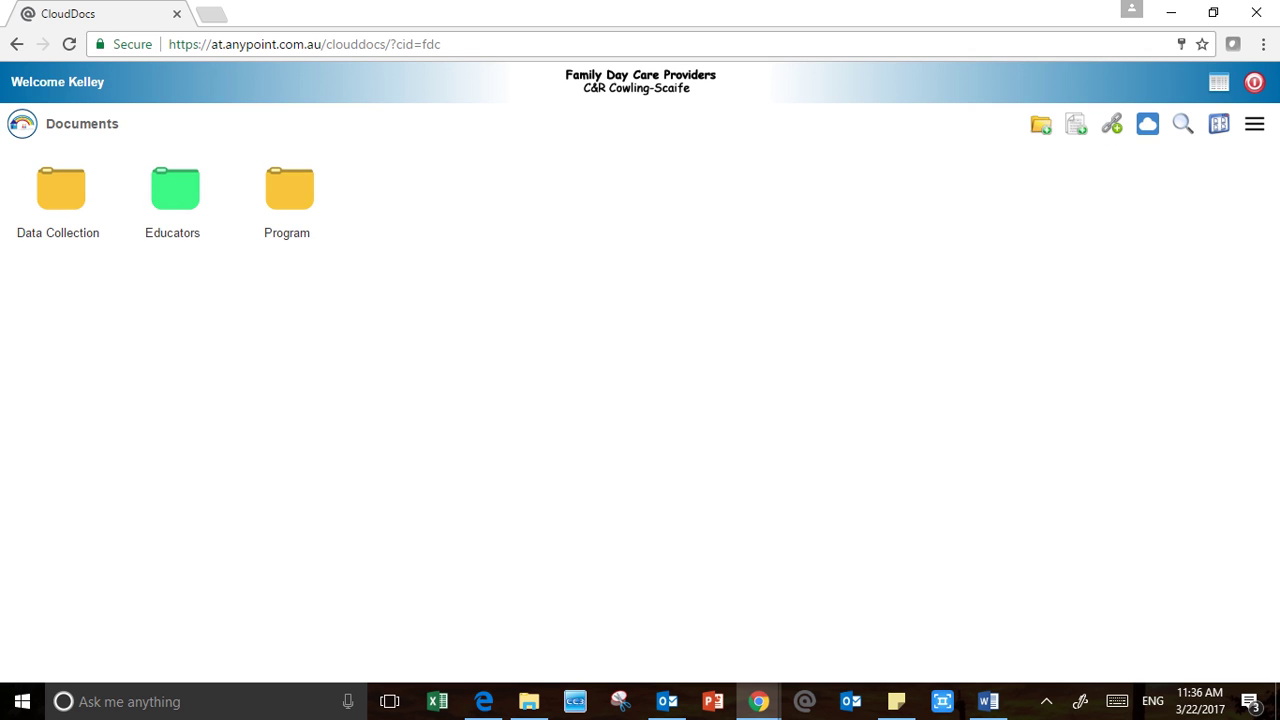
Navigate into Program › 2017 › March, the empty month folder
click(289, 189)
double_click(175, 189)
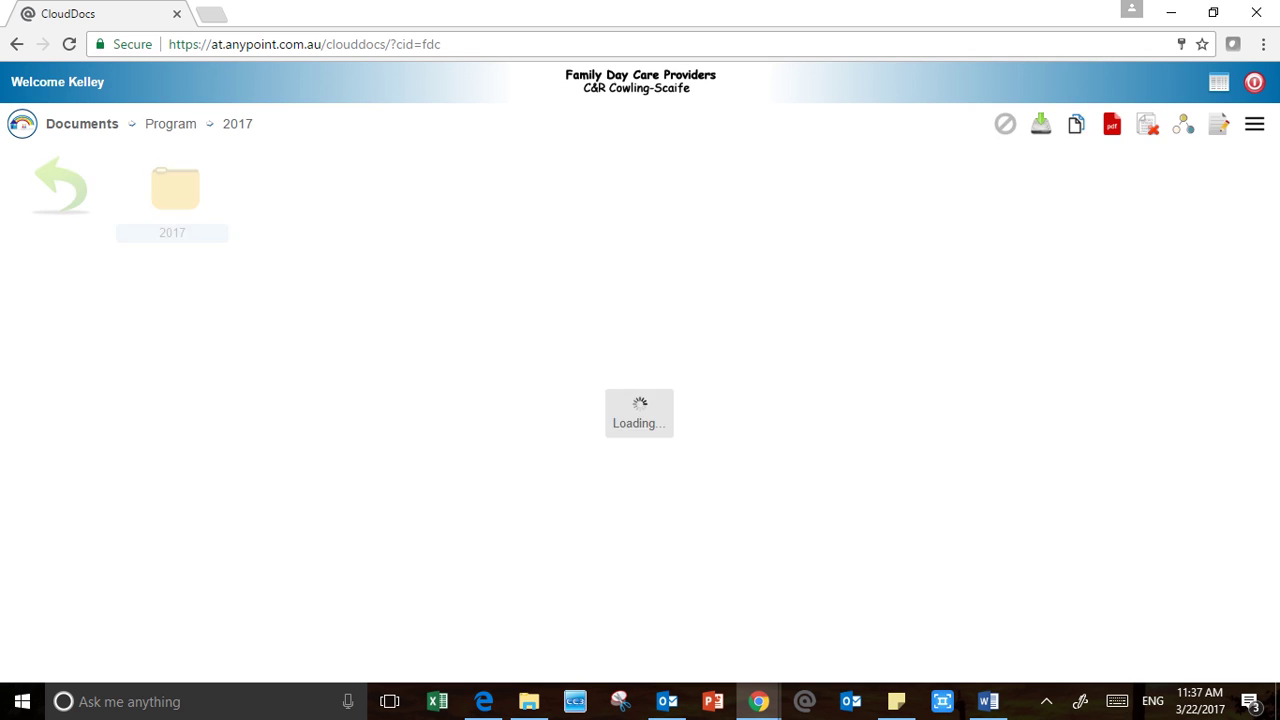
click(175, 189)
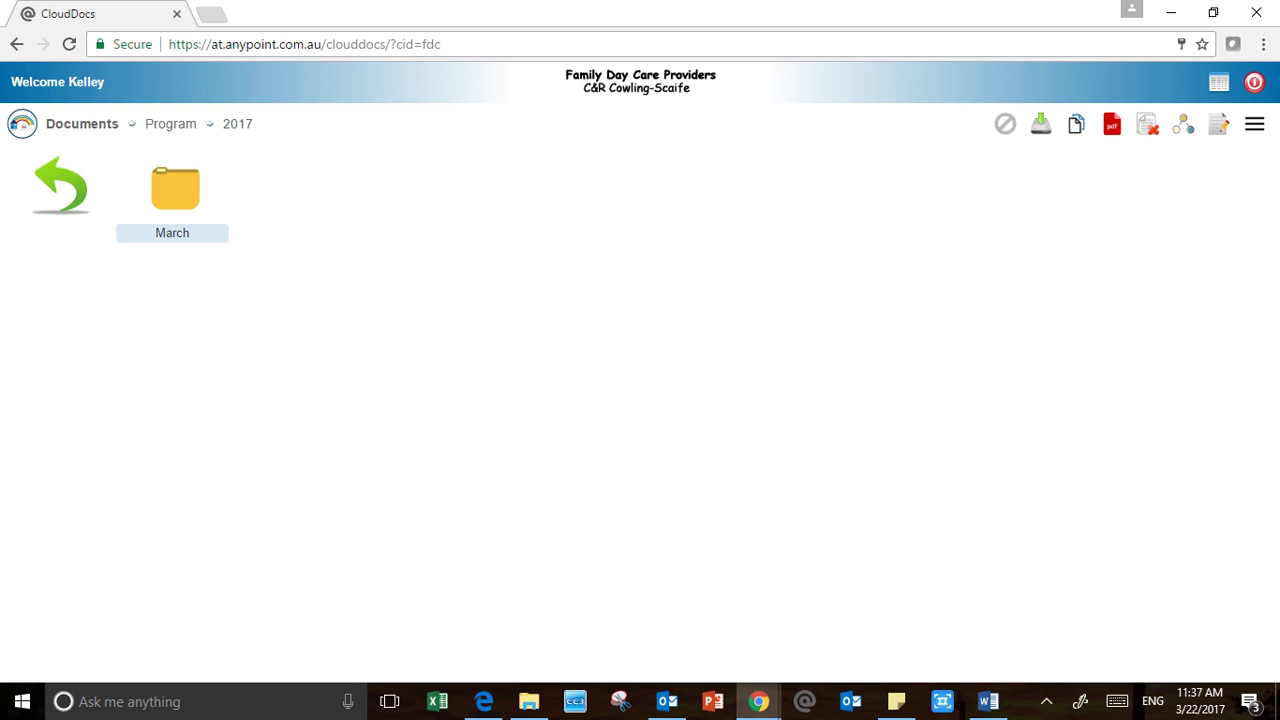
double_click(175, 189)
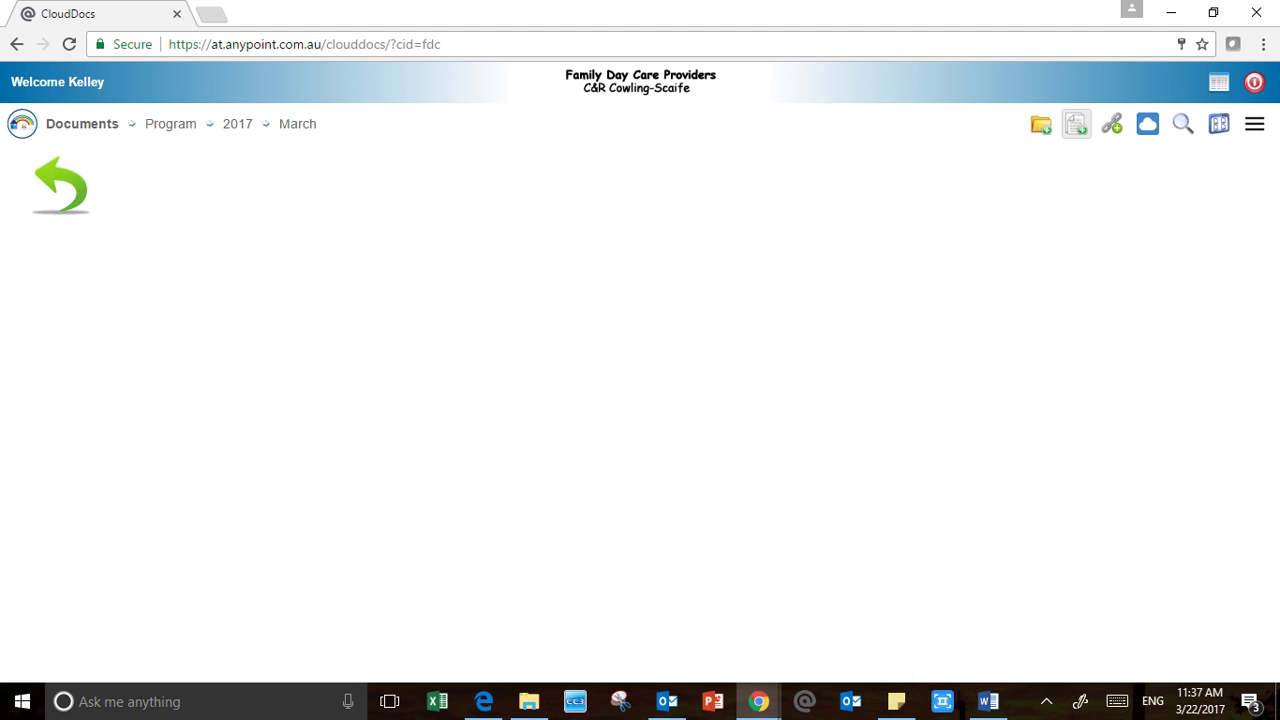
Create an HTML document named 'test program' with document type Program
click(1076, 123)
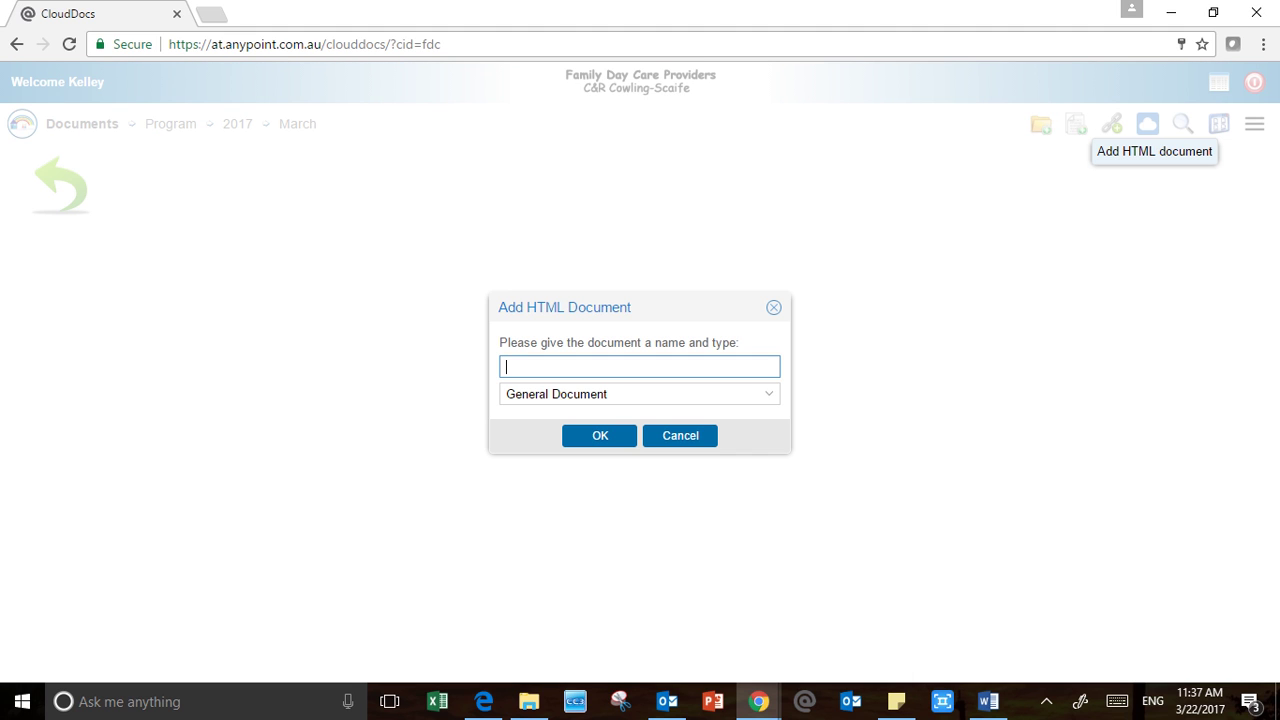
text(test)
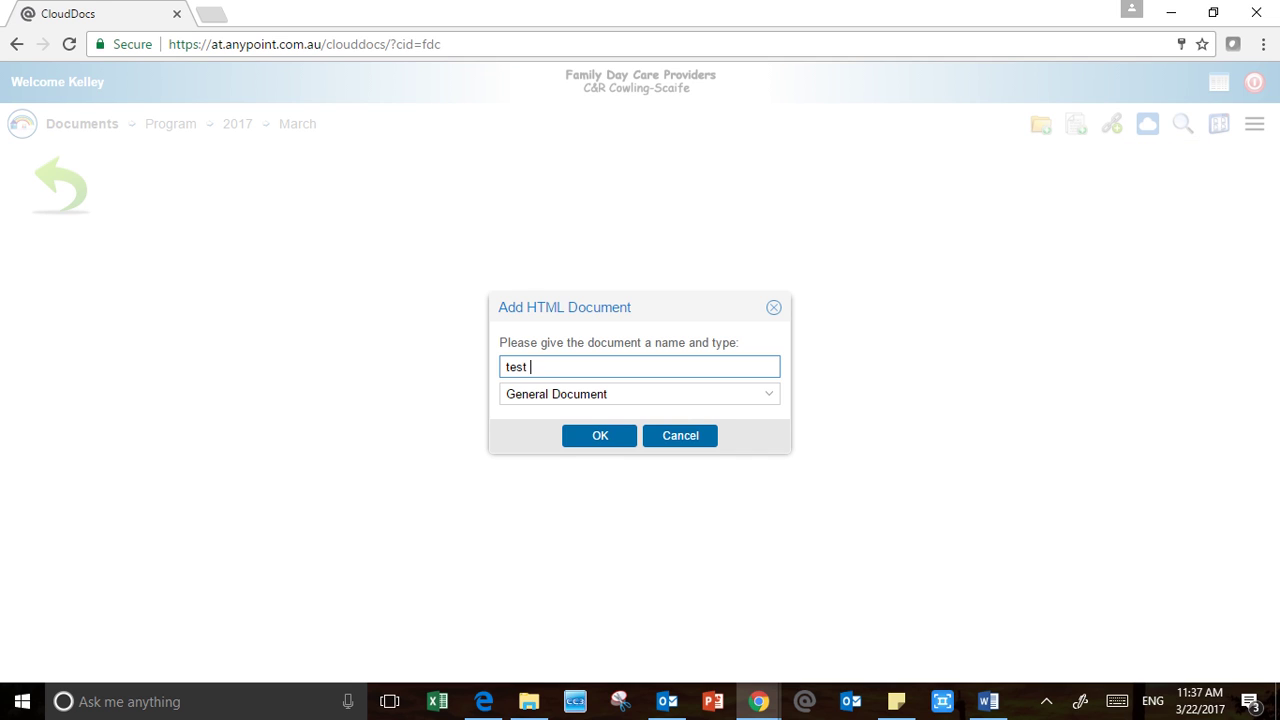
text( program)
click(768, 394)
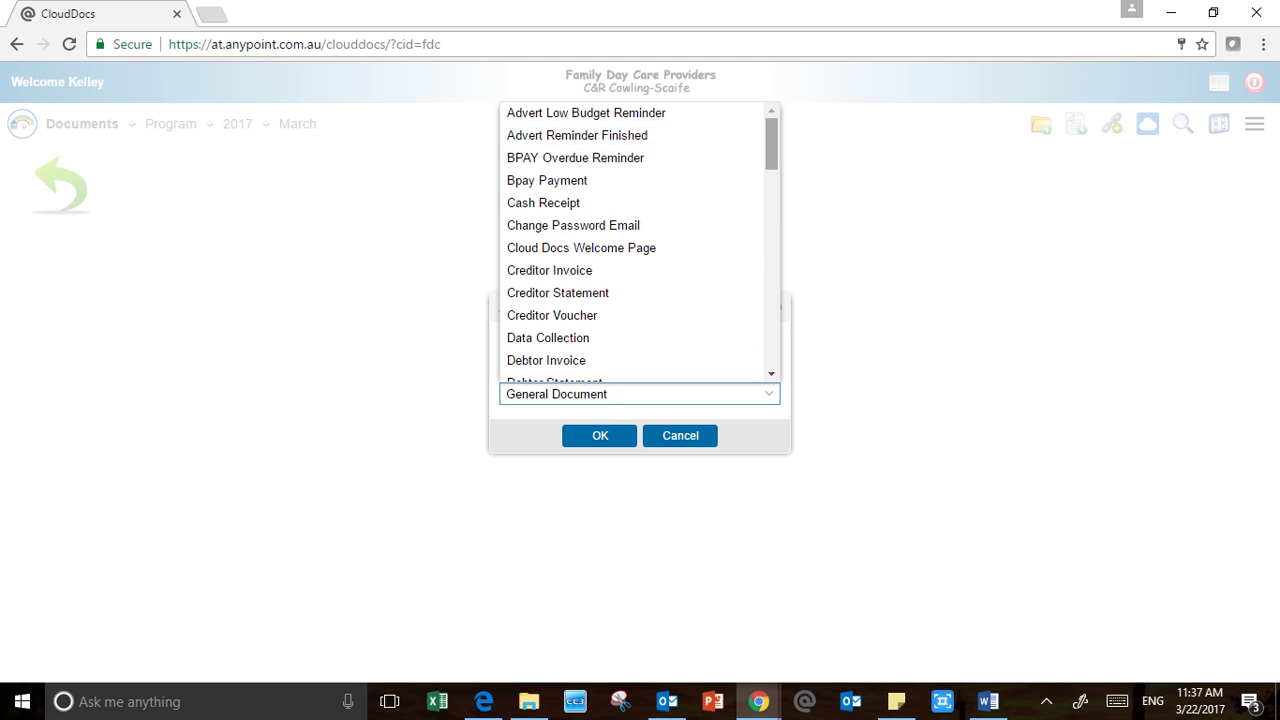
scroll(635, 240, down, 10)
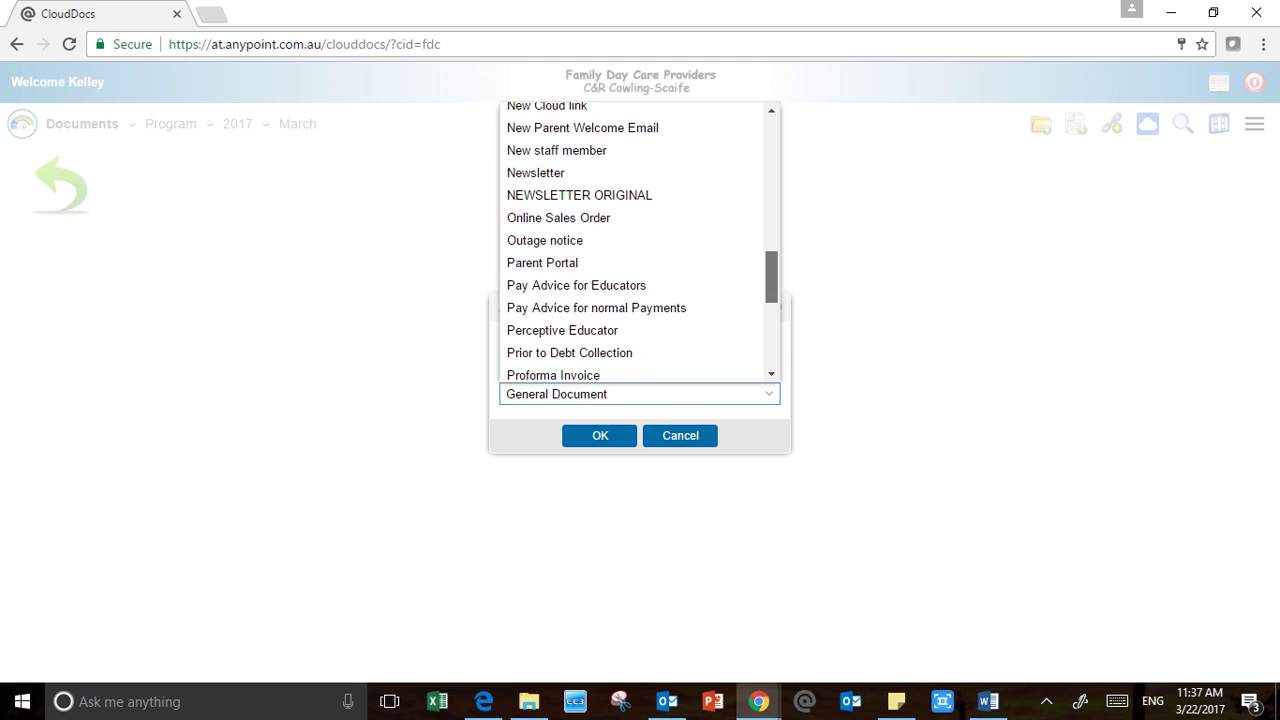
key(Escape)
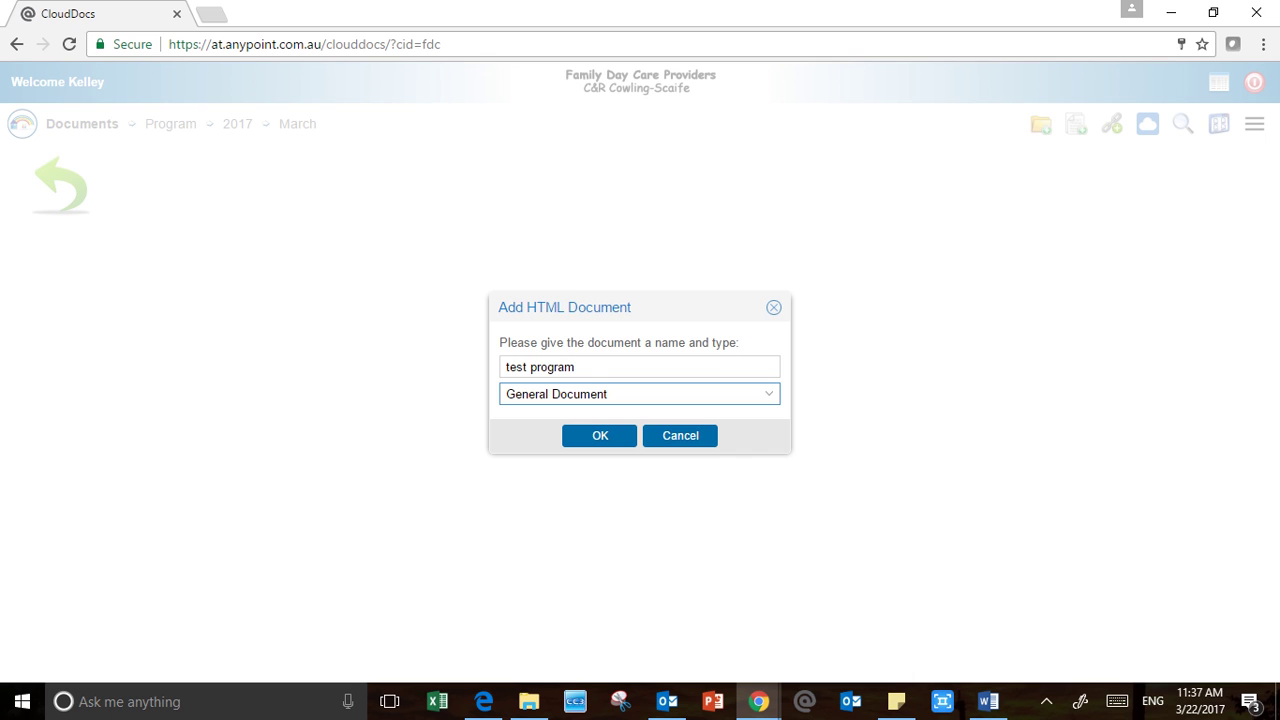
click(768, 394)
scroll(635, 242, down, 2)
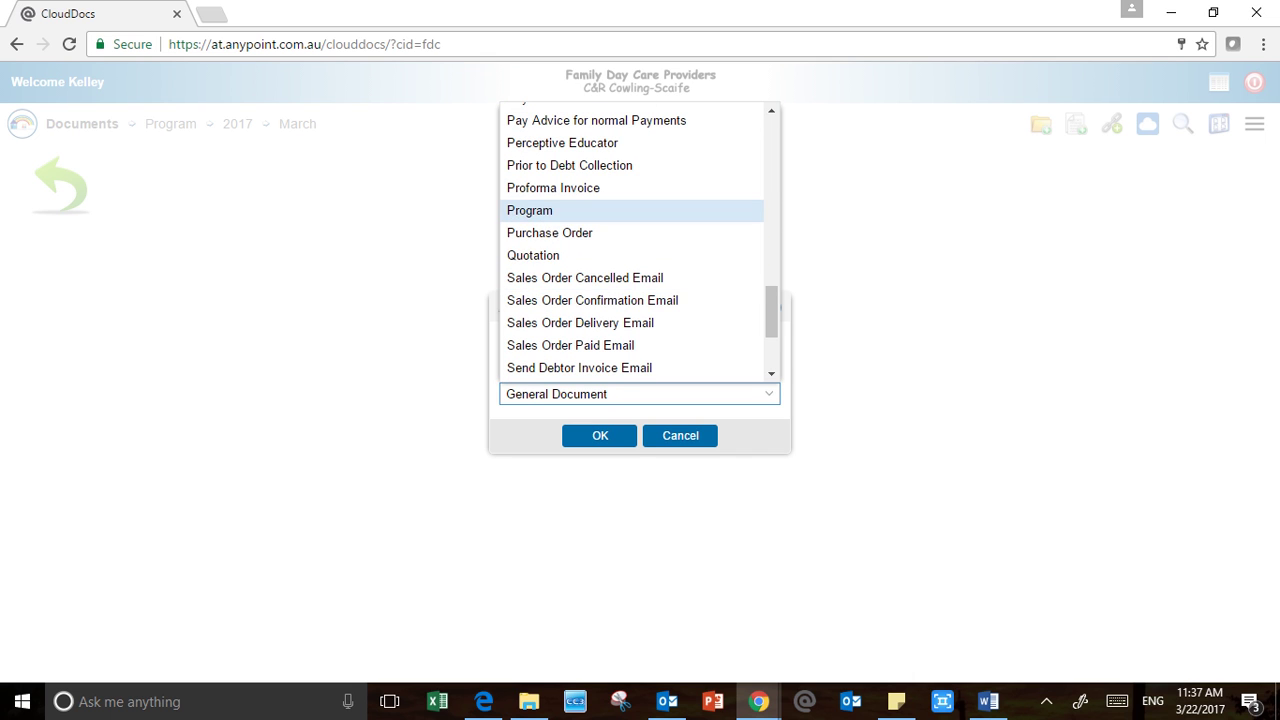
click(530, 211)
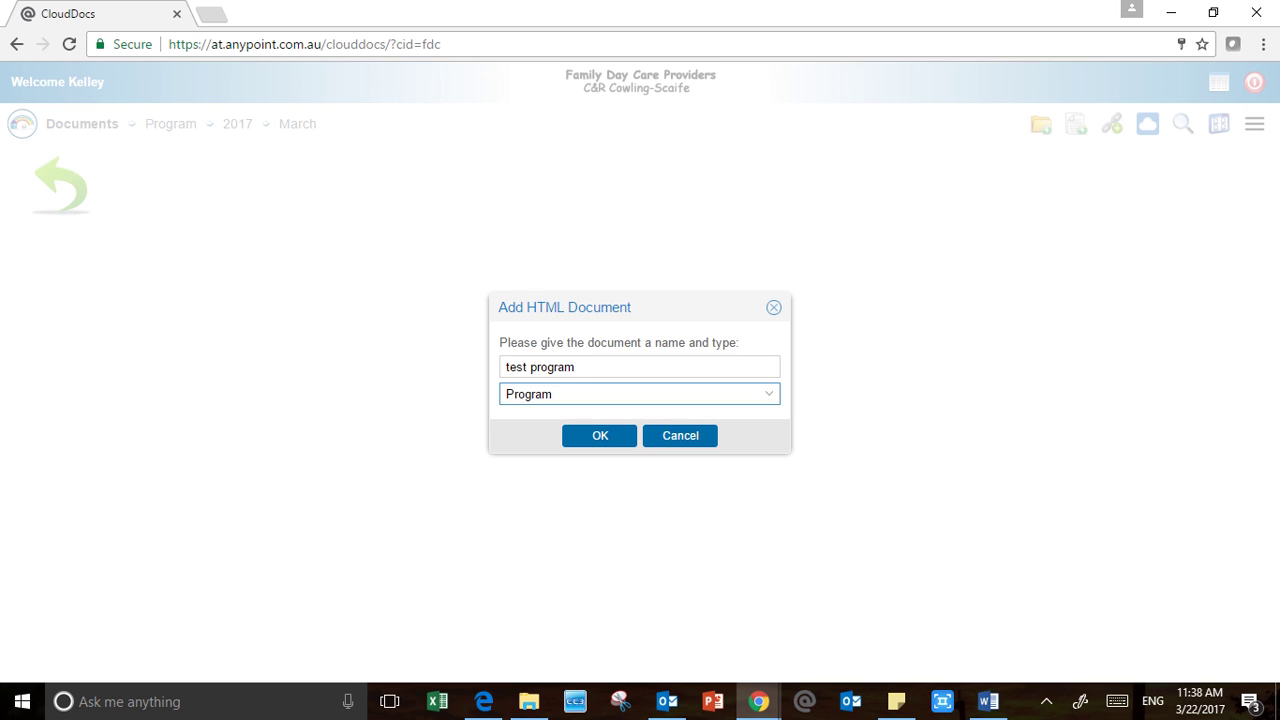
click(600, 435)
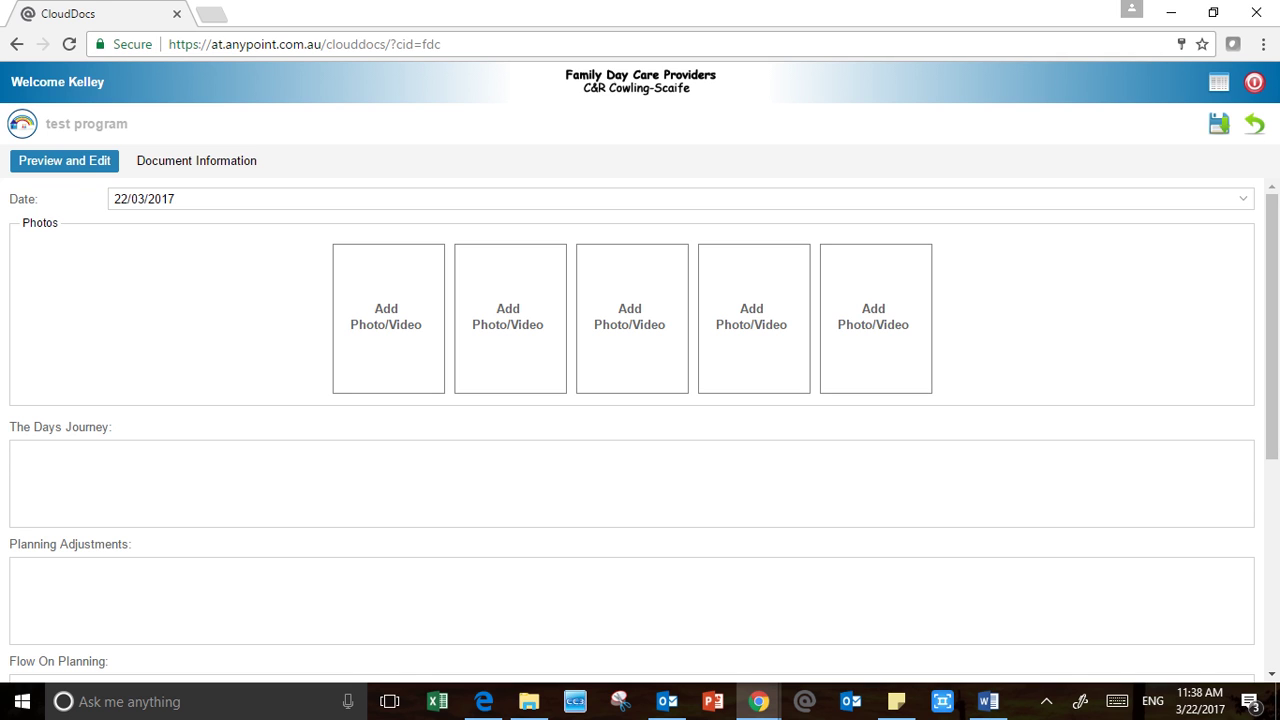
Try 23 and 21 March in the date calendar, then set it back to 22/03/2017
click(1243, 199)
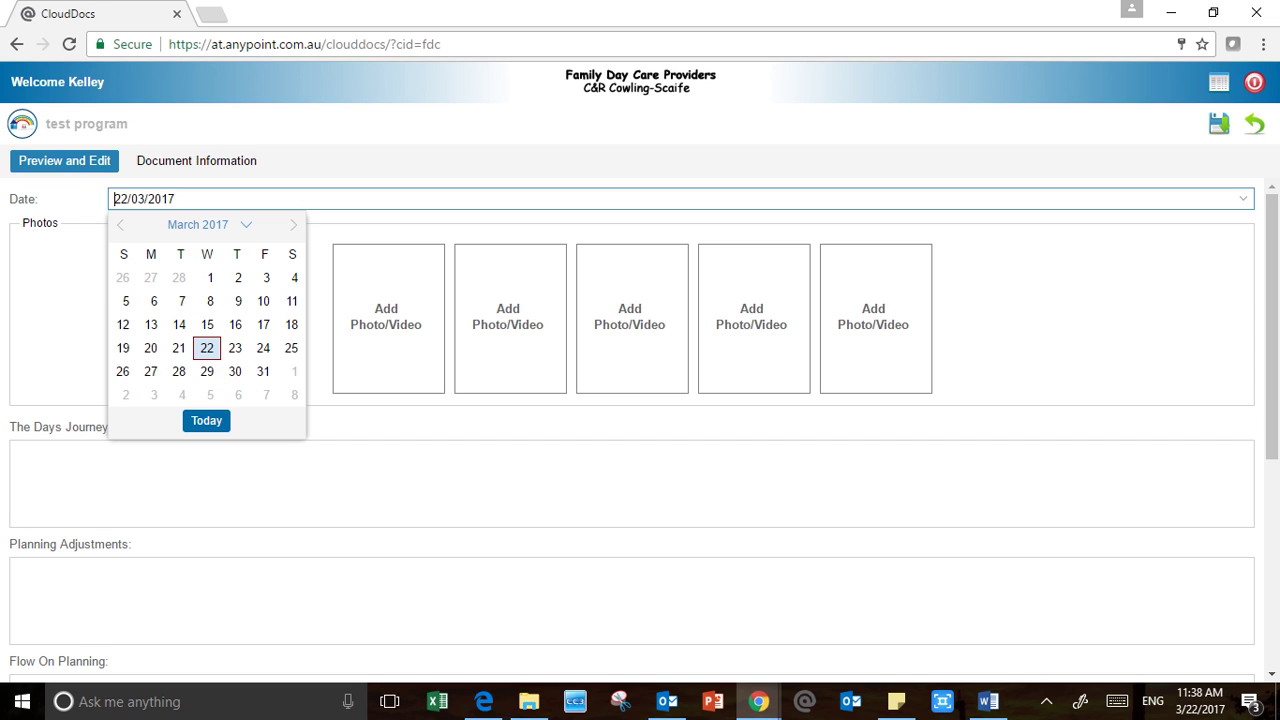
click(235, 348)
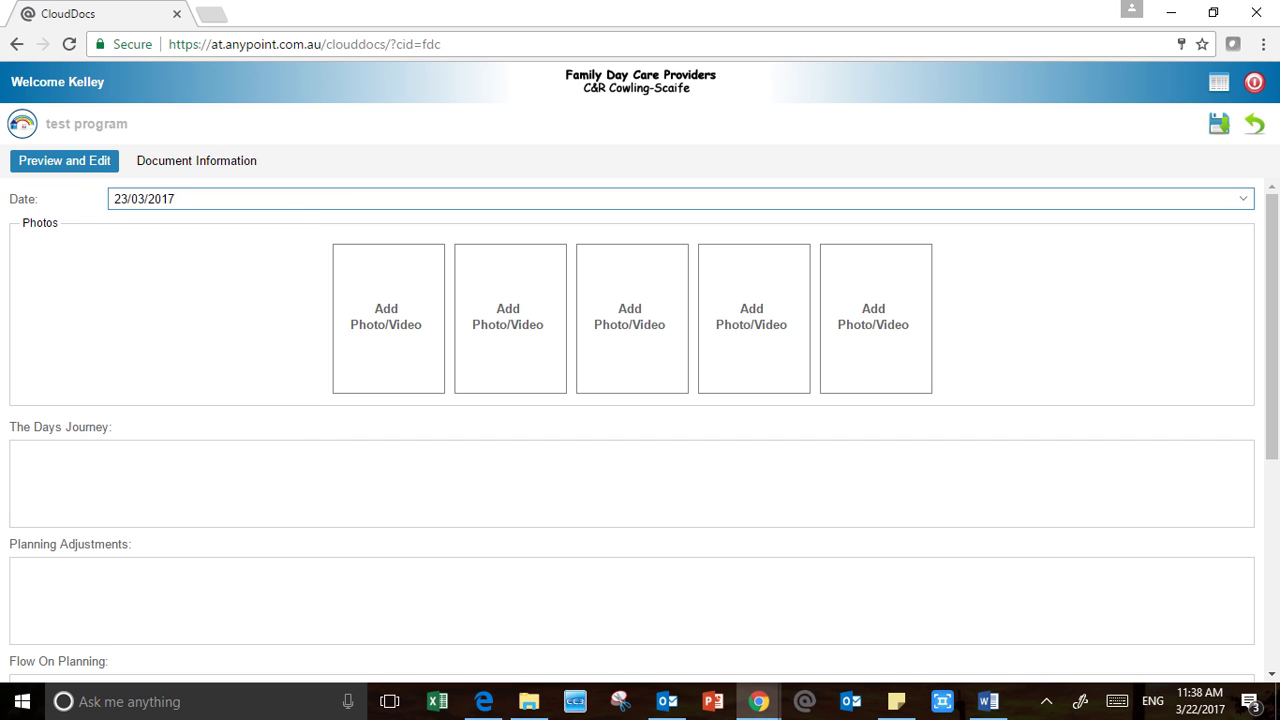
click(1243, 199)
click(179, 348)
click(1243, 199)
click(207, 348)
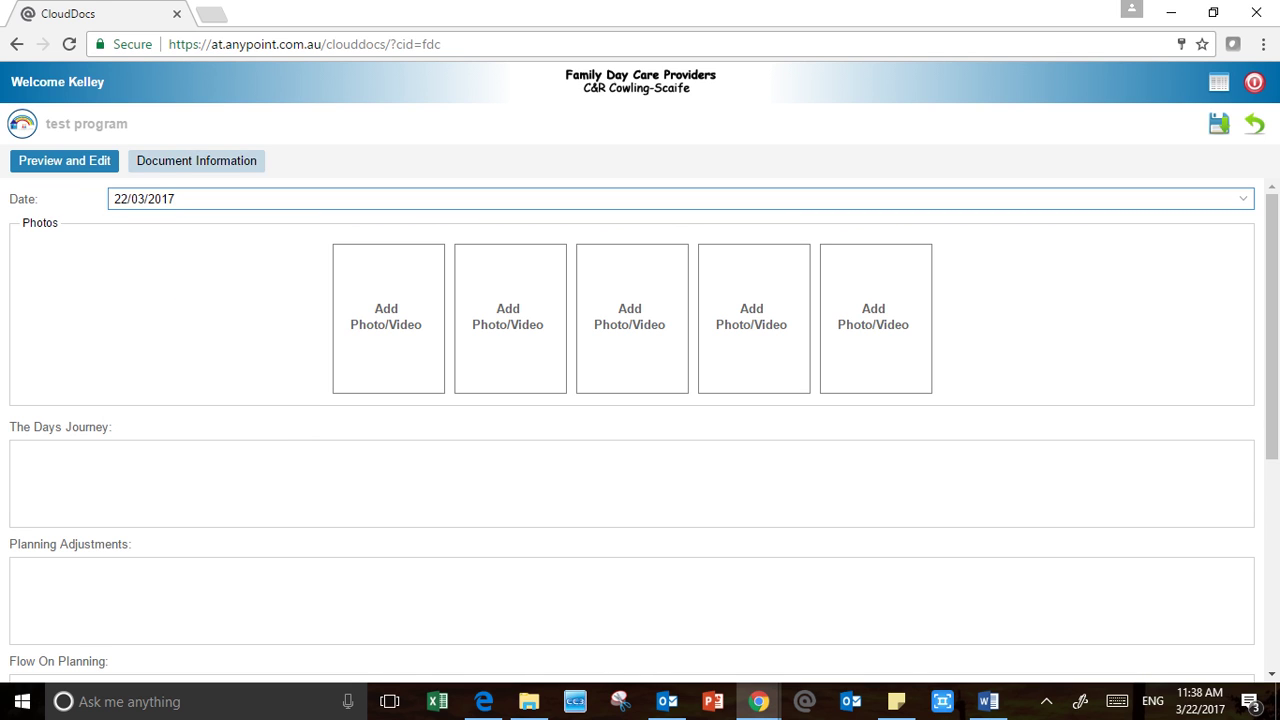
Check the Document Information tab, then start adding a photo to the first photo slot
click(196, 161)
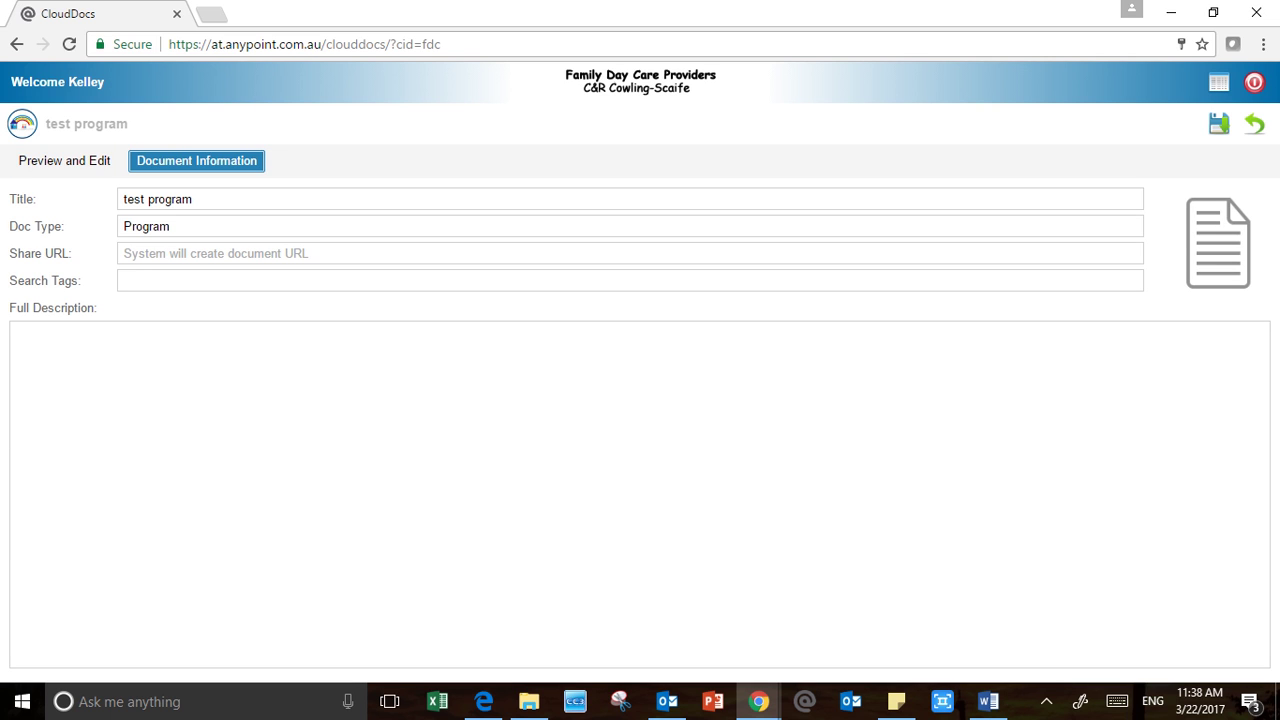
click(64, 161)
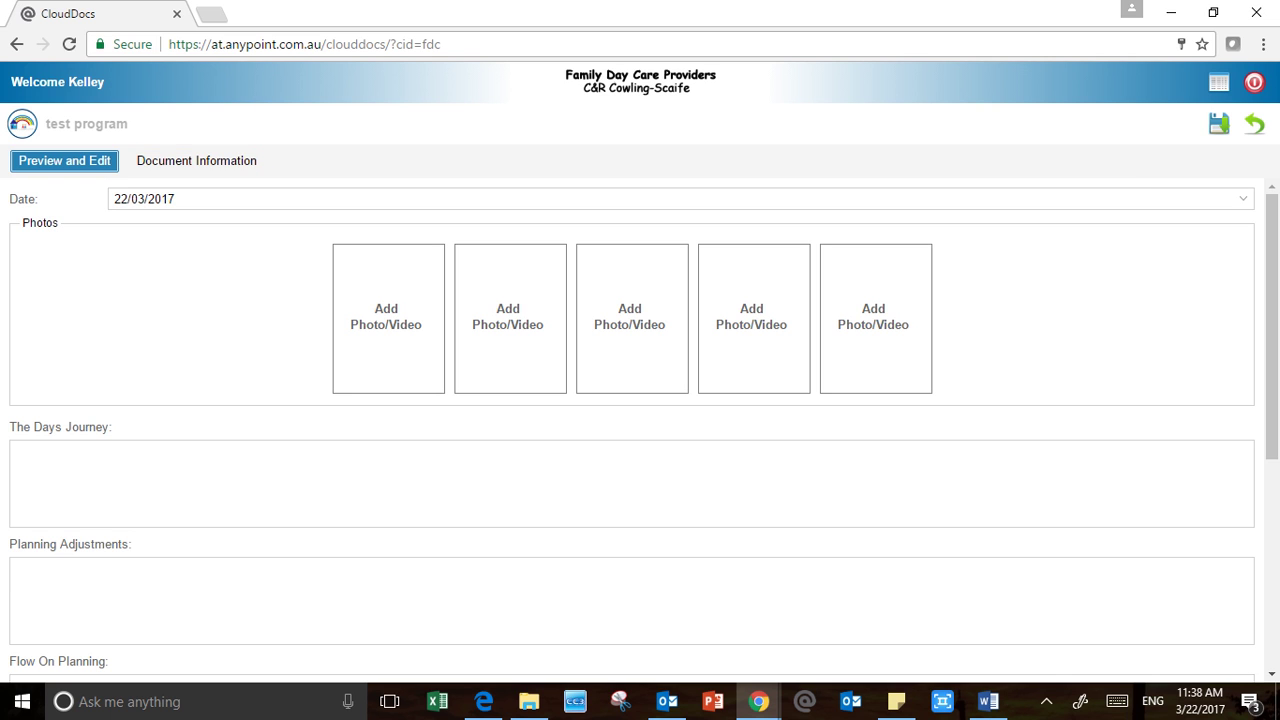
click(196, 161)
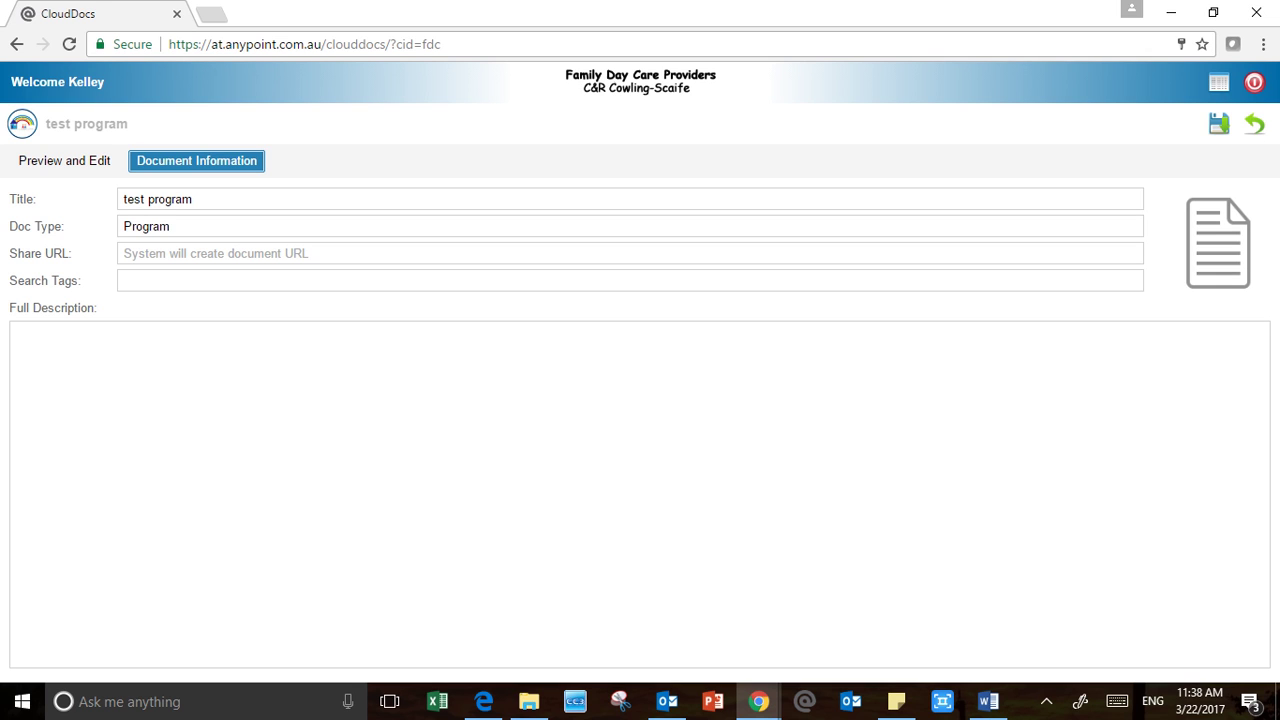
click(64, 161)
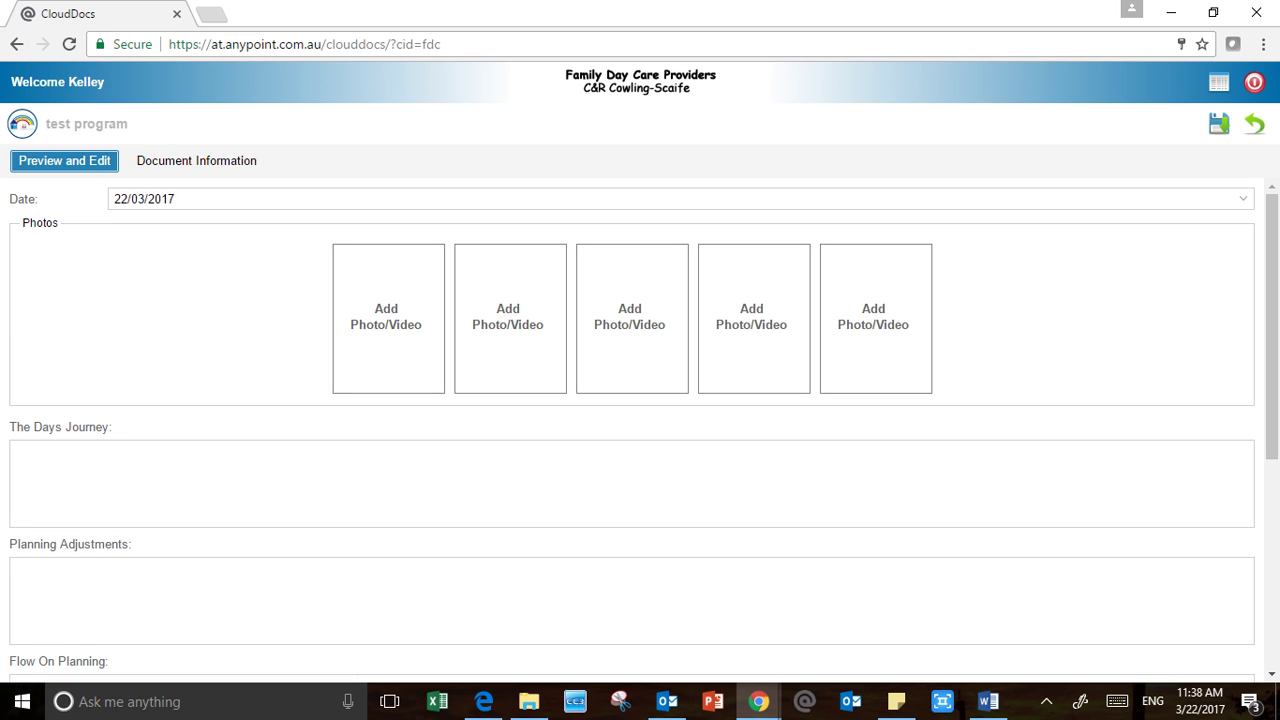
click(387, 318)
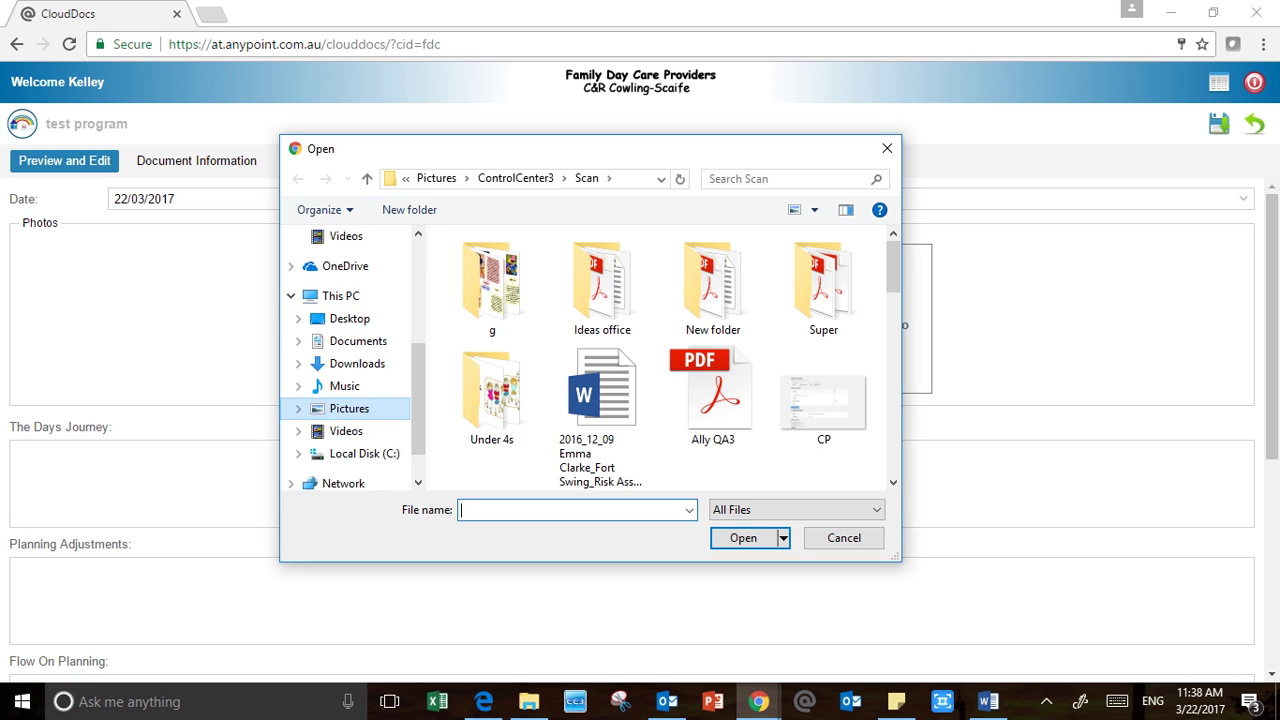
Upload photo 40 from Pictures › Work into the first photo slot
scroll(660, 360, down, 10)
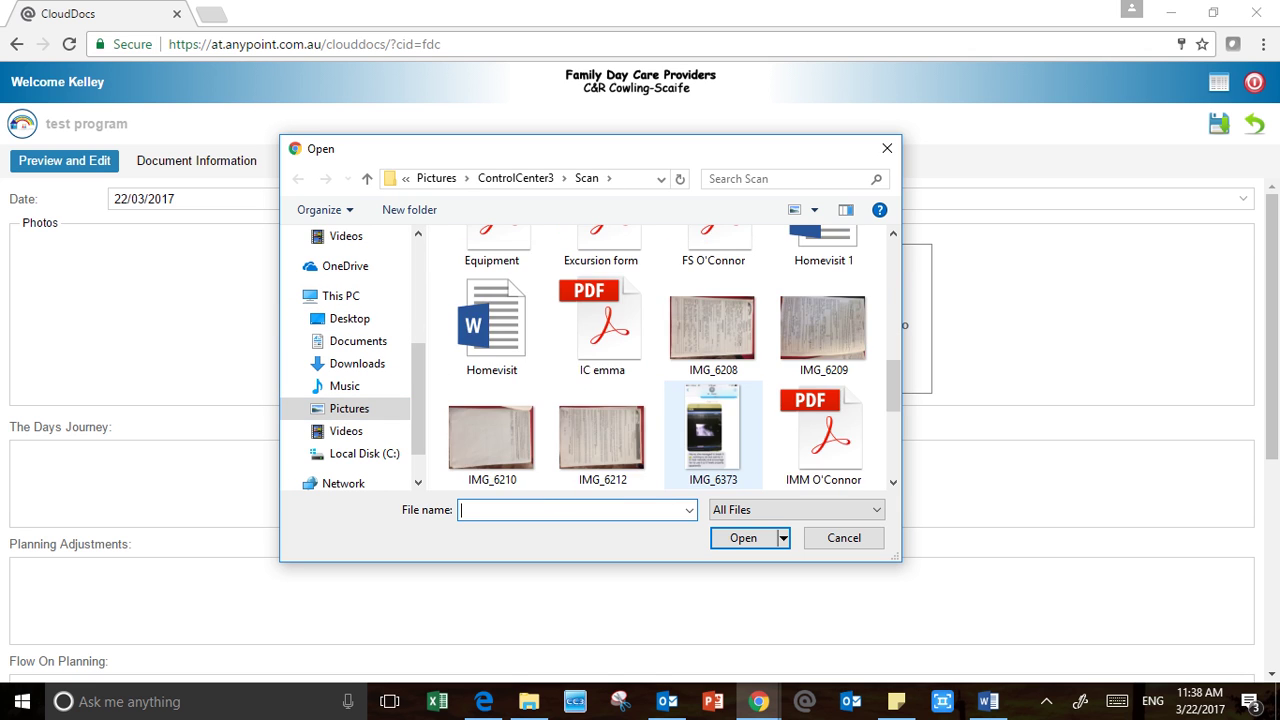
scroll(350, 386, down, 1)
click(350, 386)
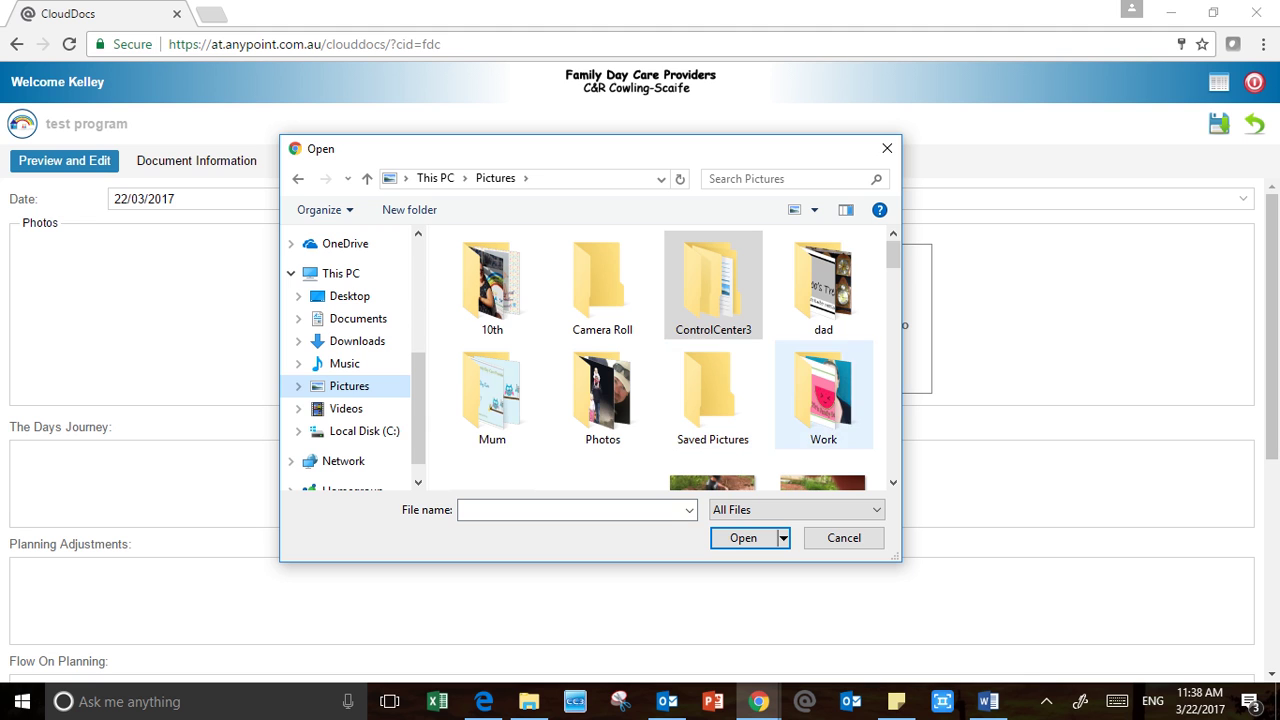
double_click(823, 388)
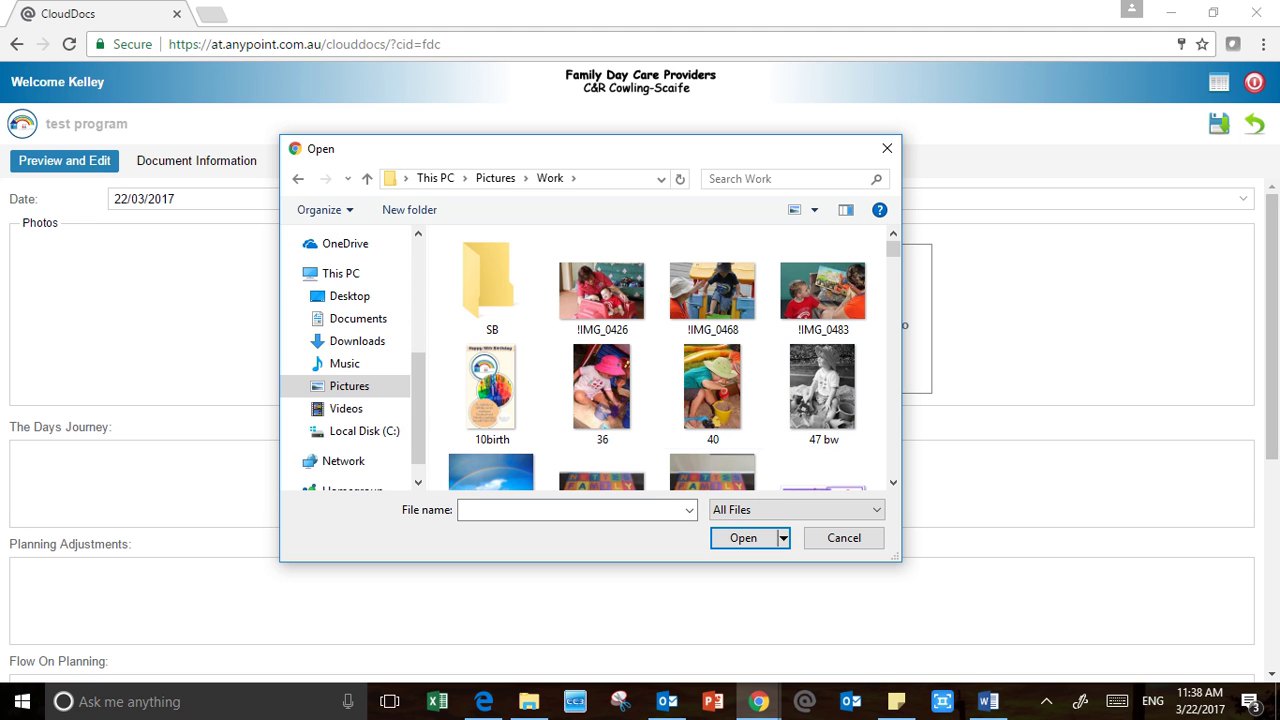
click(713, 390)
click(743, 537)
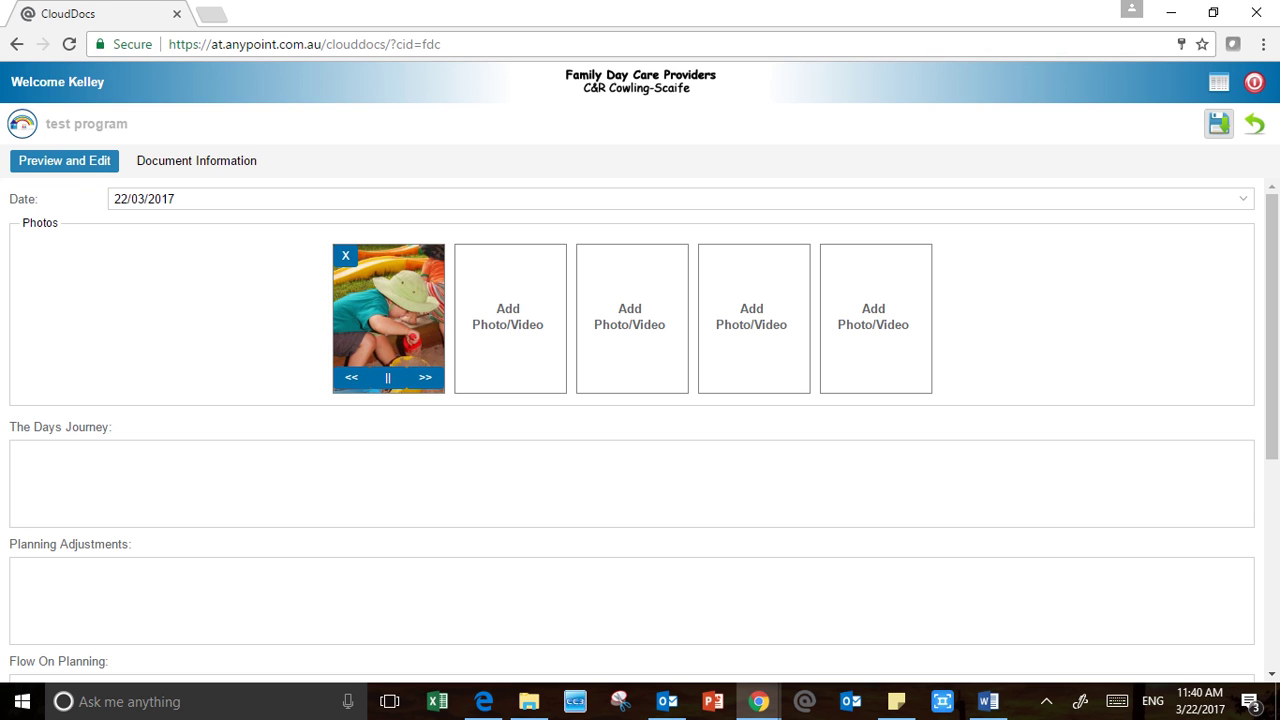
click(1218, 123)
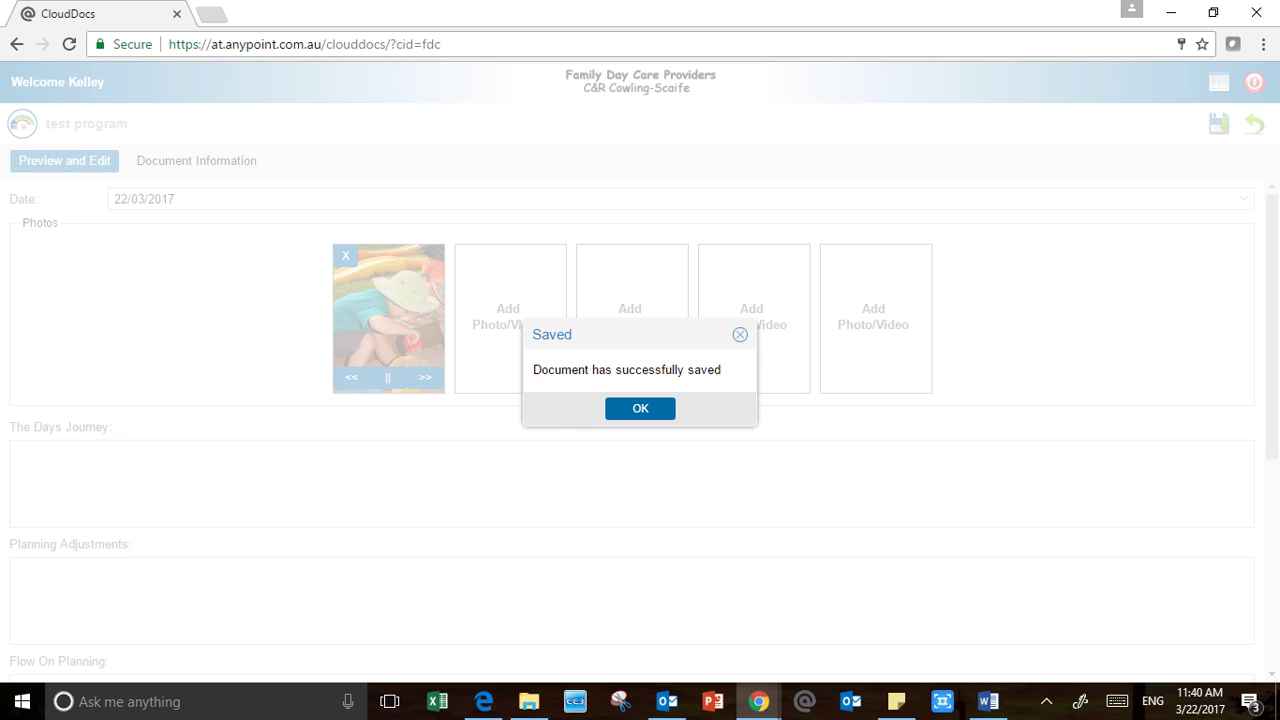
click(640, 409)
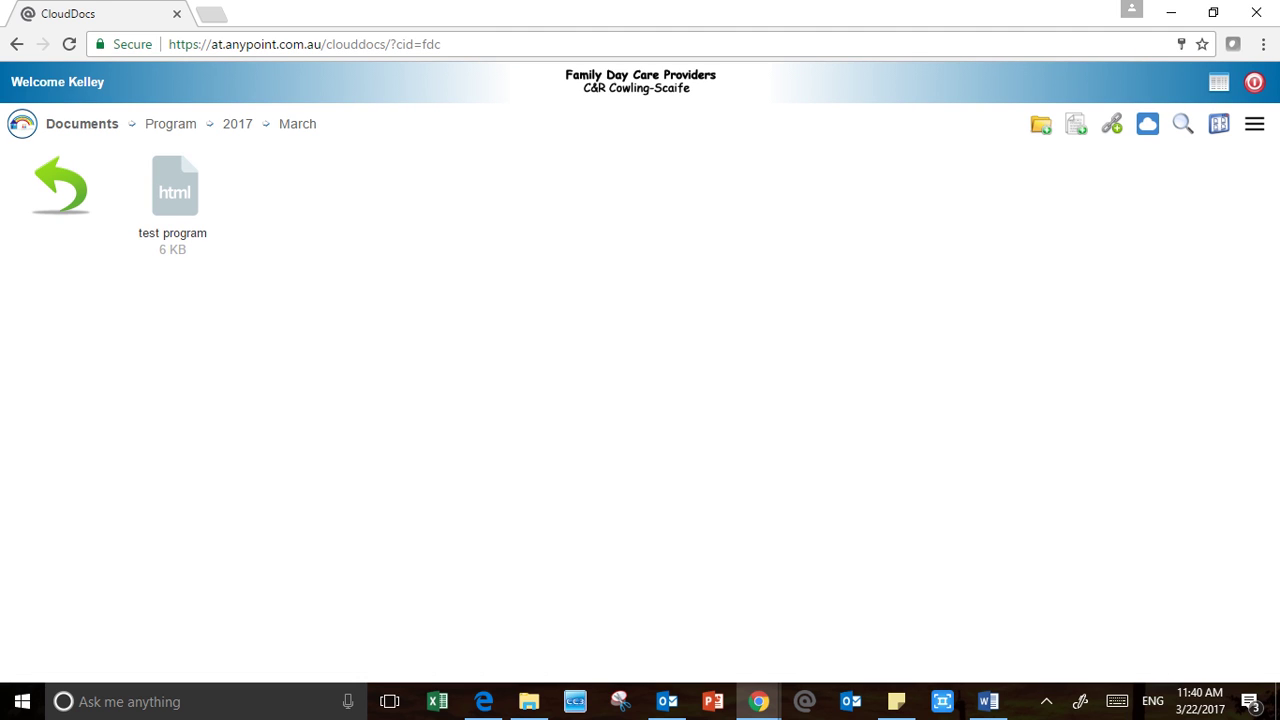
double_click(174, 190)
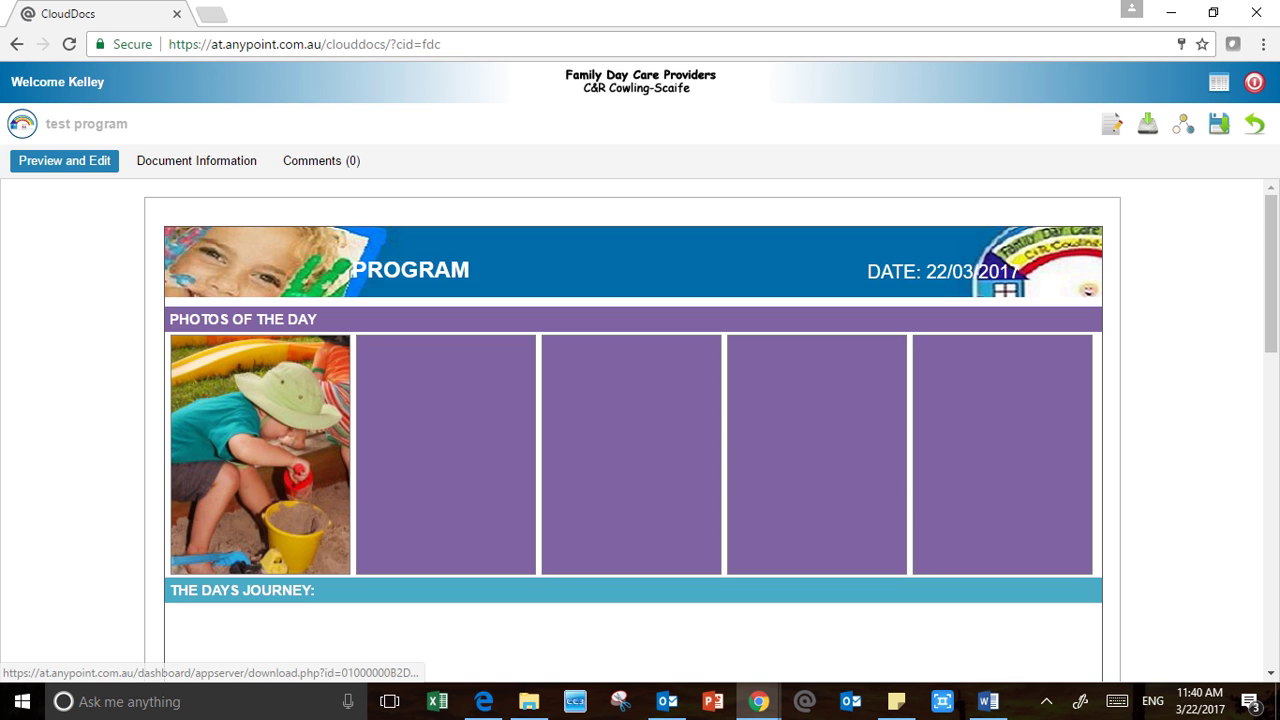
scroll(632, 430, down, 1)
scroll(632, 430, down, 7)
scroll(632, 430, up, 6)
scroll(632, 430, up, 1)
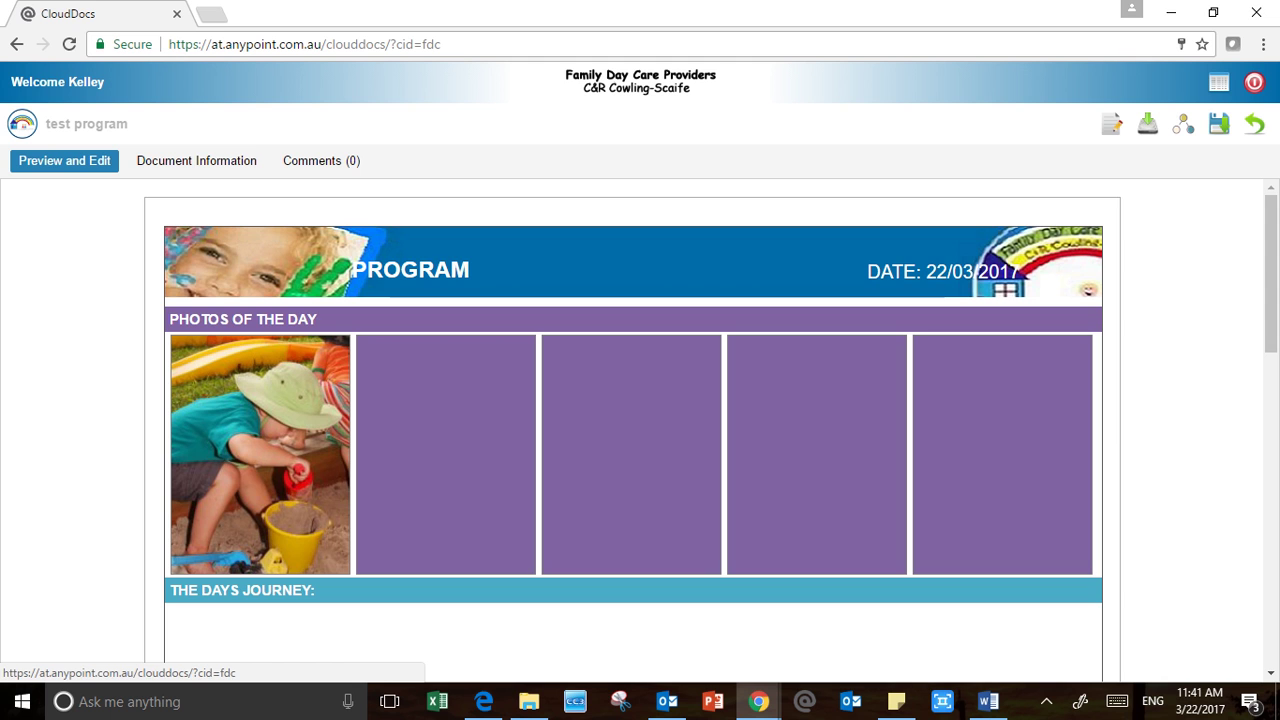
scroll(632, 430, down, 2)
scroll(632, 430, down, 8)
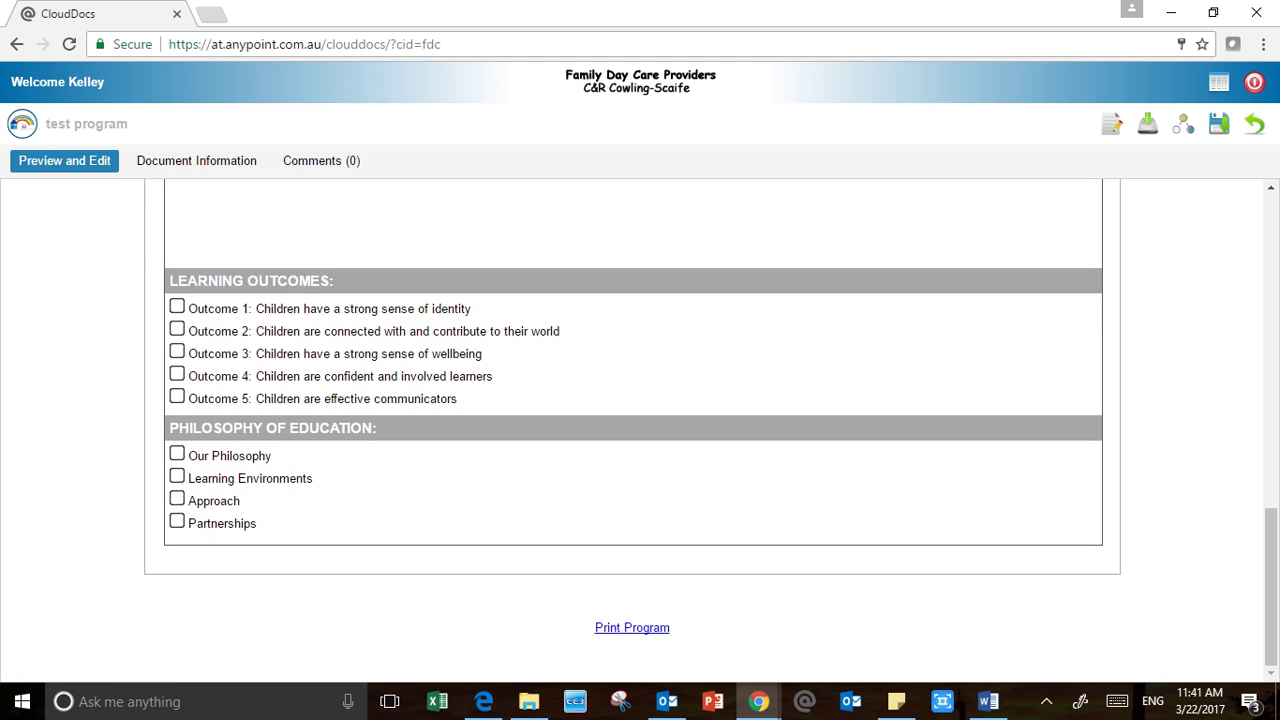
scroll(632, 430, up, 10)
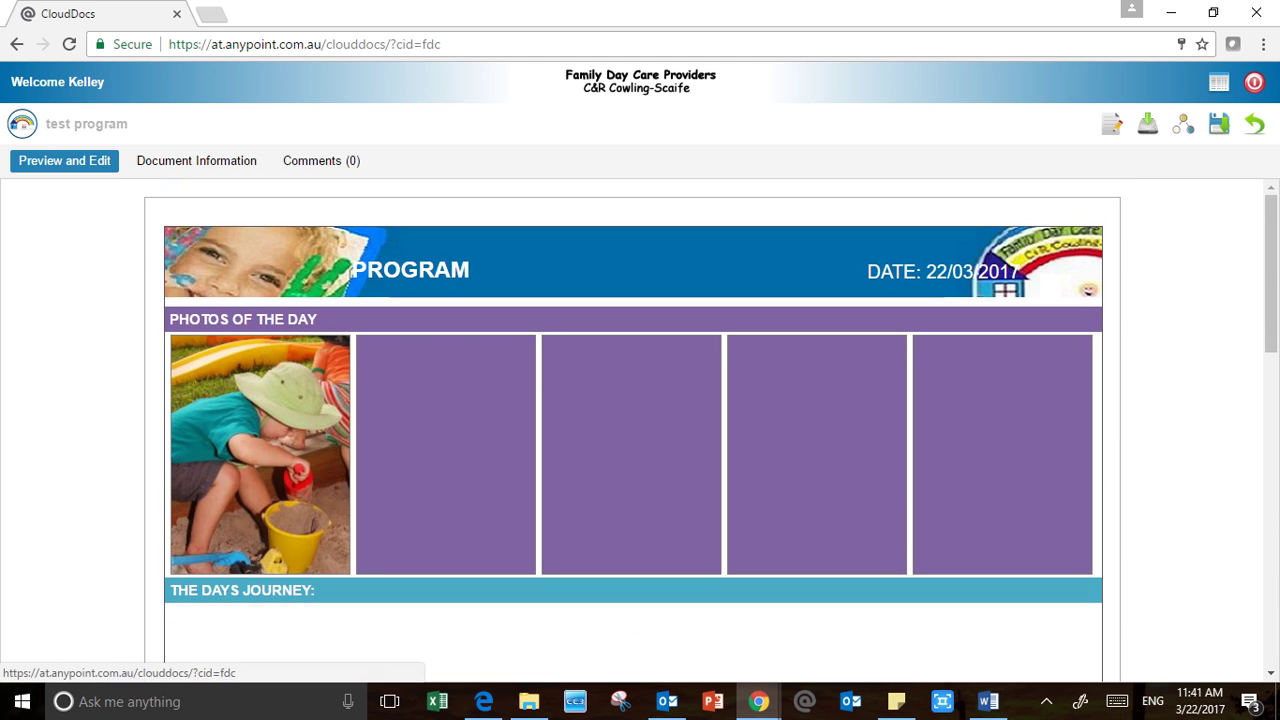
scroll(632, 430, down, 10)
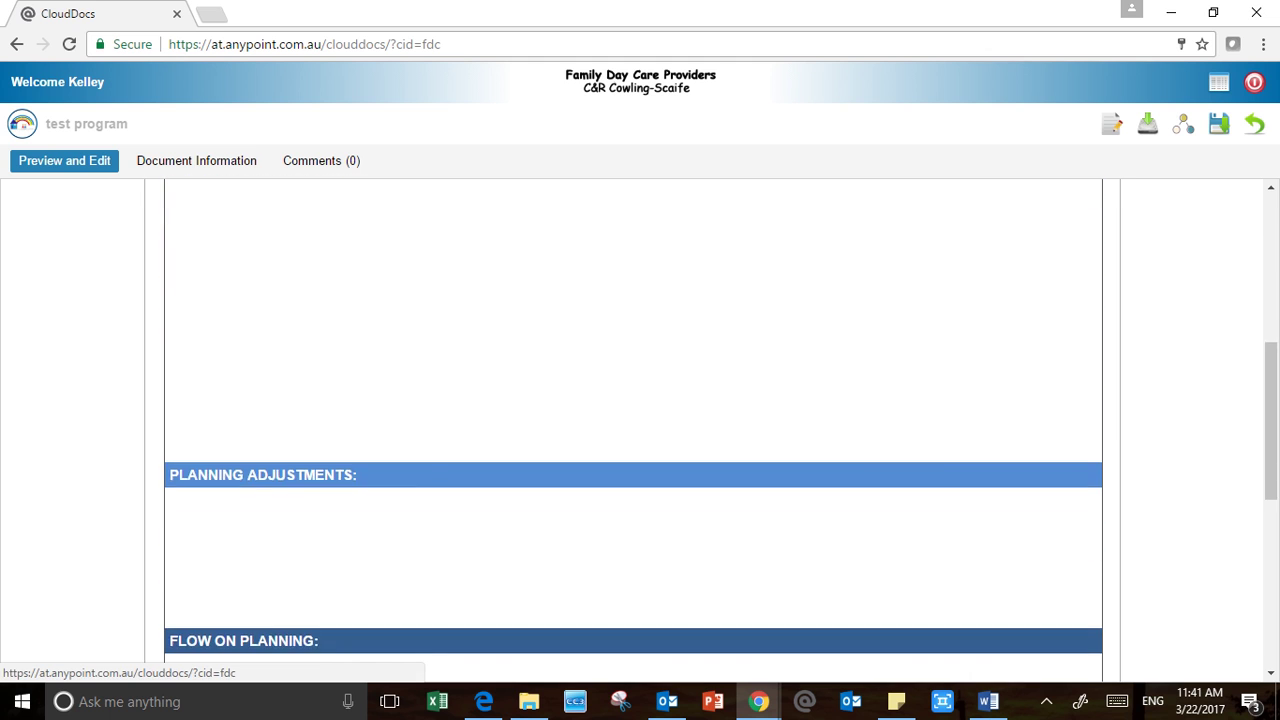
scroll(632, 430, up, 10)
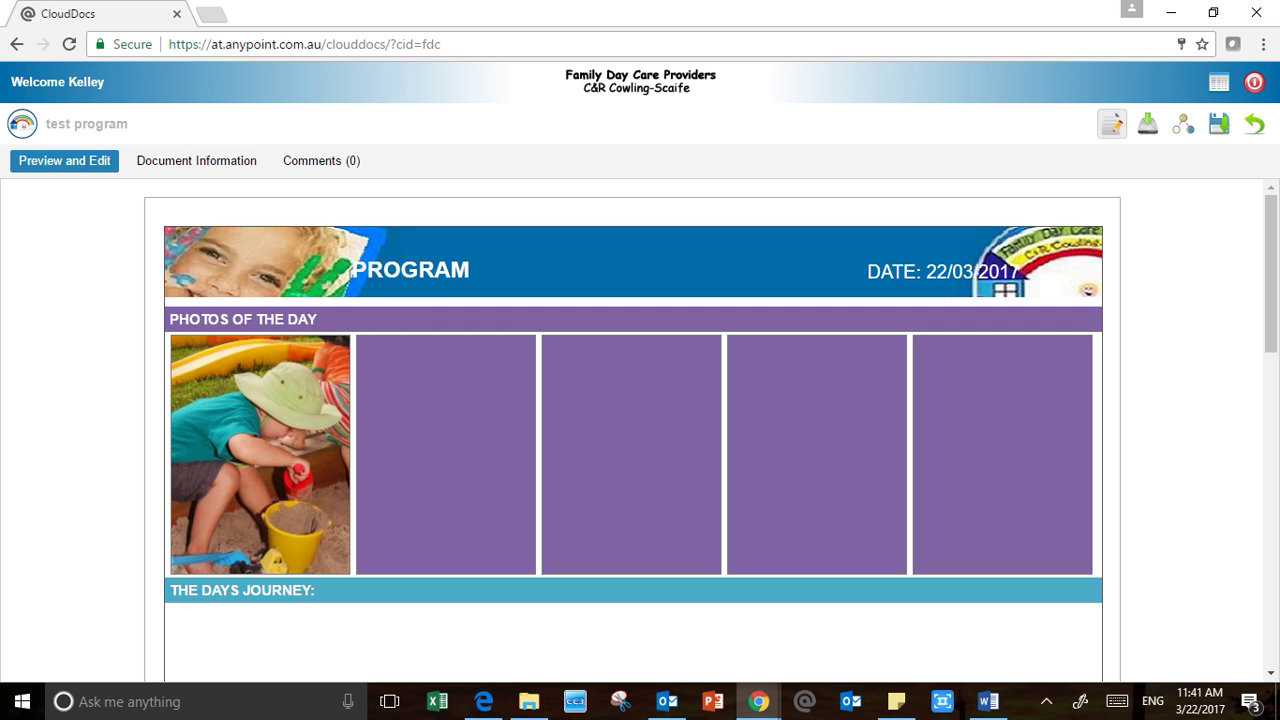
Switch to edit mode and type the Days Journey text about the flow of the day
click(1112, 124)
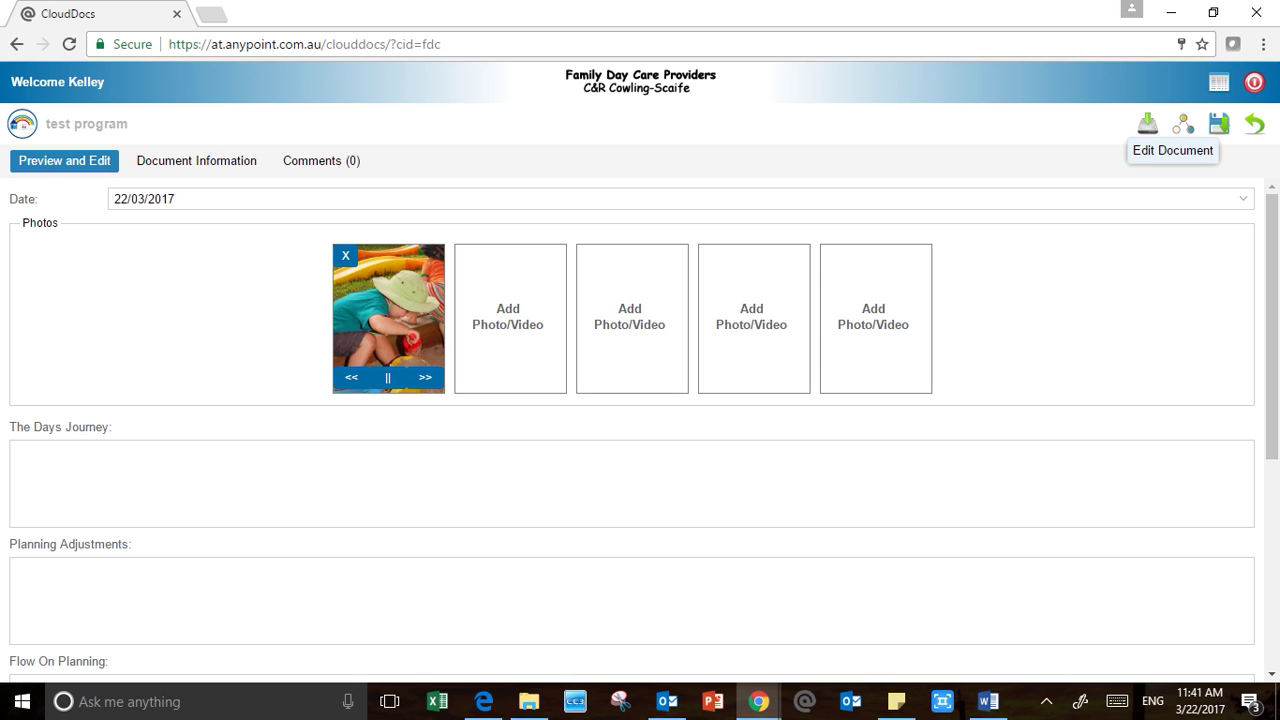
click(16, 452)
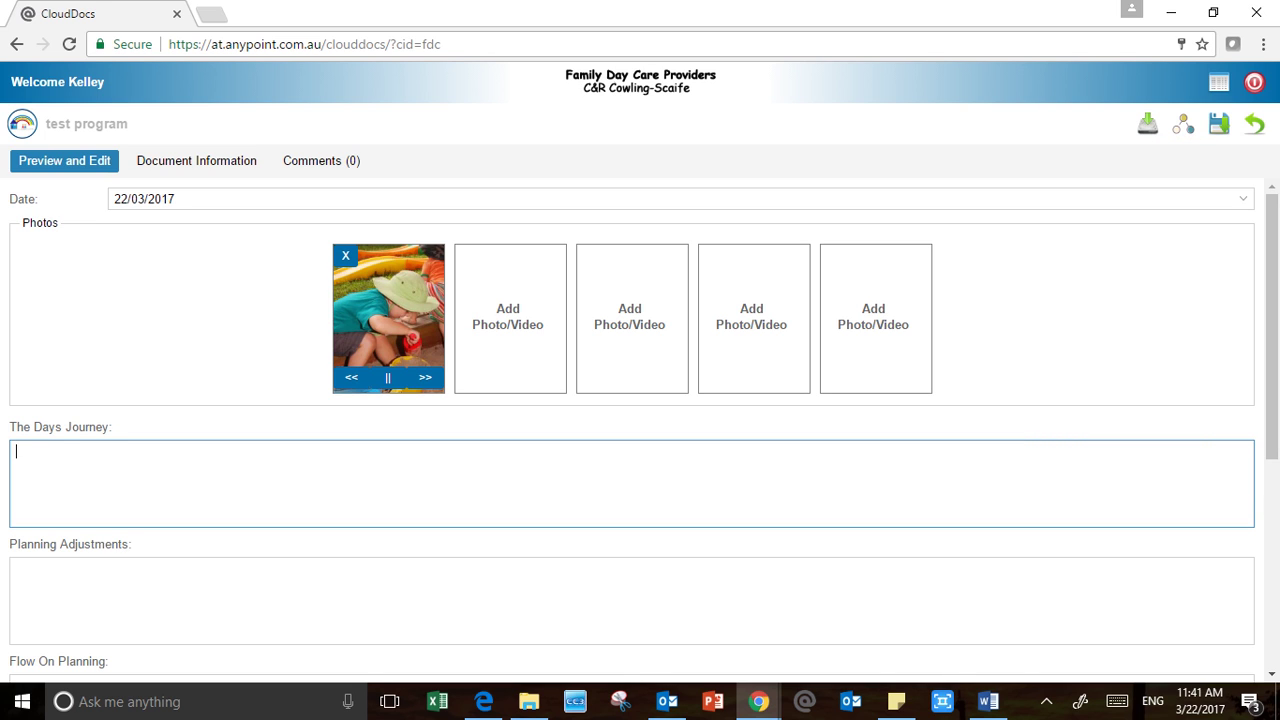
text(All a)
key(BackSpace)
key(BackSpace)
text(about the flow of the day)
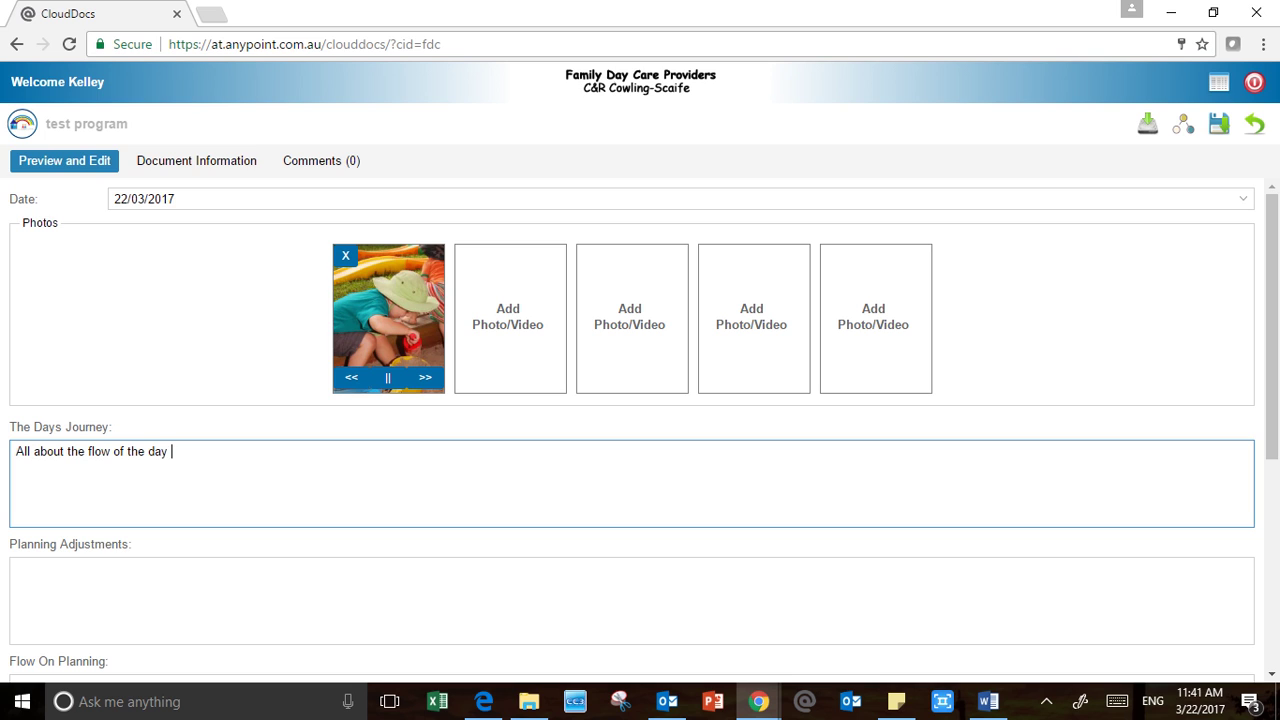
key(BackSpace)
text(. meaning the most import)
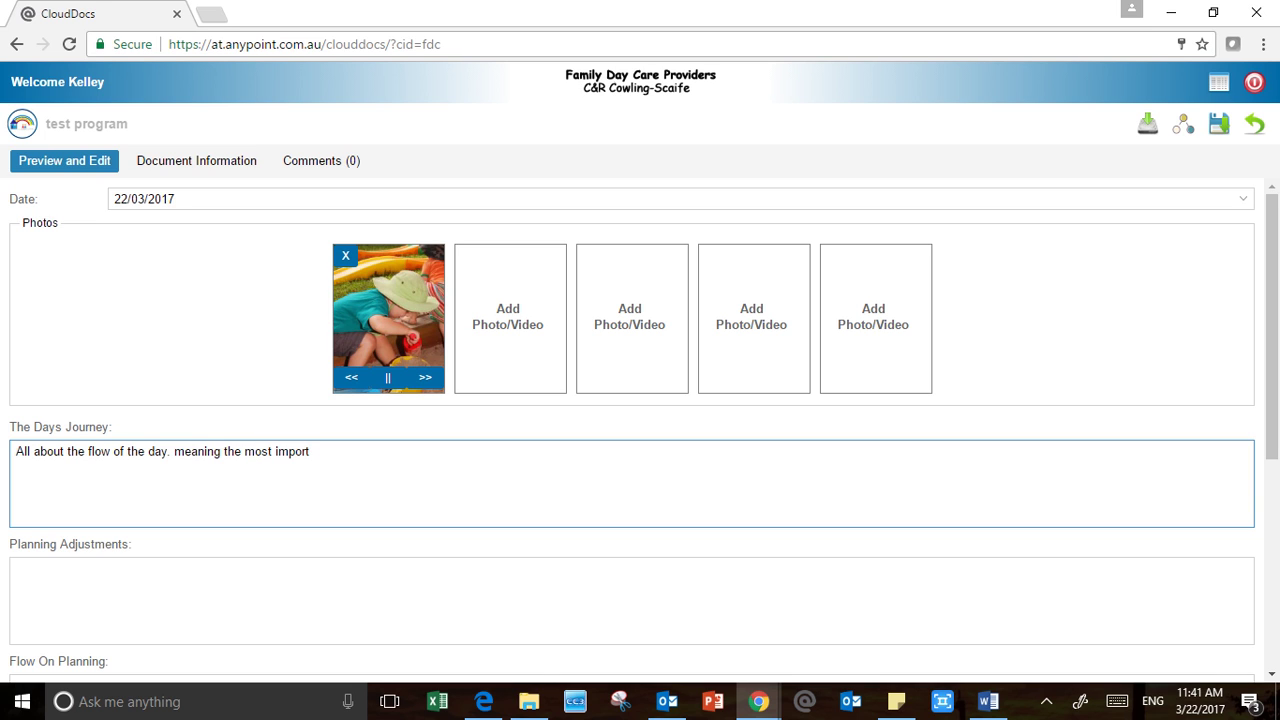
text(ant actviites from the day)
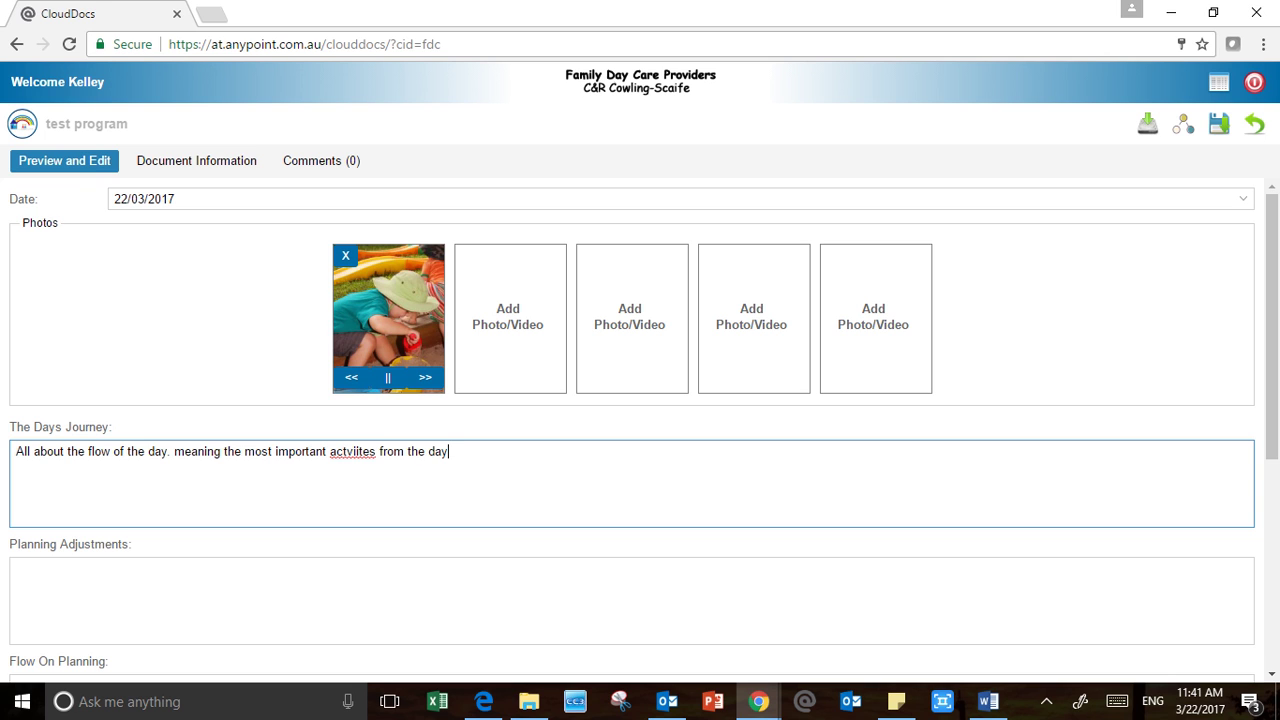
Correct 'actviites' to 'activities', add the closing period, and capitalise 'Meaning'
right_click(352, 451)
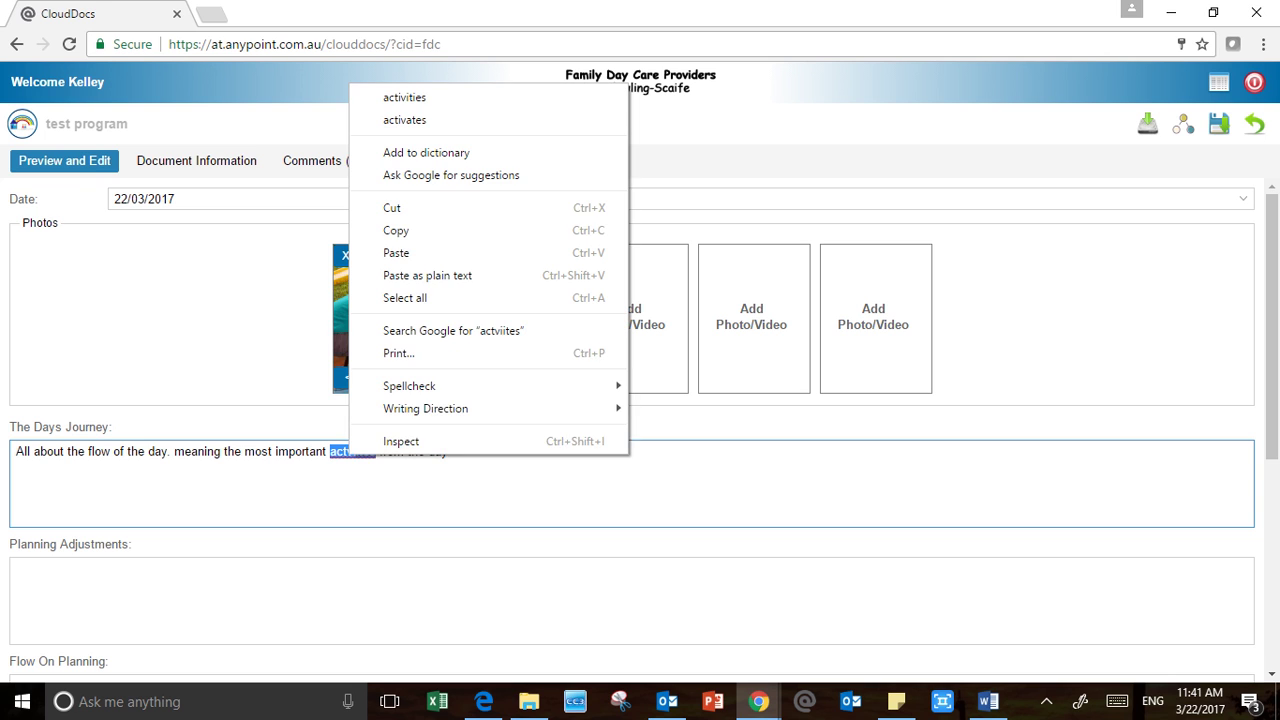
click(400, 97)
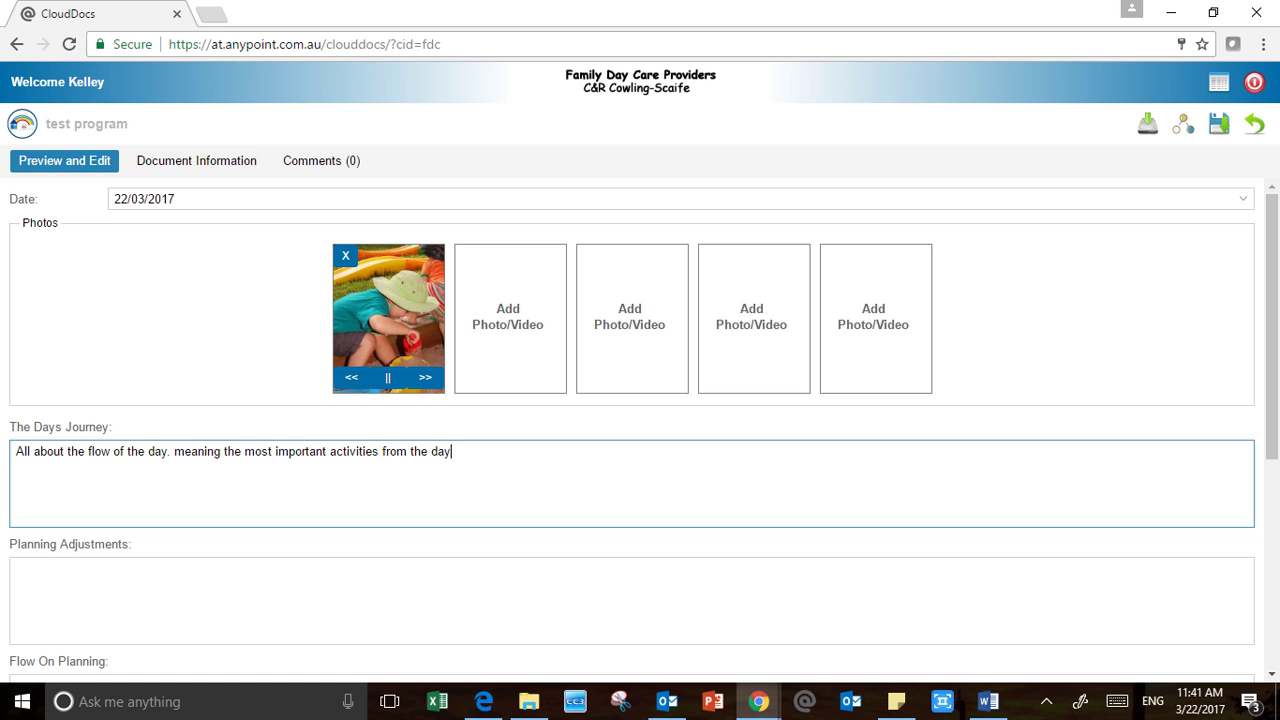
text(.)
key(Delete)
text(M)
Type the Planning Adjustments reflection on the good, bad and ugly of the day's events
scroll(640, 430, down, 1)
click(17, 475)
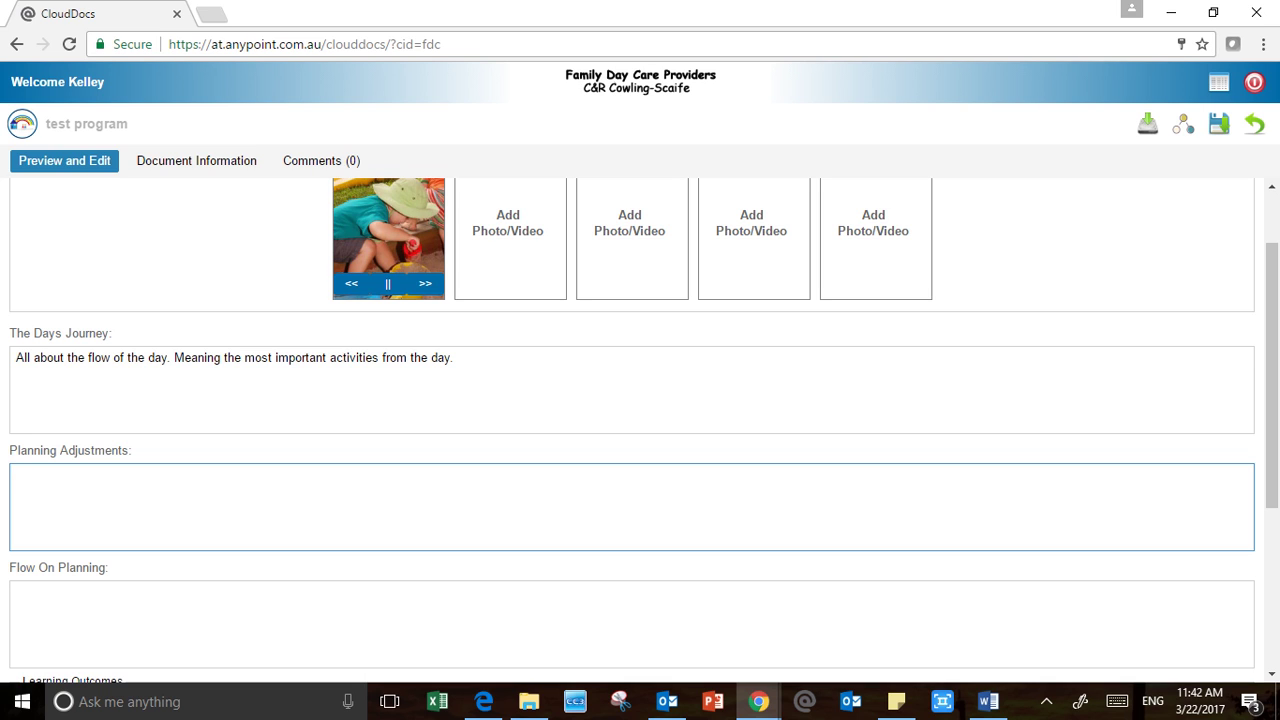
text(Re)
text(flection)
text( -)
text( the good)
text(, bad ans )
text(the u)
text(gle)
key(BackSpace)
key(BackSpace)
text(e)
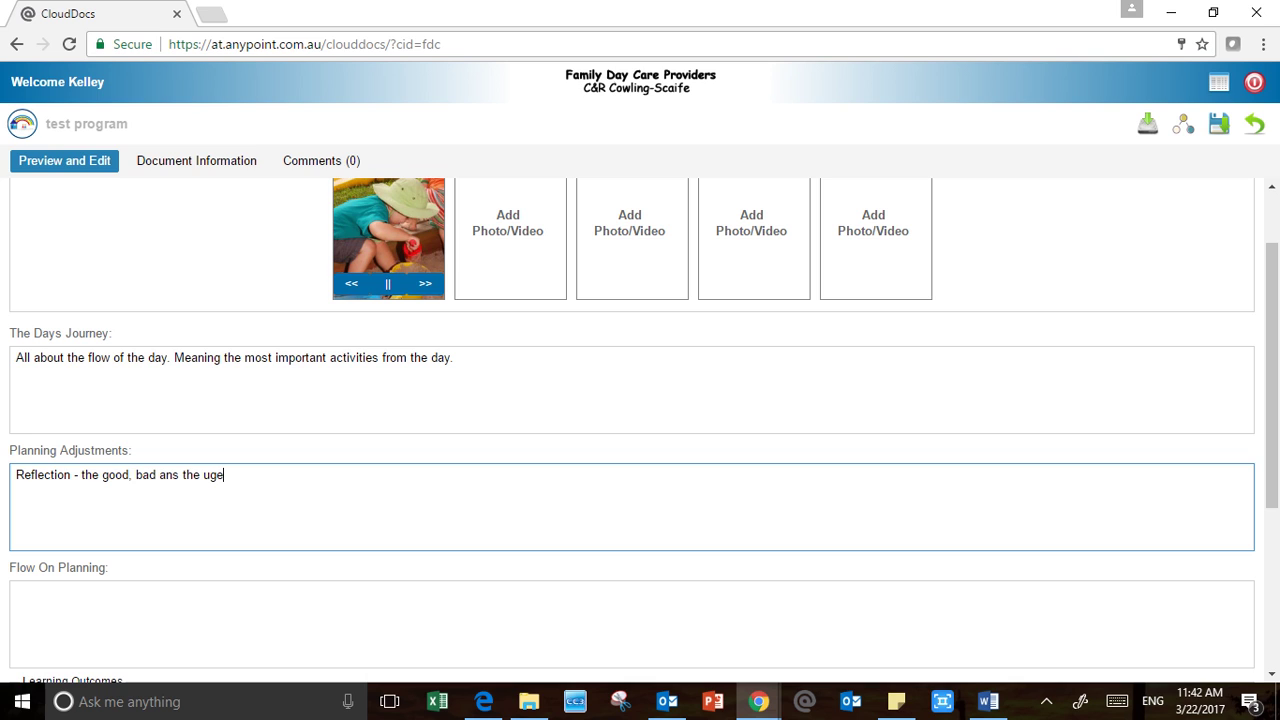
key(BackSpace)
key(BackSpace)
key(BackSpace)
key(BackSpace)
key(BackSpace)
key(BackSpace)
key(BackSpace)
key(BackSpace)
key(BackSpace)
text(d the ugly)
text(a)
key(BackSpace)
key(BackSpace)
text(.)
text(a crici)
text(al )
text(refelction )
text(o)
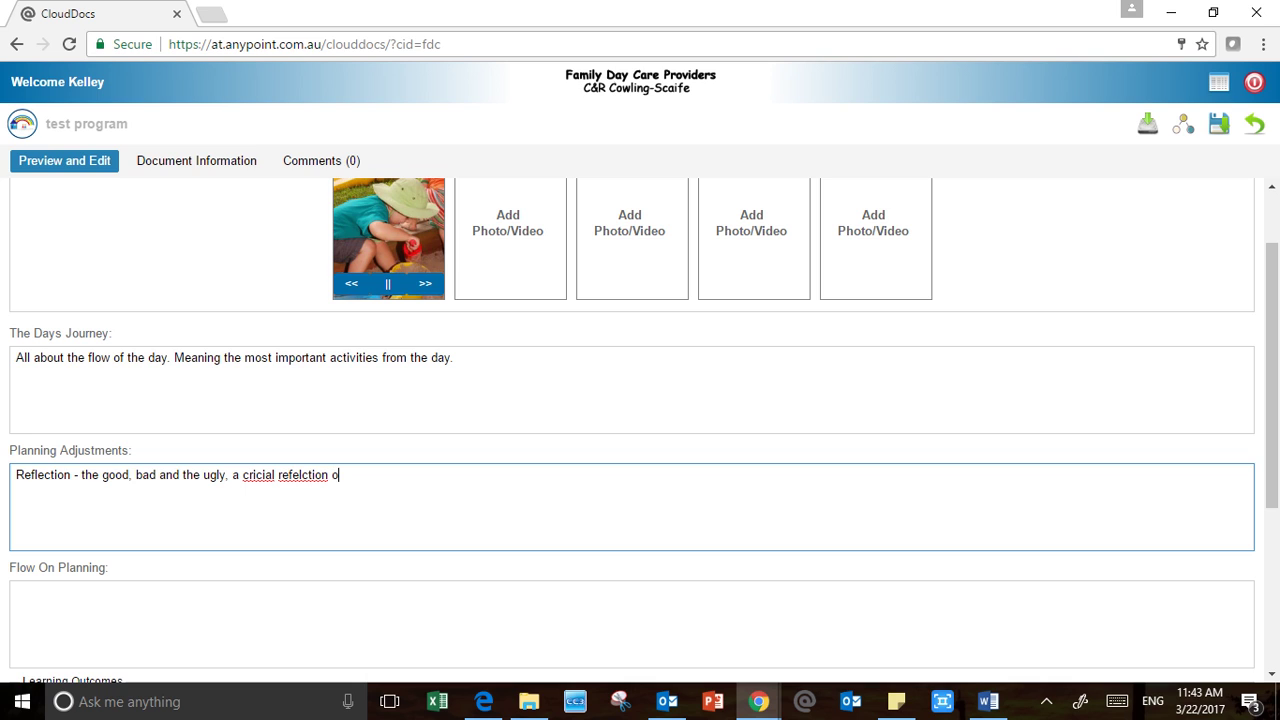
text(f the days events that potan to the educators )
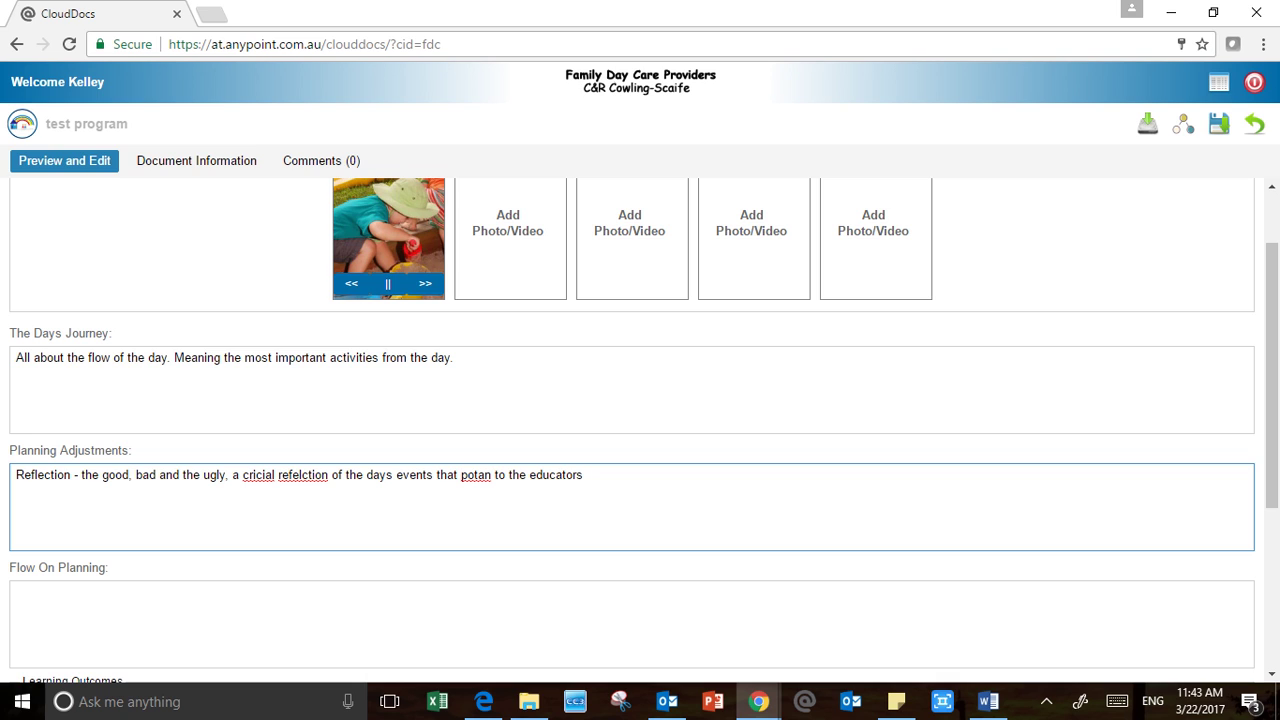
text(skills.)
Replace the misspelled 'potan' with 'are about' in the reflection
right_click(489, 475)
key(Escape)
click(488, 475)
key(BackSpace)
key(BackSpace)
key(BackSpace)
key(BackSpace)
key(BackSpace)
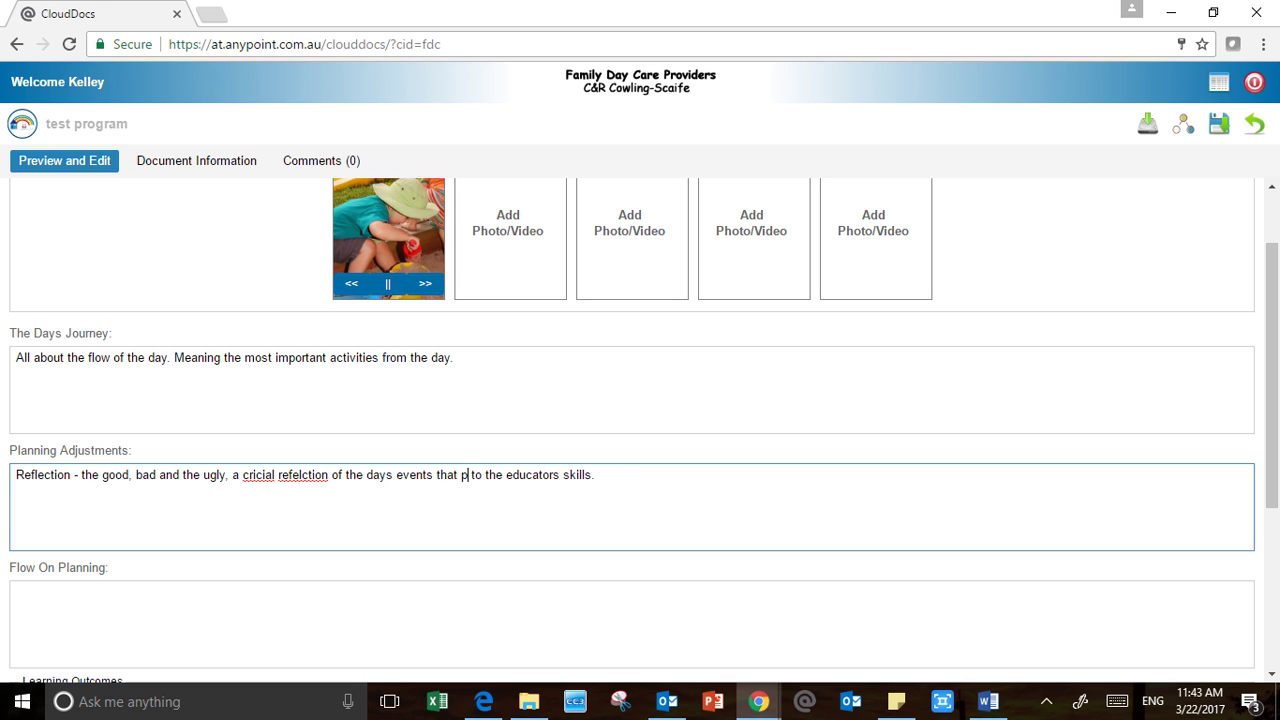
text(are abl)
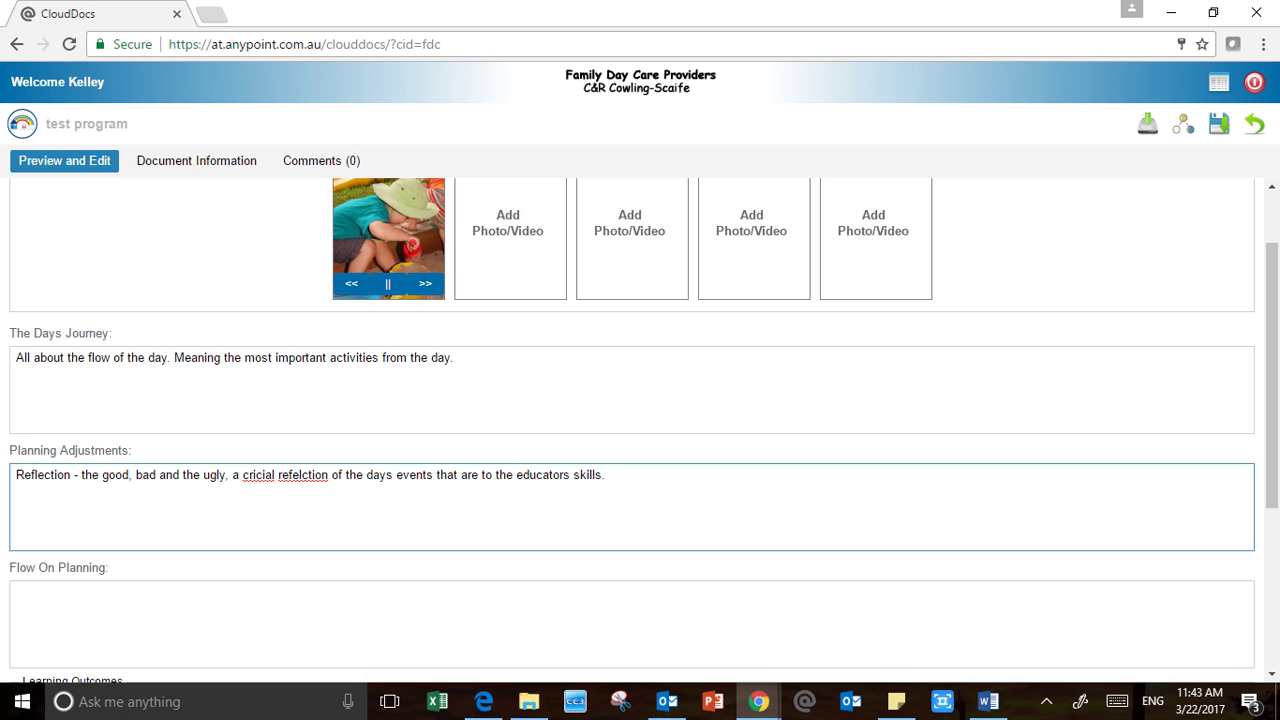
key(BackSpace)
text(ou)
key(Delete)
key(Delete)
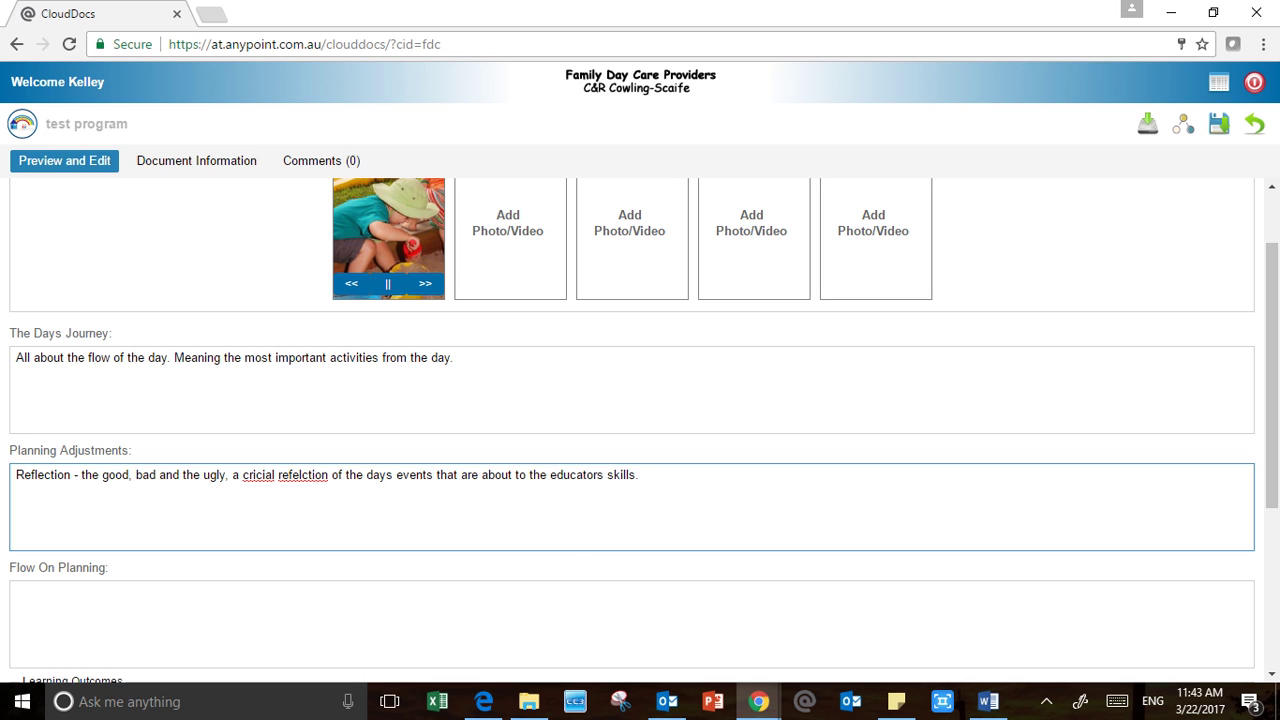
text(t)
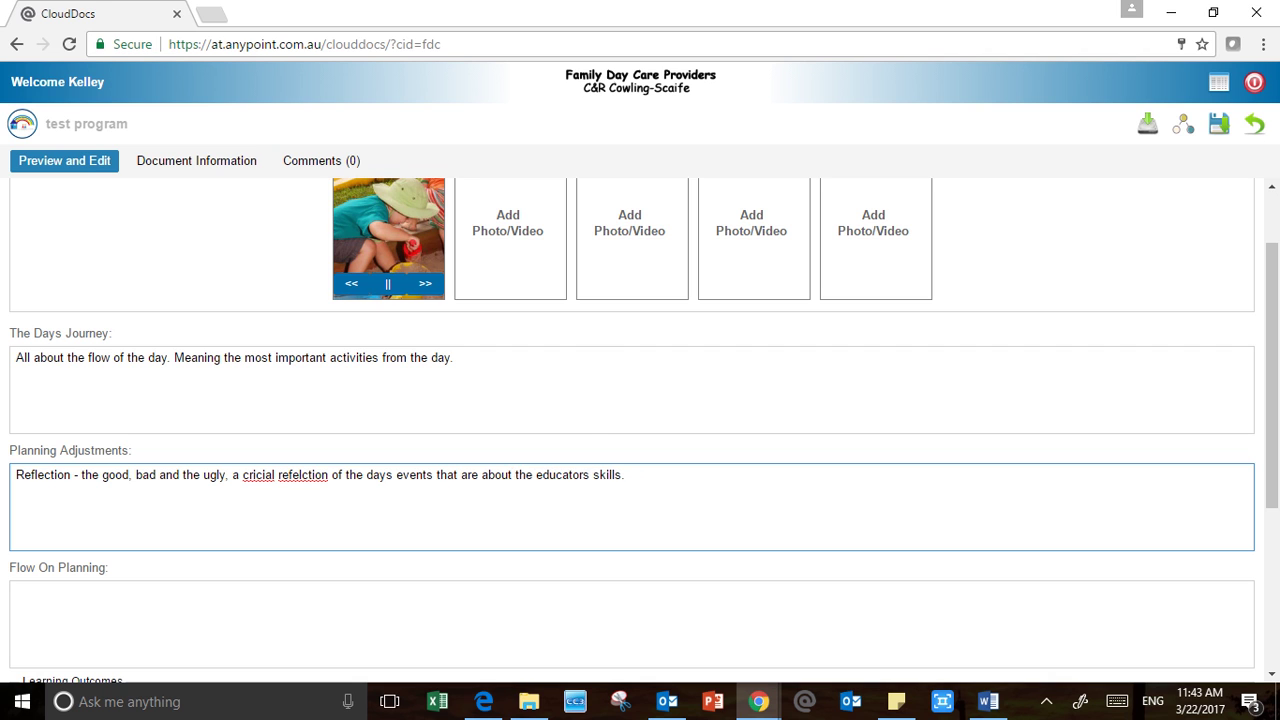
Spell-correct 'refelction' to 'reflection' and 'cricial' to 'critical'
right_click(302, 475)
click(358, 96)
right_click(257, 475)
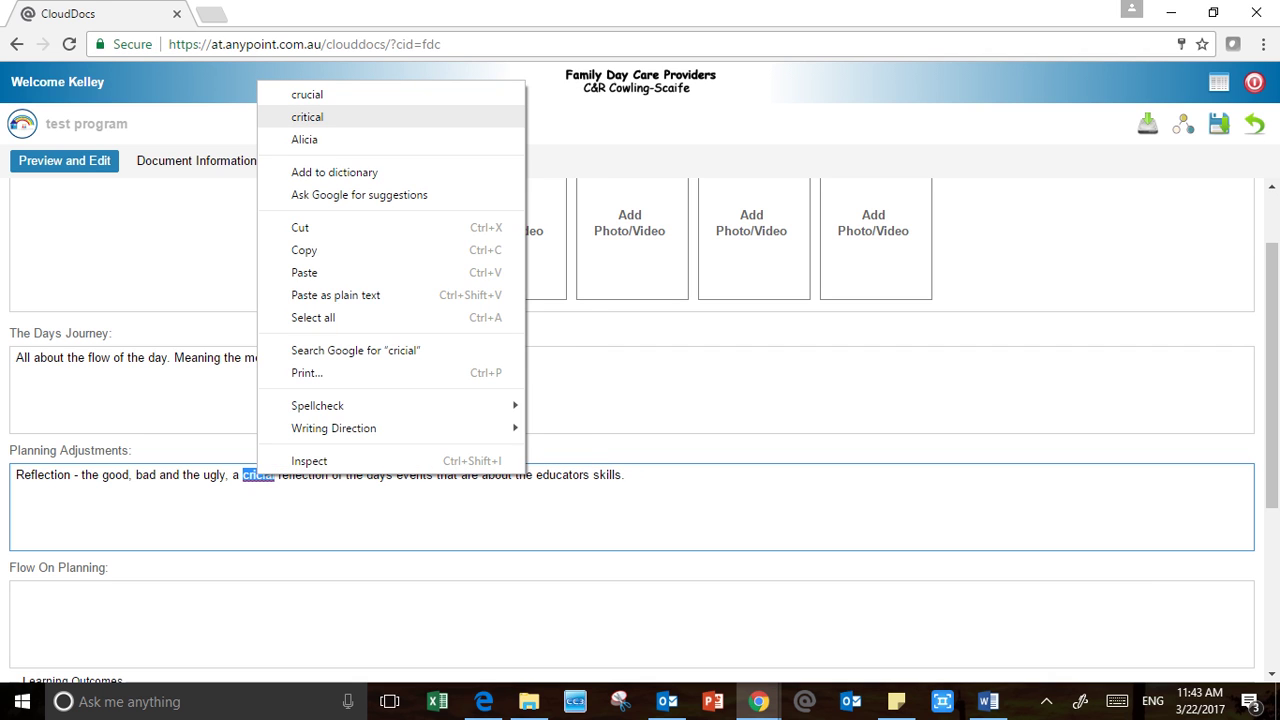
click(290, 117)
scroll(632, 430, down, 2)
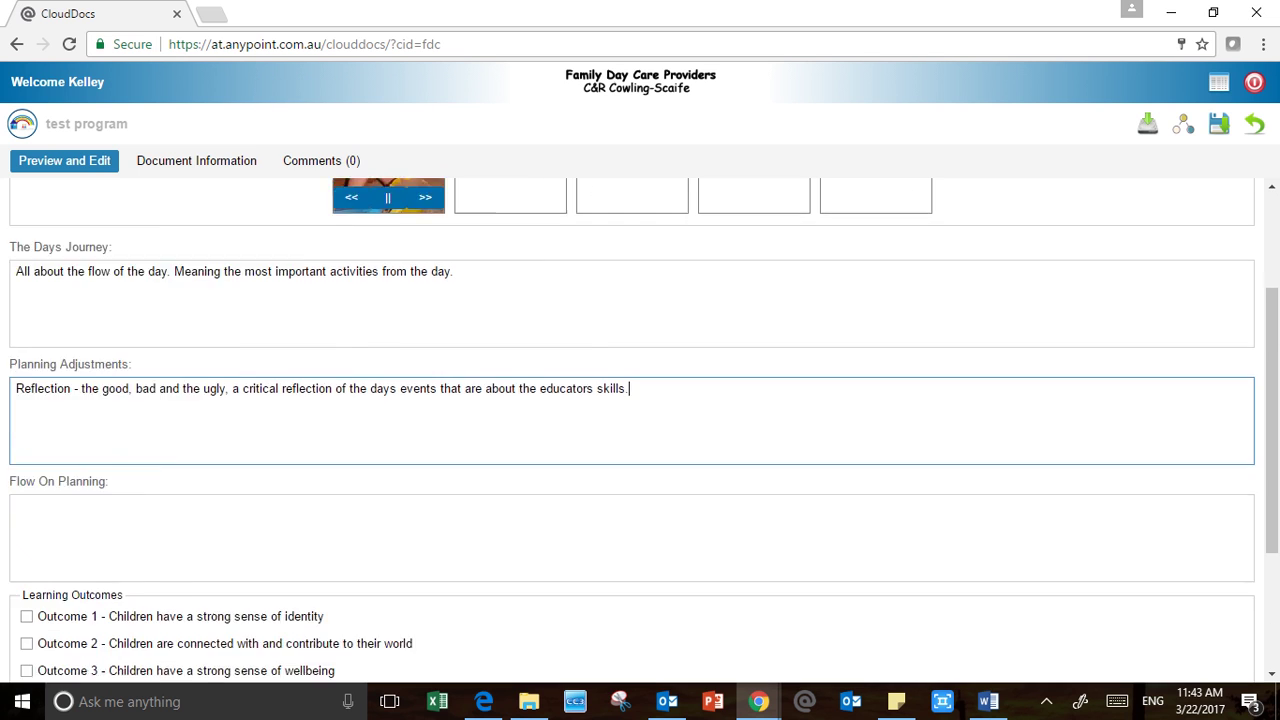
click(200, 430)
scroll(632, 430, up, 1)
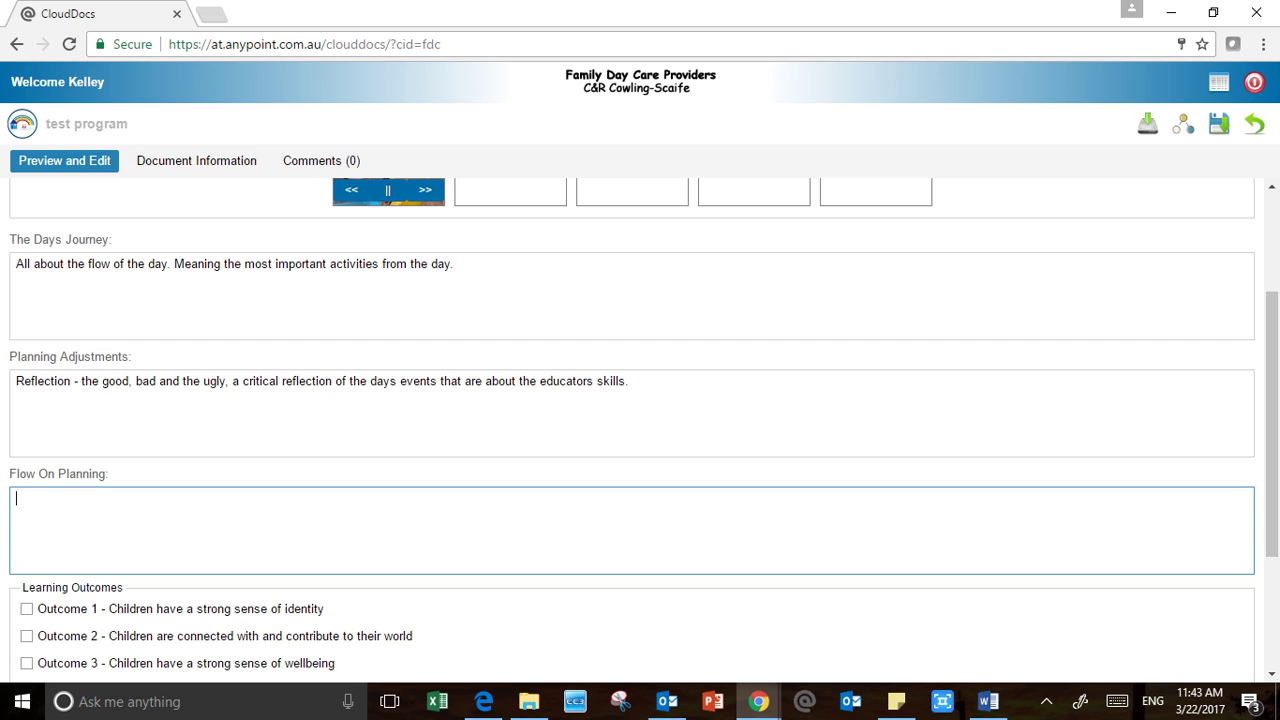
Enter 'About what to do next or what you extended on through out the day.' in Flow On Planning
text(about what to do next or wha)
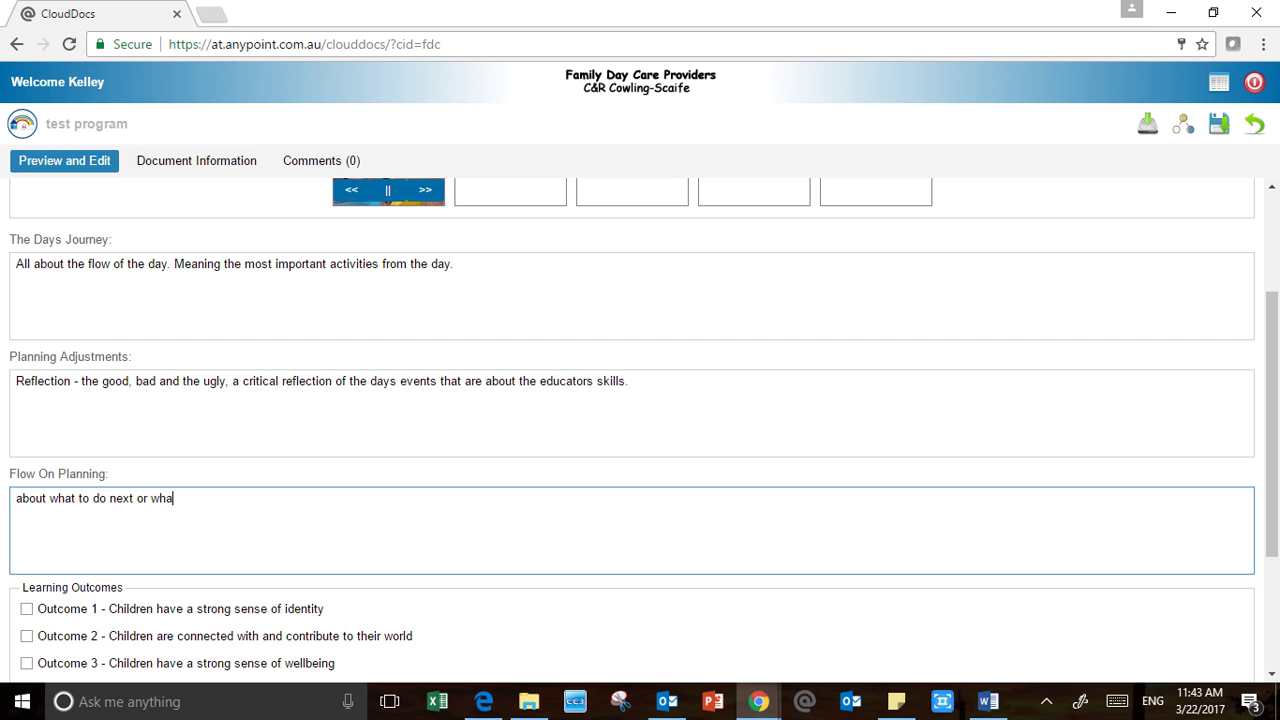
text(t you extended on)
text(through out the day)
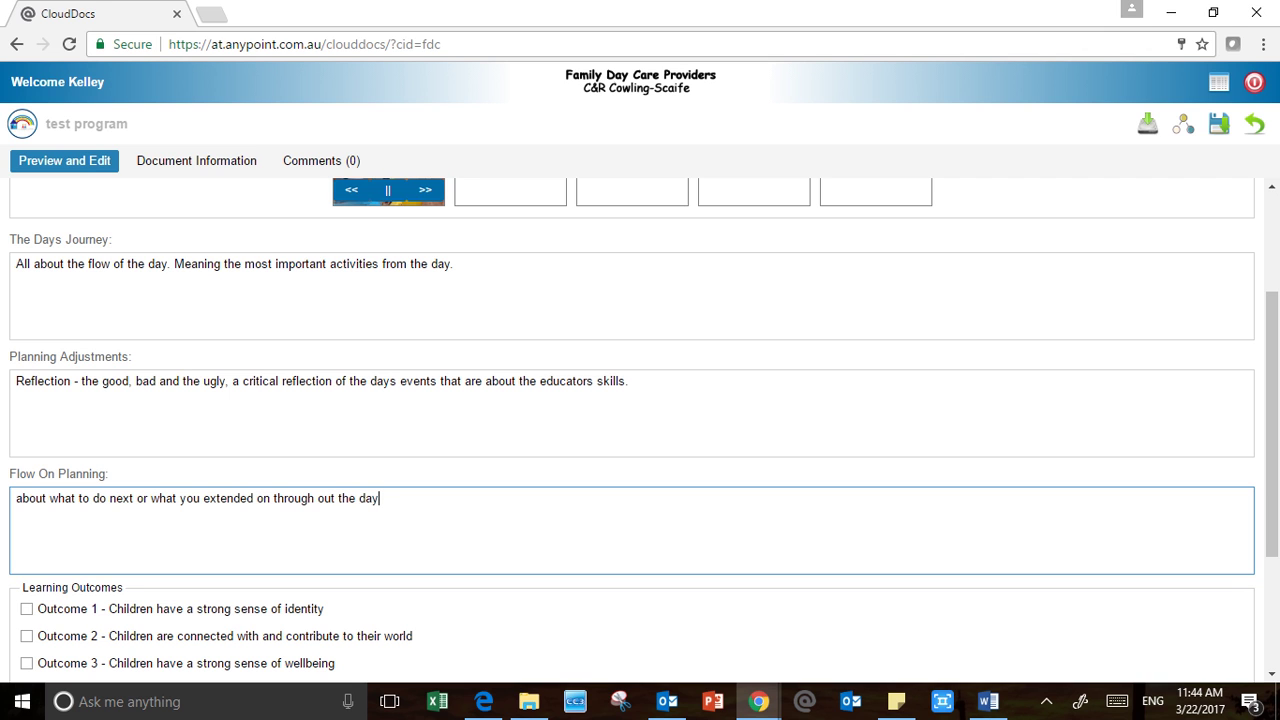
text(.)
scroll(17, 291, down, 2)
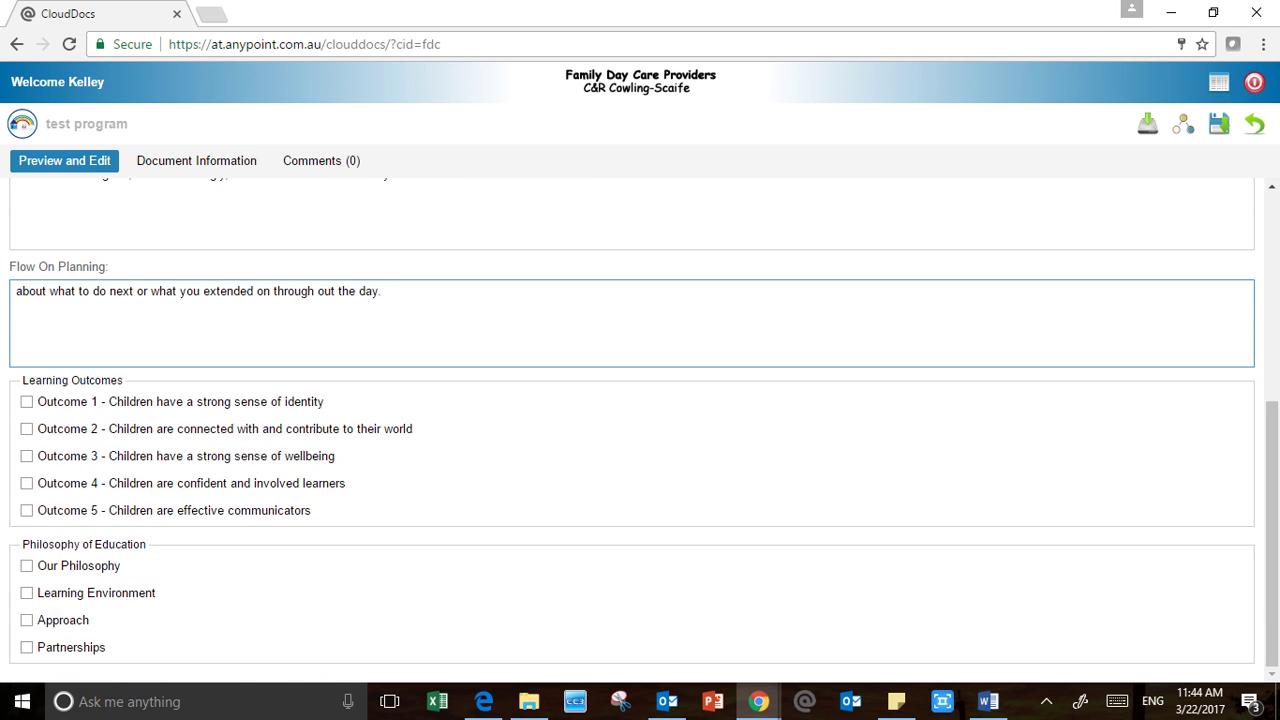
click(17, 291)
key(Delete)
text(A)
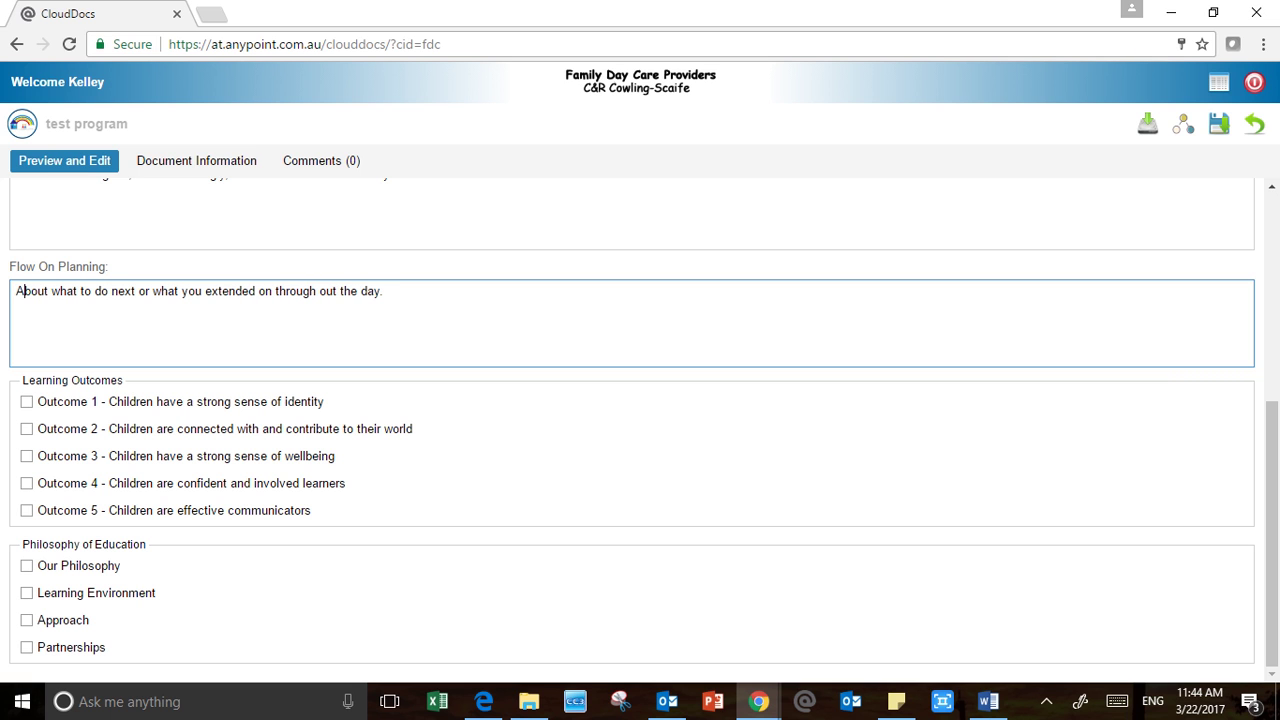
scroll(17, 291, up, 4)
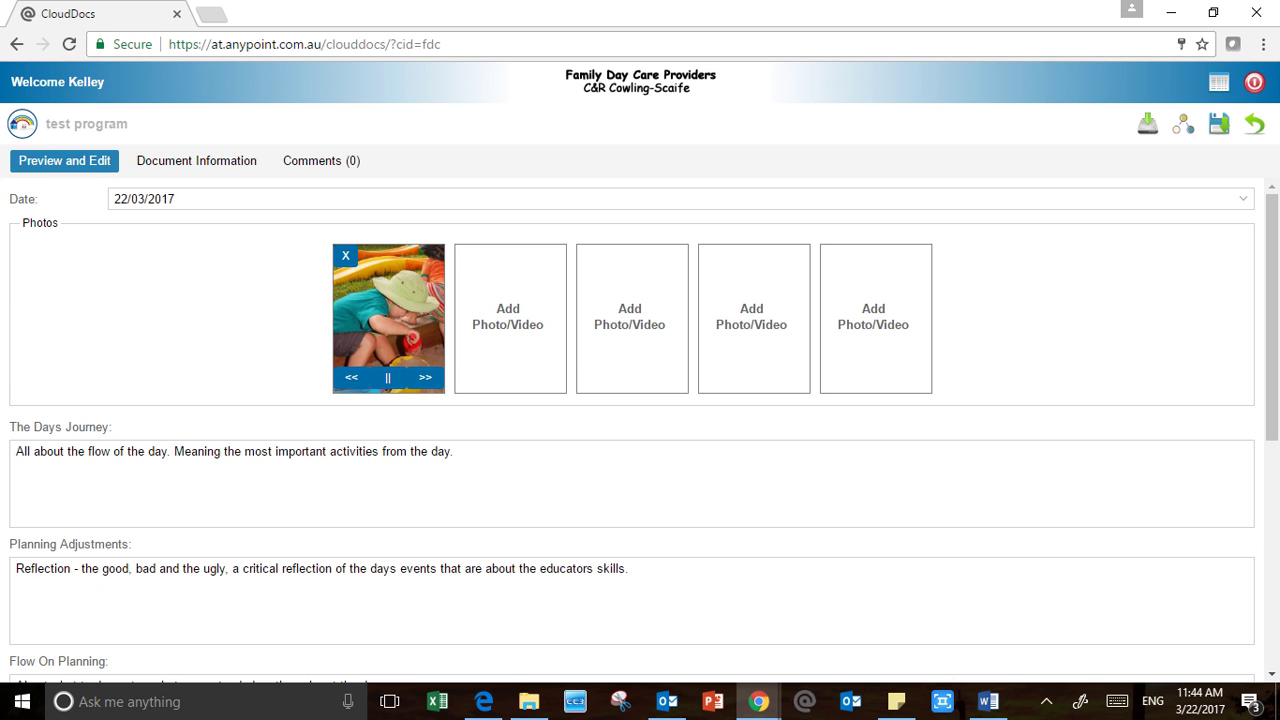
scroll(640, 430, down, 5)
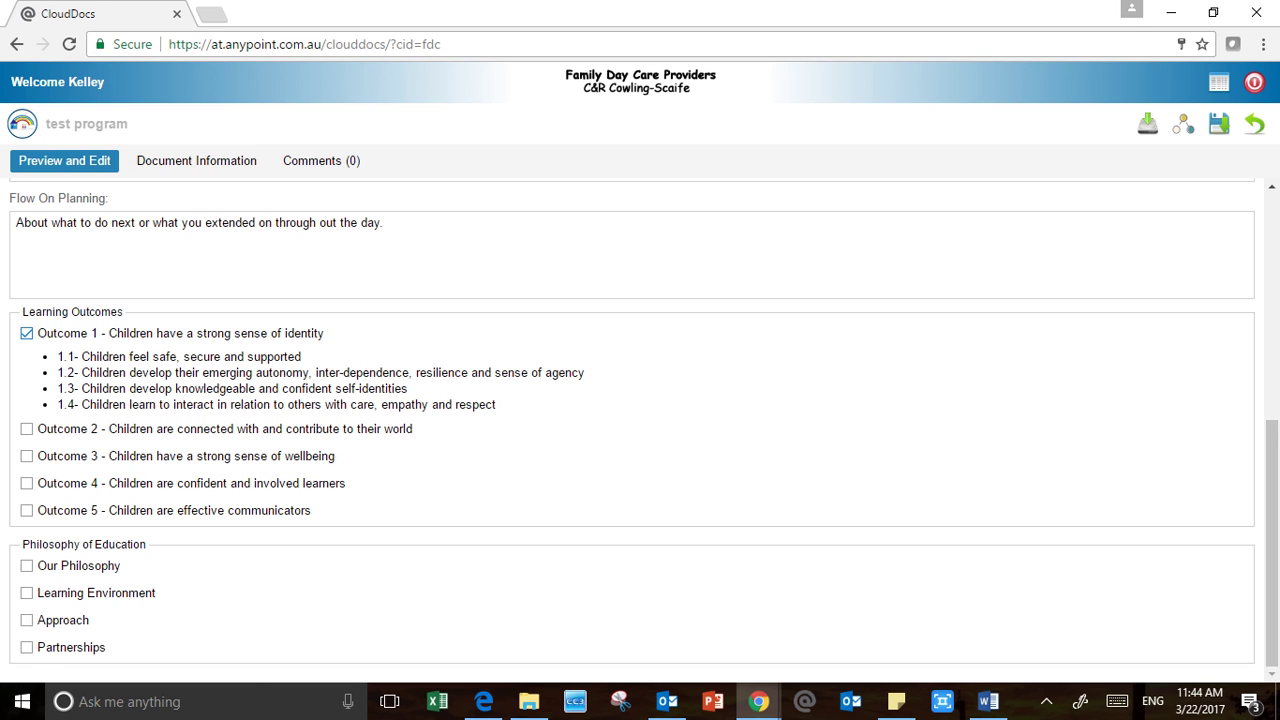
key(space)
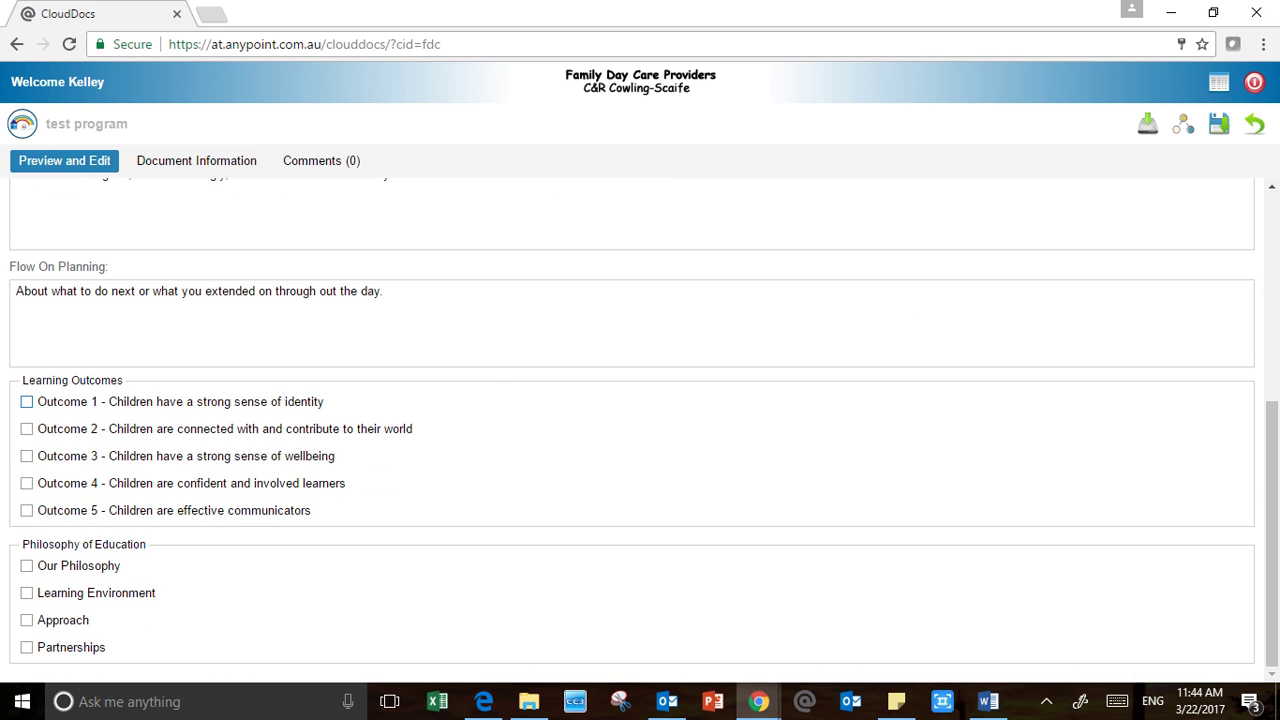
key(Tab)
key(space)
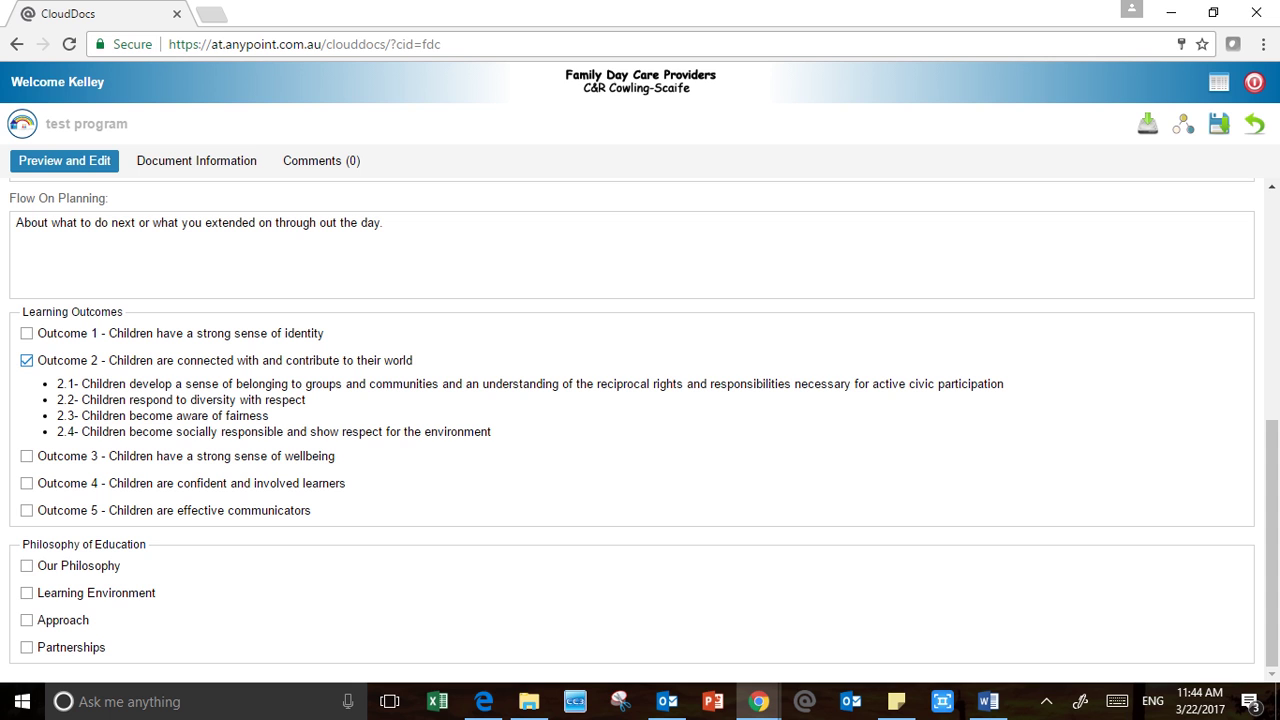
key(space)
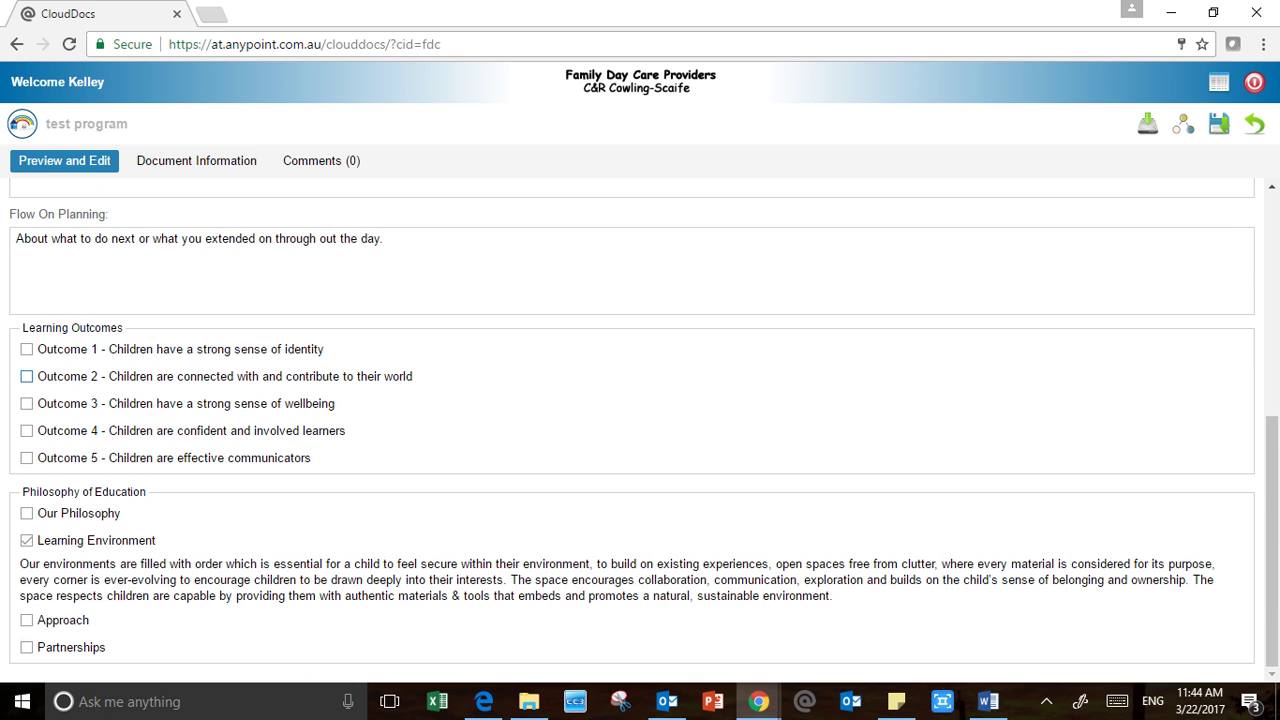
scroll(27, 377, up, 5)
scroll(27, 403, down, 5)
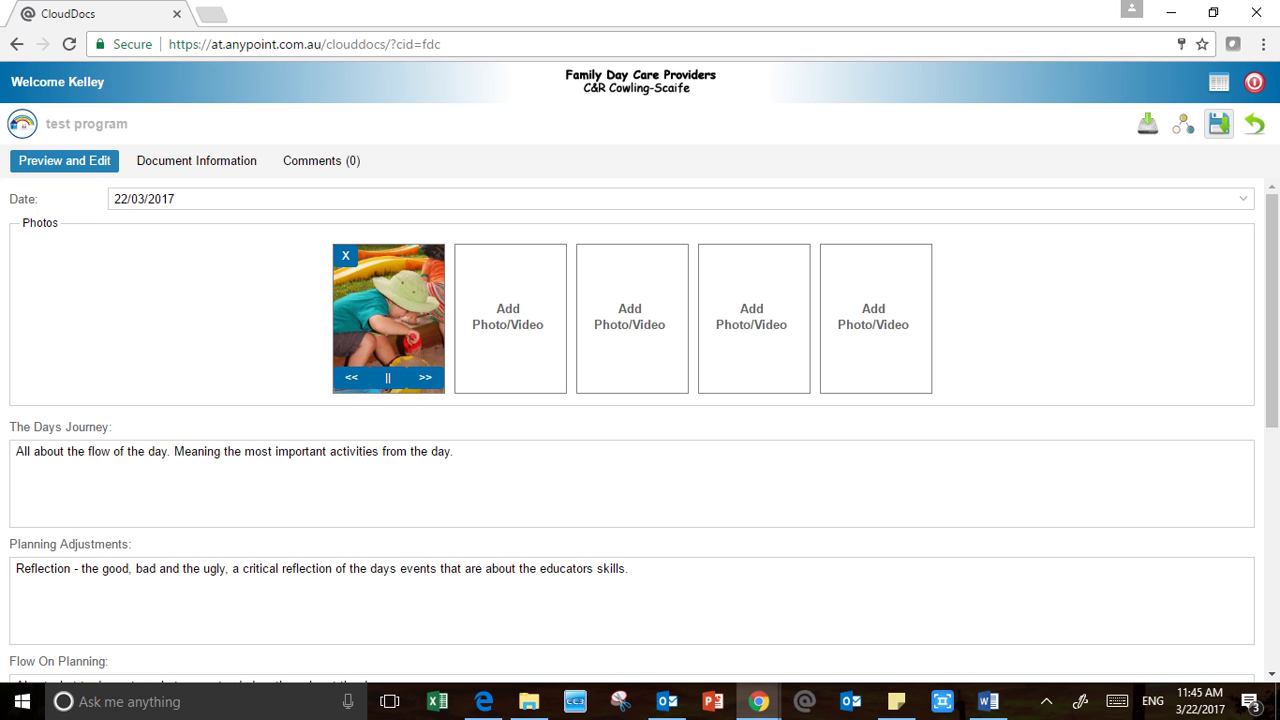
Save the test program changes and review the saved document before returning to March
click(1218, 123)
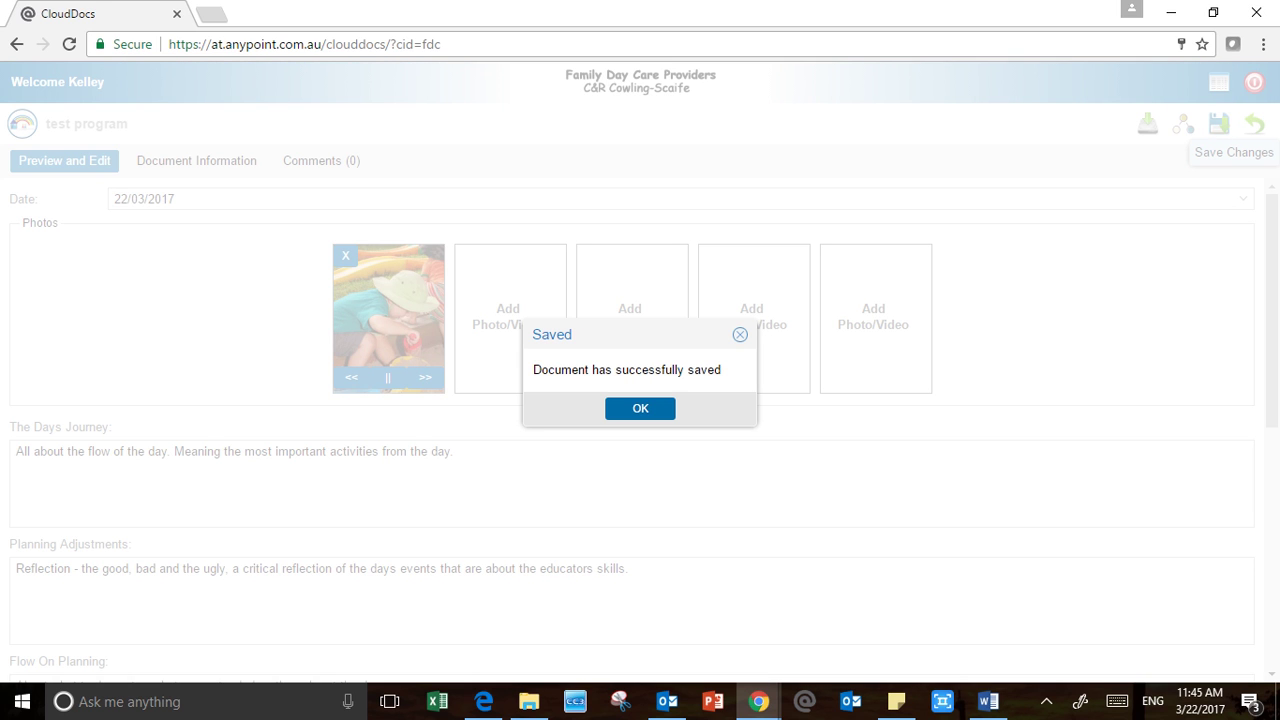
click(640, 409)
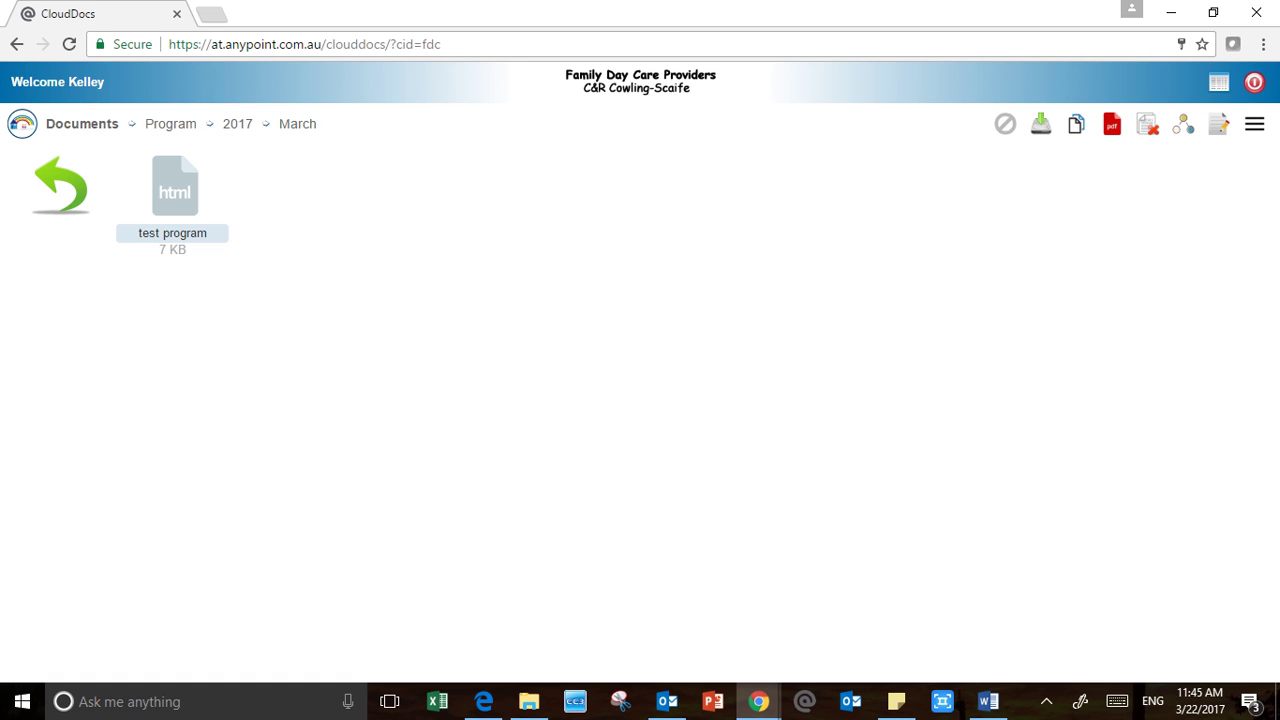
click(173, 232)
scroll(632, 430, down, 10)
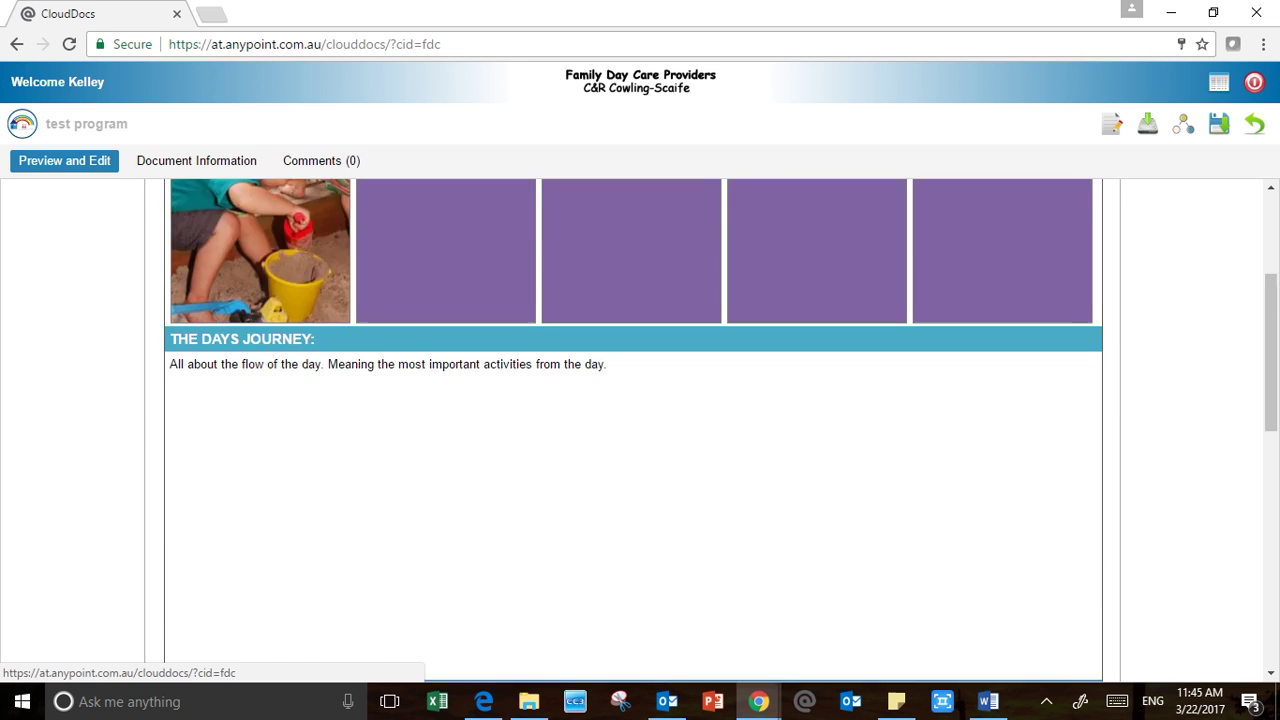
scroll(632, 430, up, 10)
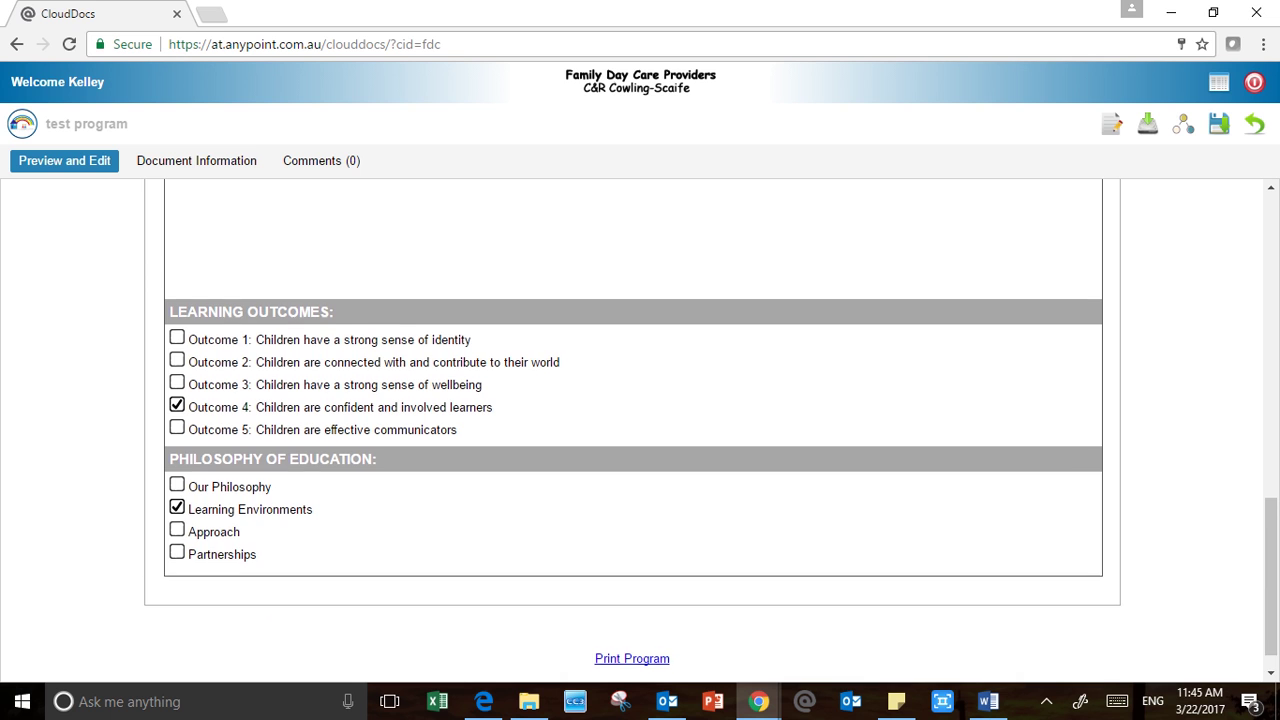
scroll(632, 430, up, 1)
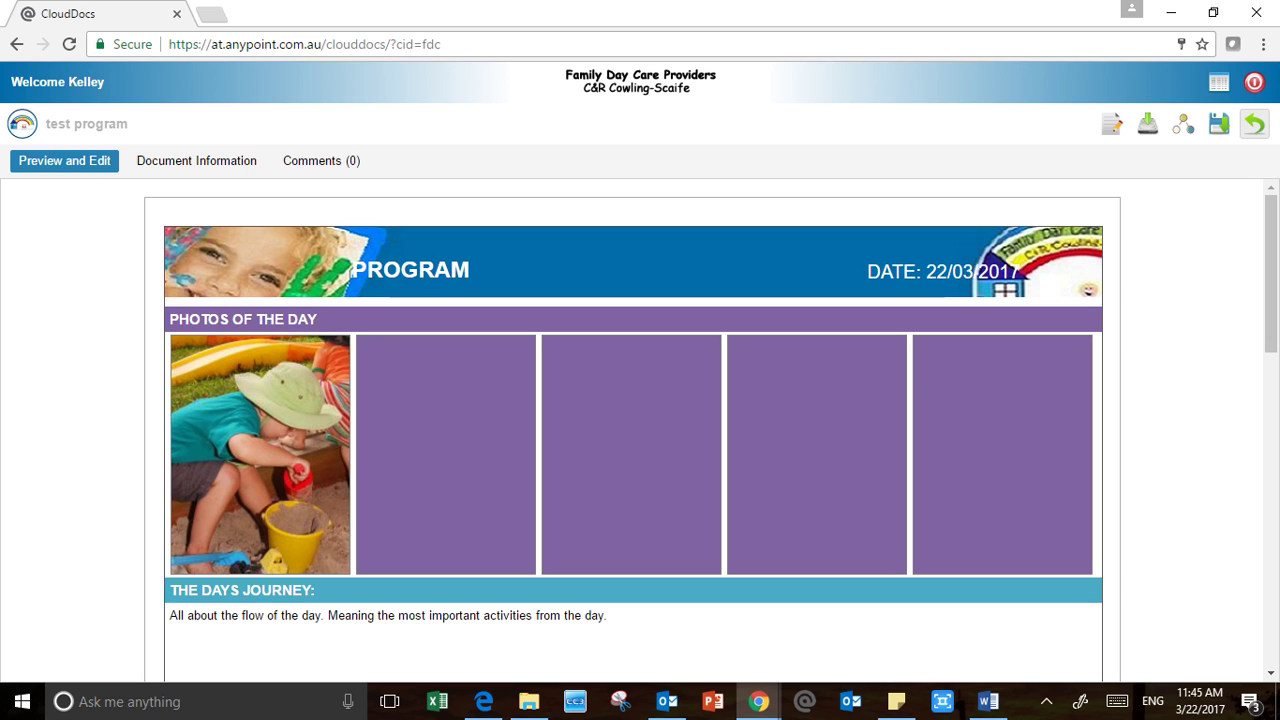
click(1254, 123)
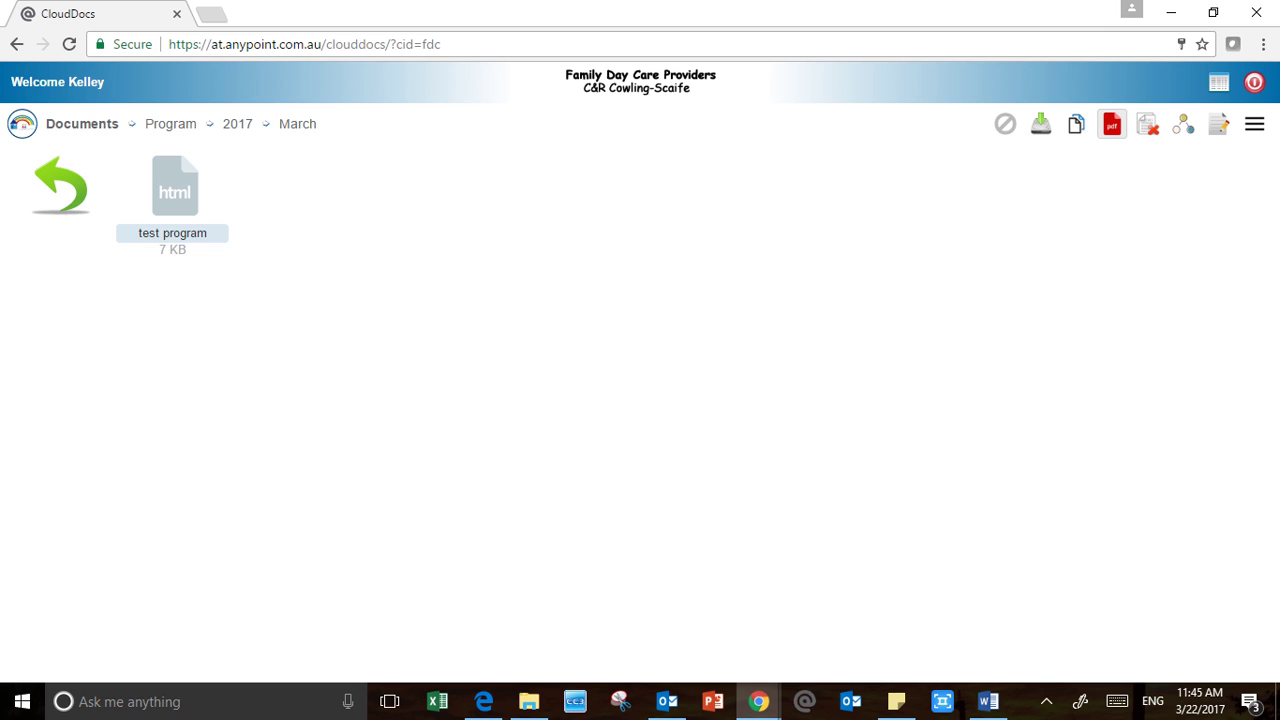
Convert test program to a 56 KB PDF and review the PDF preview
click(1112, 123)
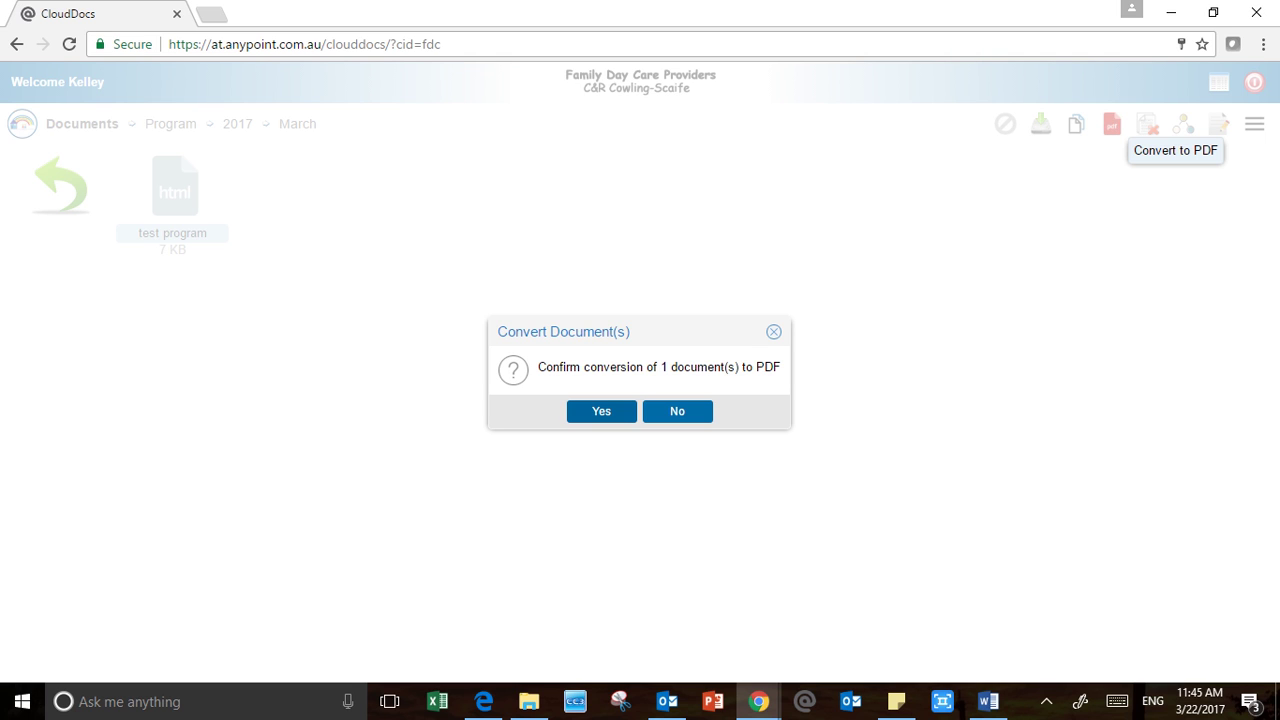
click(601, 411)
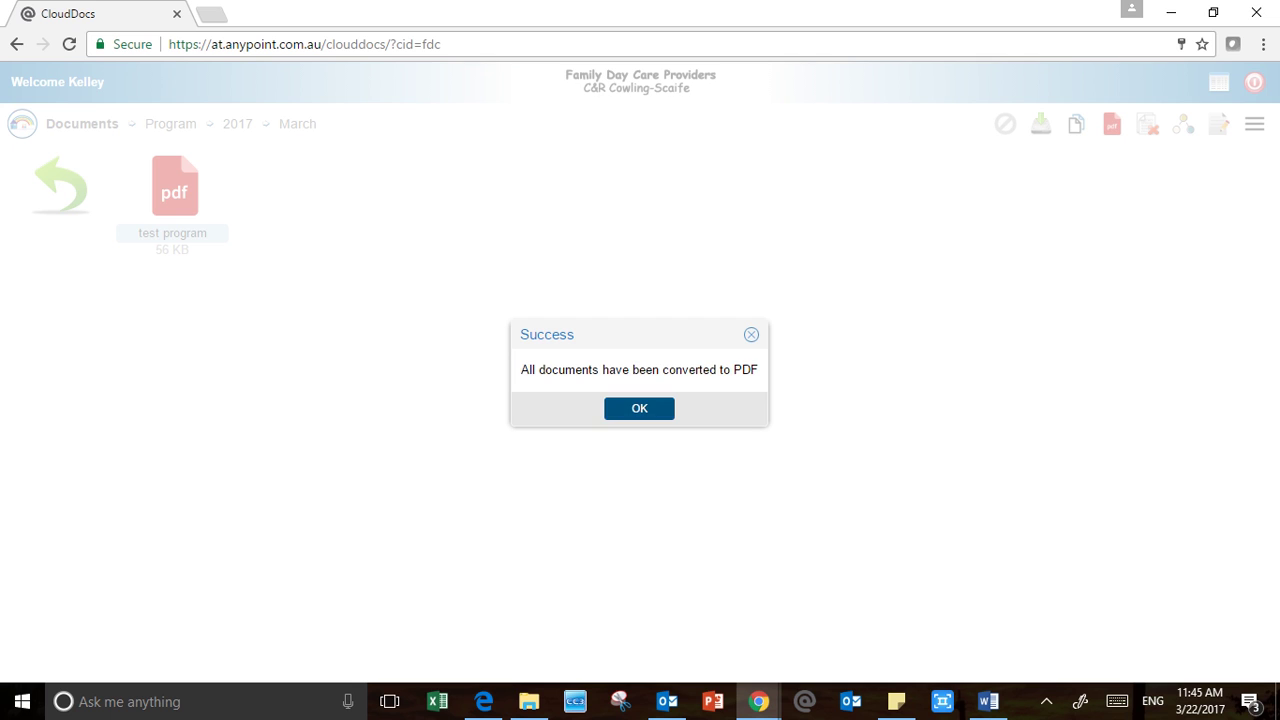
click(639, 408)
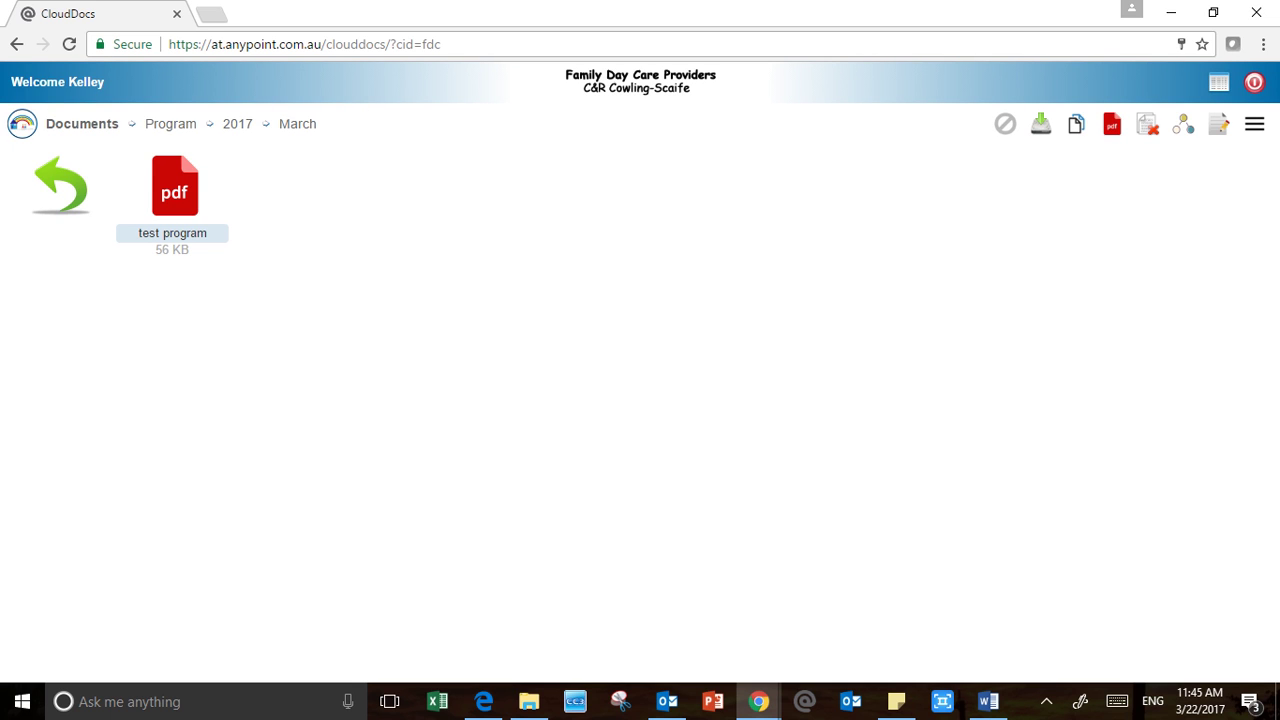
double_click(175, 187)
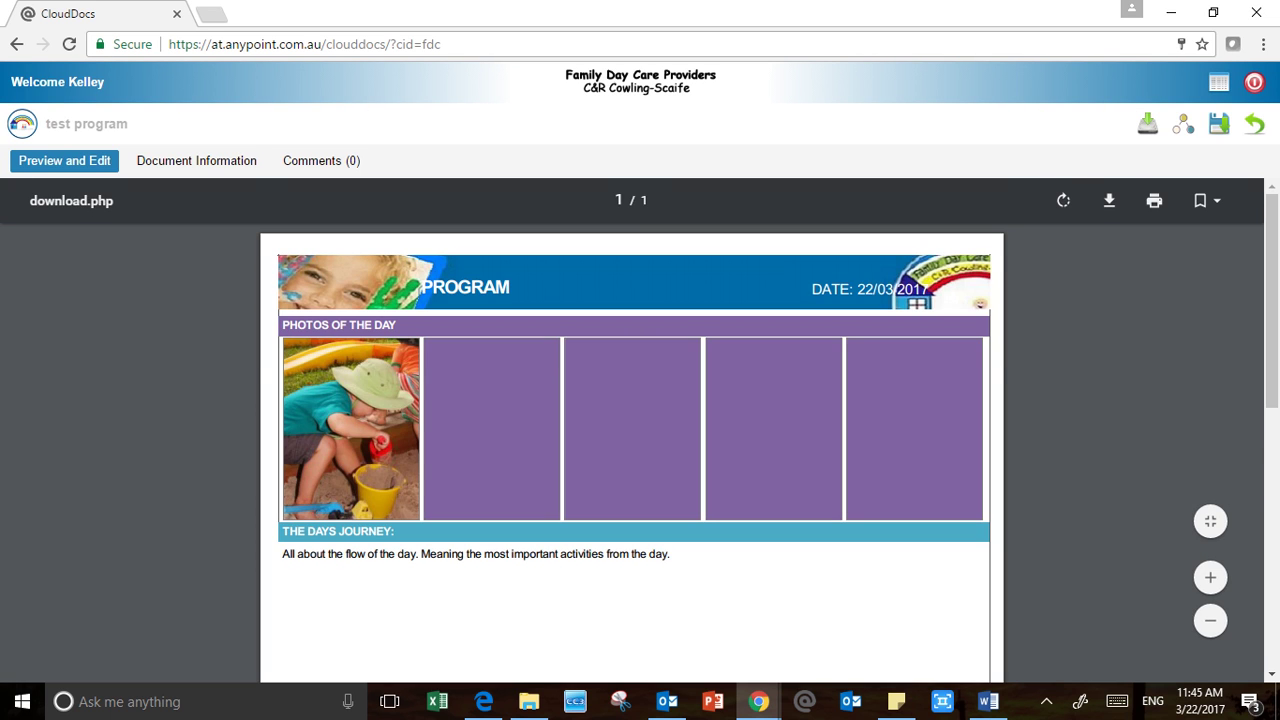
scroll(632, 450, down, 5)
scroll(632, 450, down, 2)
scroll(632, 450, up, 7)
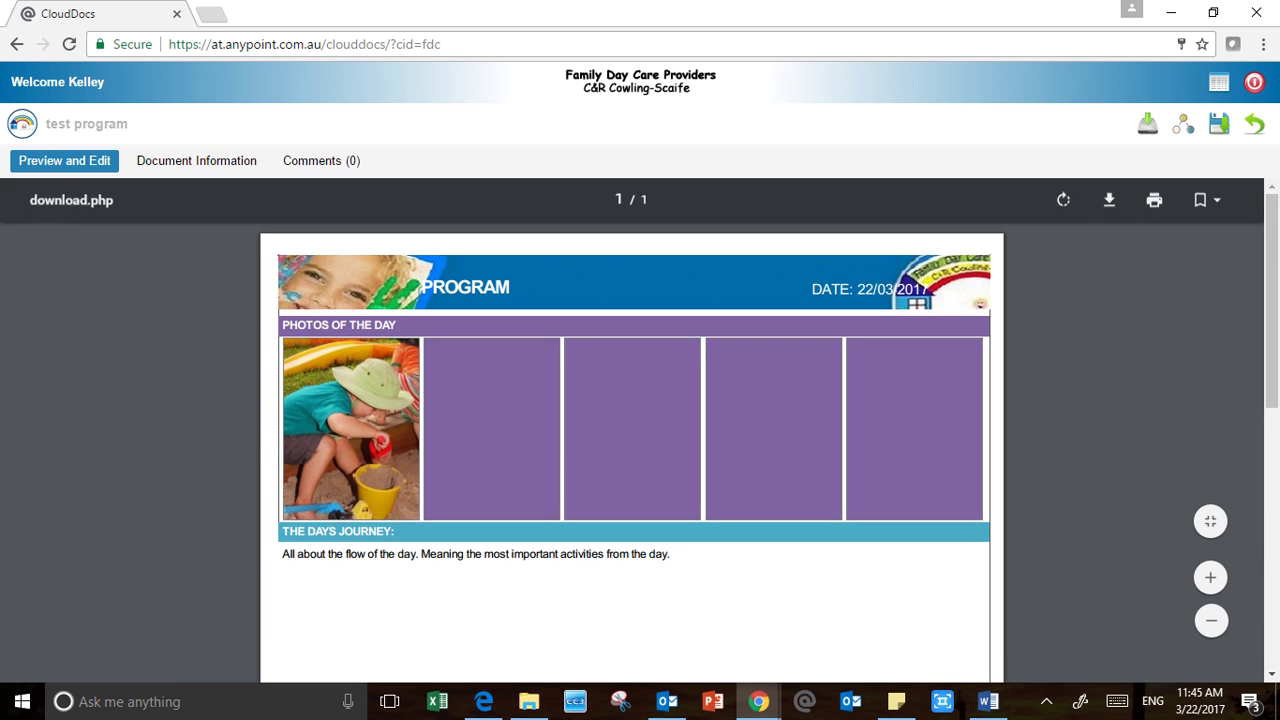
scroll(632, 450, down, 6)
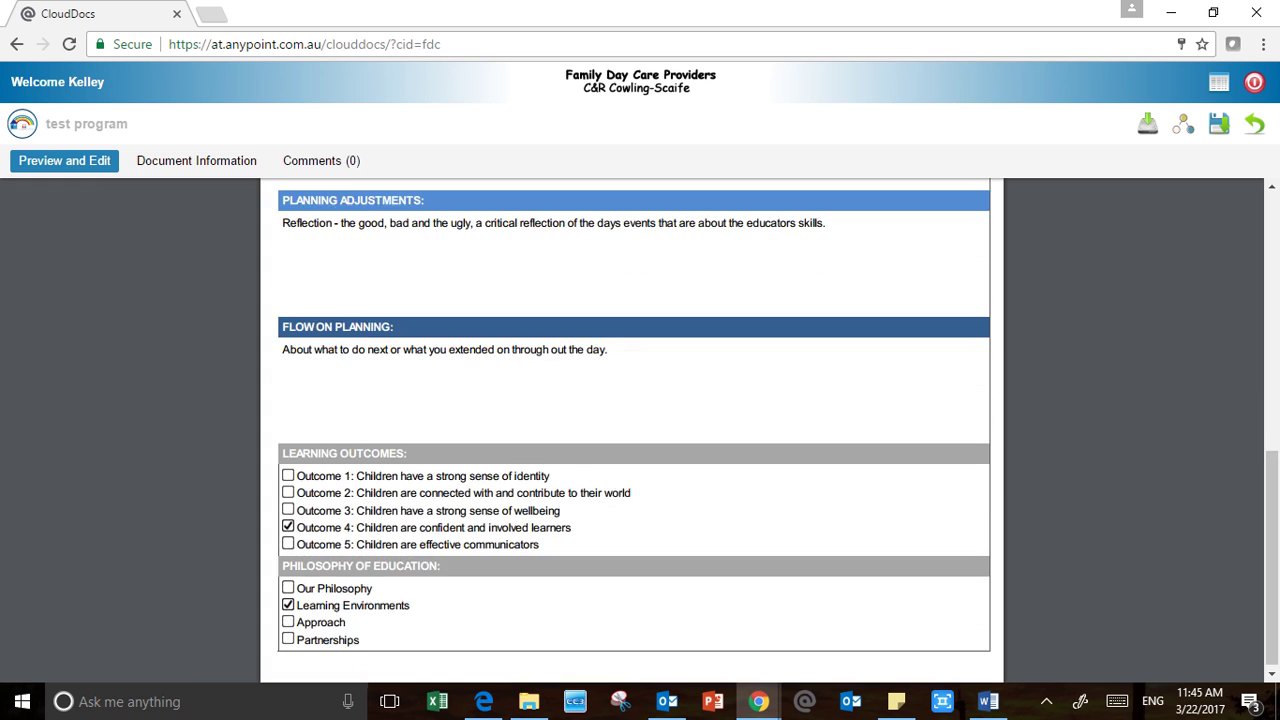
scroll(632, 450, up, 6)
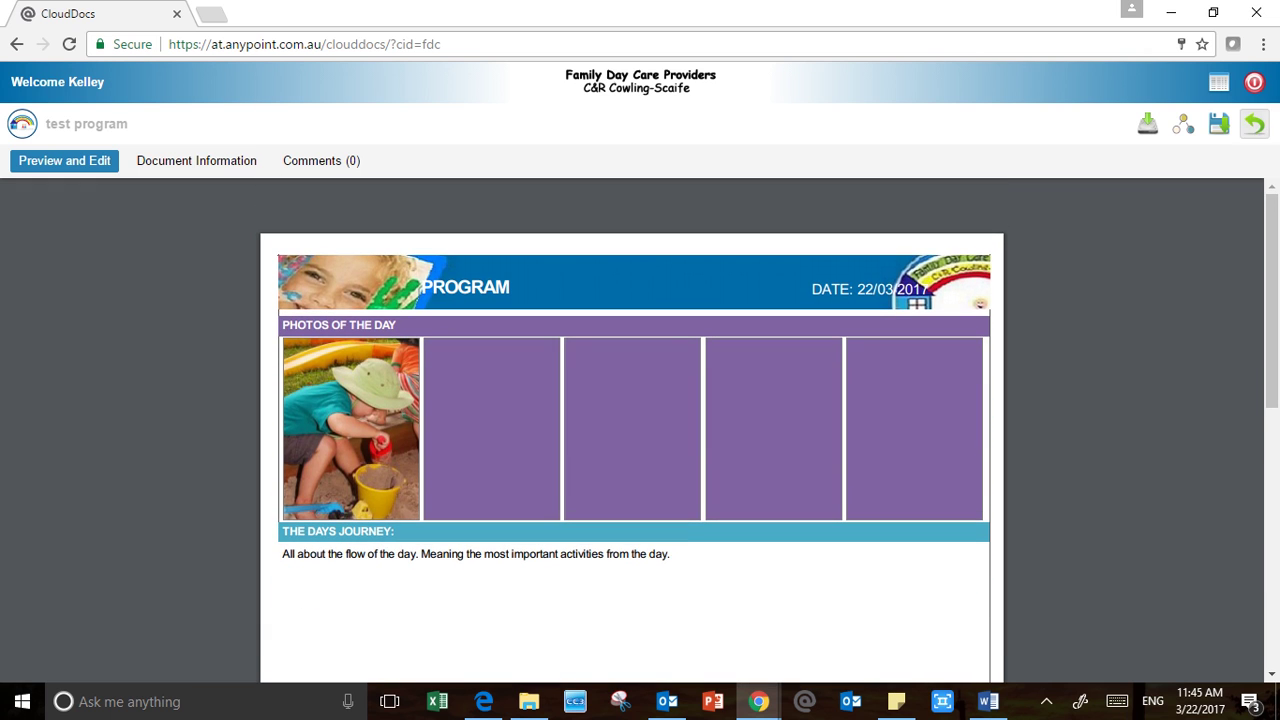
click(1254, 123)
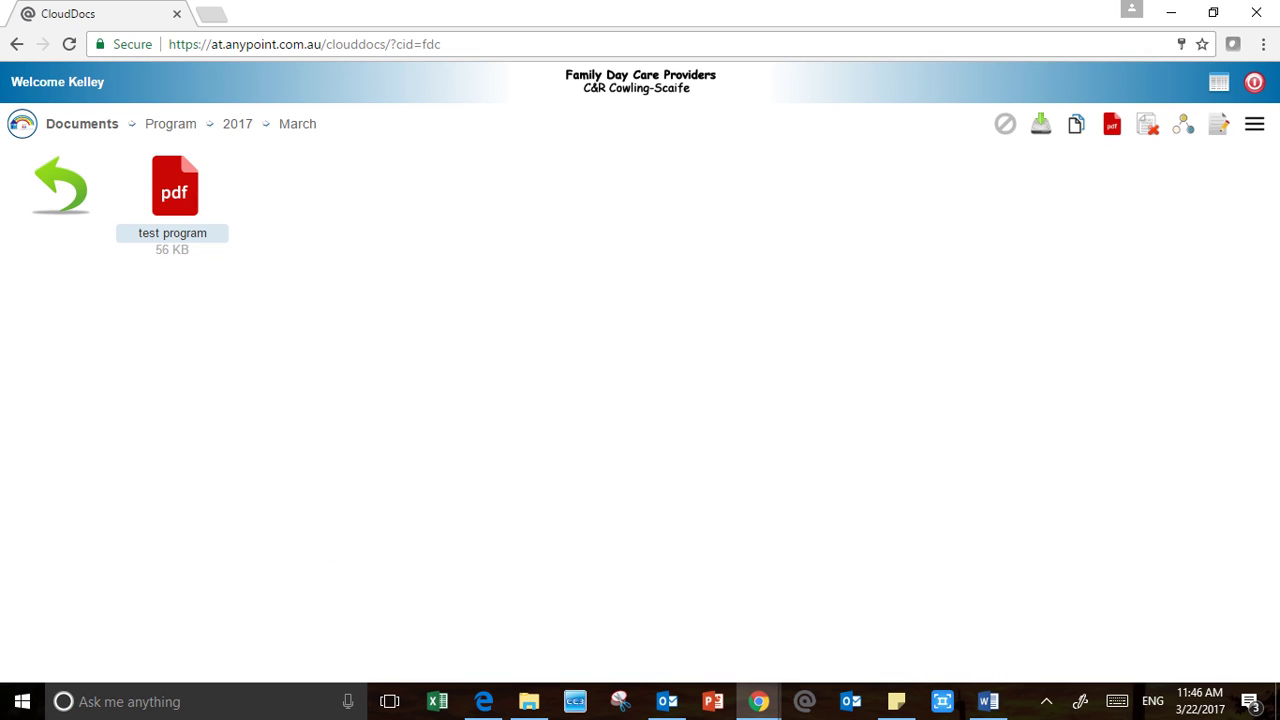
Reopen the test program PDF, check its information and share link, then go up to 2017
click(1005, 124)
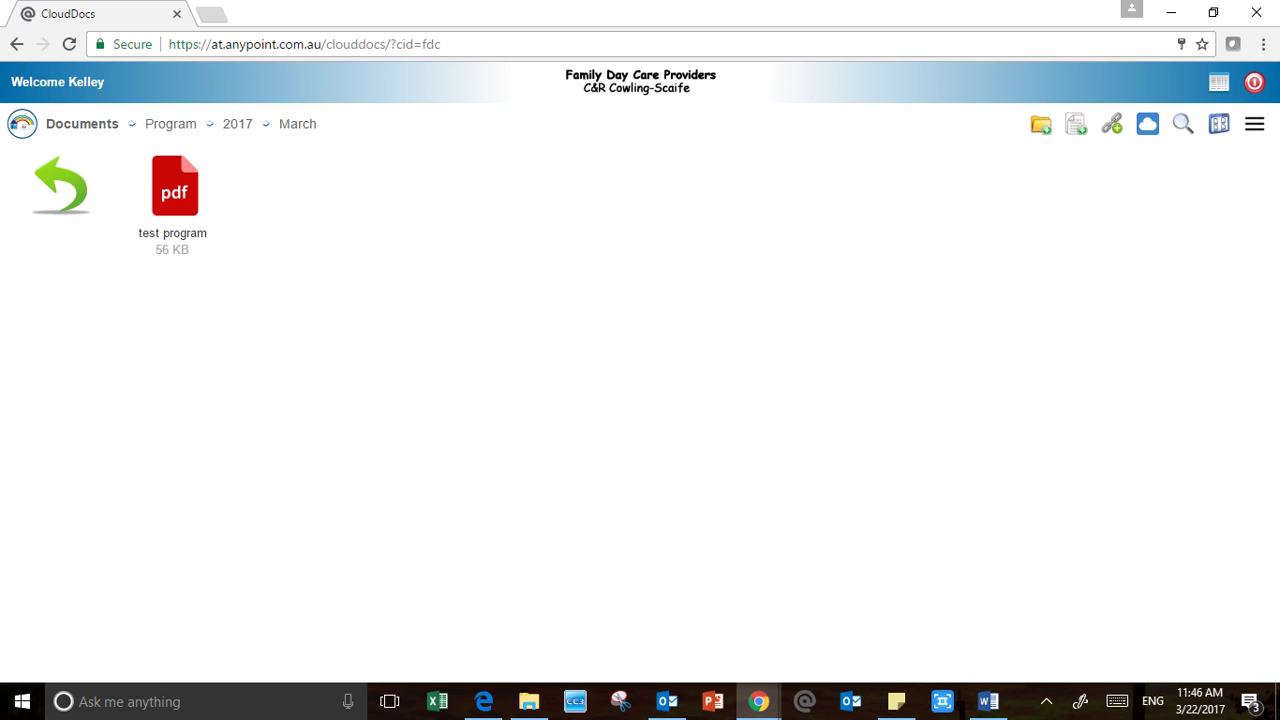
double_click(175, 188)
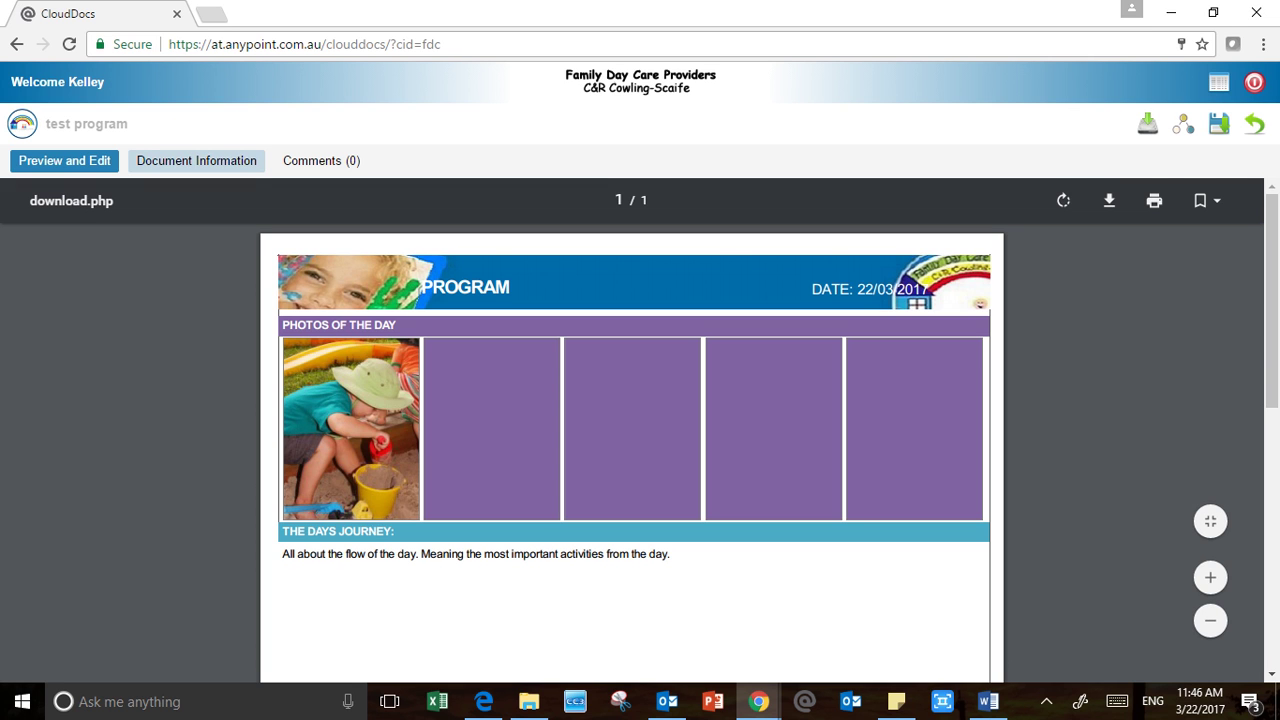
click(196, 160)
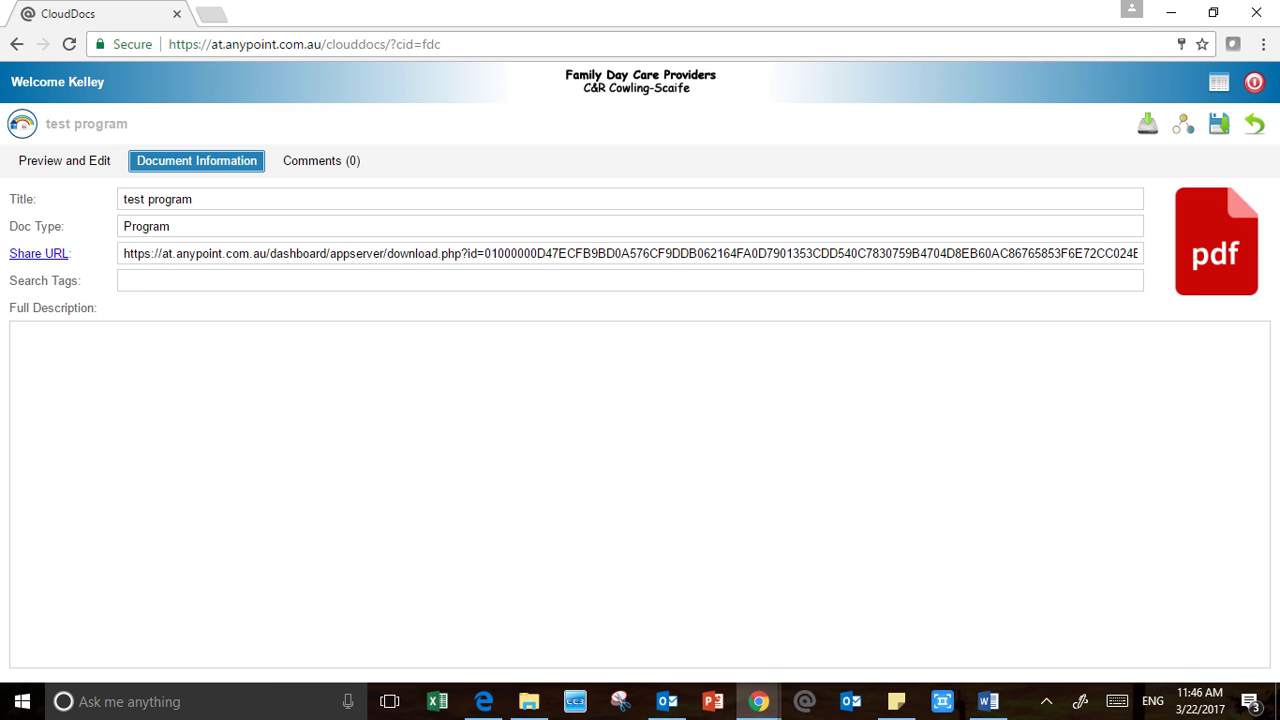
click(38, 253)
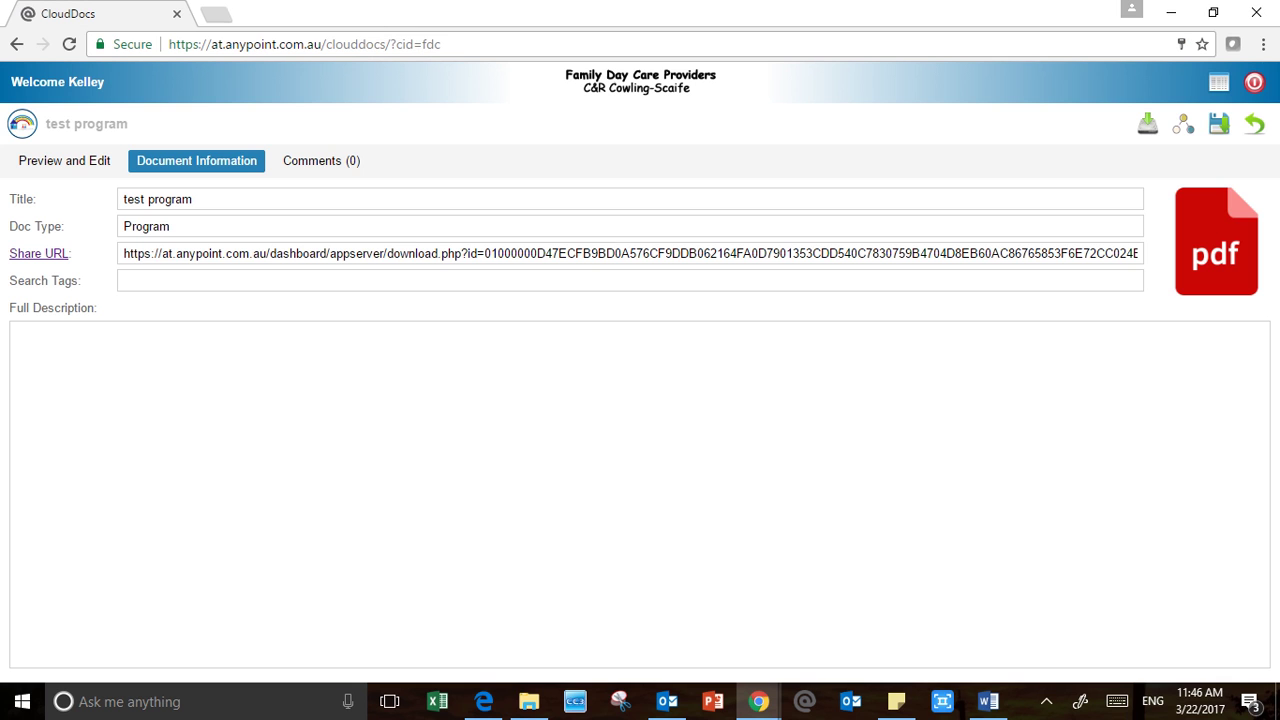
click(357, 14)
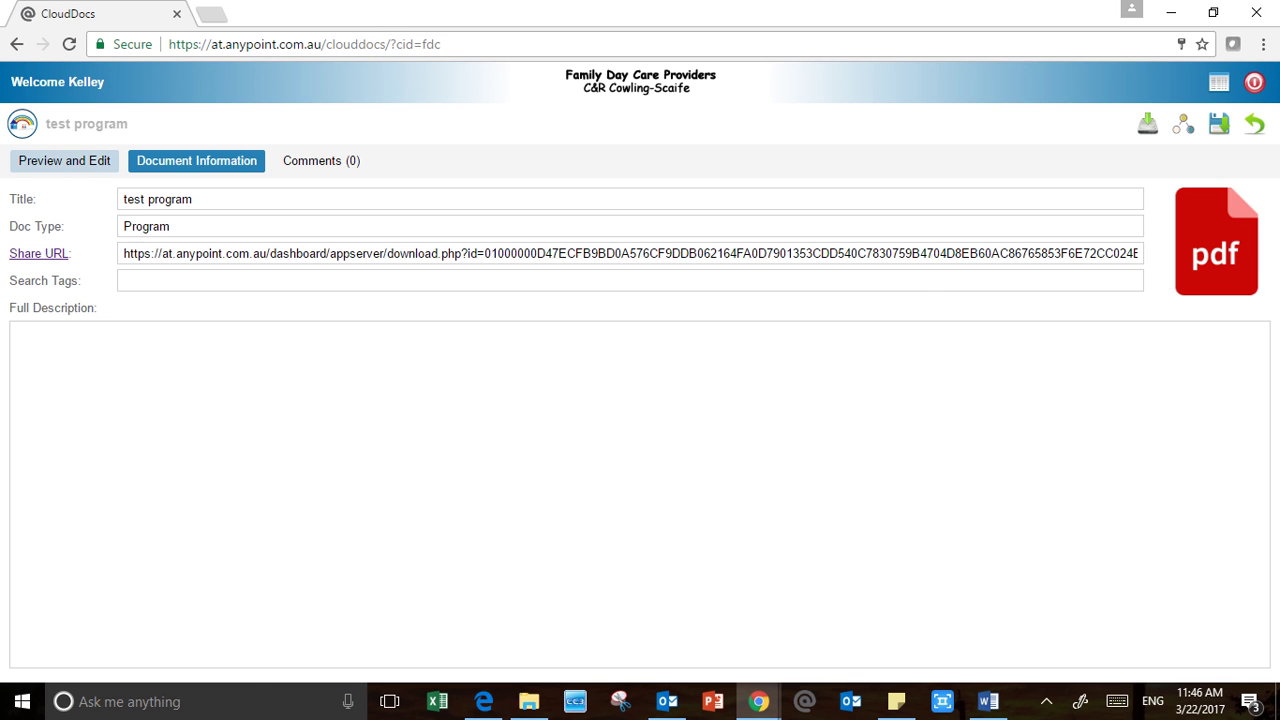
click(64, 161)
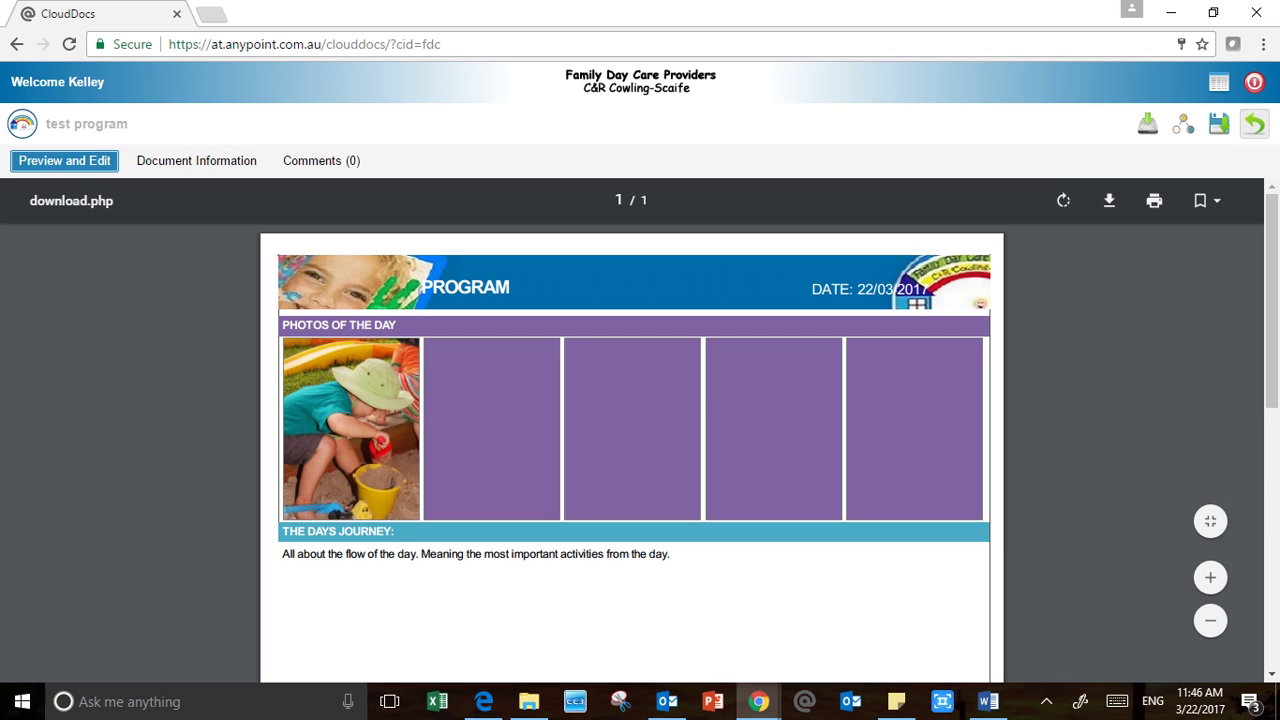
click(1254, 123)
click(61, 186)
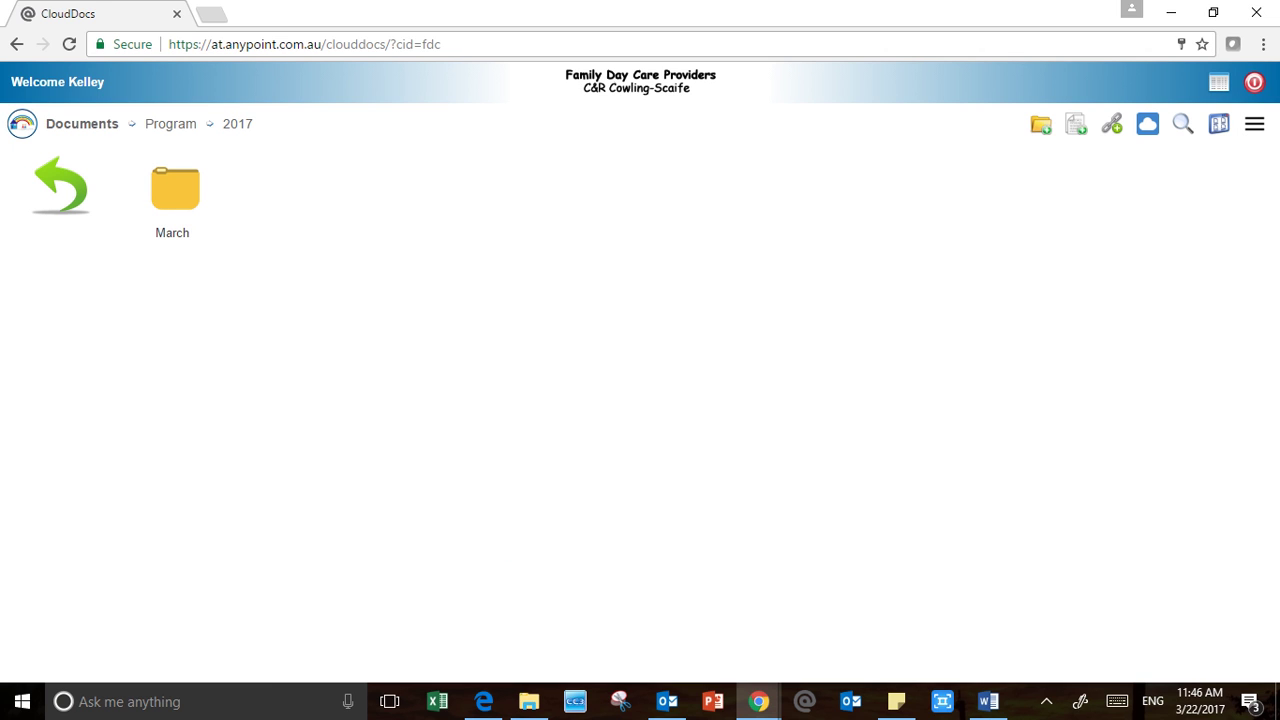
Leave the March folder, climb back to Documents, and open Data Collection's child's name folder
double_click(175, 190)
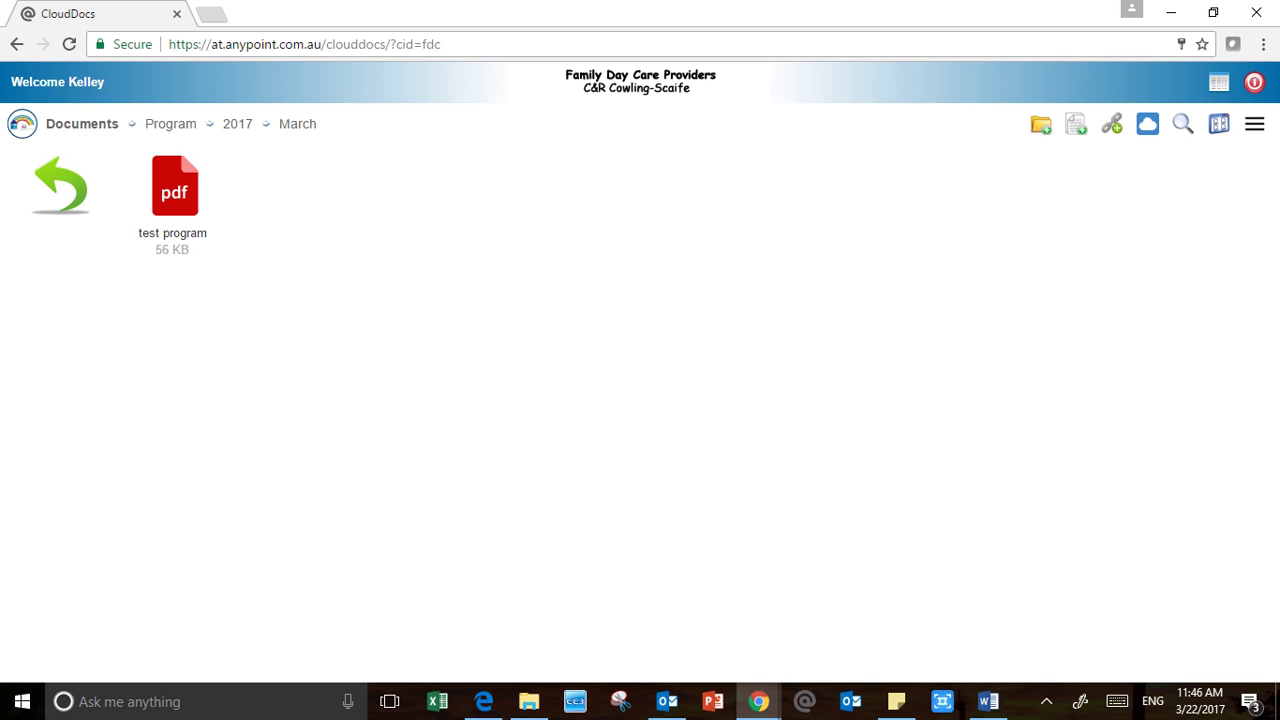
click(175, 190)
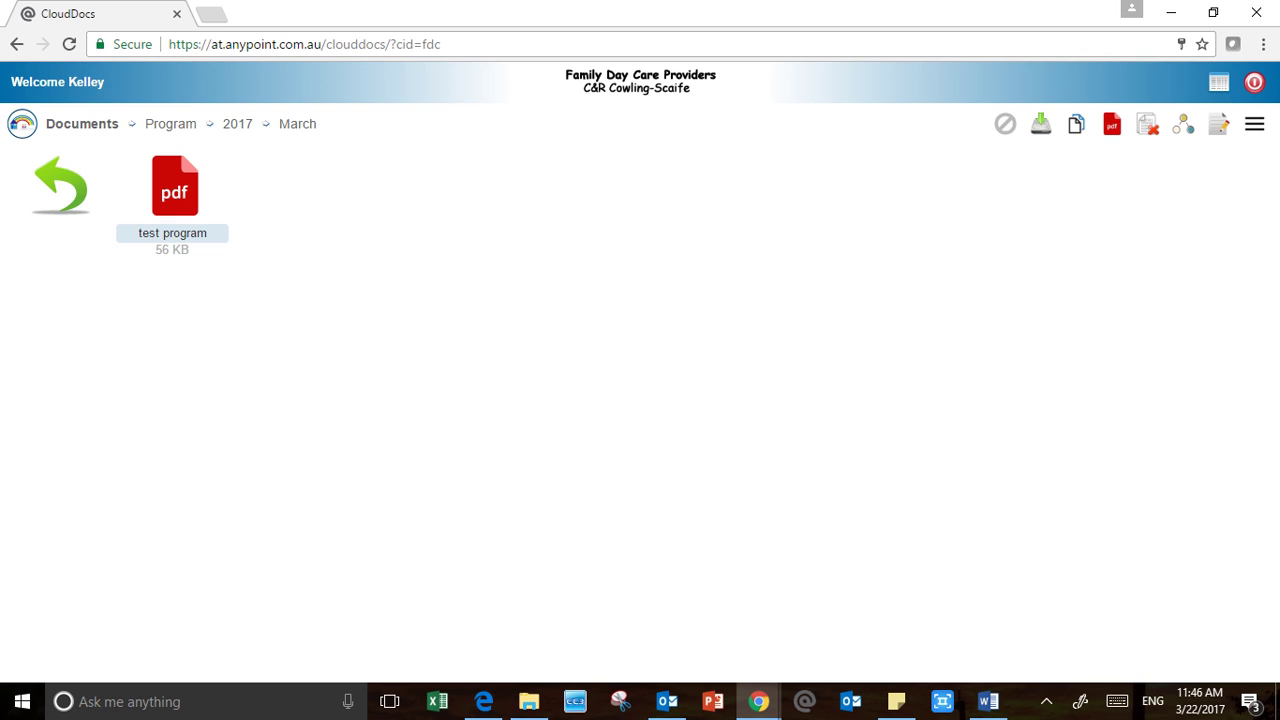
click(61, 186)
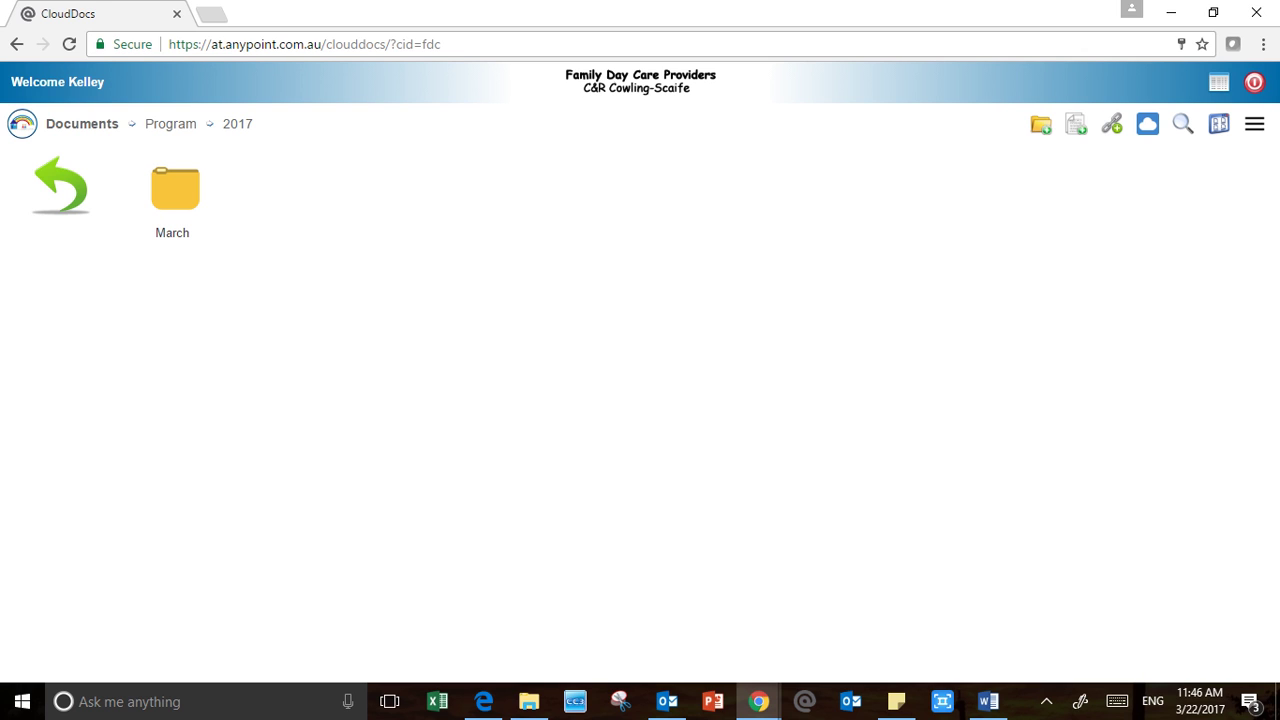
click(61, 186)
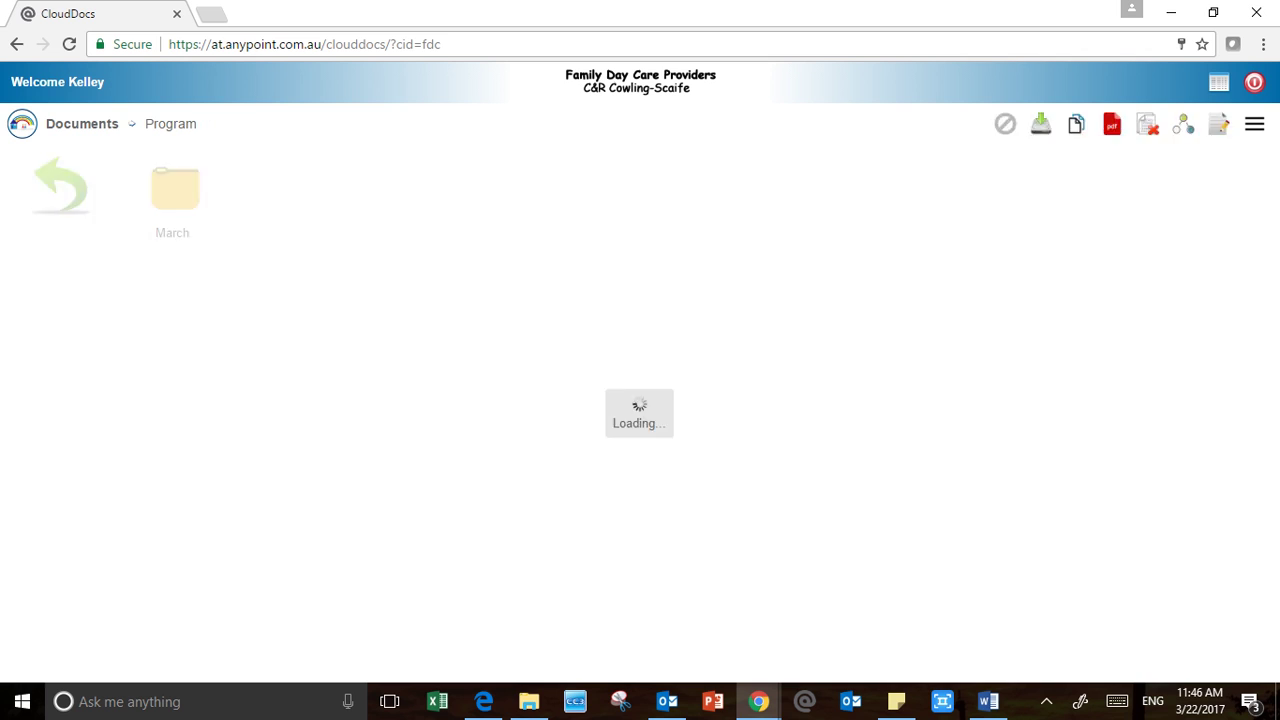
click(61, 186)
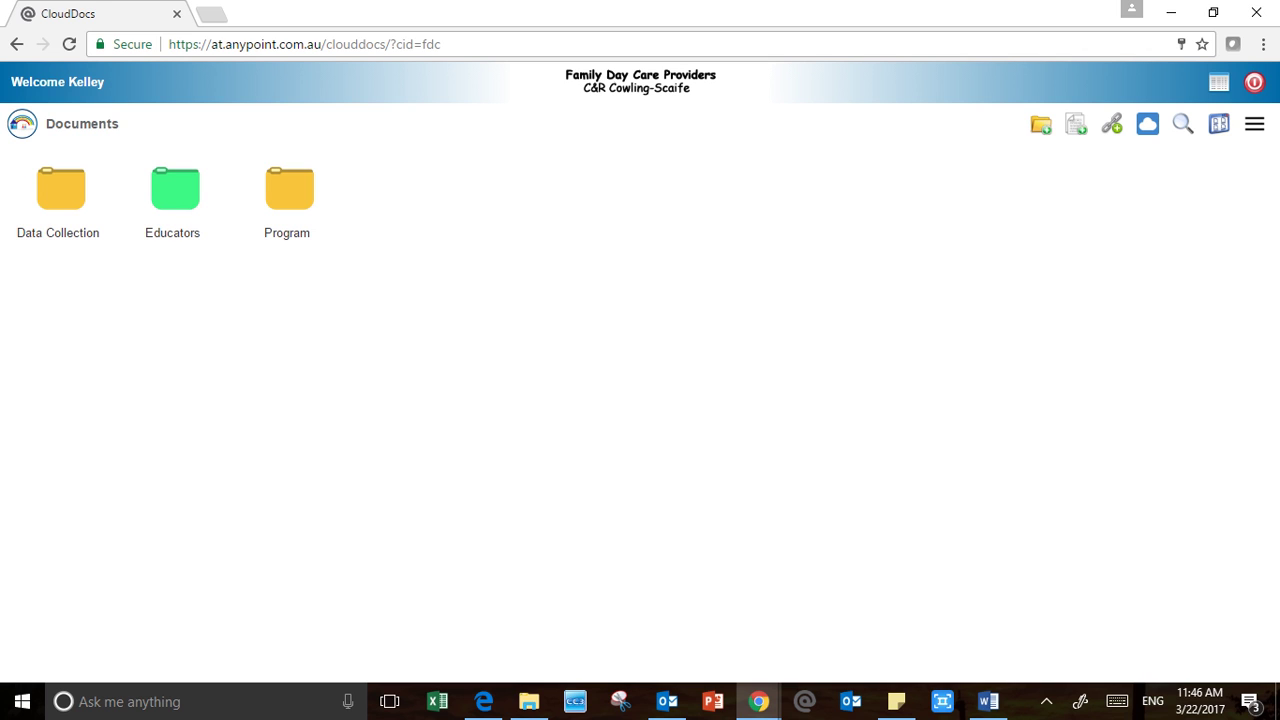
double_click(61, 186)
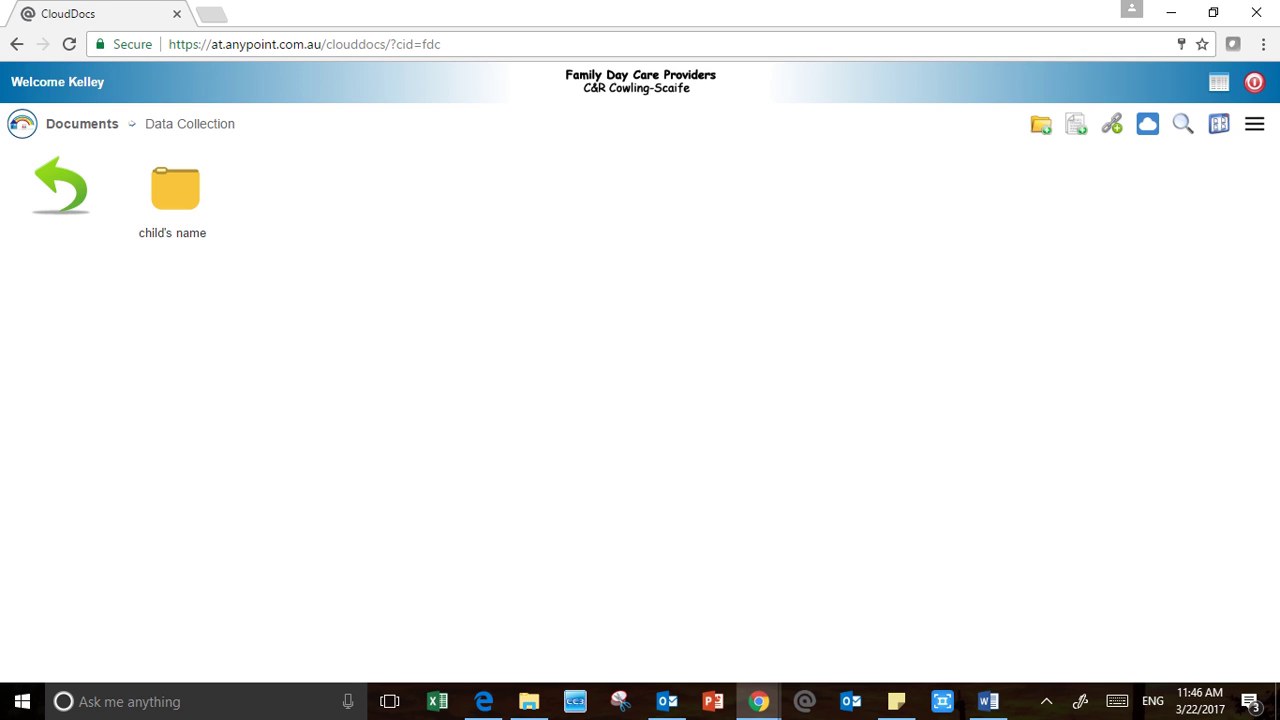
double_click(175, 188)
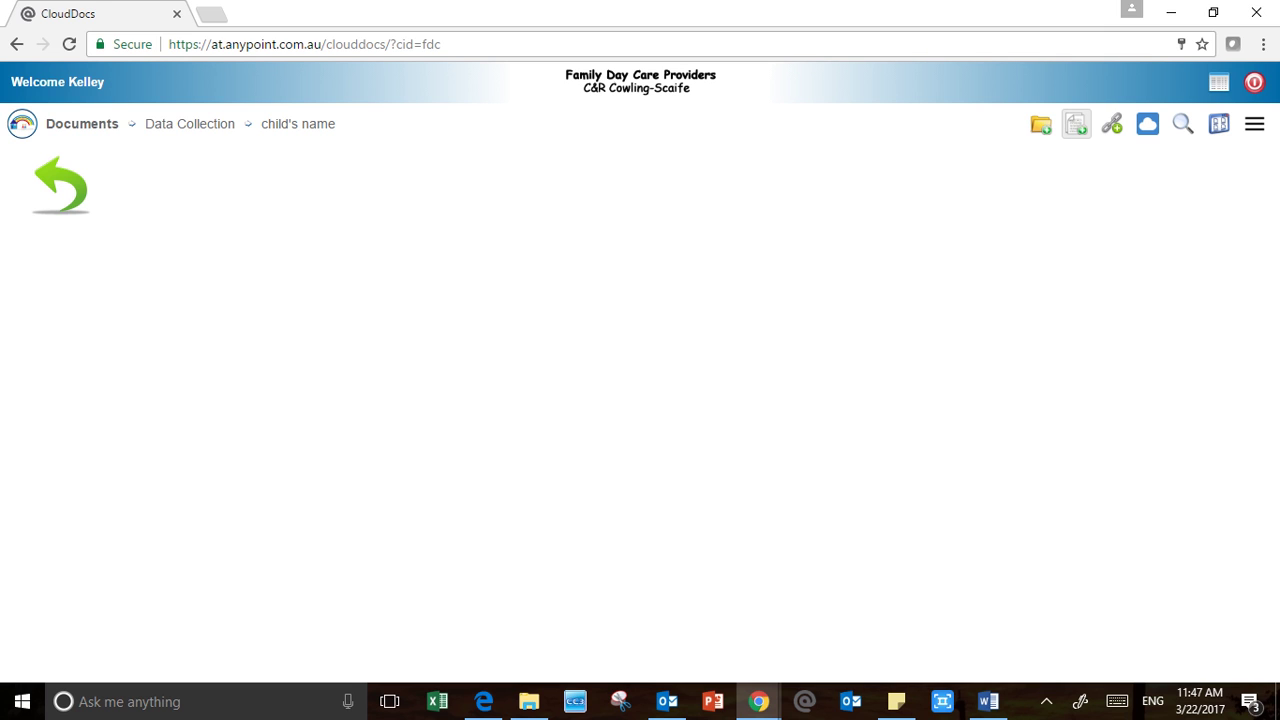
Create an HTML document named 'test data collection' with document type Data Collection
click(1076, 124)
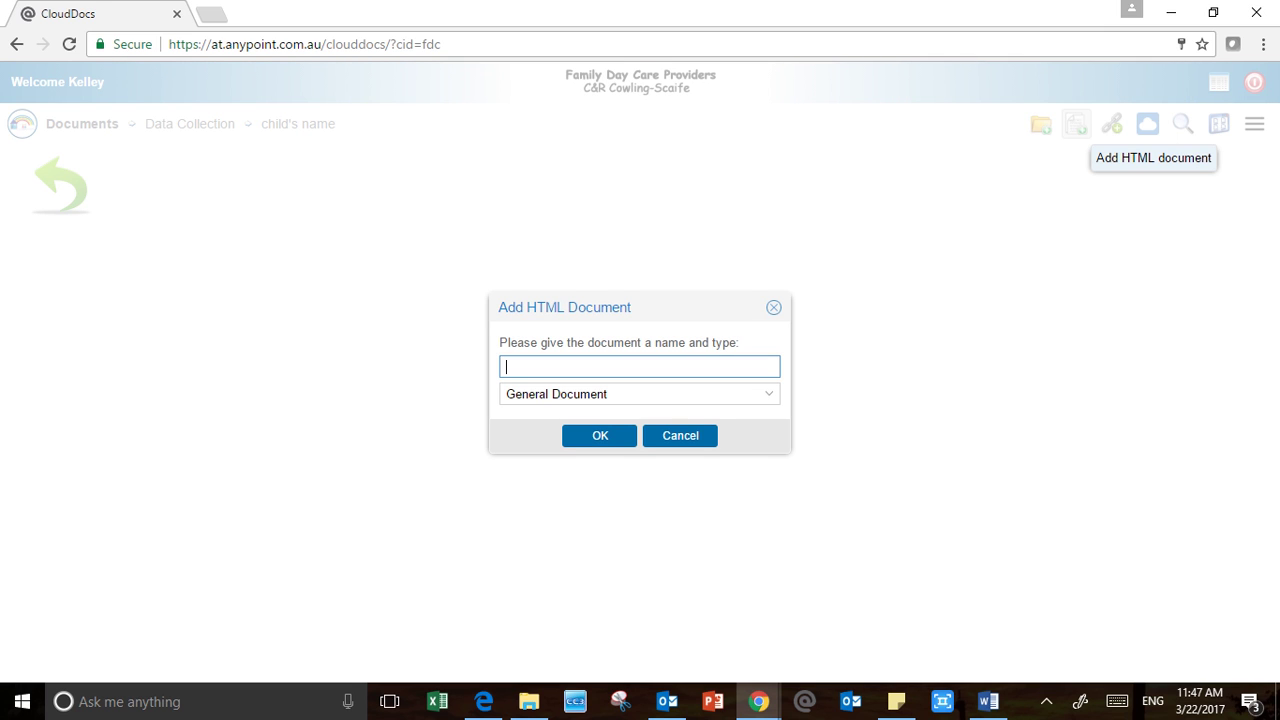
text(test data collection)
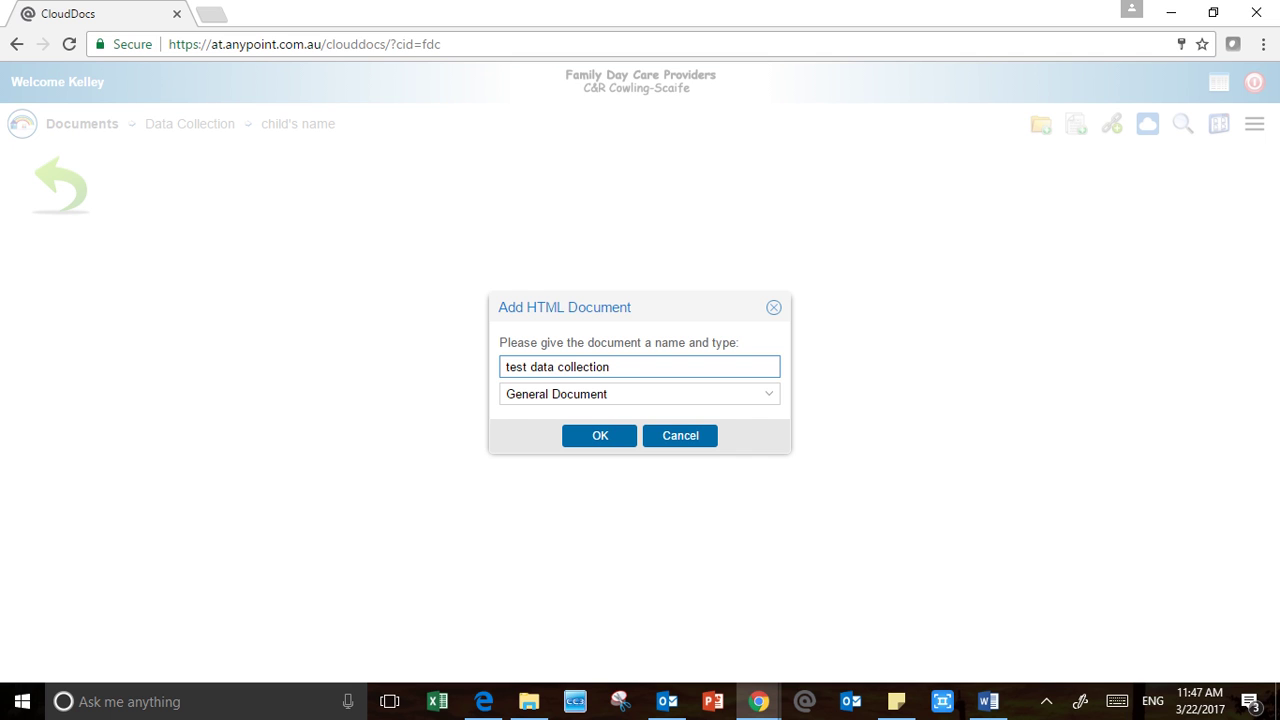
click(768, 394)
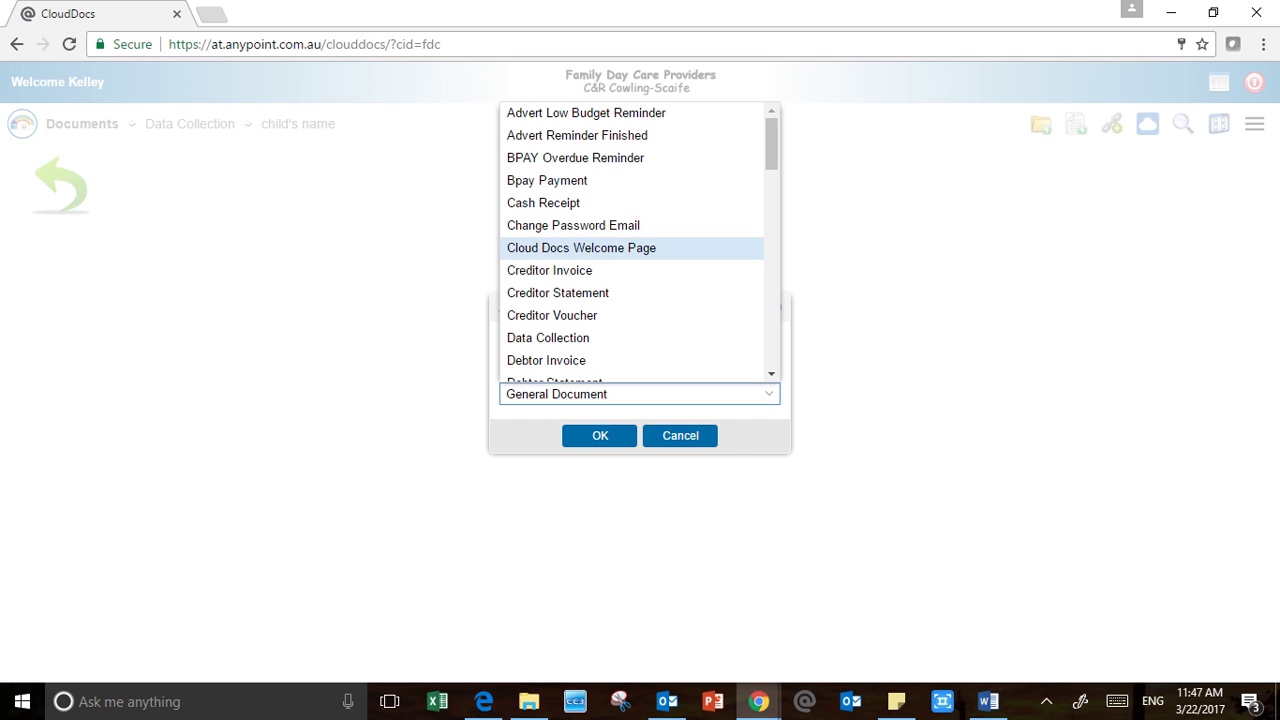
scroll(632, 312, down, 1)
click(600, 244)
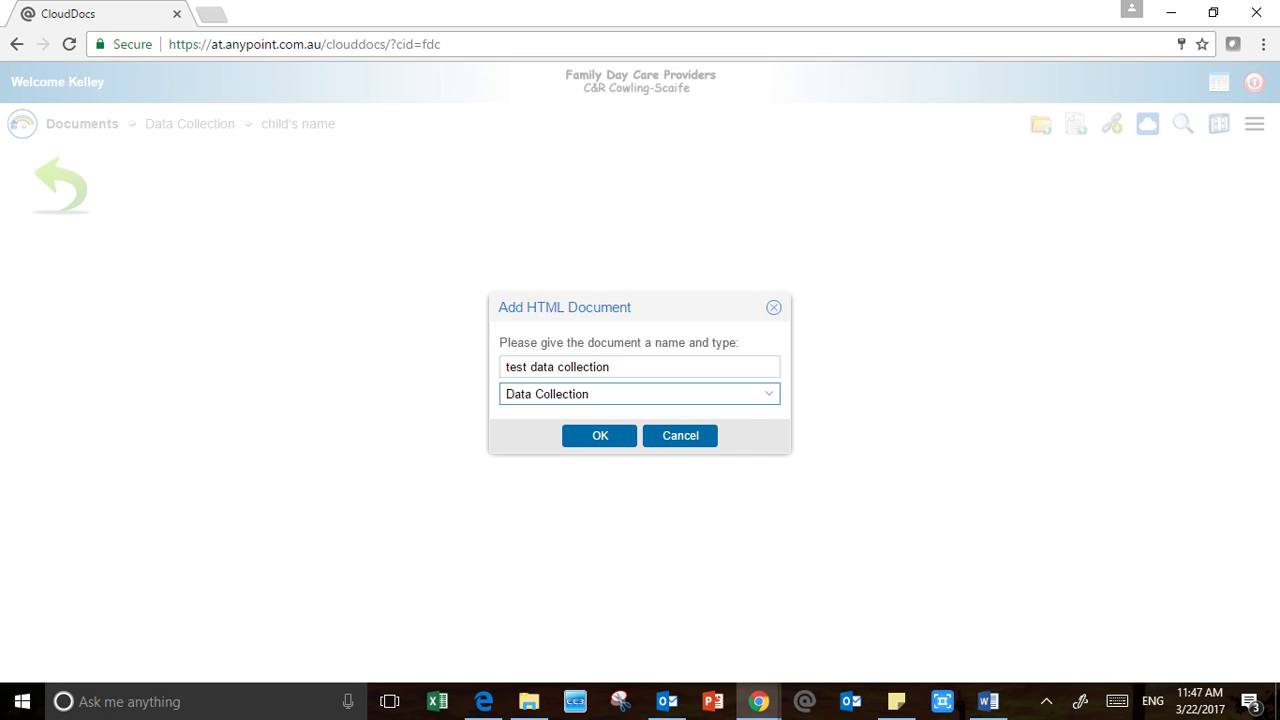
click(600, 435)
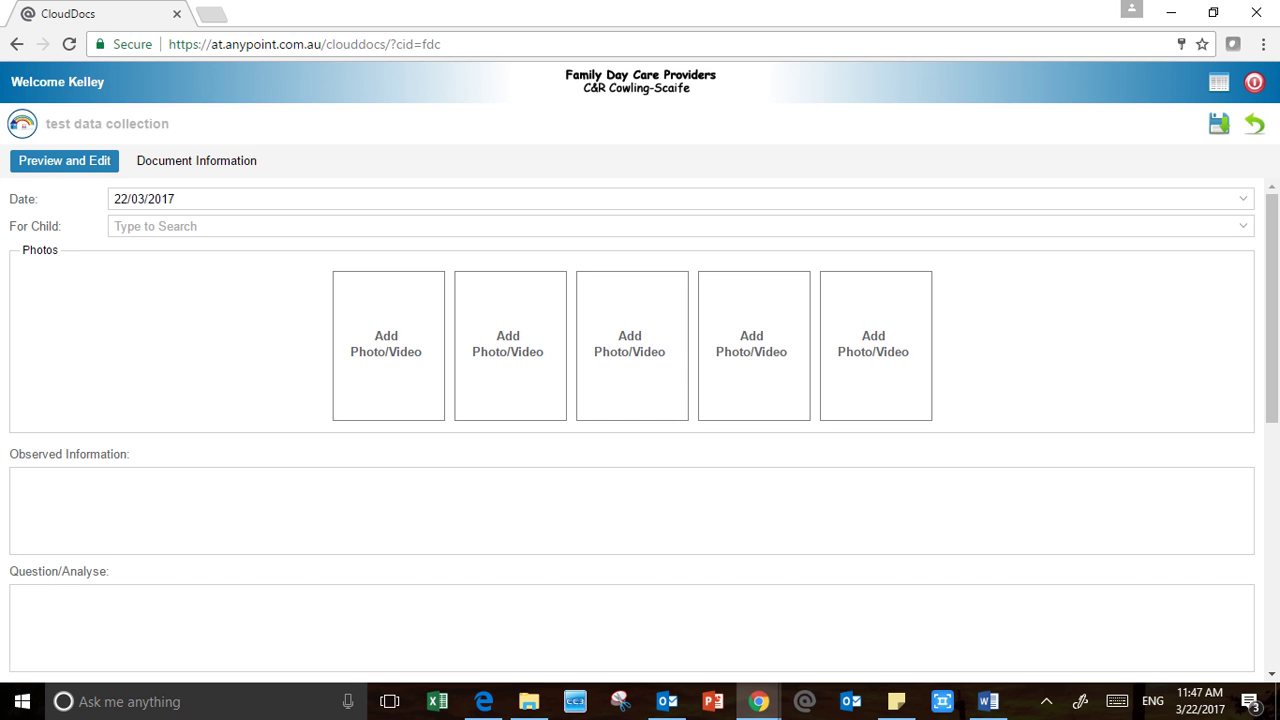
Search for the child by name and pick the suggestion in the For Child field
click(156, 226)
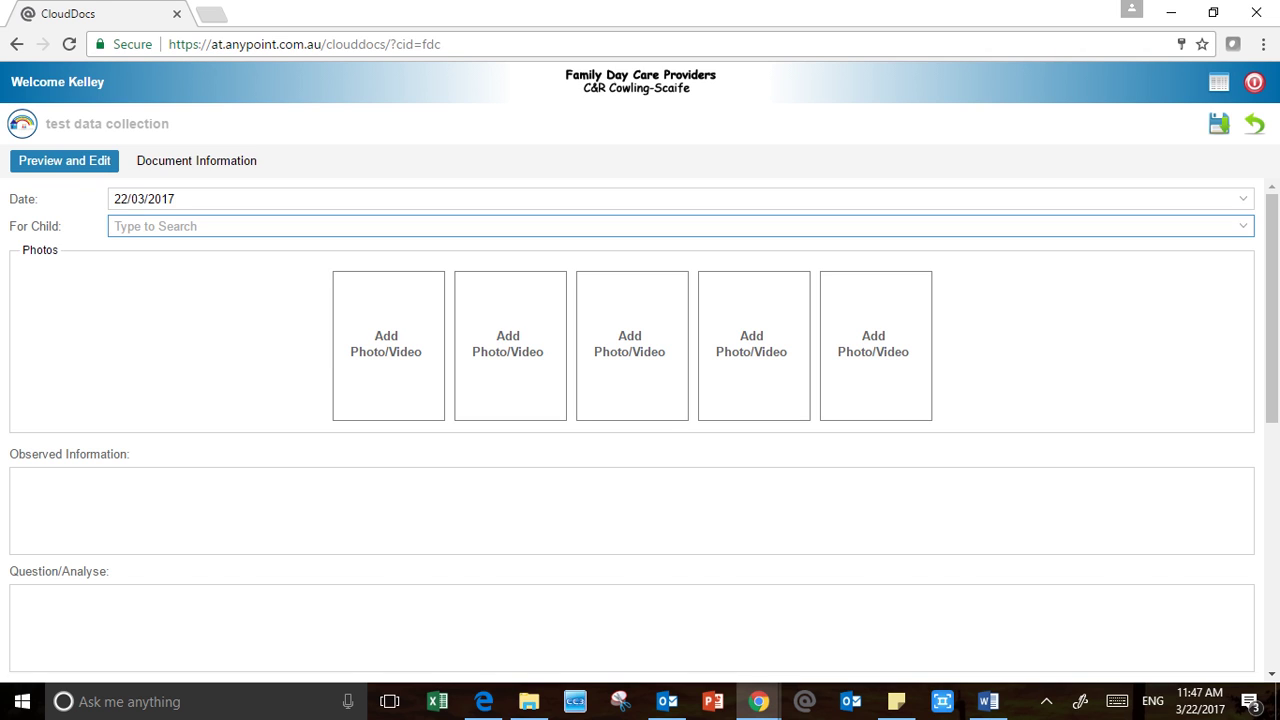
text(Ann)
key(BackSpace)
key(BackSpace)
key(BackSpace)
text(Cur)
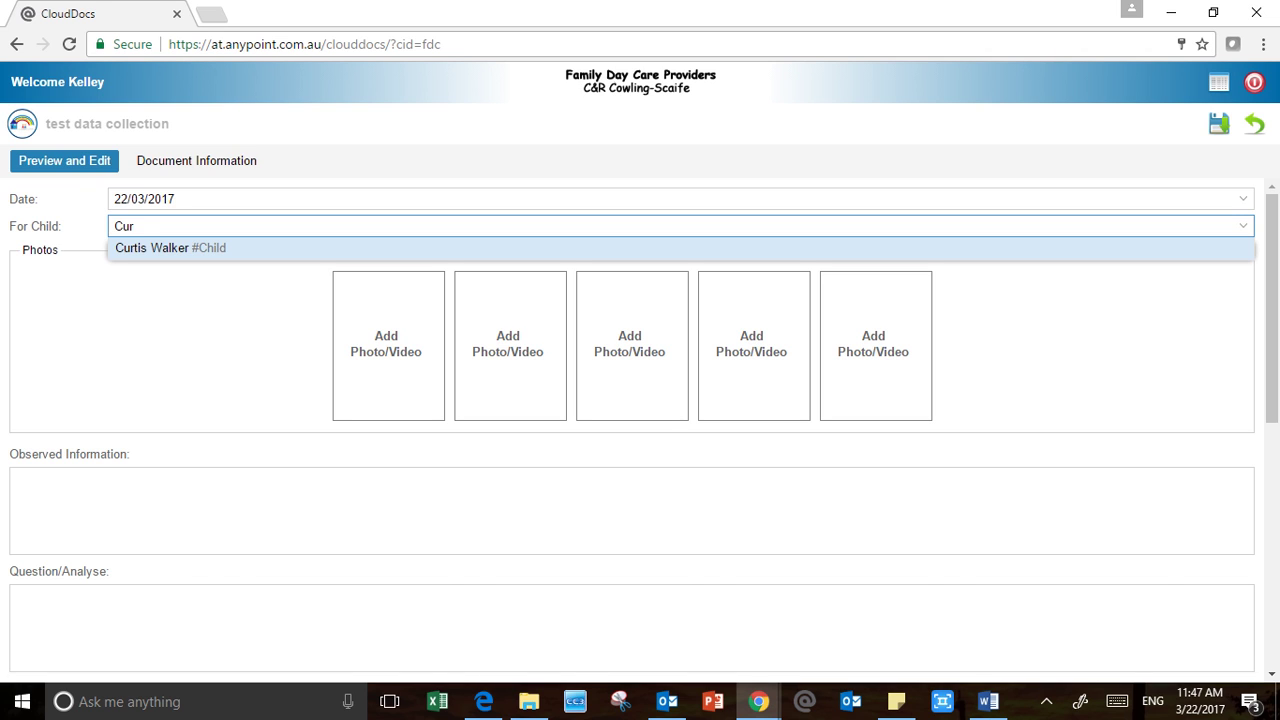
key(Return)
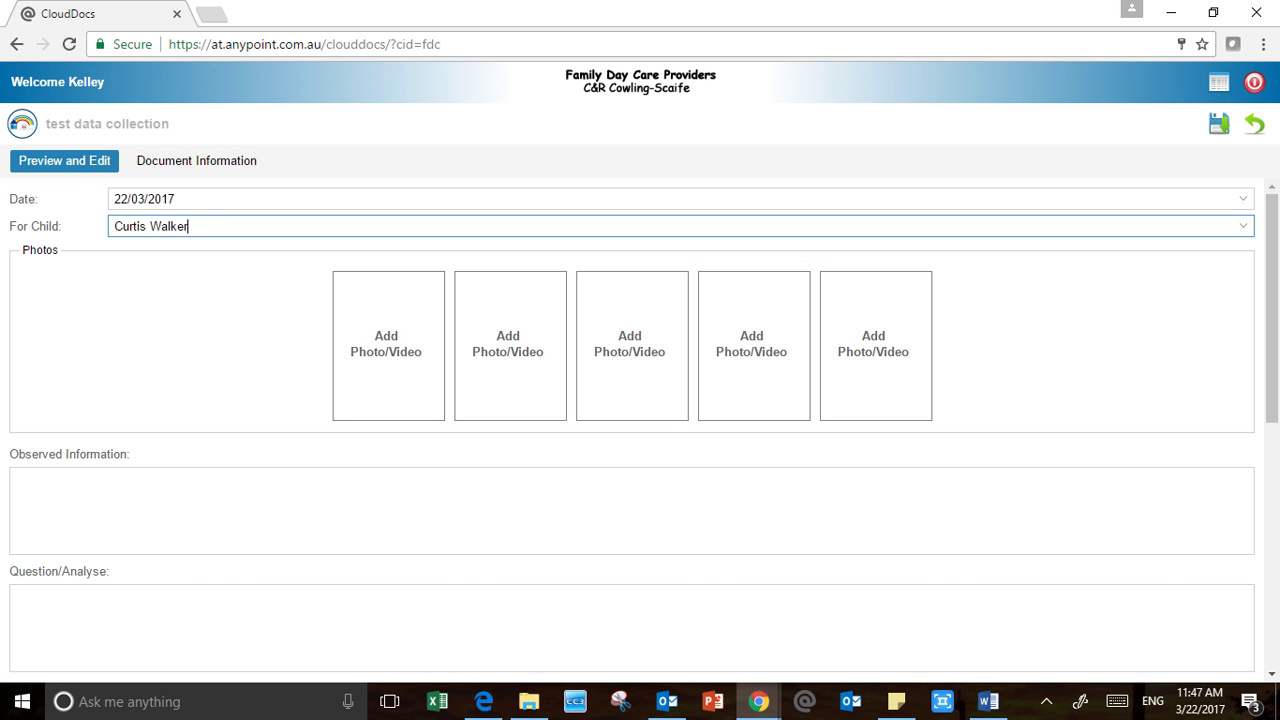
drag(114, 227, 190, 227)
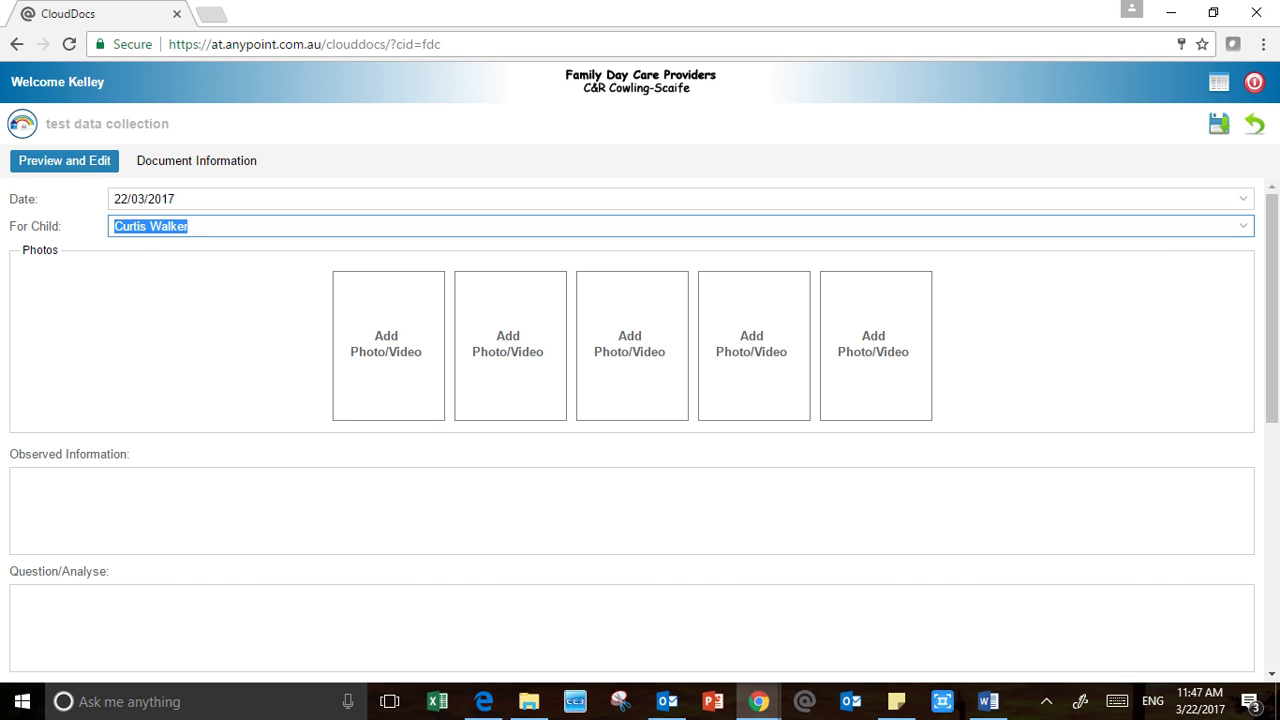
click(16, 479)
Enter 'Is what you saw the doing that you are observing,' in Observed Information
scroll(632, 430, down, 1)
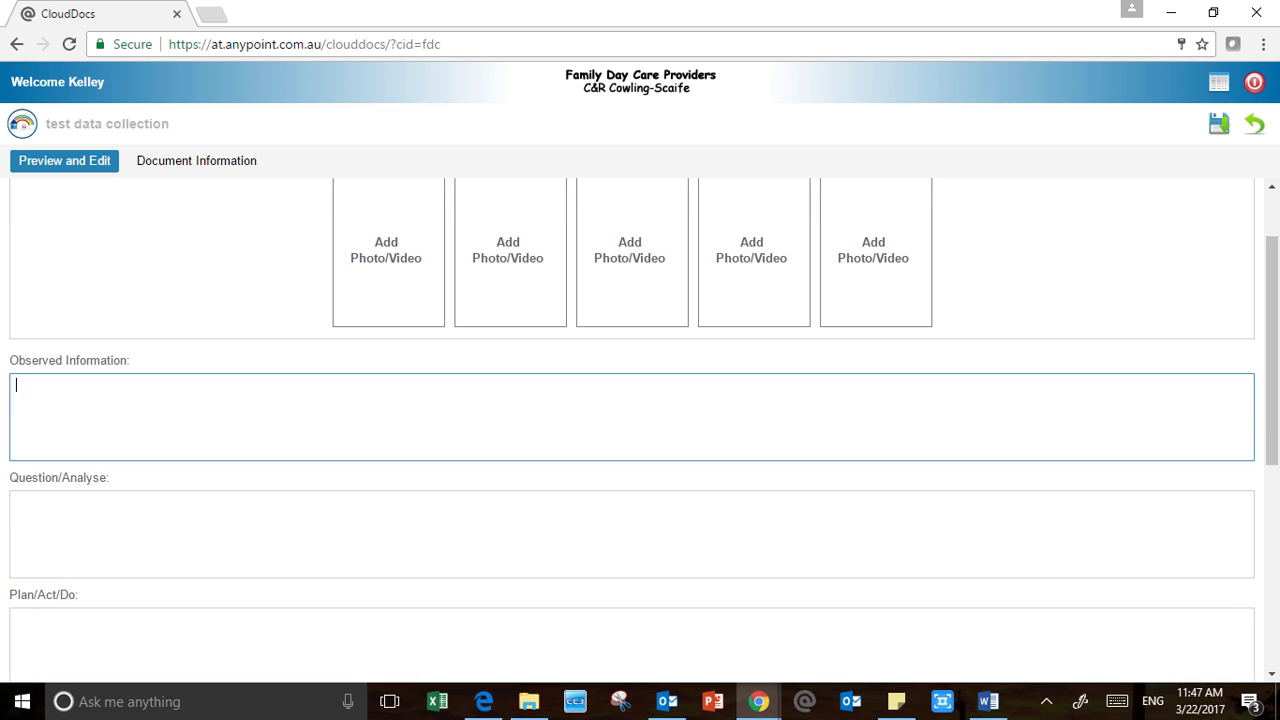
scroll(632, 430, down, 1)
scroll(632, 430, up, 1)
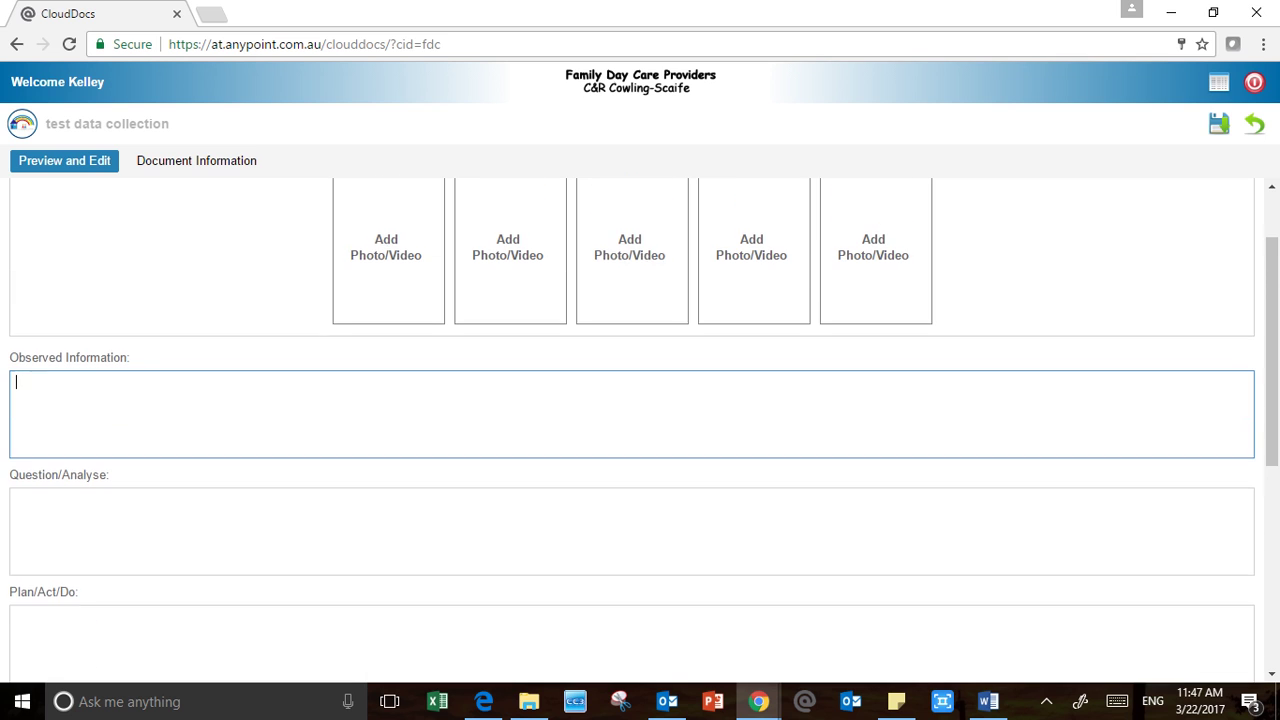
text(in)
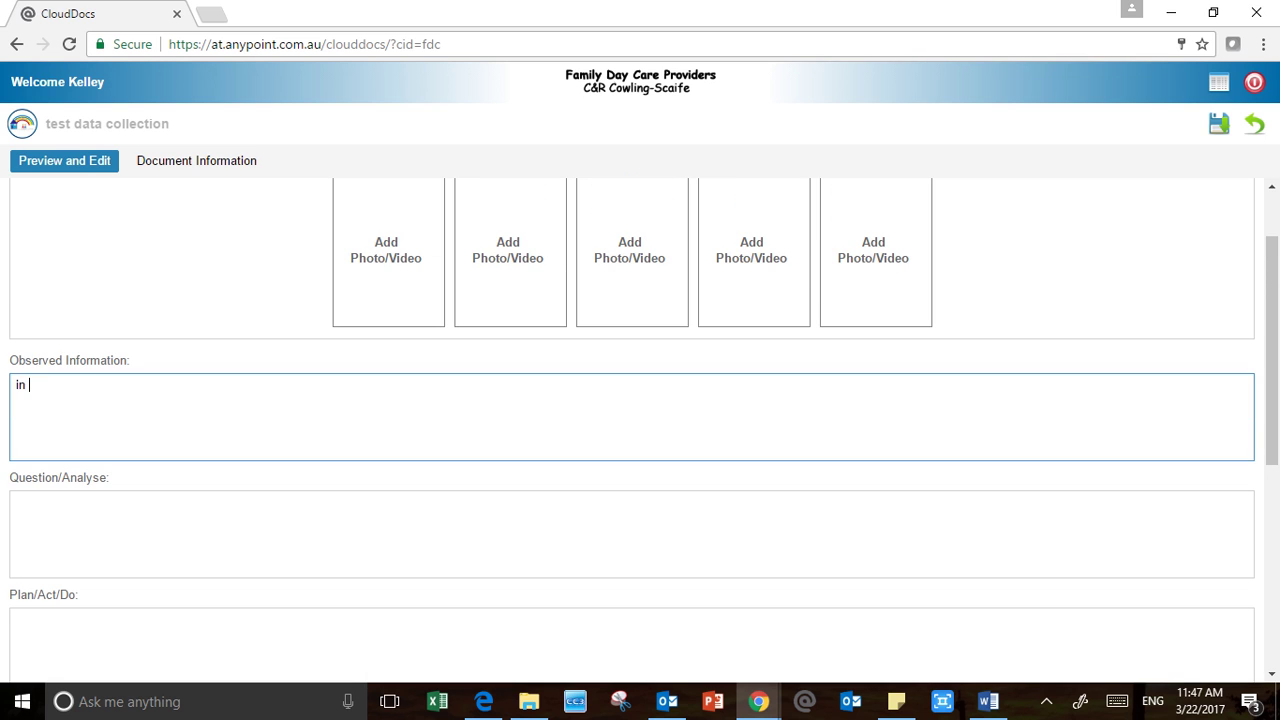
key(BackSpace)
key(BackSpace)
key(BackSpace)
text(Is what you saw the doing tha)
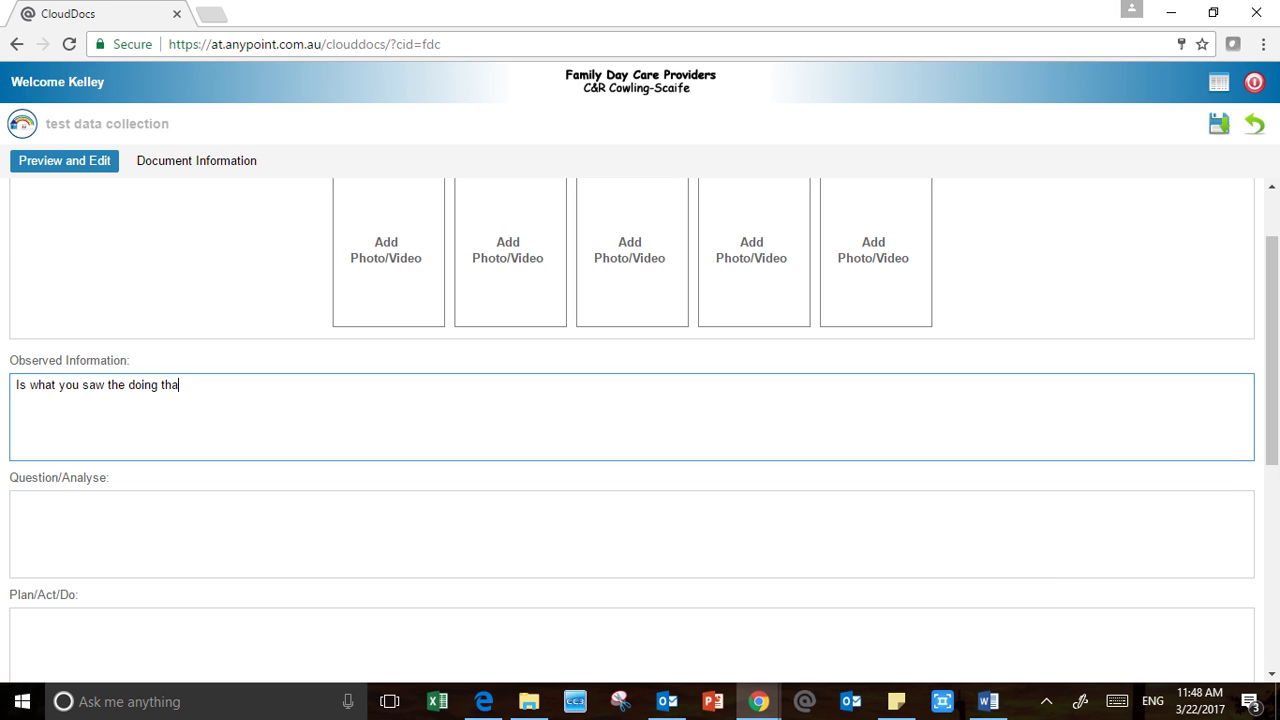
text(t you are observing,)
Fill Question/Analyse with the interpretation text ending 'connecting with the EYLF', correcting 'conecting'
click(18, 503)
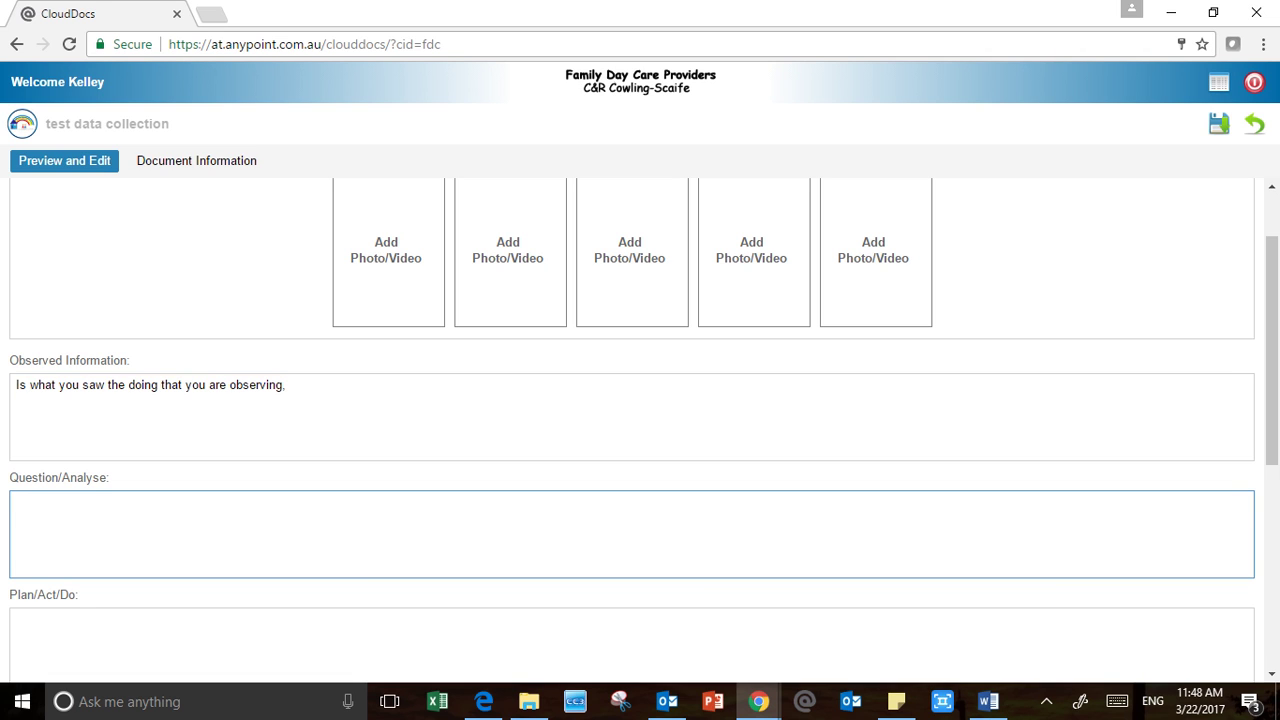
text(Interpretation of what y)
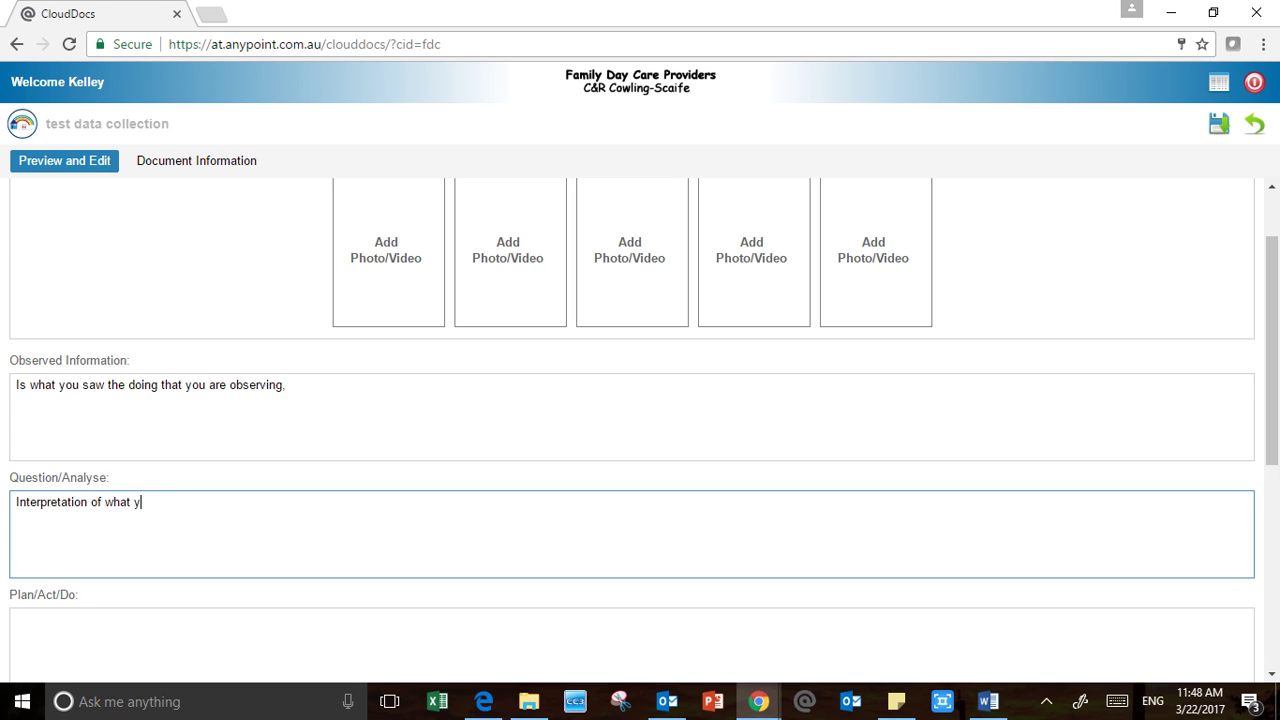
text(ou have see the child)
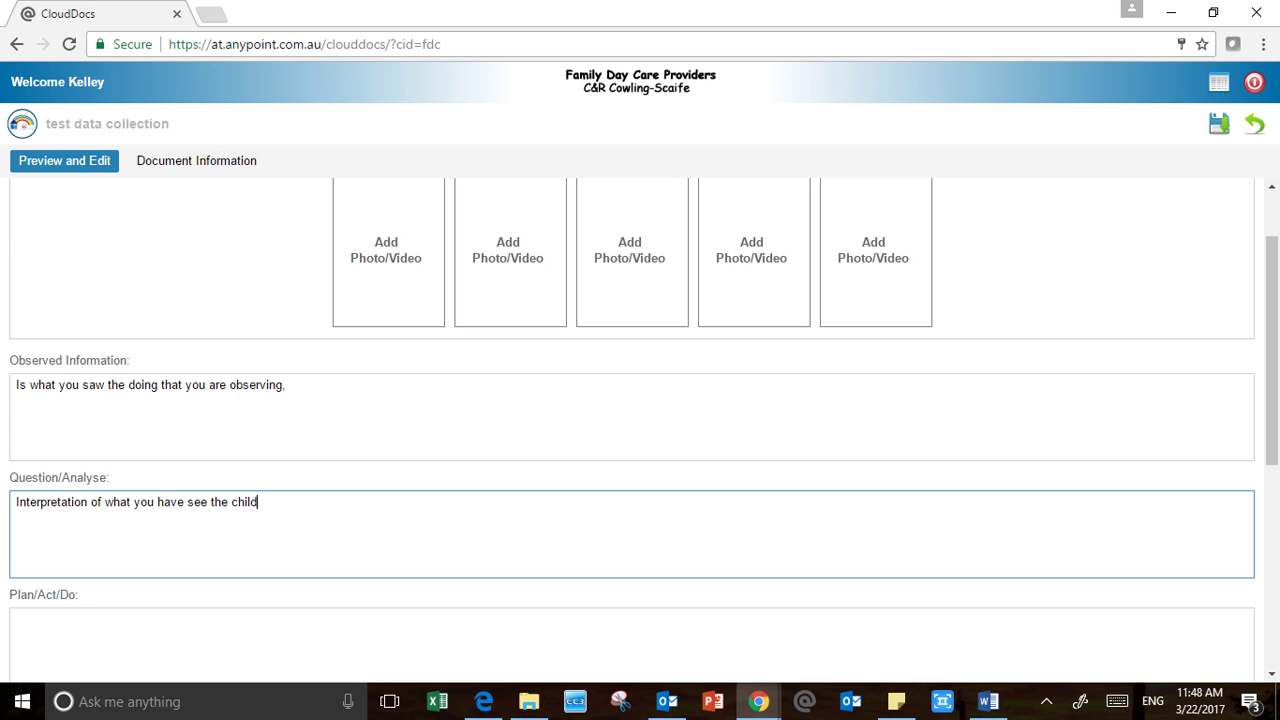
text( learning or yet to learn )
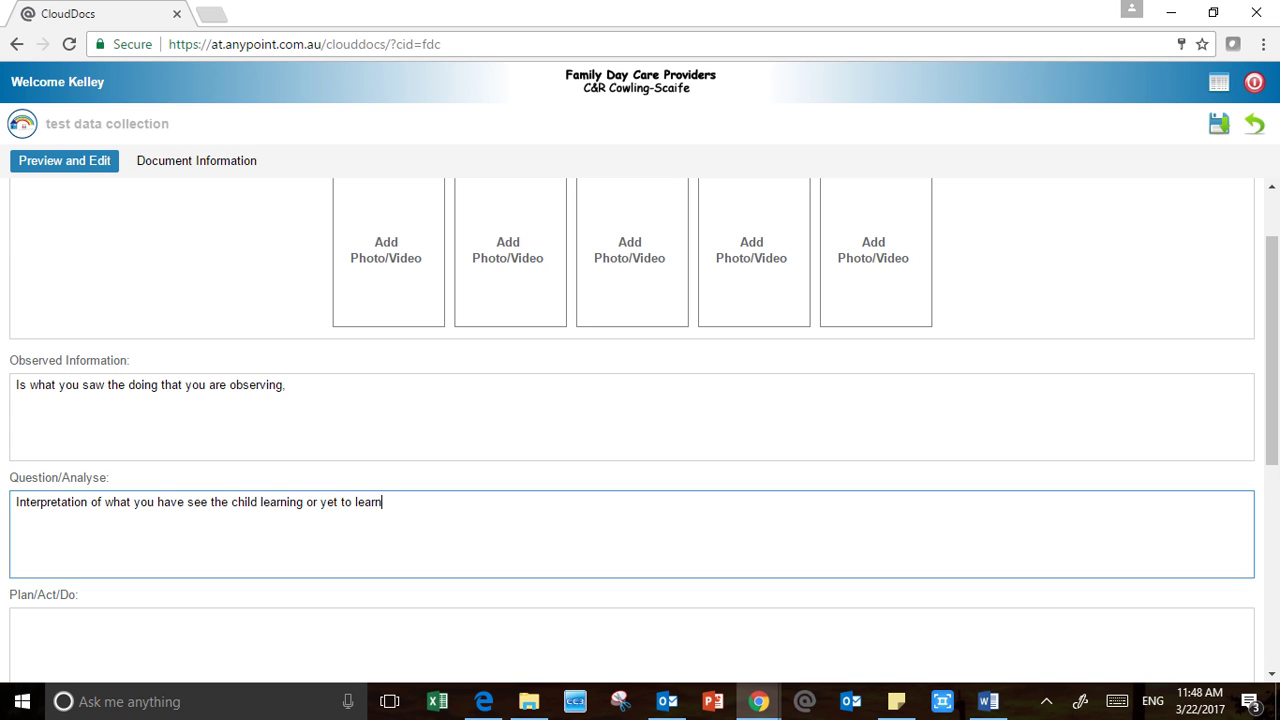
text(- conecting with te)
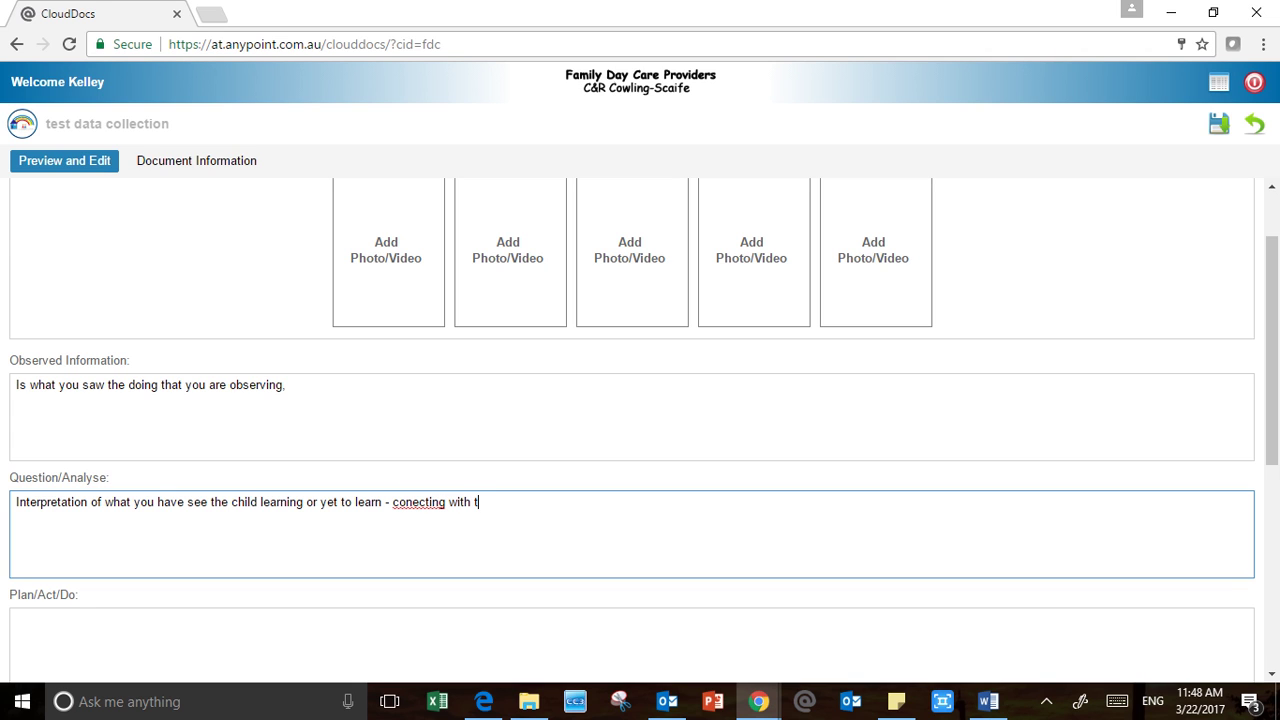
key(BackSpace)
text(he EYLF)
right_click(416, 502)
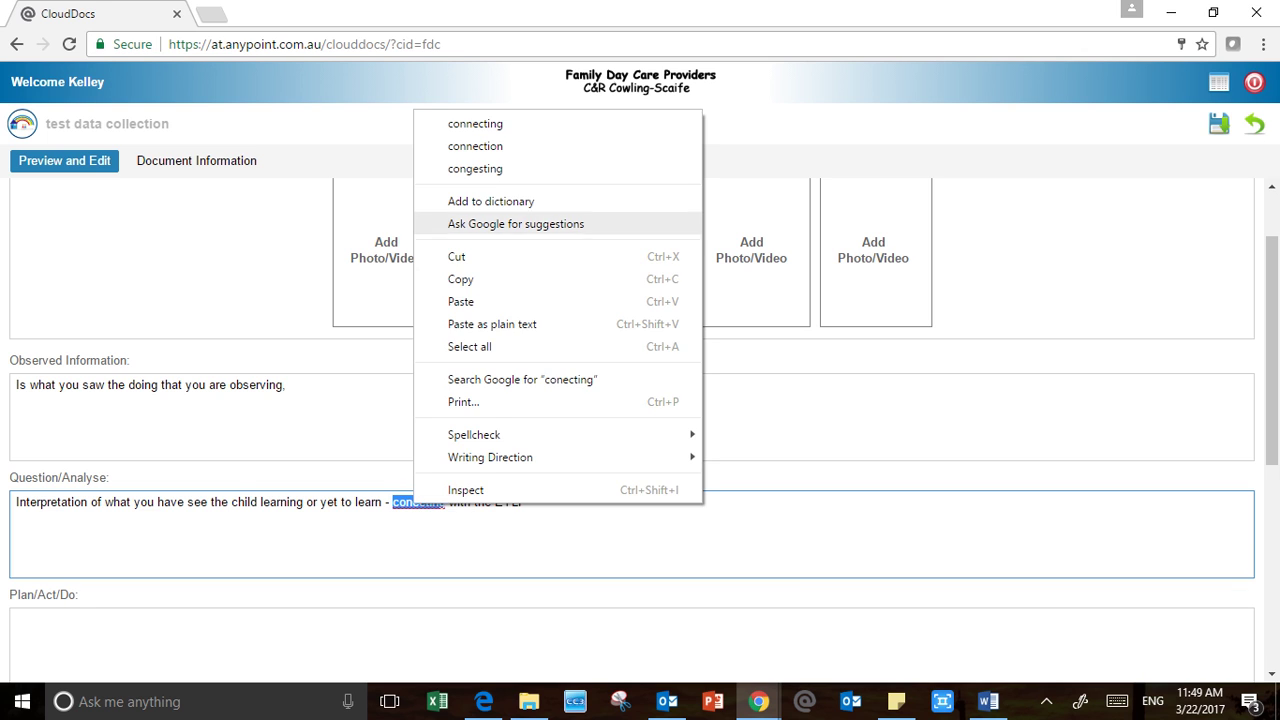
click(475, 123)
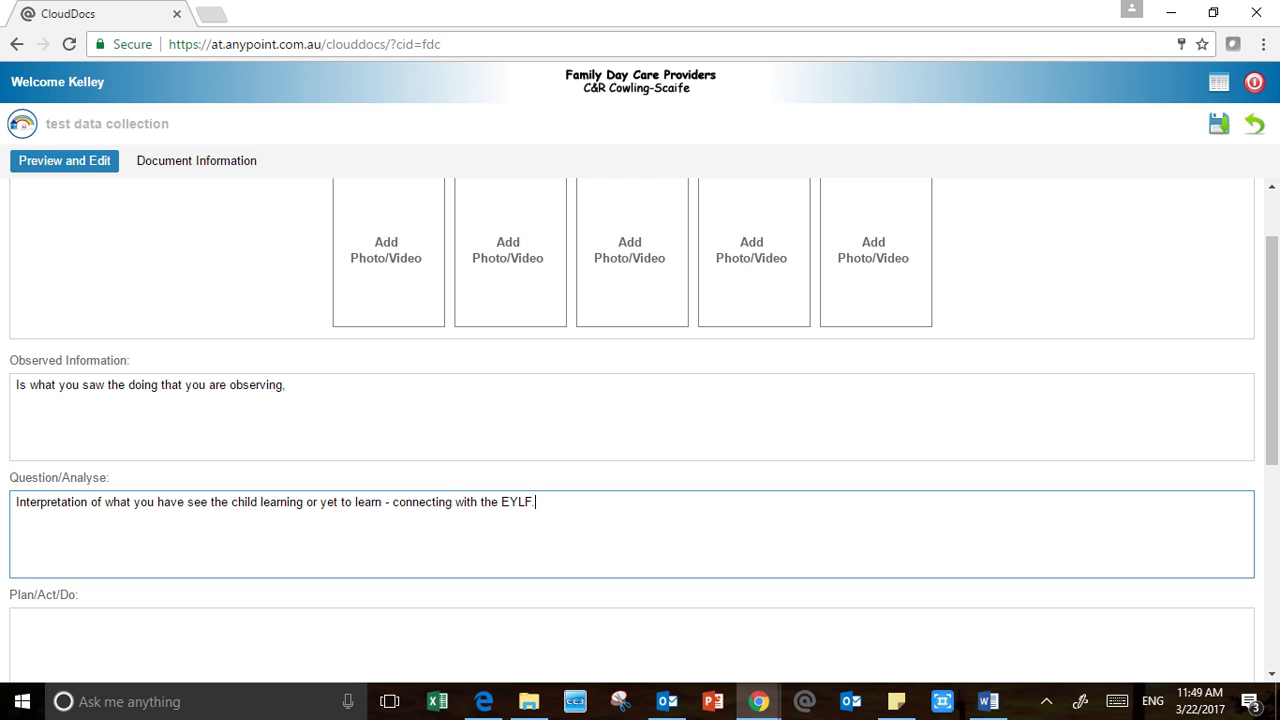
Enter 'Is specific to what you will do next or what you extended on in the moment.' in Plan/Act/Do
scroll(632, 430, down, 2)
click(18, 432)
text(What)
key(BackSpace)
key(BackSpace)
key(BackSpace)
key(BackSpace)
key(BackSpace)
text(Is )
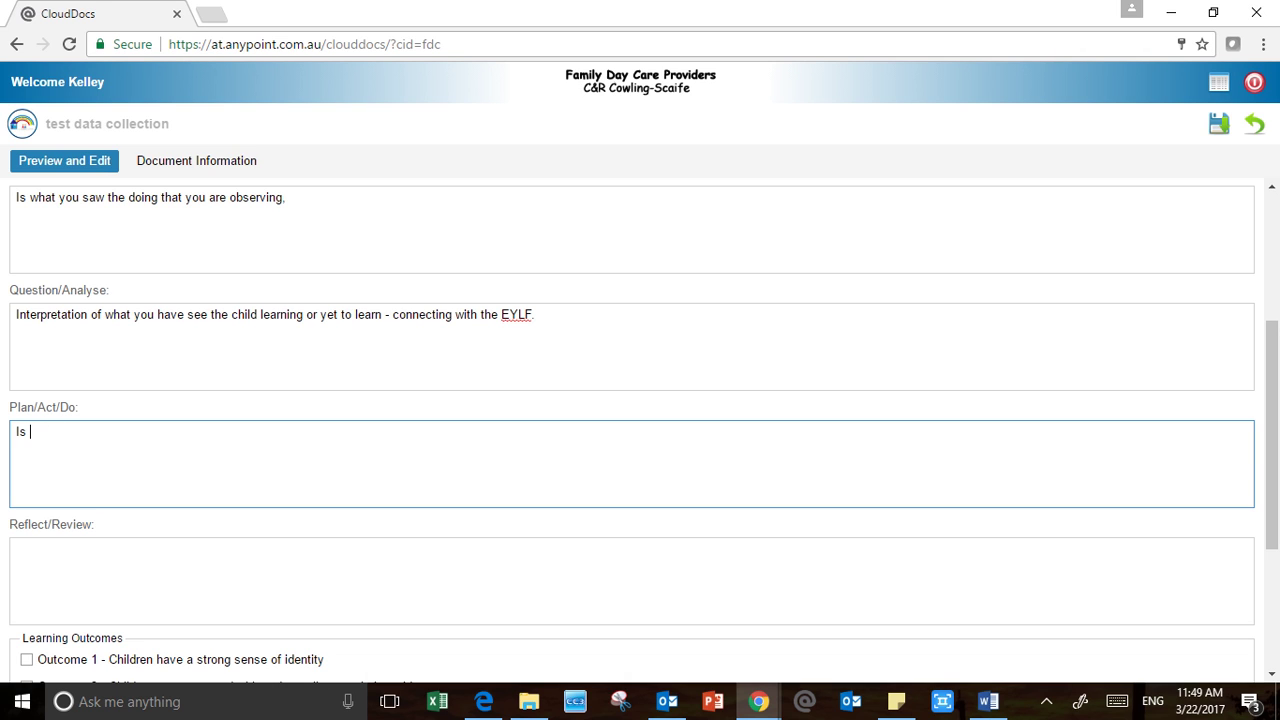
text(specific to what you wi)
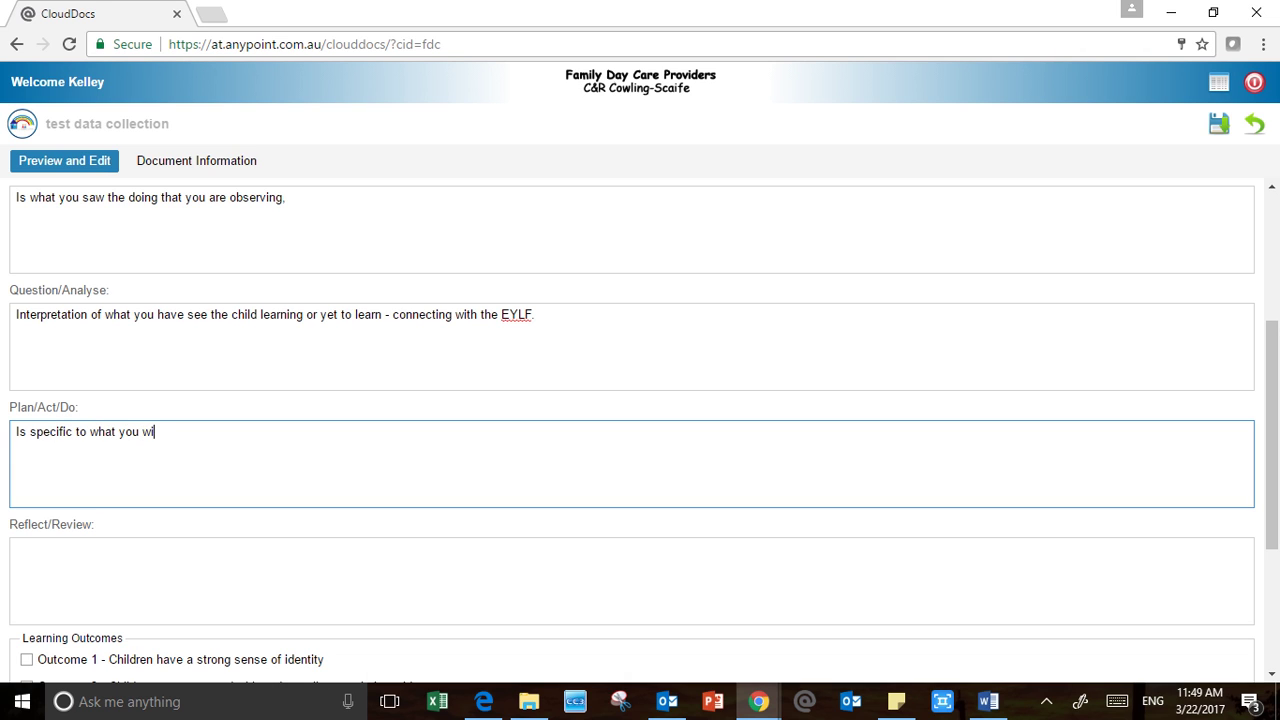
text(ll do next or what you extended)
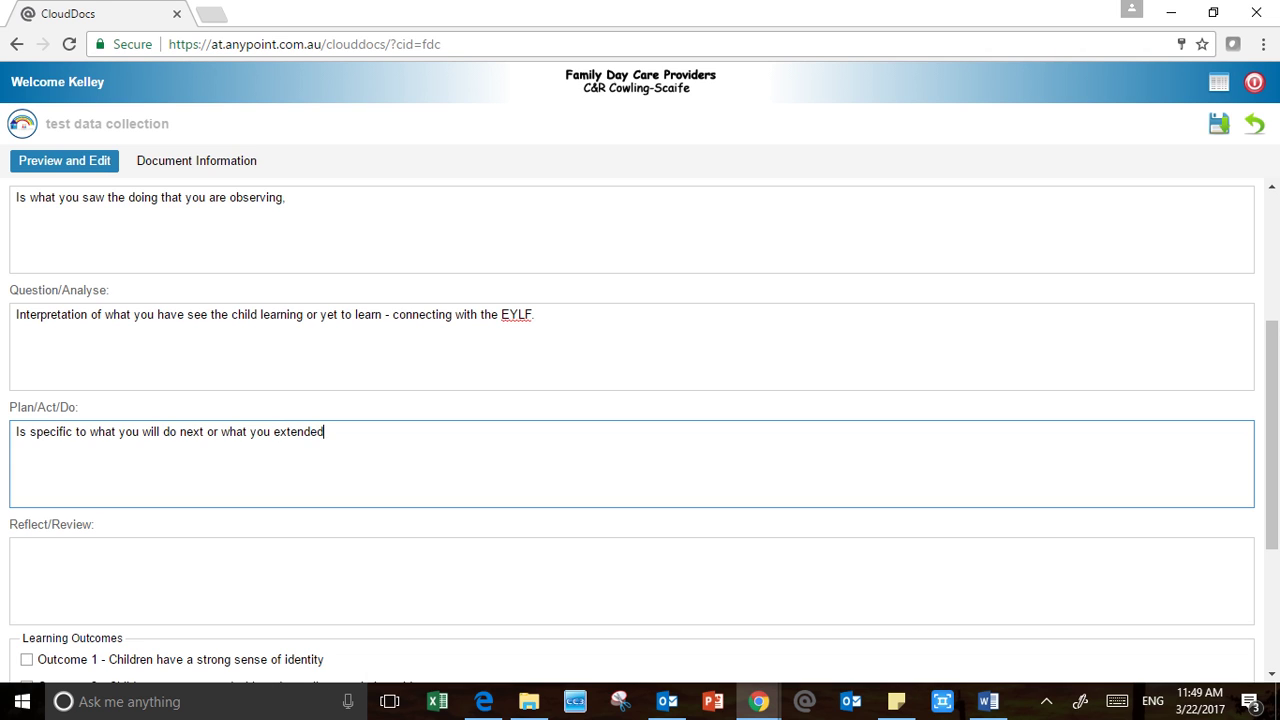
text( on in the mommment)
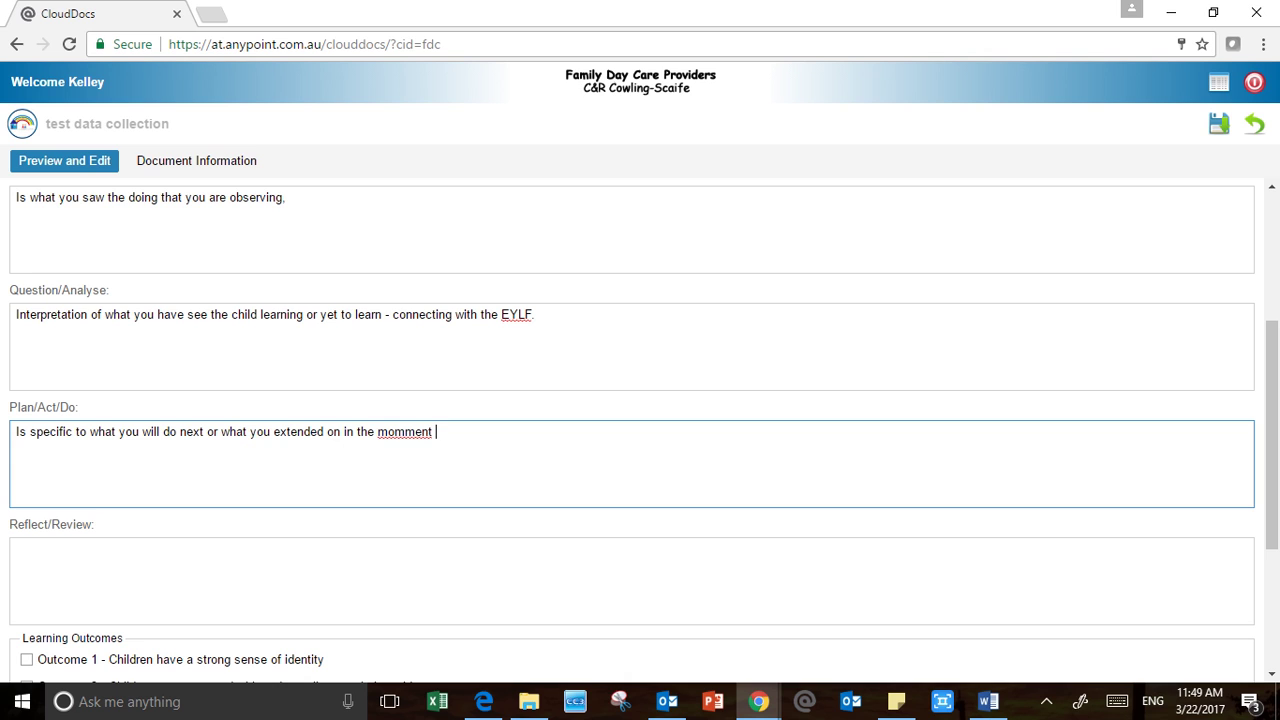
key(BackSpace)
text(.)
right_click(421, 432)
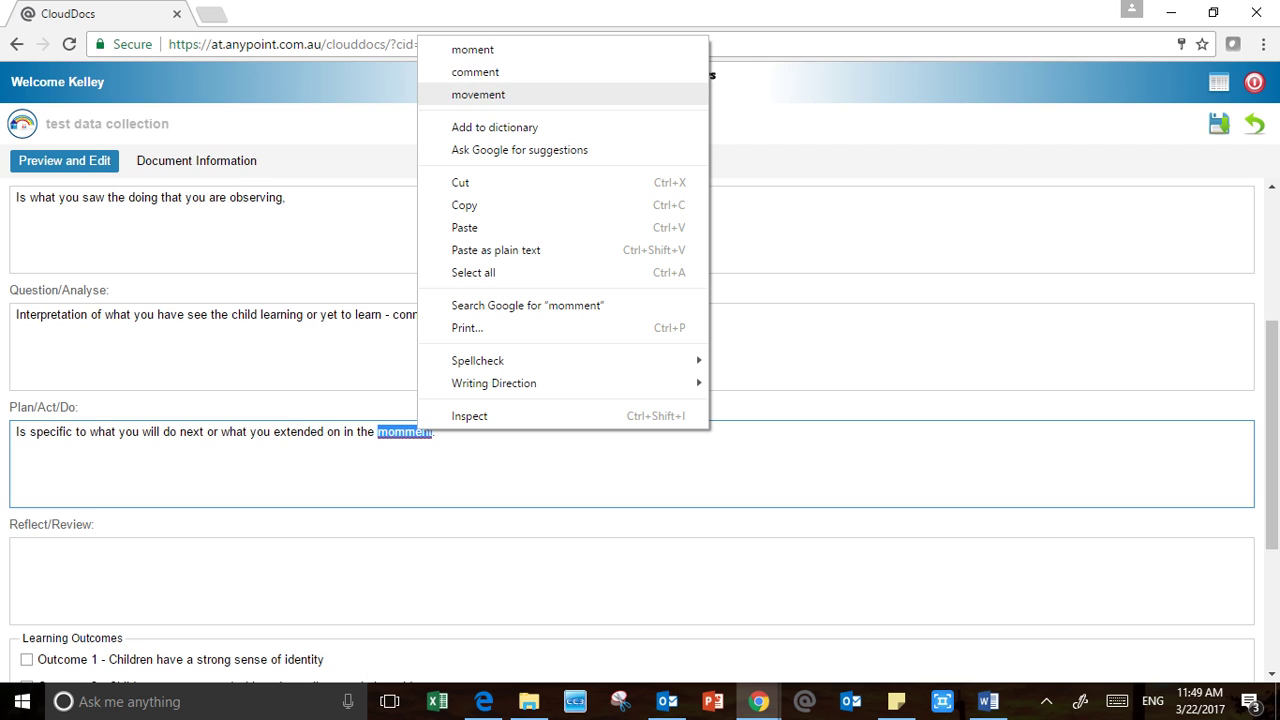
click(473, 50)
click(16, 549)
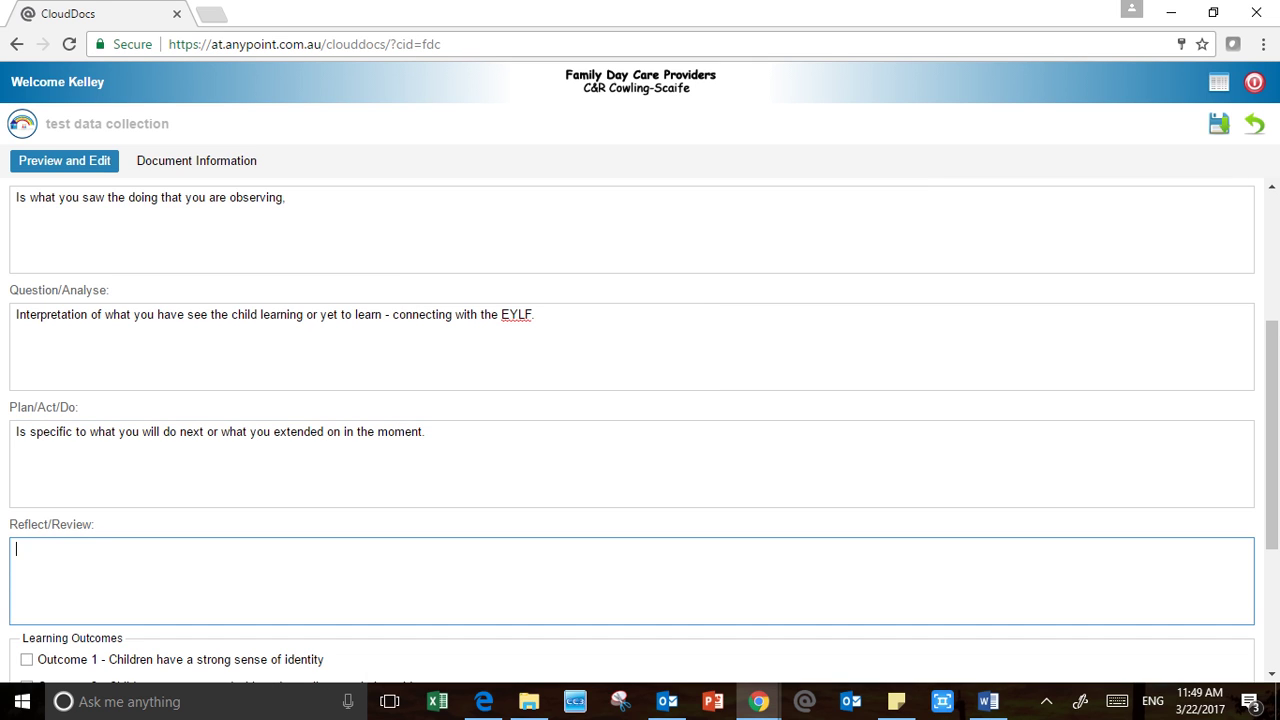
Type the Reflect/Review text about the child's skill, how you will strengthen it, and your educator skills
text(Is a reflection on the child's skill na)
text(d)
key(BackSpace)
key(BackSpace)
key(BackSpace)
text(and how you will )
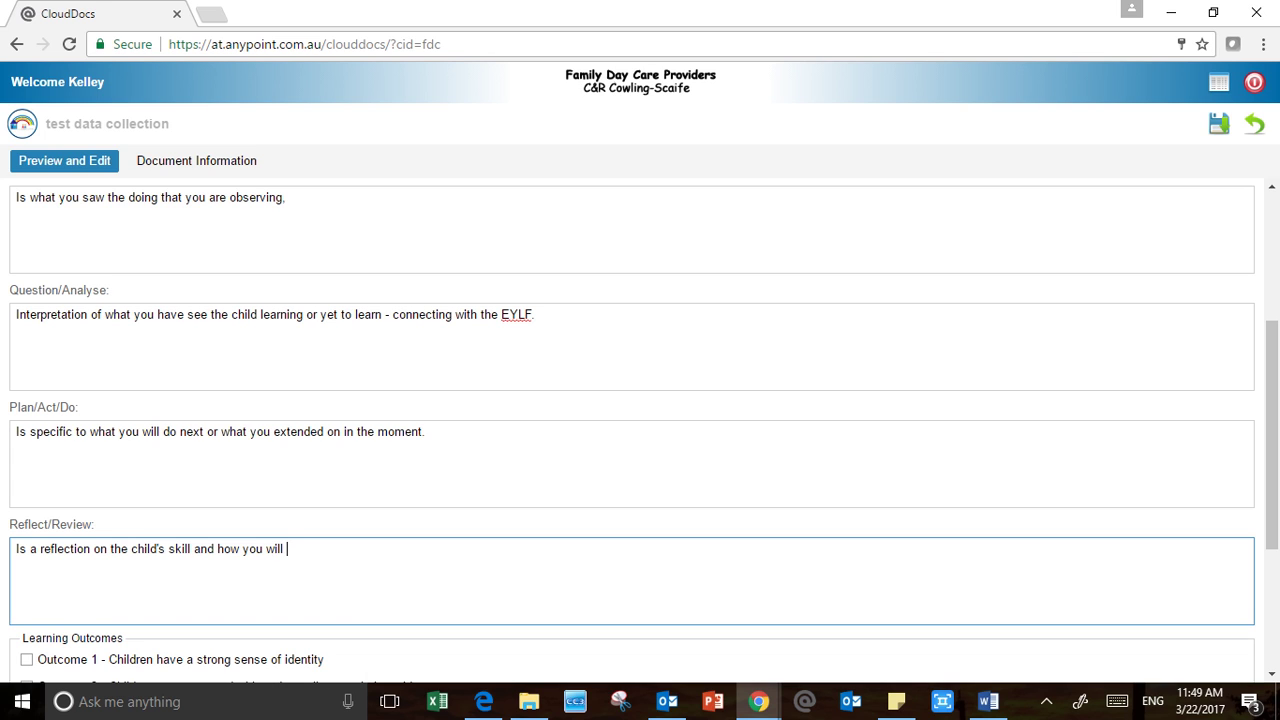
text(streghten)
scroll(318, 455, up, 1)
scroll(318, 455, down, 2)
right_click(312, 455)
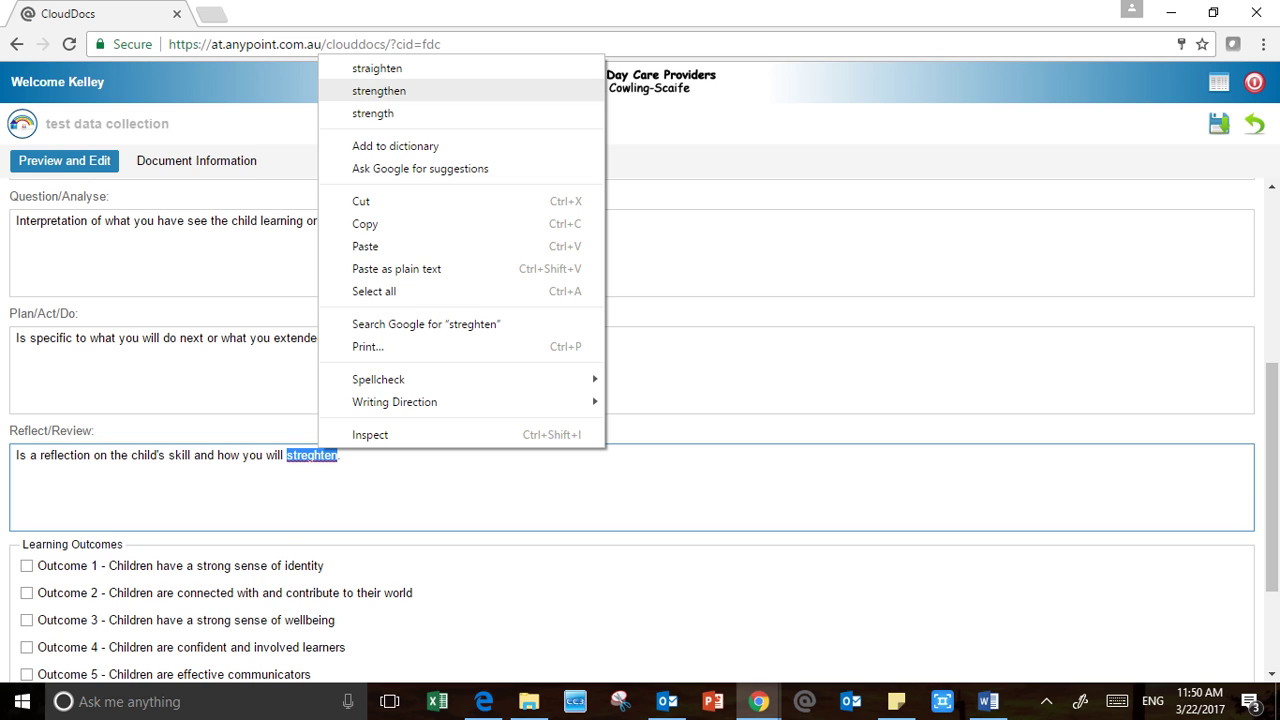
click(379, 90)
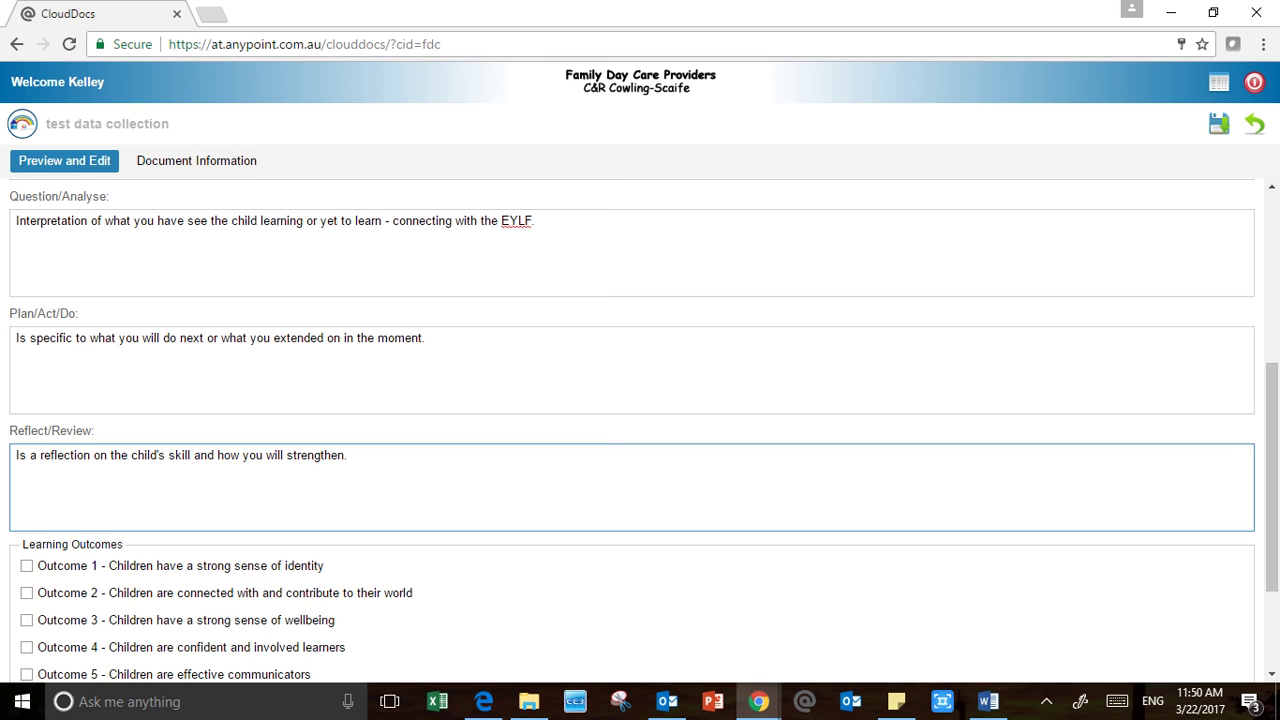
text(talk about your skills a)
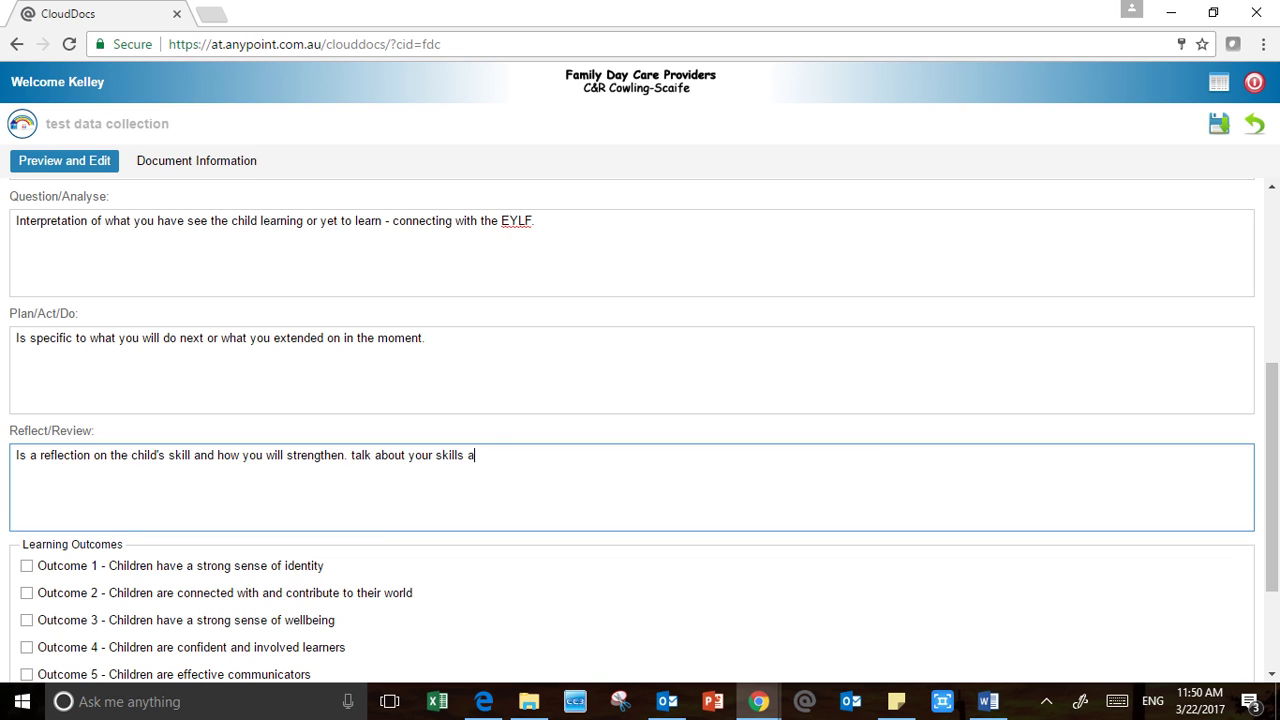
text(s an eductor)
key(BackSpace)
key(BackSpace)
key(BackSpace)
key(BackSpace)
key(BackSpace)
text(cator)
text(.)
scroll(640, 430, down, 2)
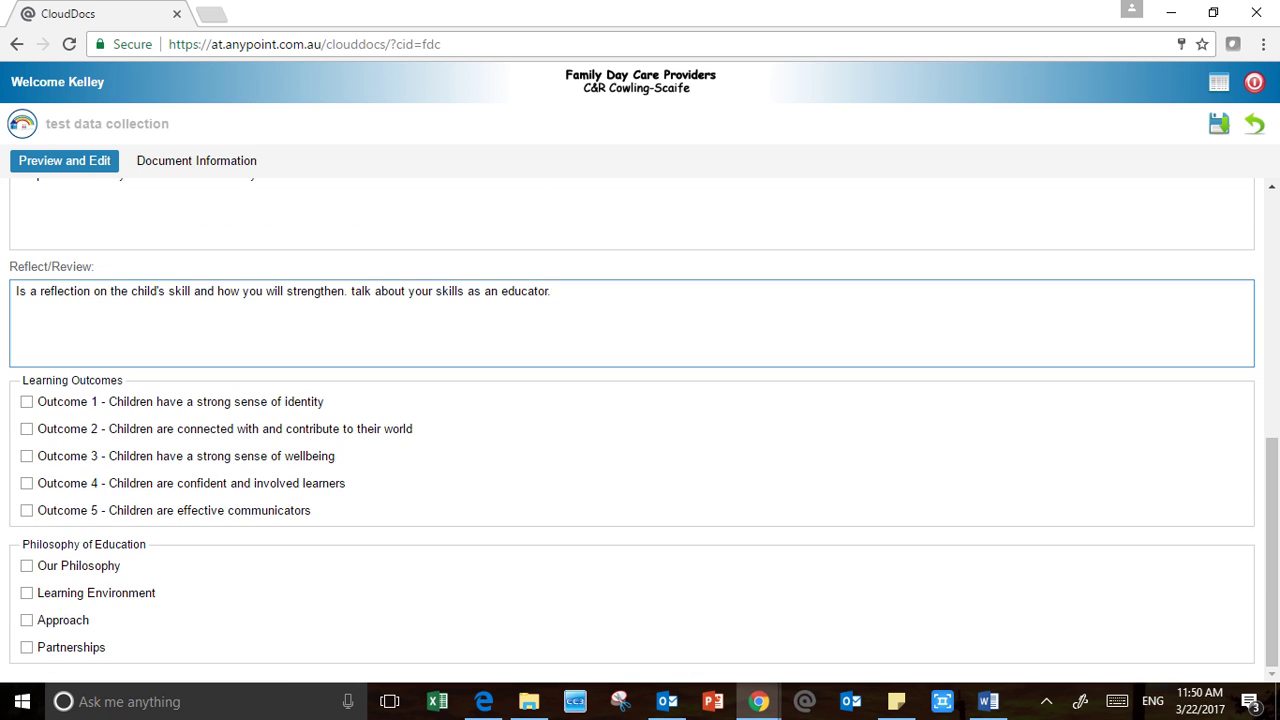
Tick Outcome 1 and one of its sub-points, then save the form
click(27, 402)
scroll(640, 430, down, 6)
scroll(640, 430, down, 1)
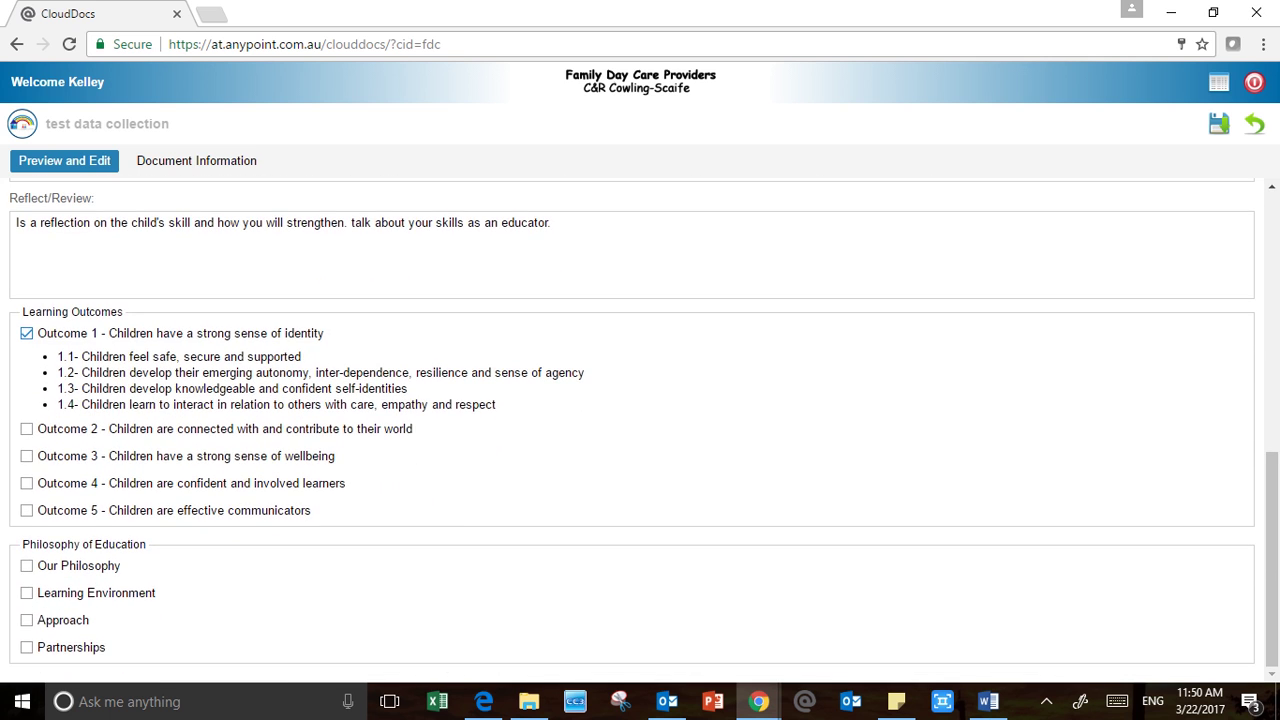
click(27, 566)
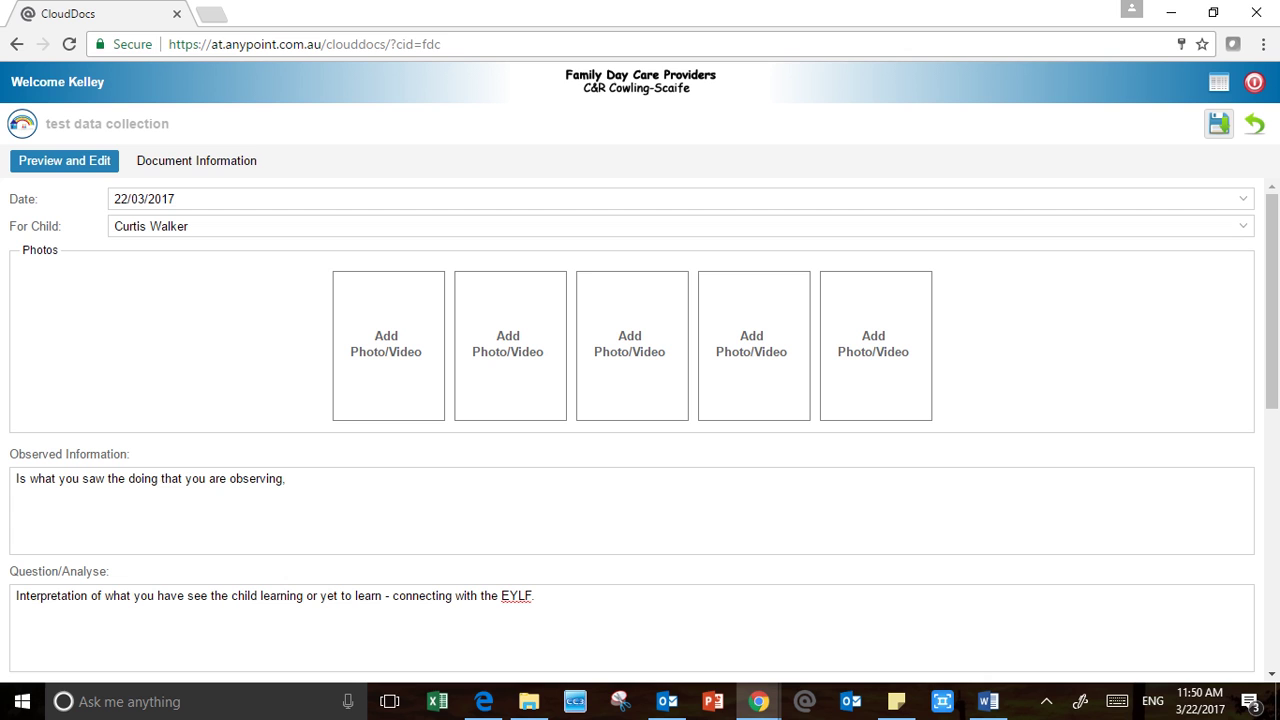
click(1219, 123)
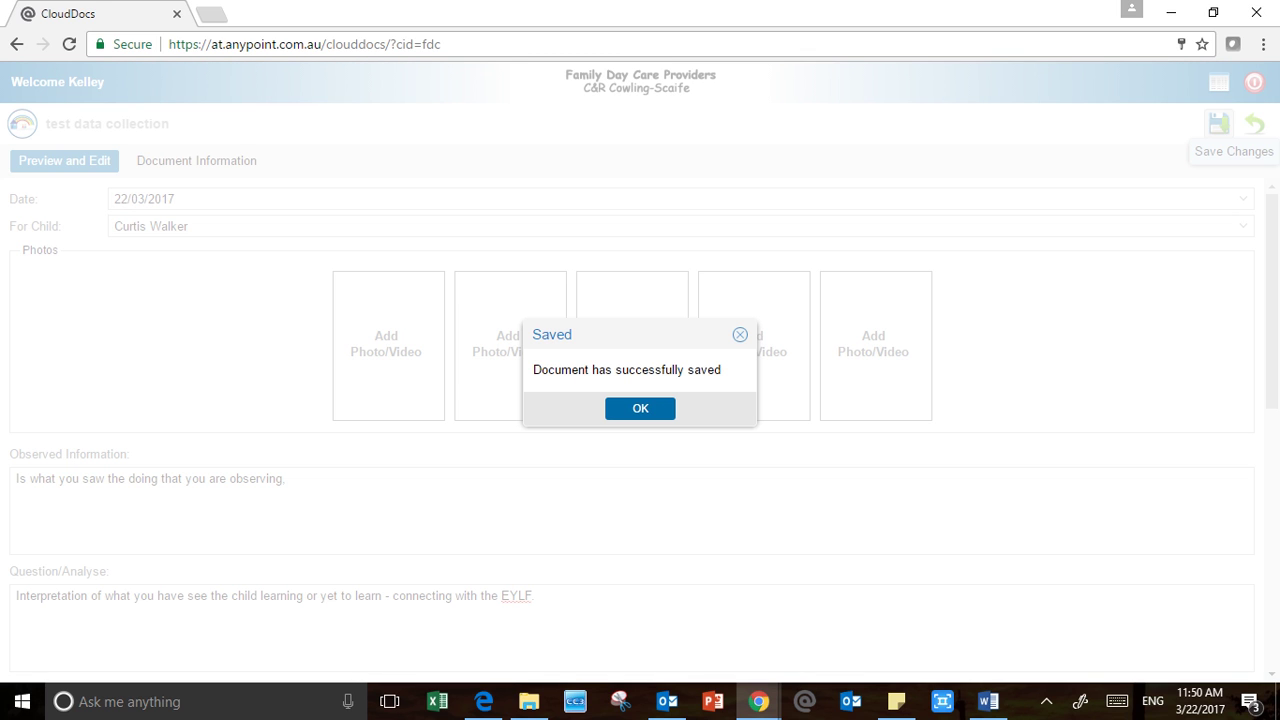
click(640, 408)
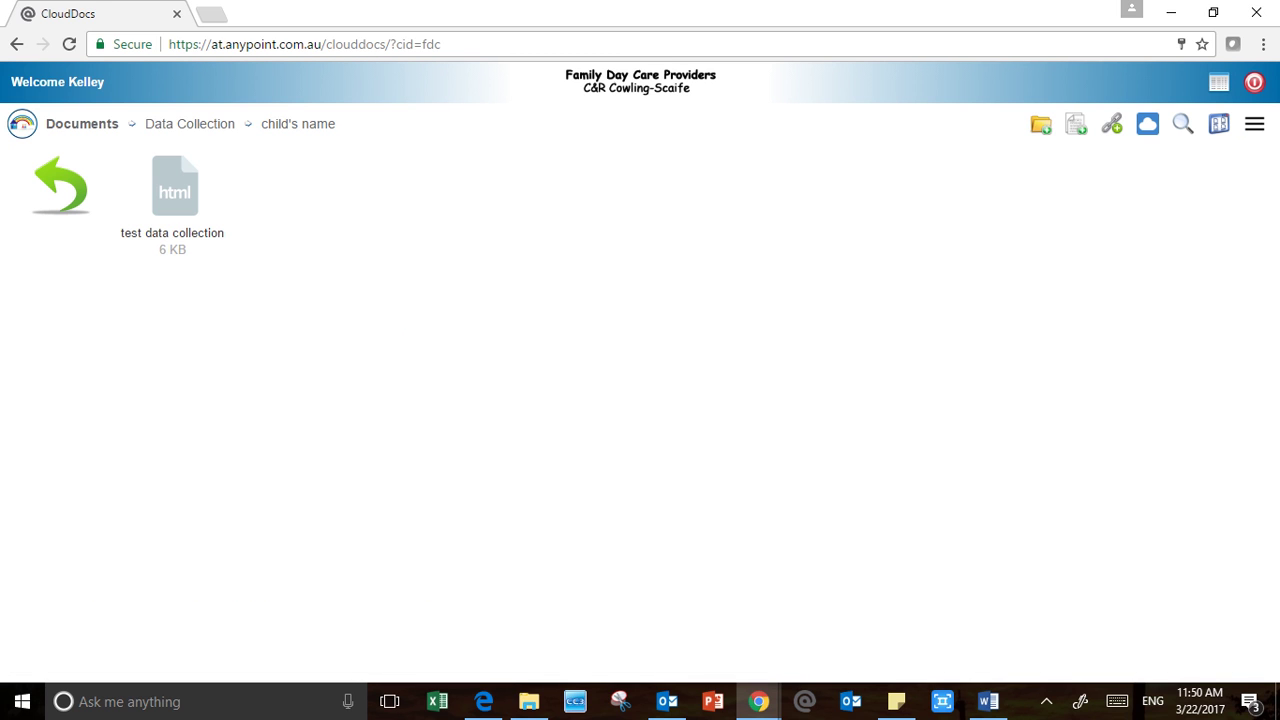
Open test data collection to review it, then return to its folder
double_click(175, 190)
scroll(640, 430, down, 4)
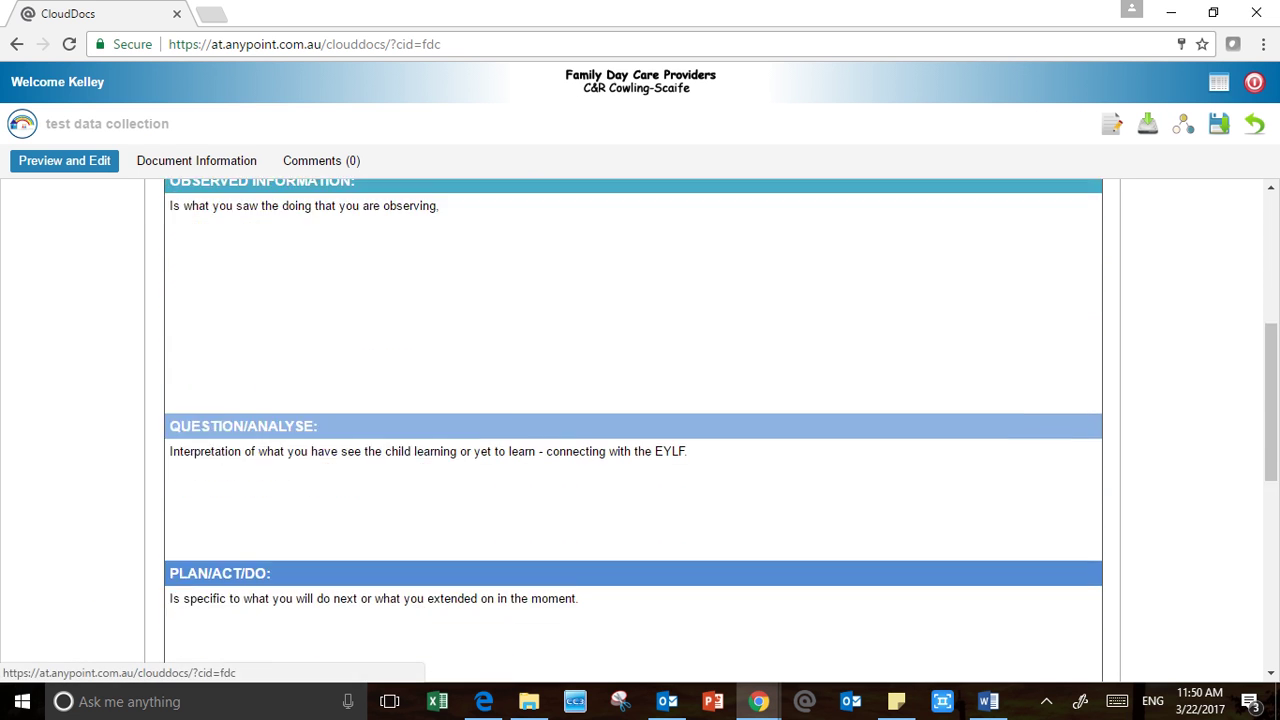
scroll(640, 430, down, 6)
scroll(640, 430, up, 7)
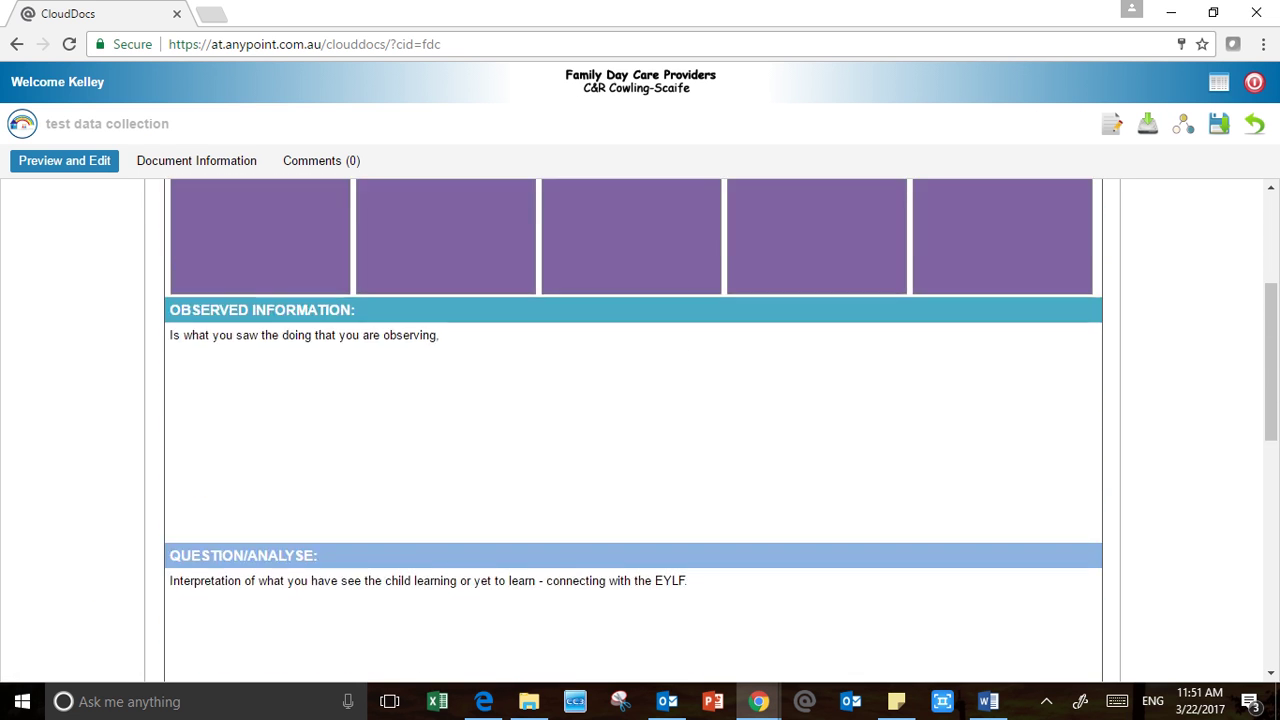
scroll(640, 430, up, 3)
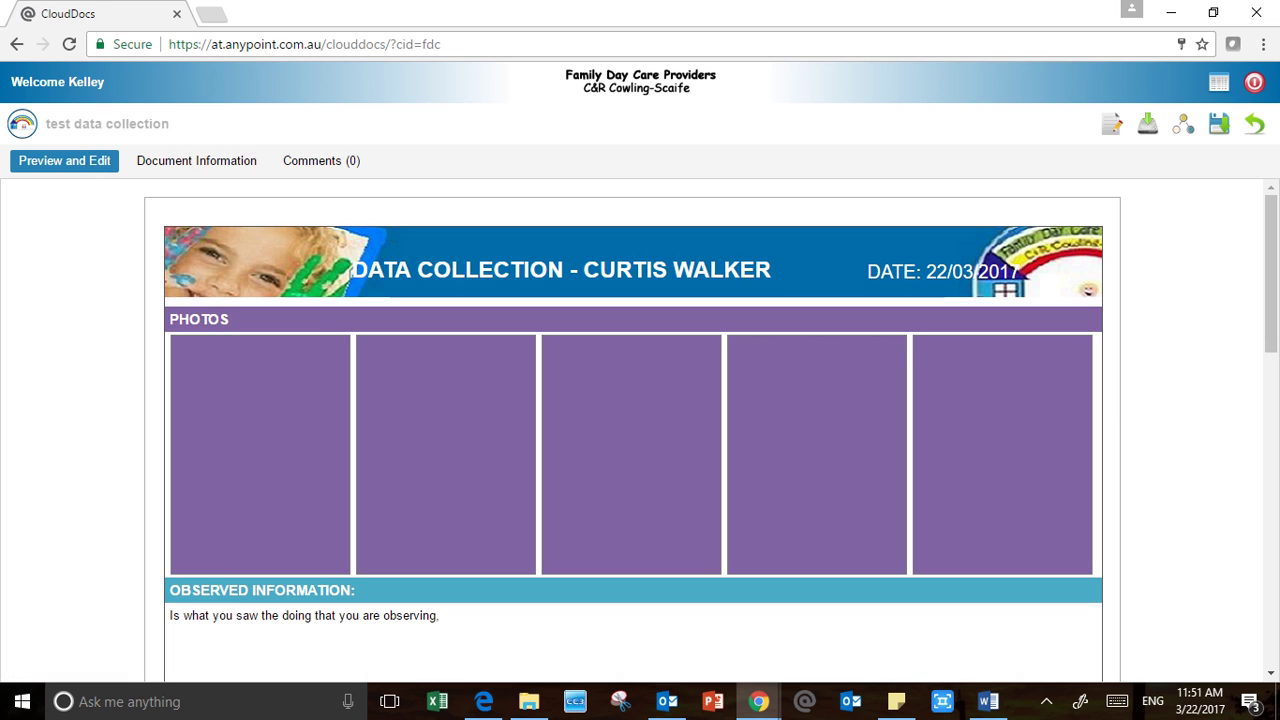
click(1254, 123)
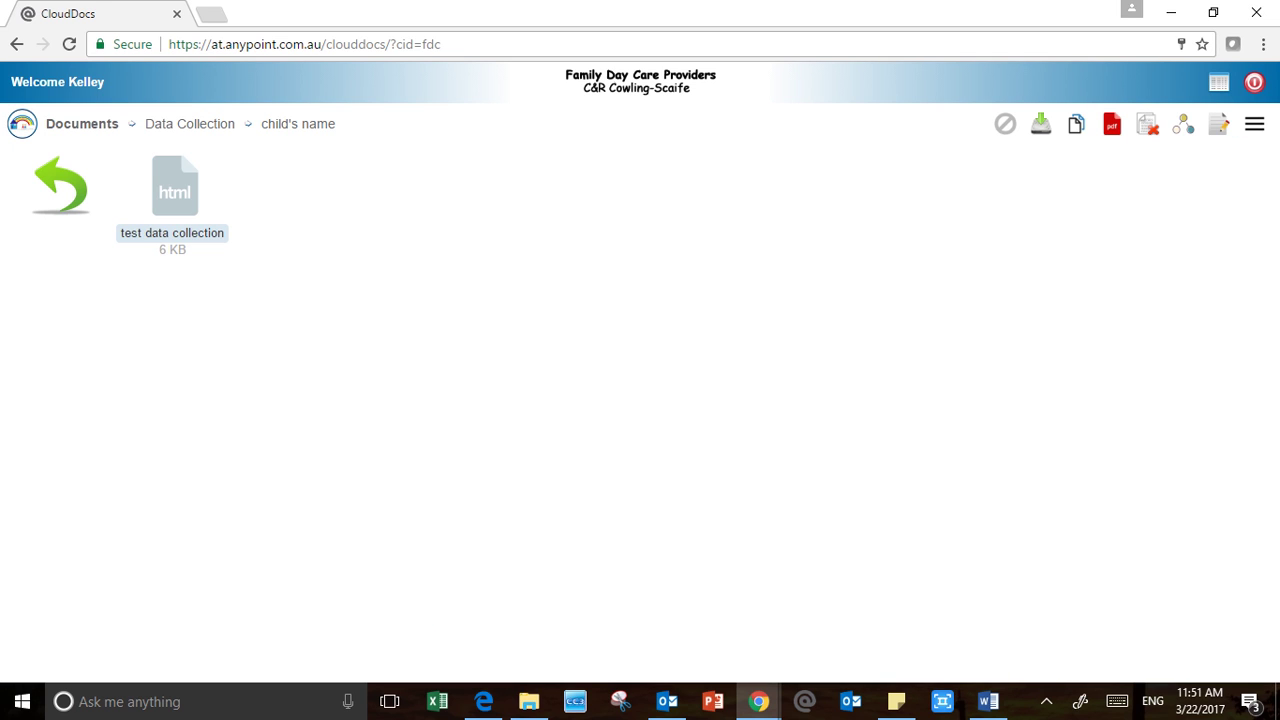
Convert test data collection to PDF and go back up to the Documents folder
click(1112, 123)
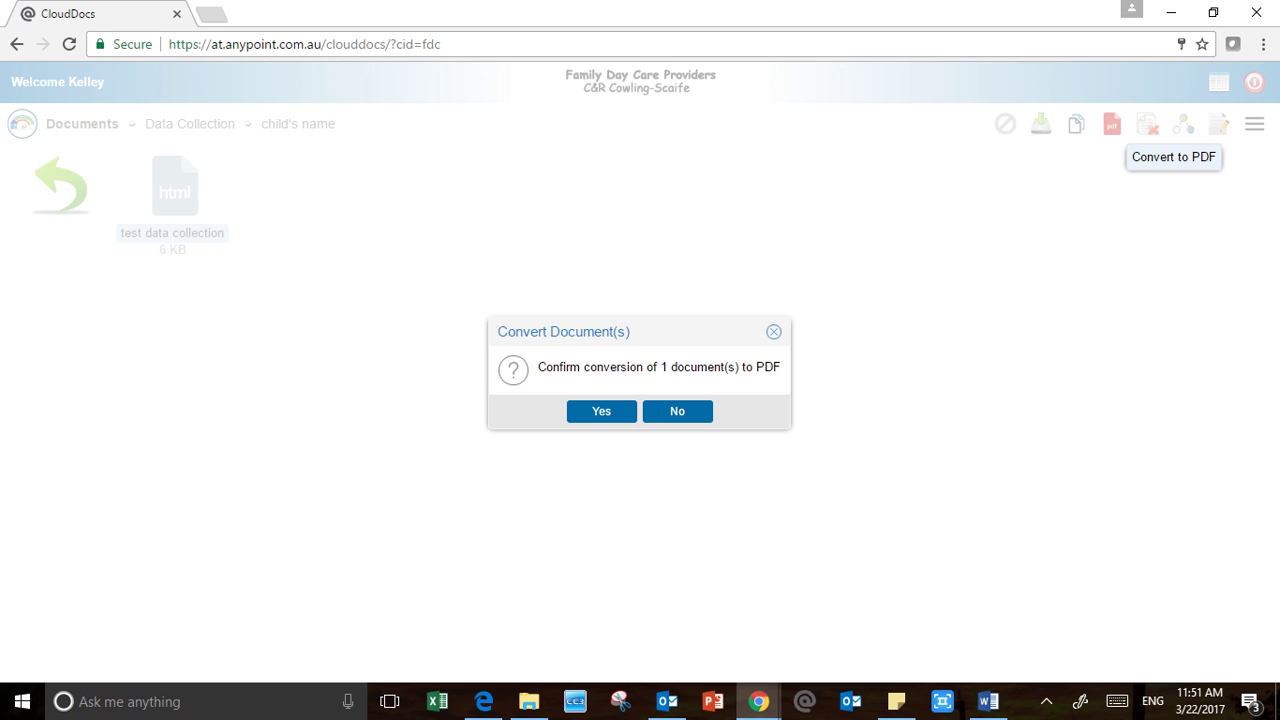
click(601, 411)
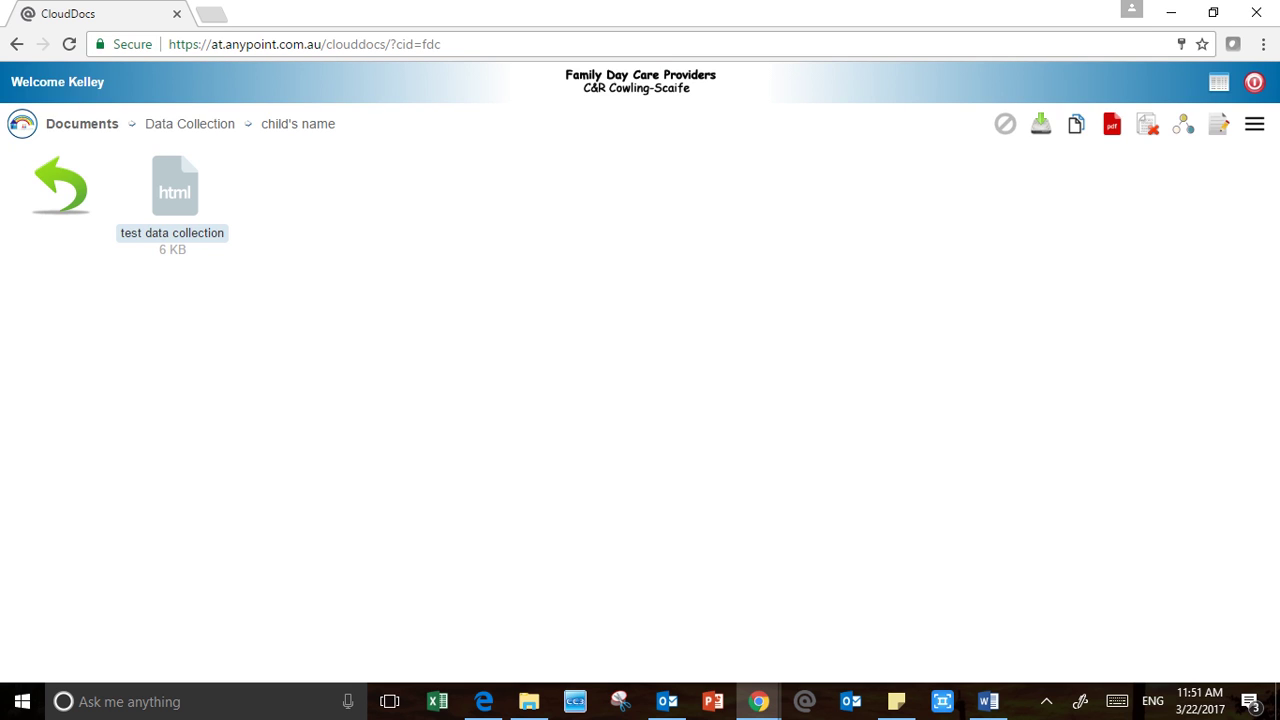
click(639, 408)
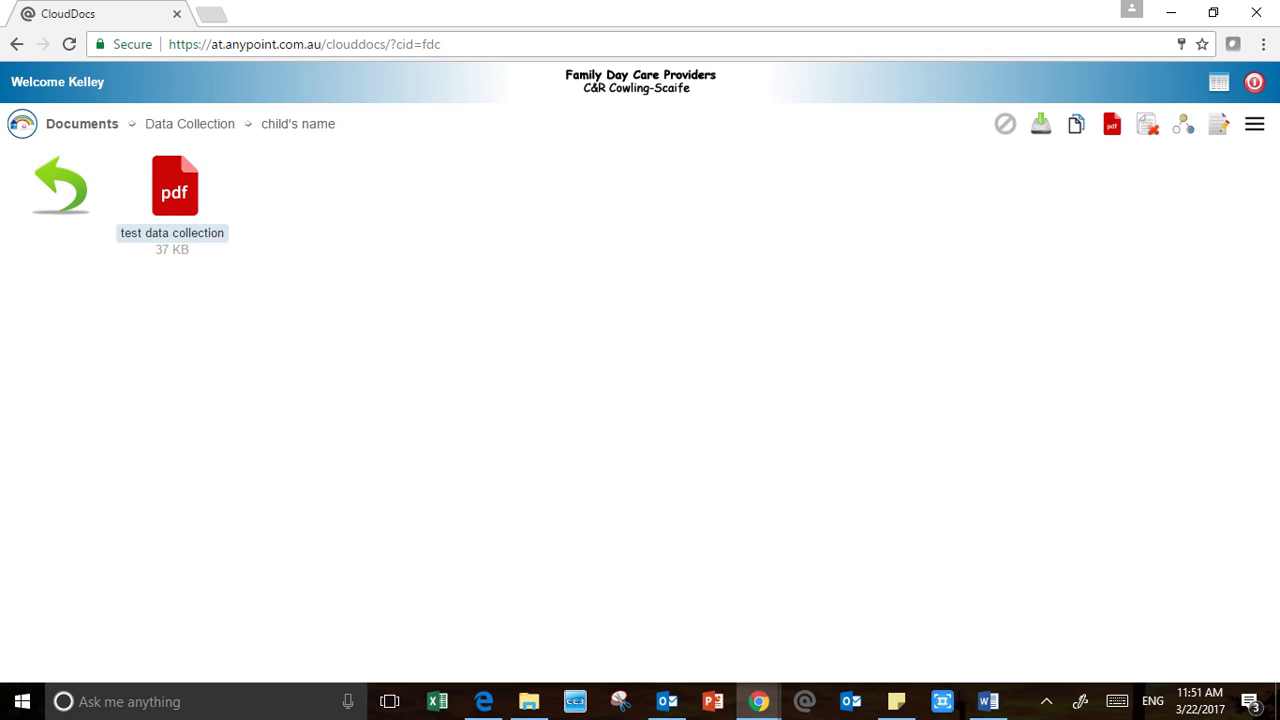
click(61, 186)
click(61, 186)
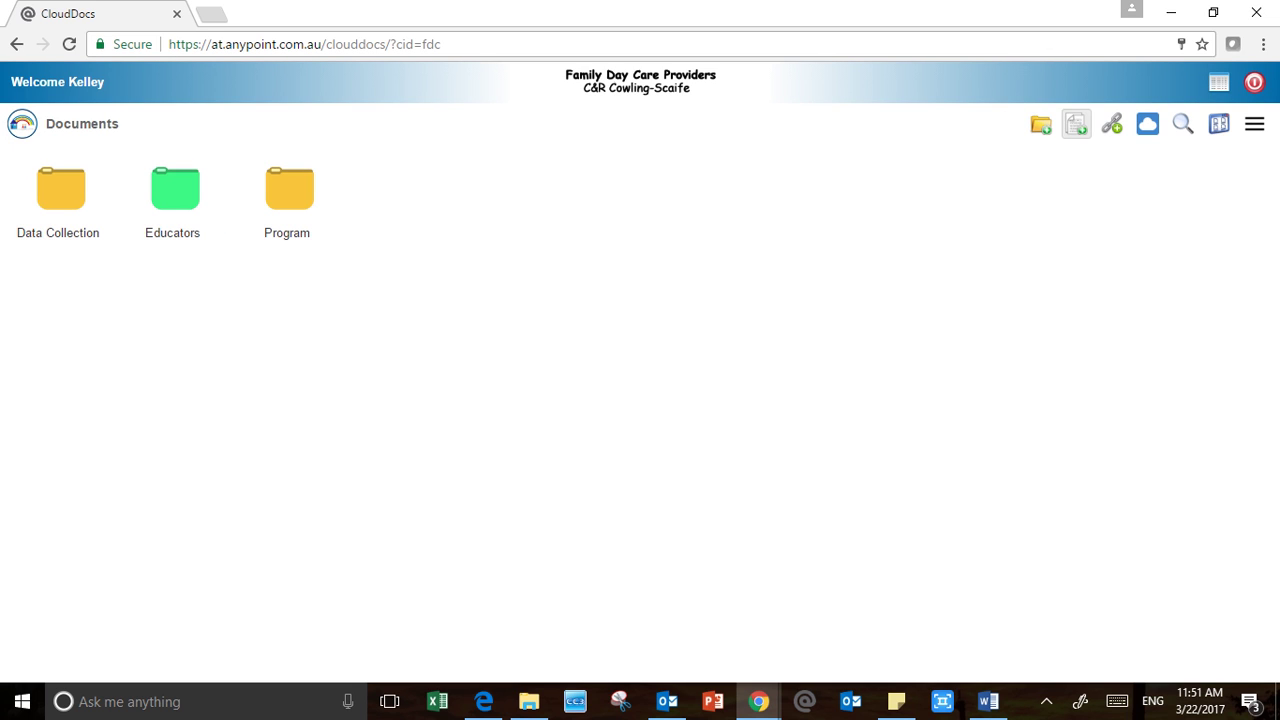
click(1076, 123)
text(test)
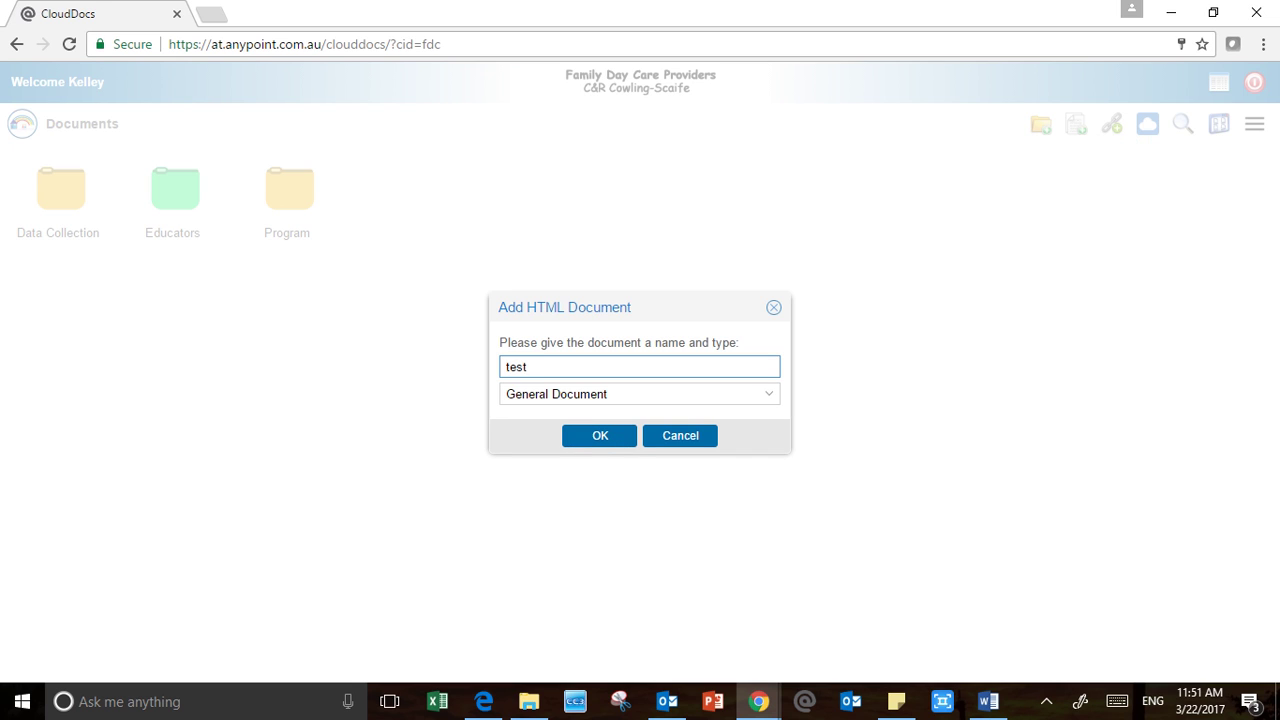
key(Return)
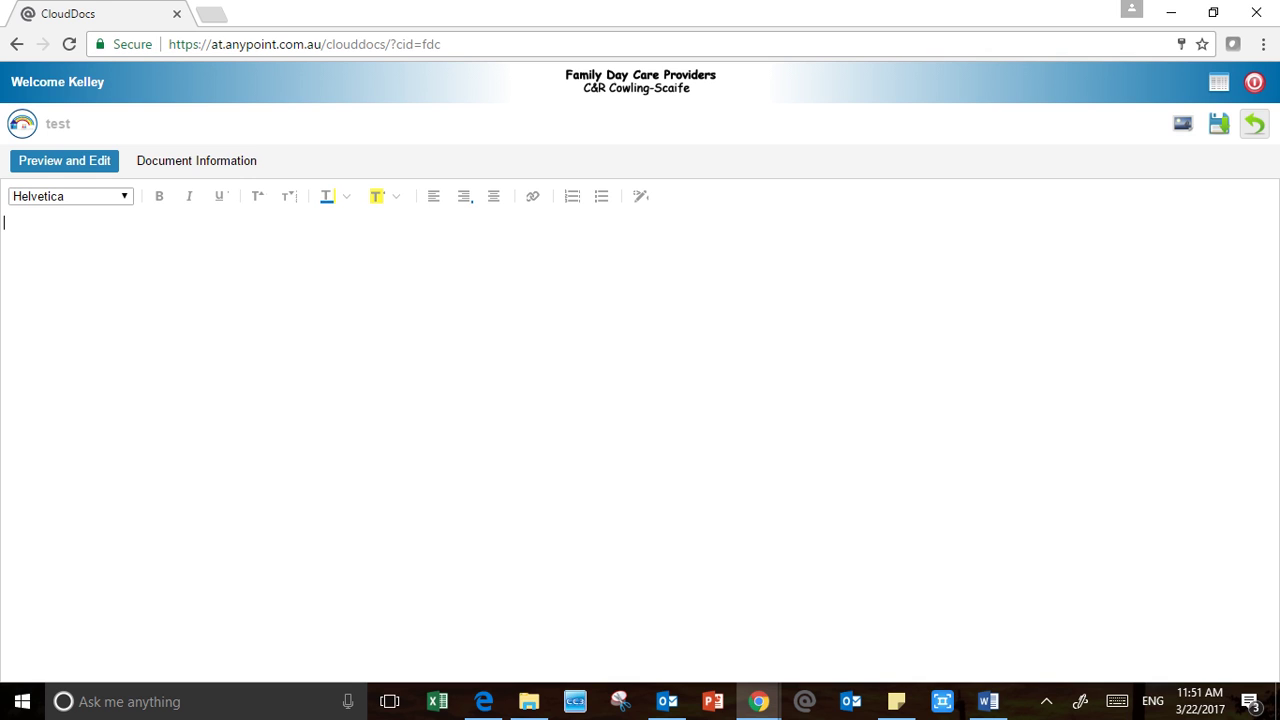
click(1254, 123)
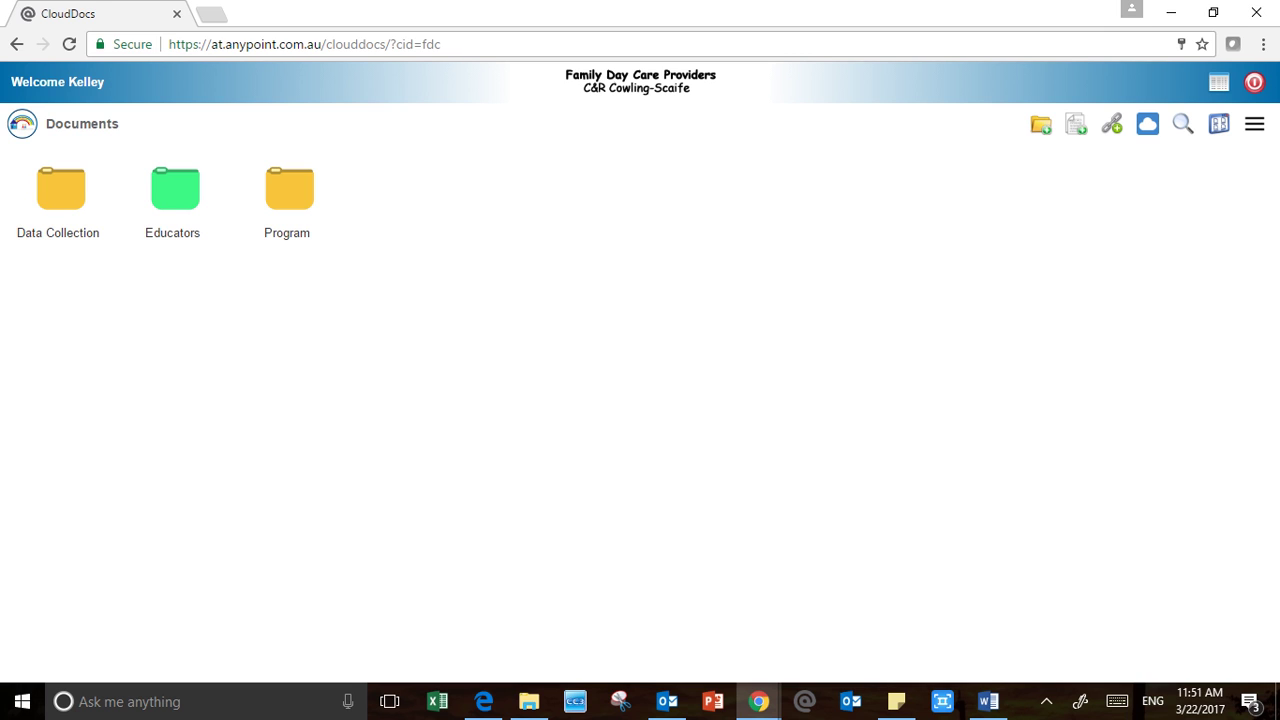
Create a new Data Collection HTML document named 'test'
click(1076, 123)
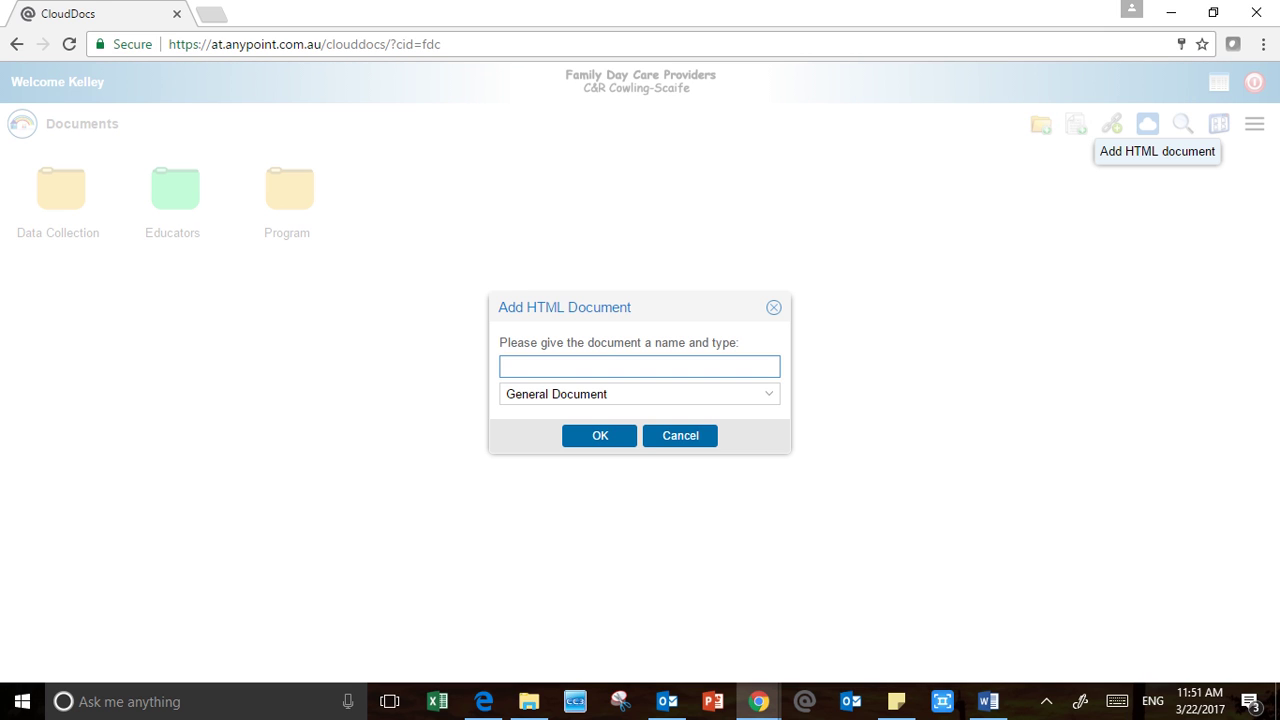
text(test)
click(769, 394)
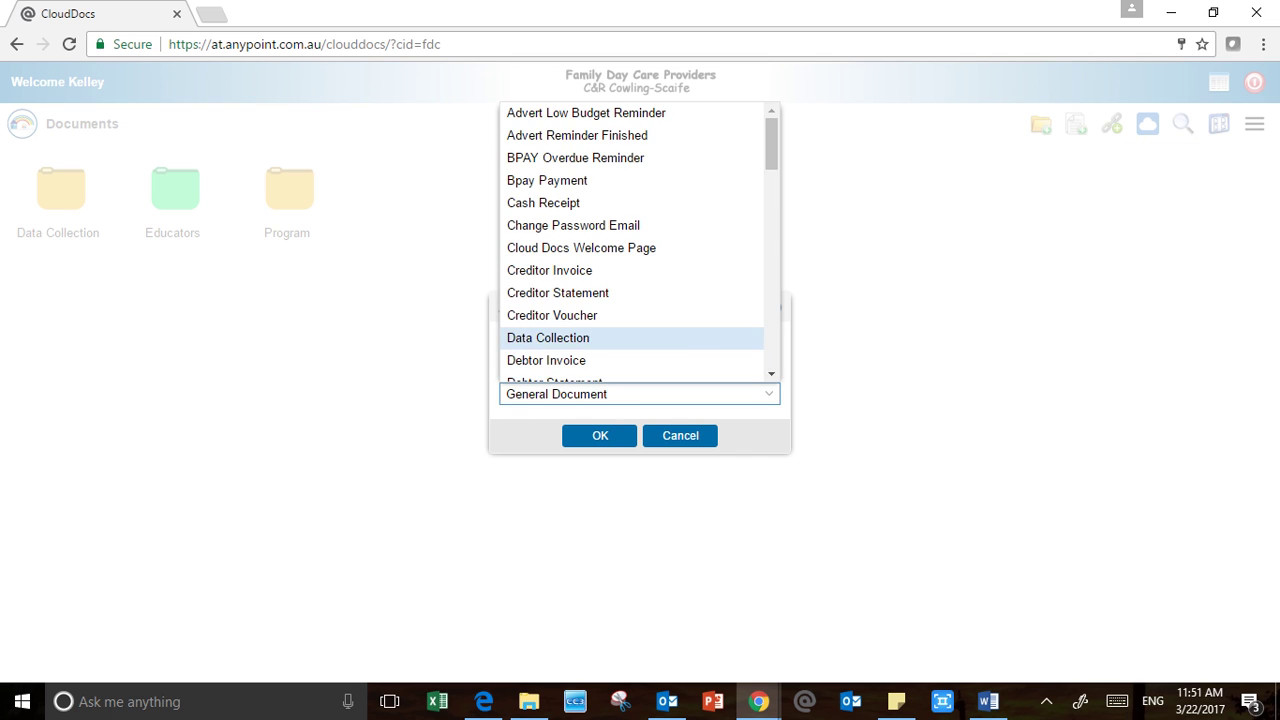
click(548, 337)
click(600, 435)
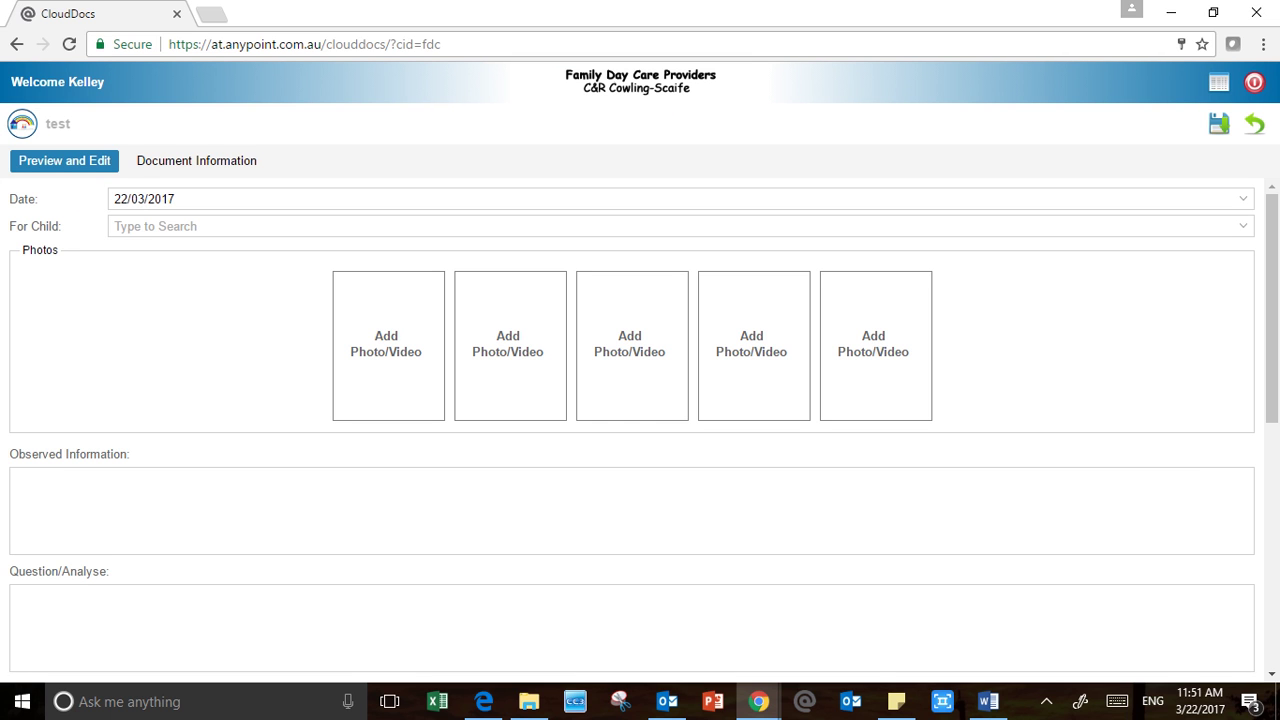
Pick the child in For Child, save the test document, and select it in Documents
click(156, 226)
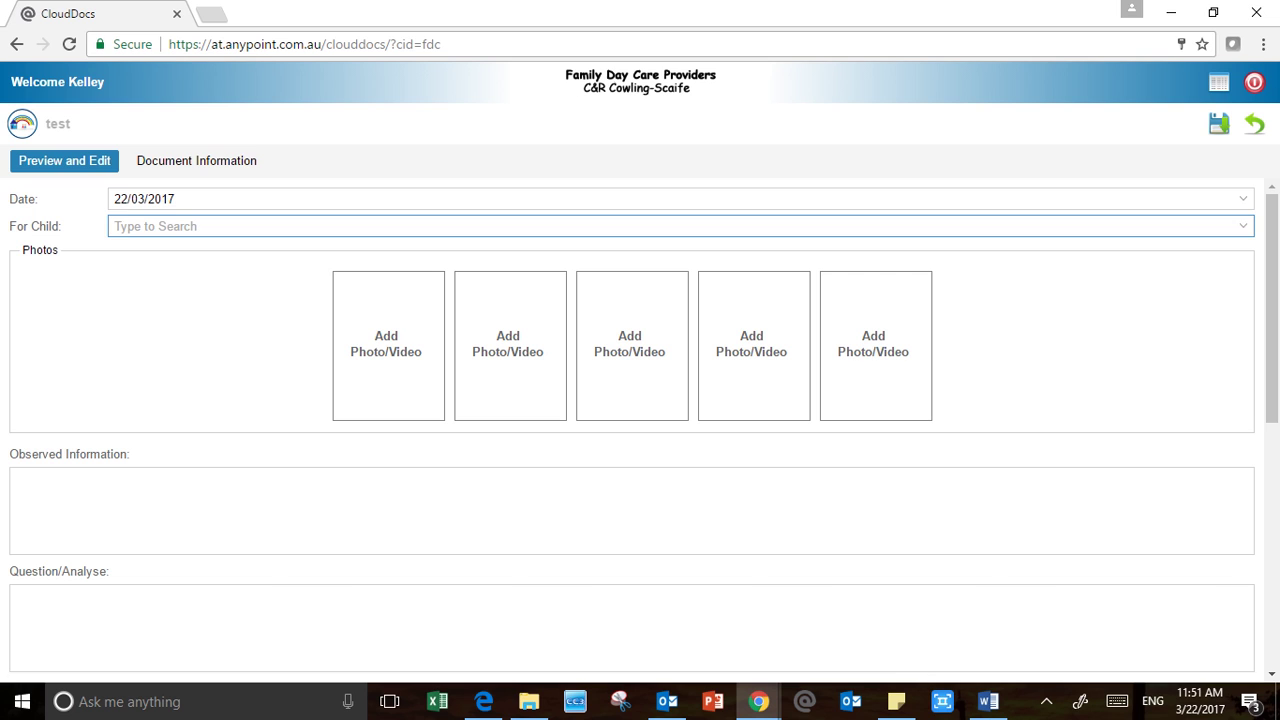
text(curst)
key(BackSpace)
key(BackSpace)
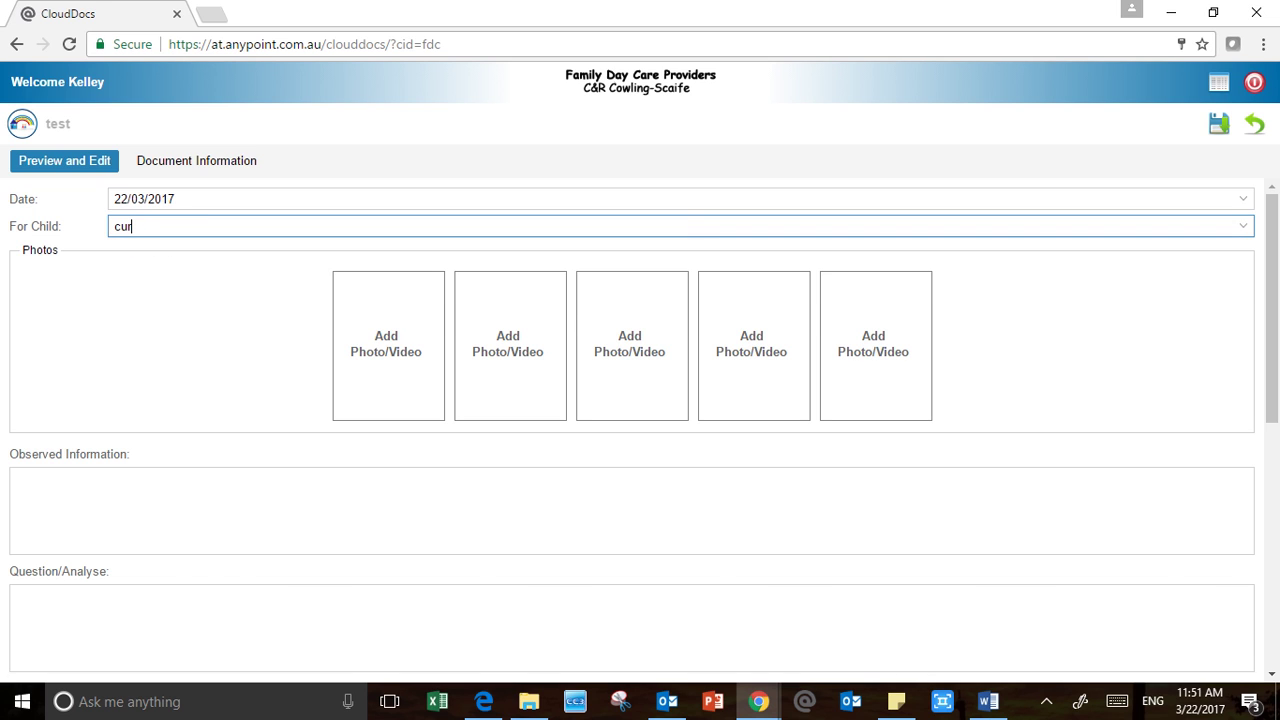
key(Return)
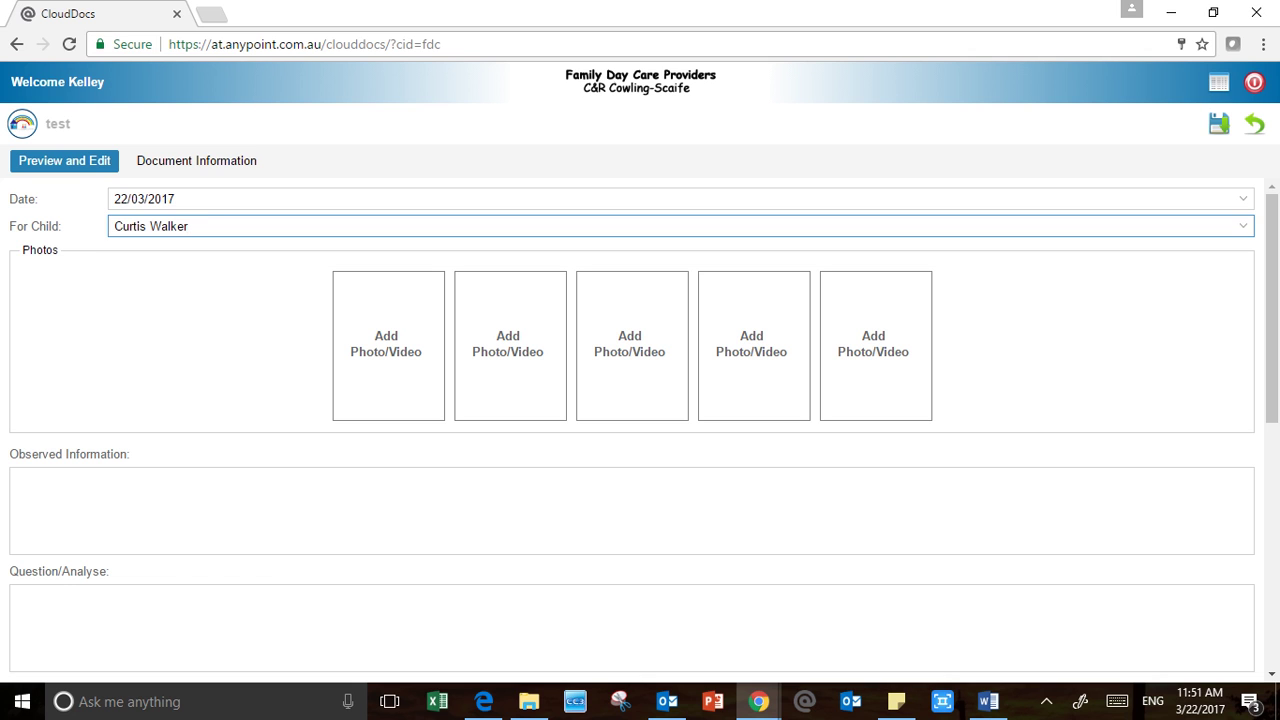
click(1218, 123)
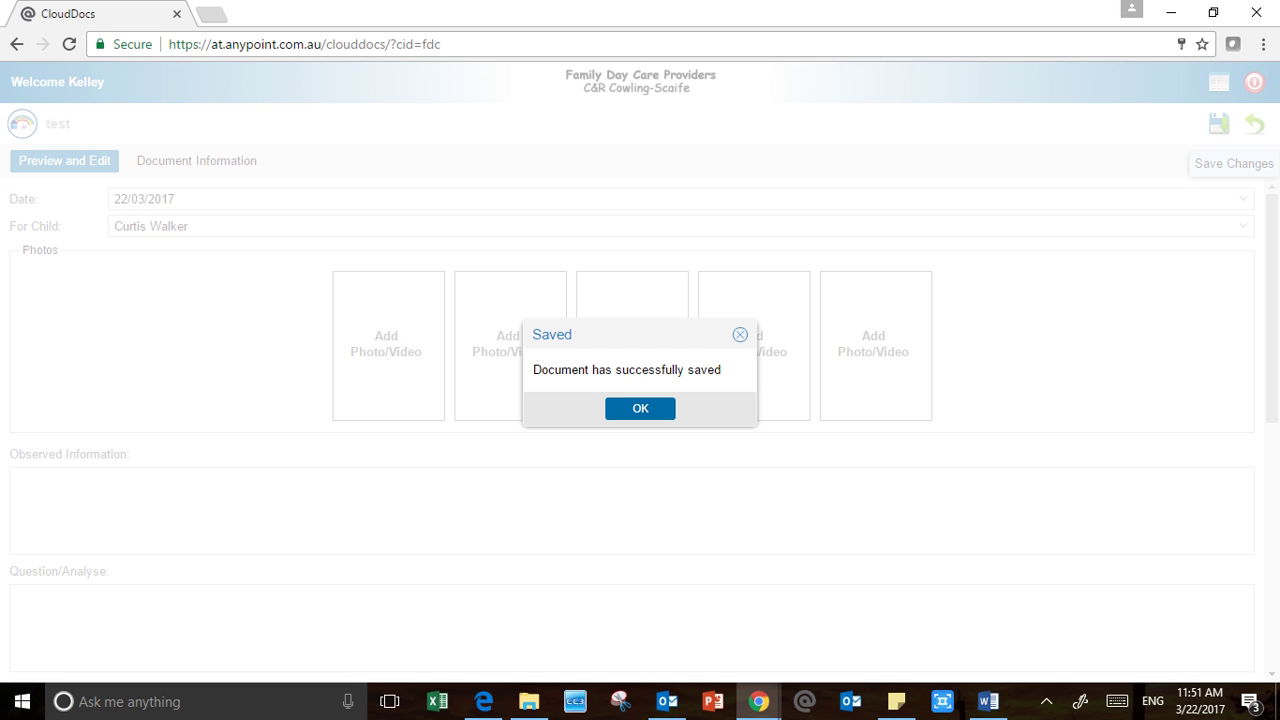
key(Return)
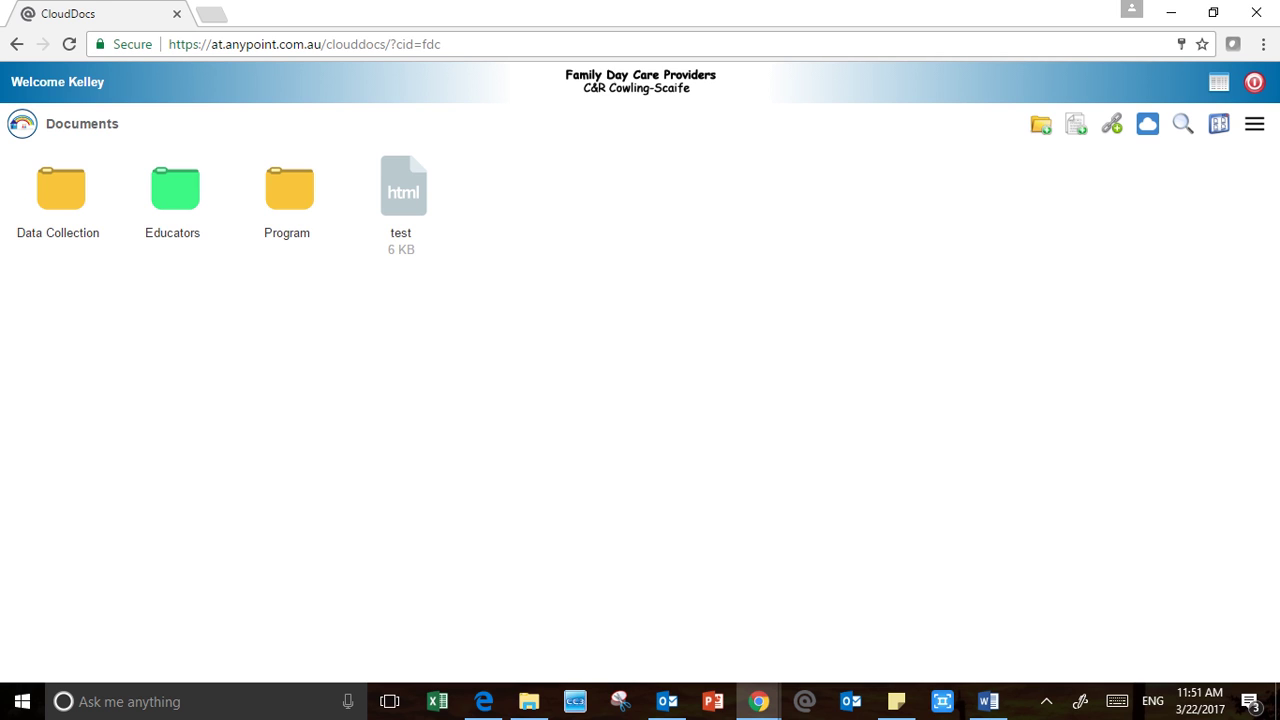
click(403, 195)
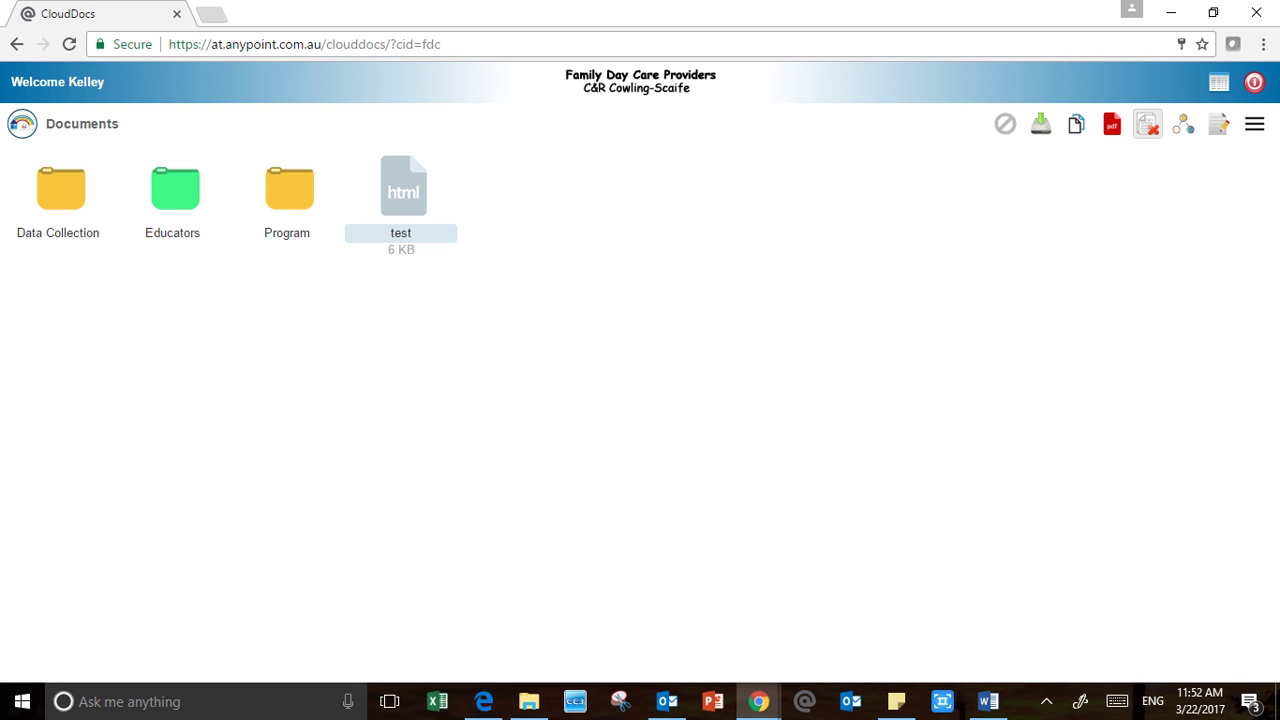
Delete the test file and confirm the deletion
click(1147, 123)
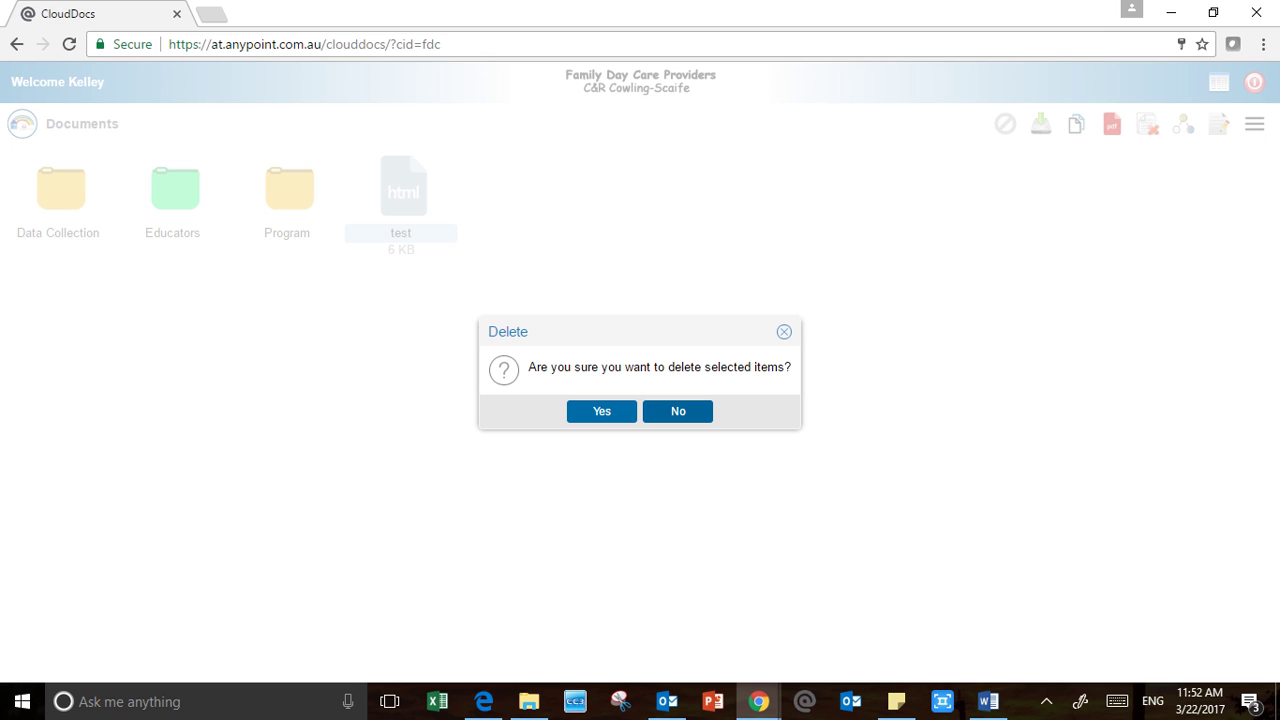
click(602, 411)
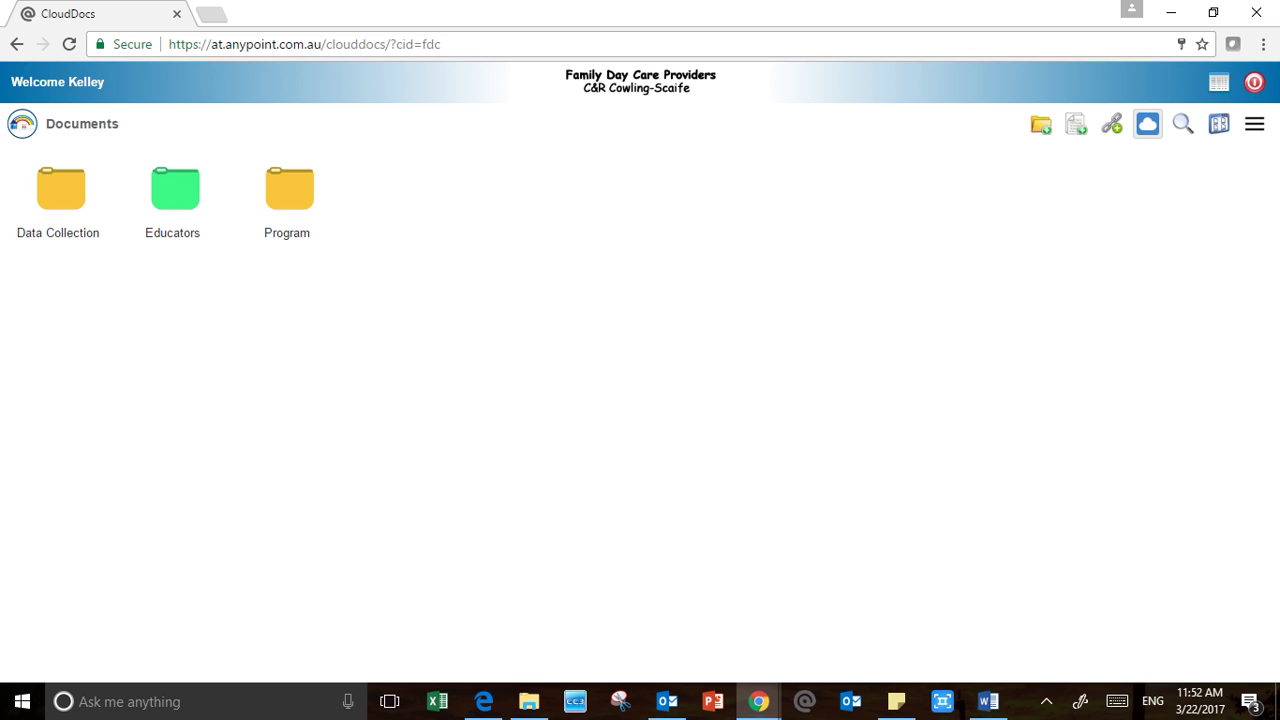
Turn on the upload drop zone from the Documents toolbar
click(1147, 123)
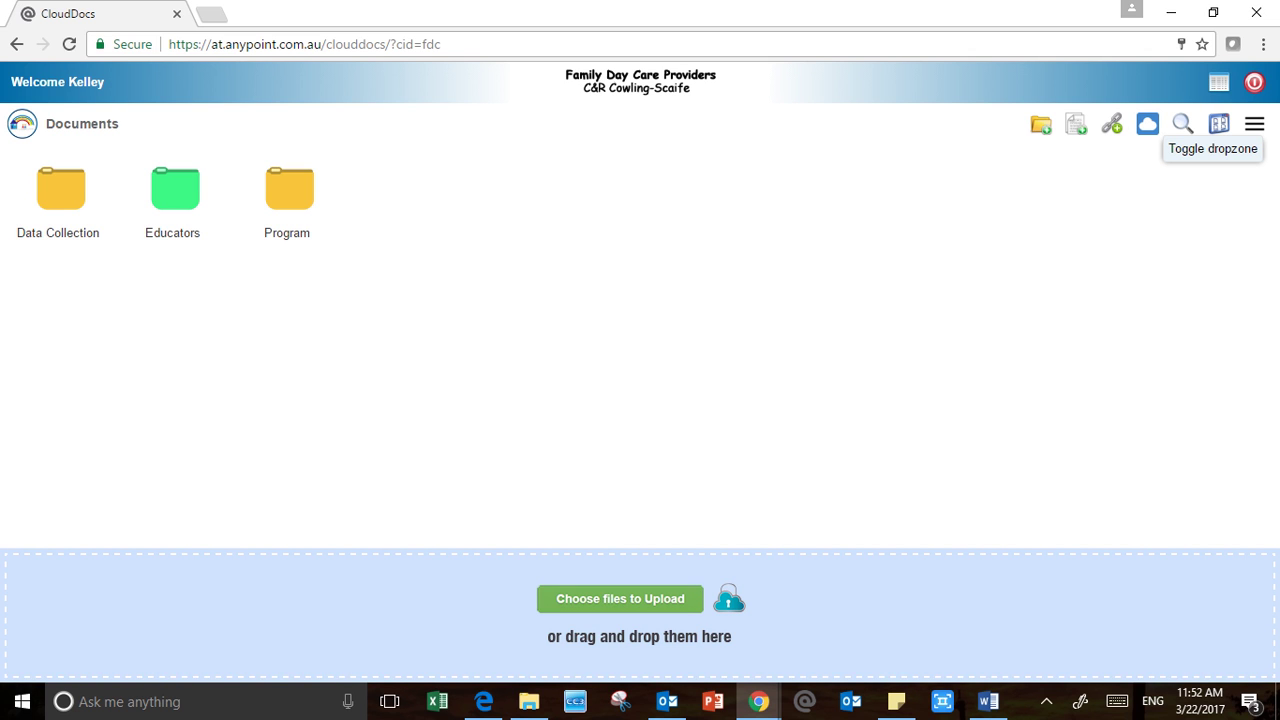
Upload Excursion form .pdf from Pictures > ControlCenter3 > Scan into the Documents root
click(610, 612)
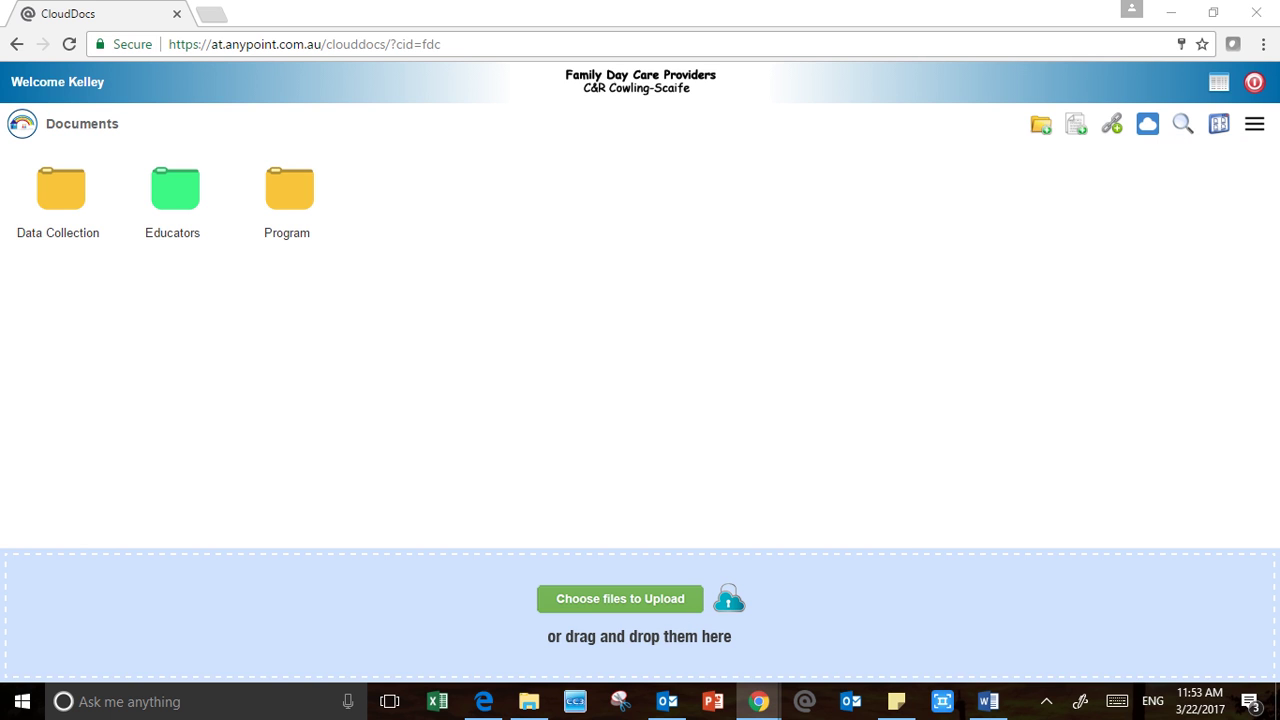
scroll(350, 385, up, 2)
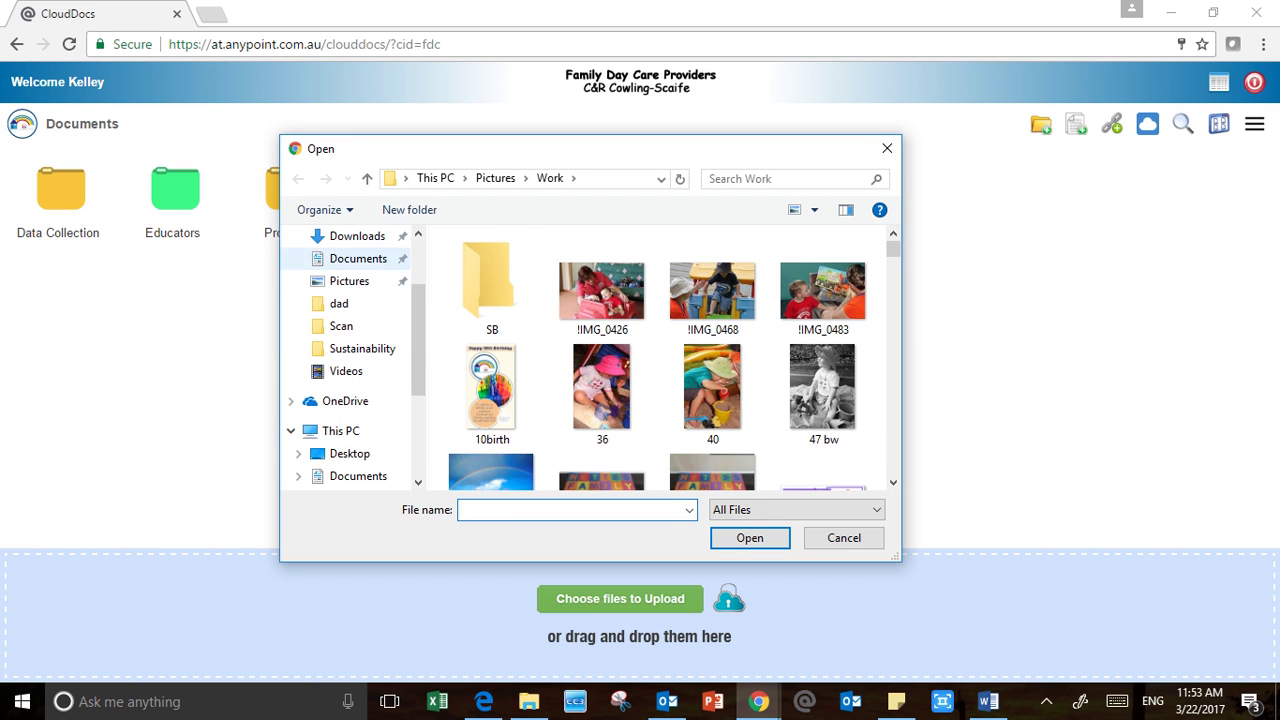
click(341, 326)
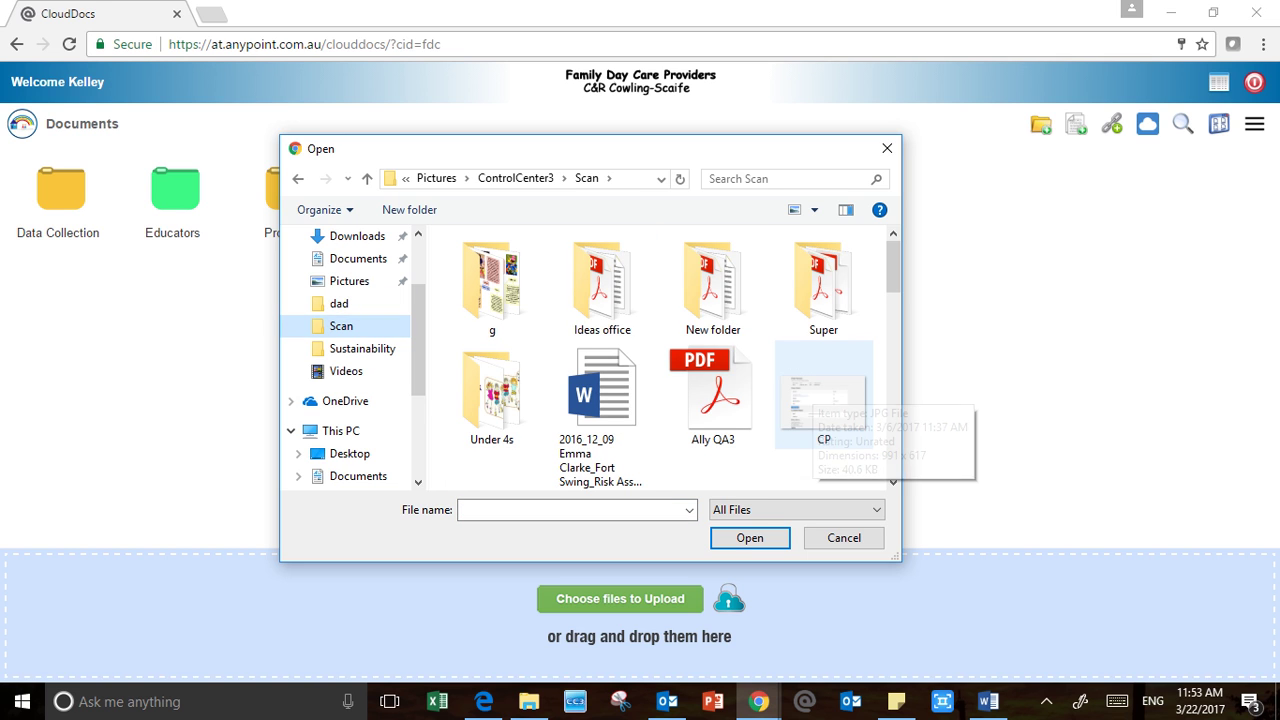
scroll(824, 400, down, 3)
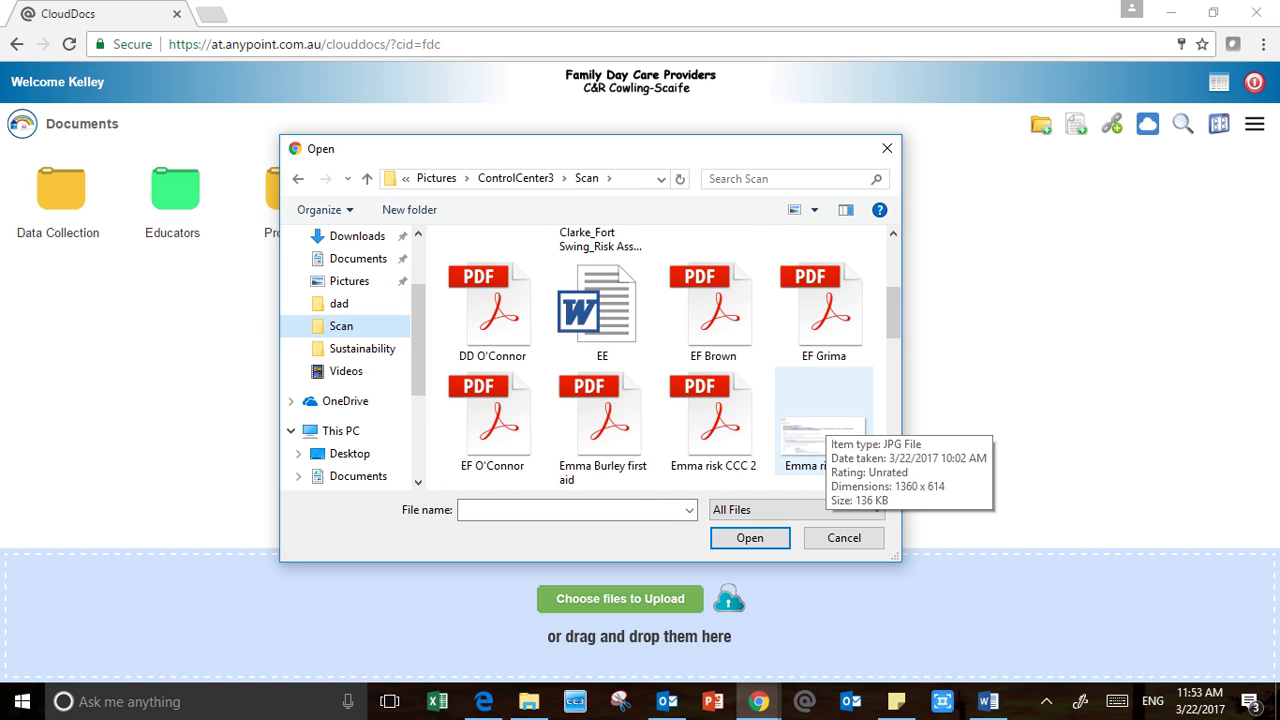
click(602, 312)
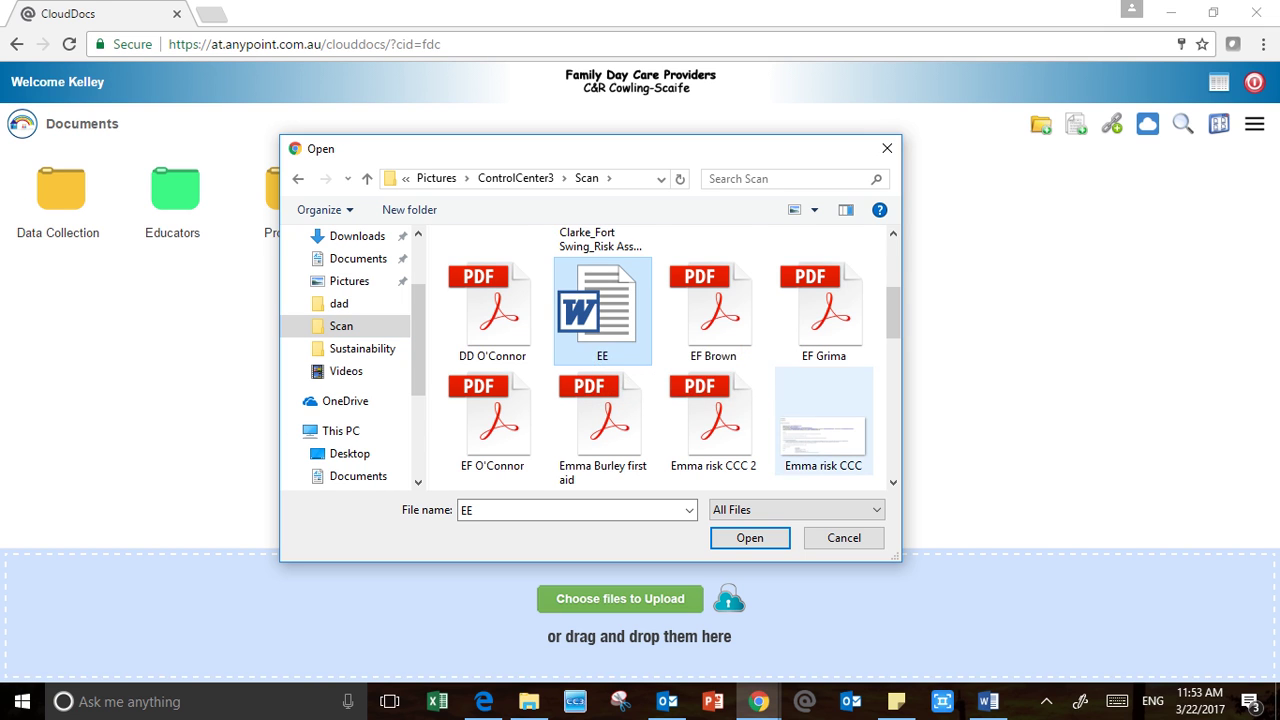
scroll(824, 440, down, 3)
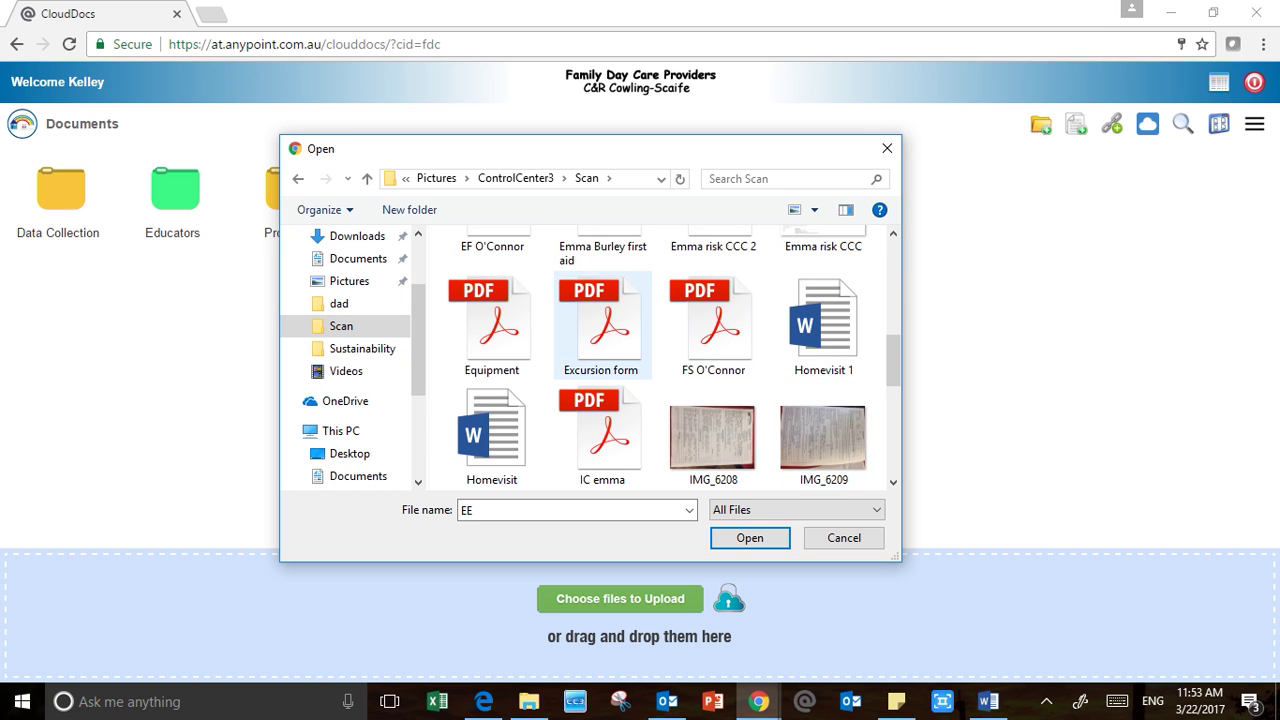
click(602, 326)
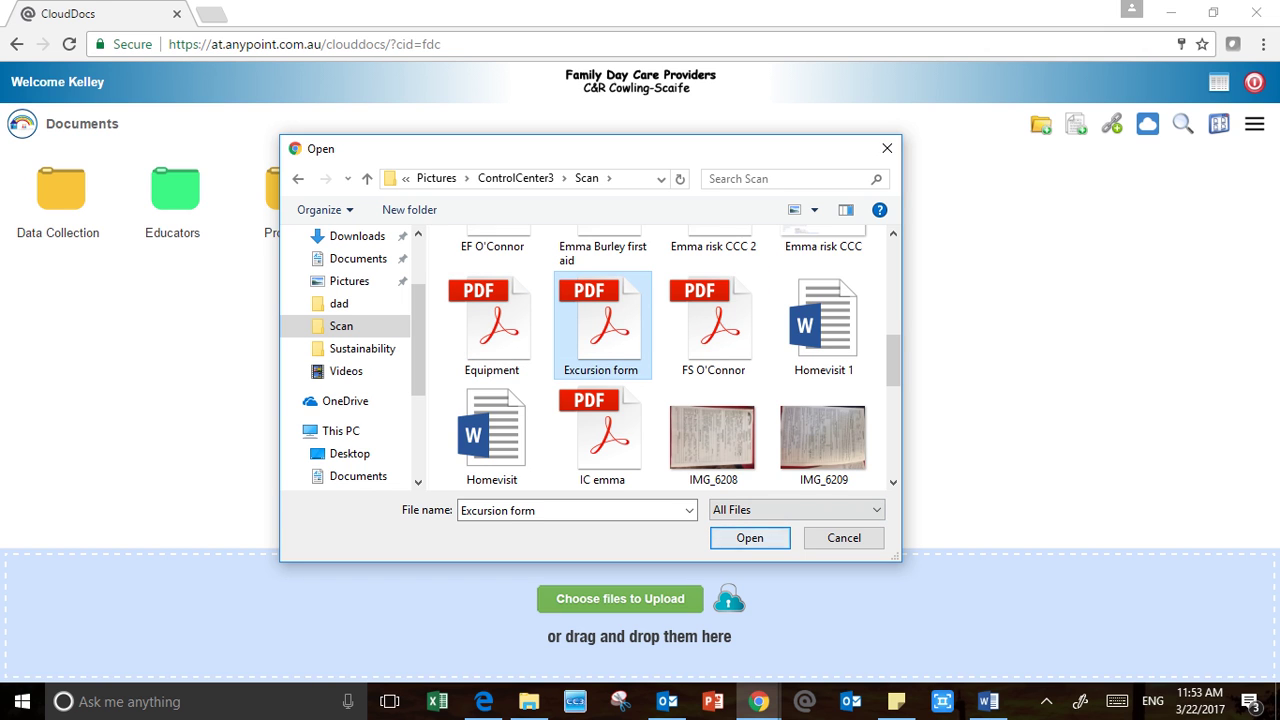
click(750, 538)
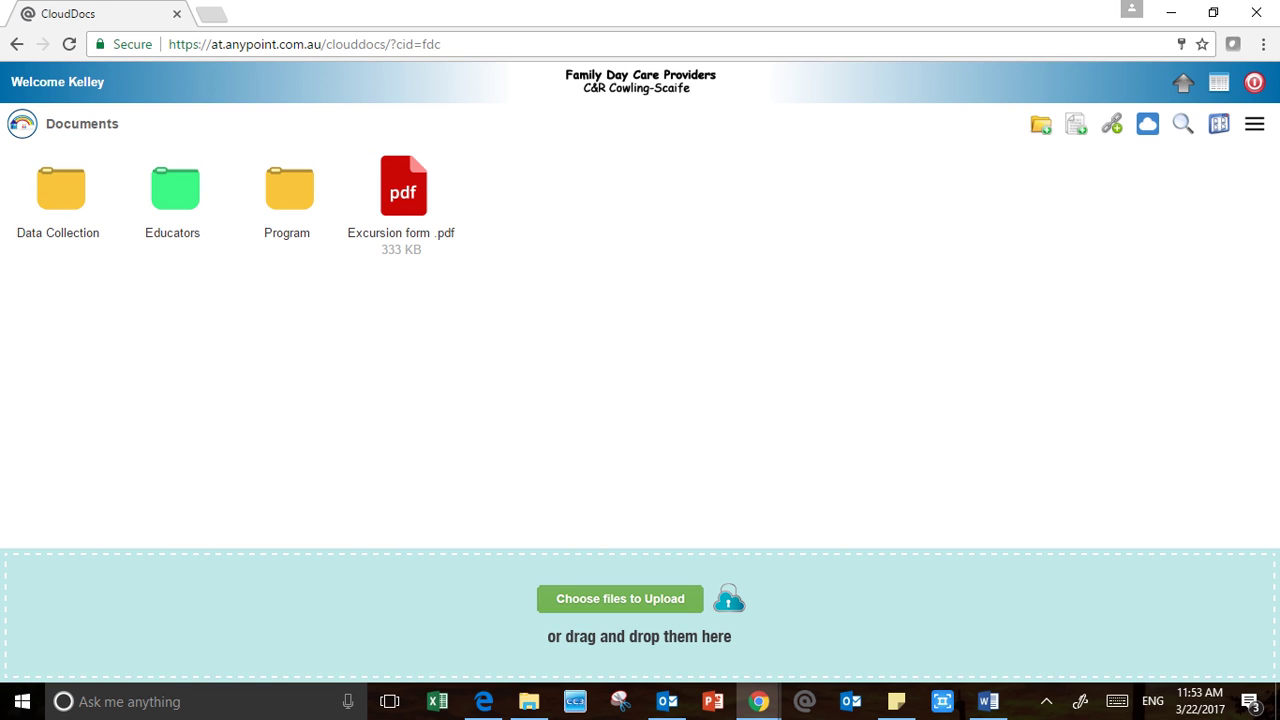
Preview Excursion form .pdf, then delete it from Documents
click(403, 190)
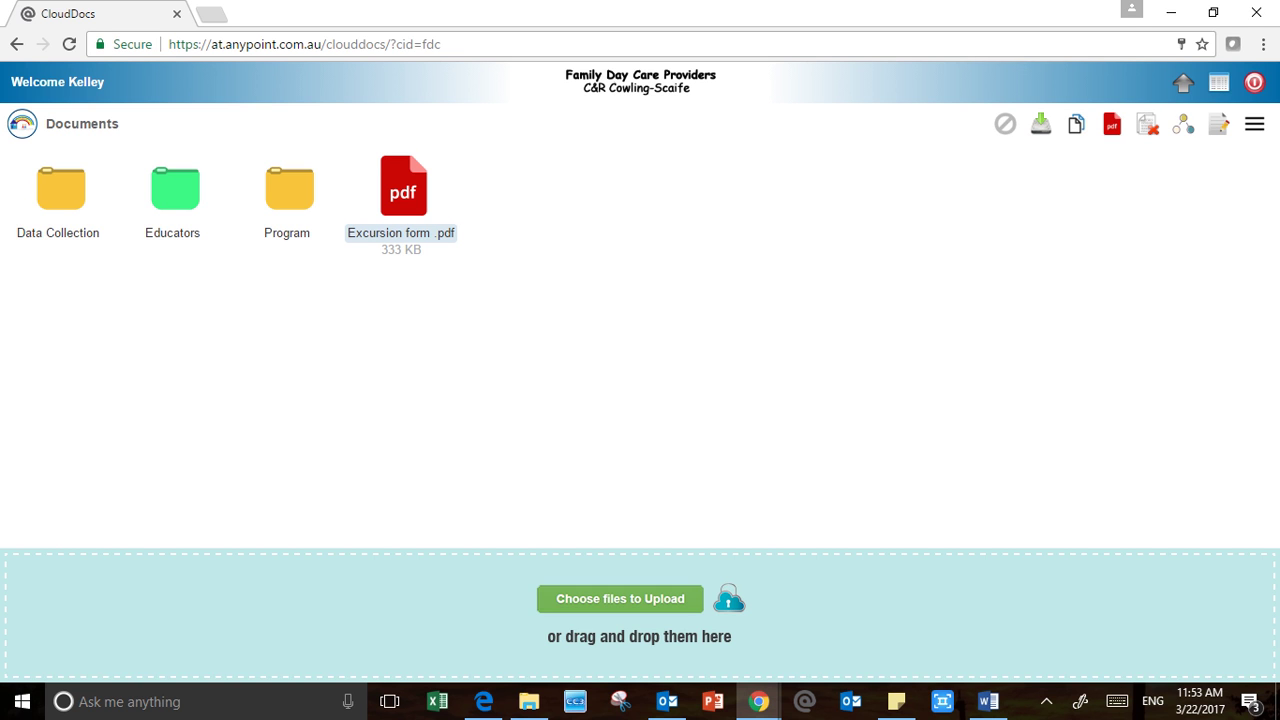
double_click(403, 190)
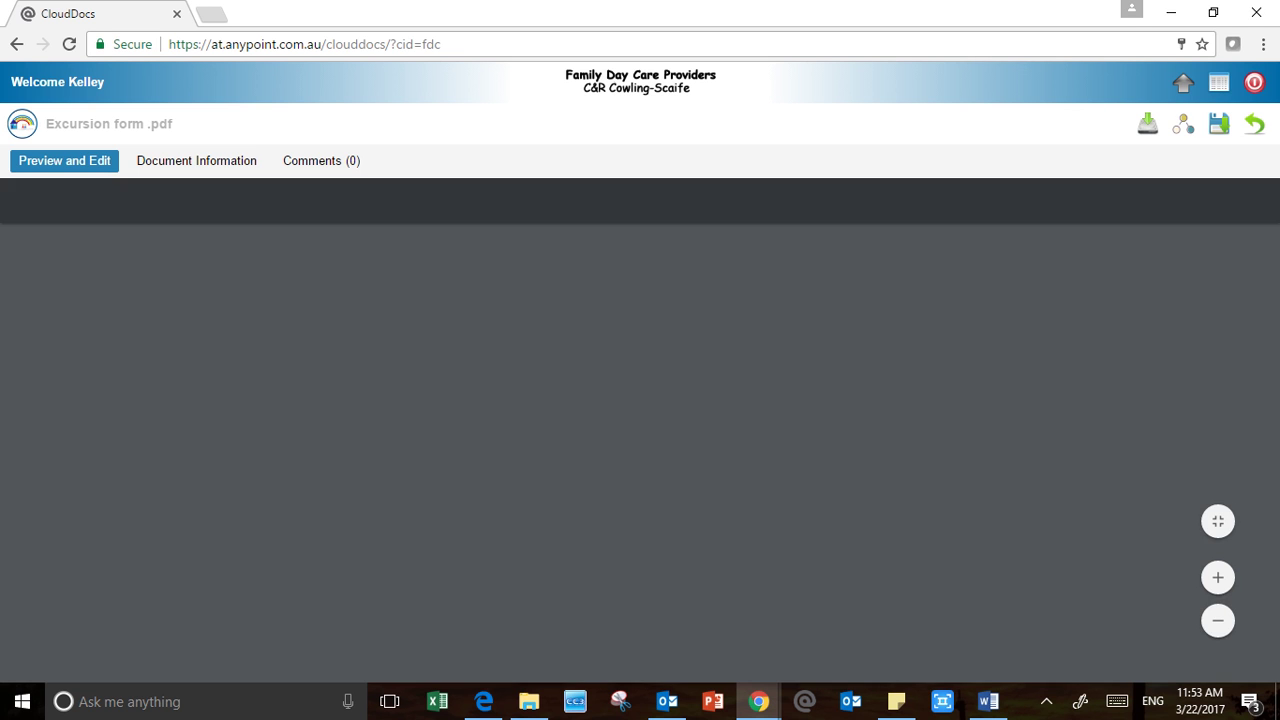
scroll(632, 450, down, 5)
scroll(632, 453, down, 10)
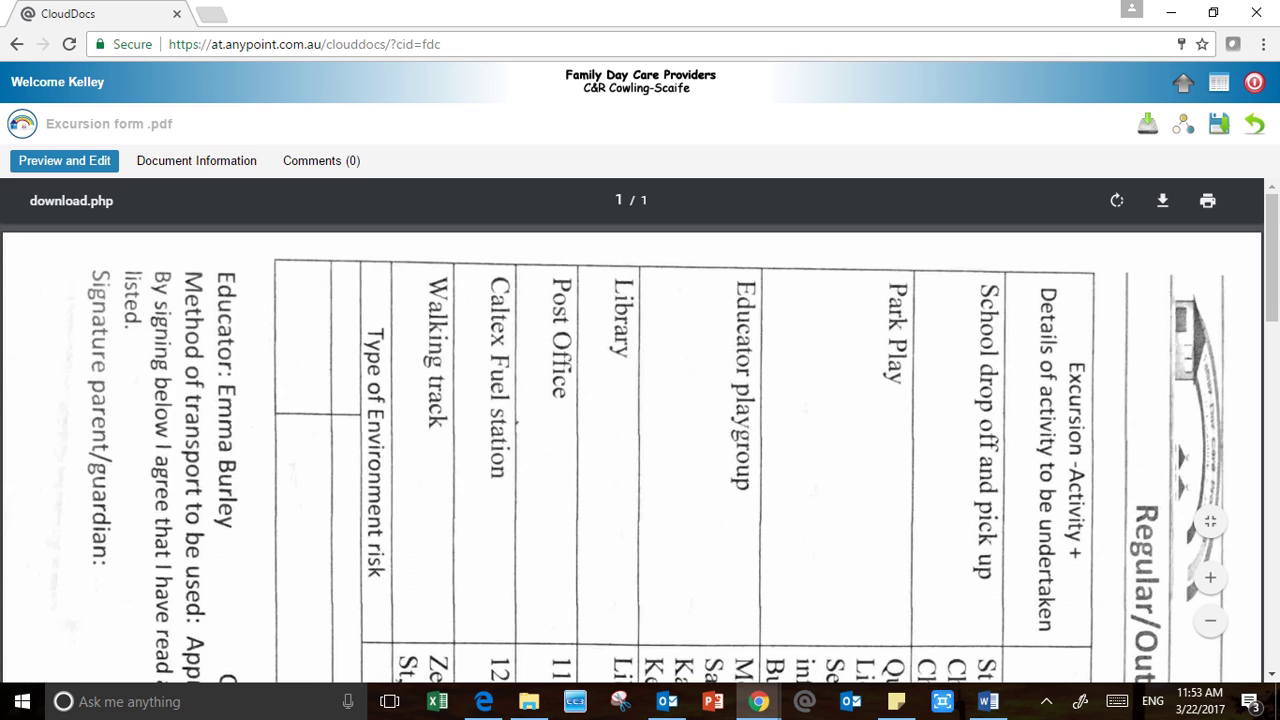
scroll(632, 453, up, 15)
click(1254, 123)
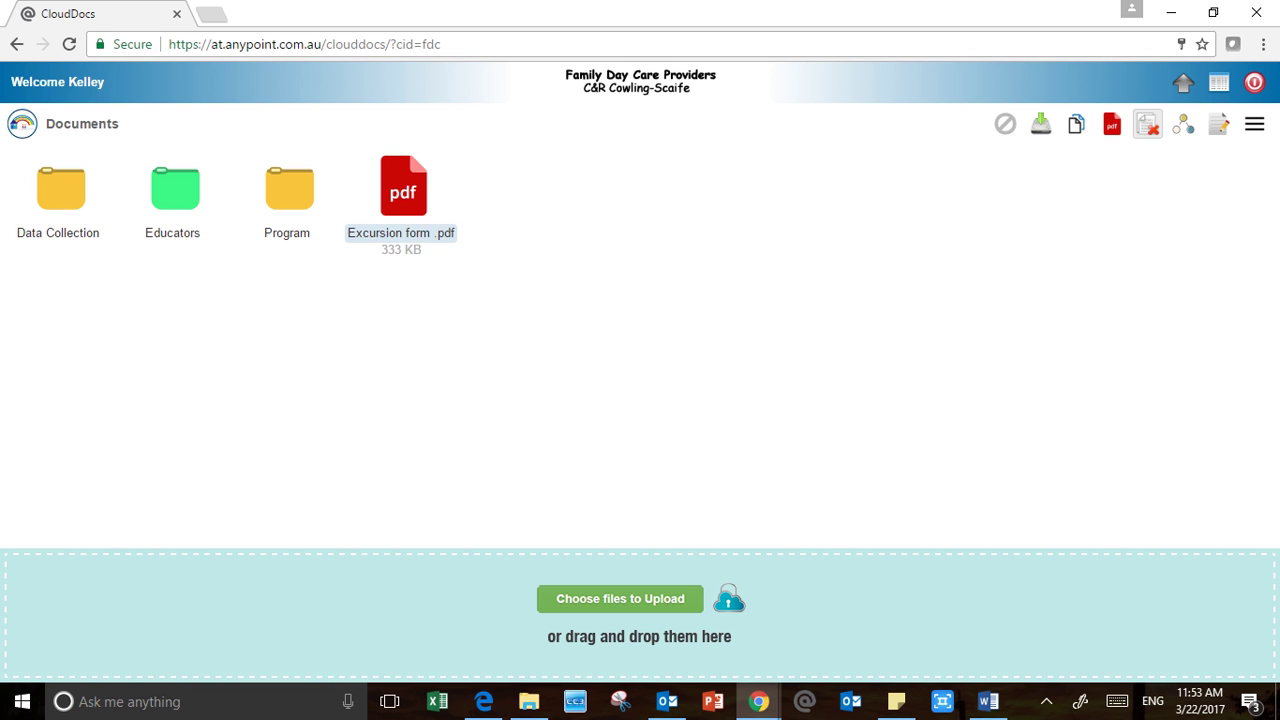
click(1148, 124)
click(602, 411)
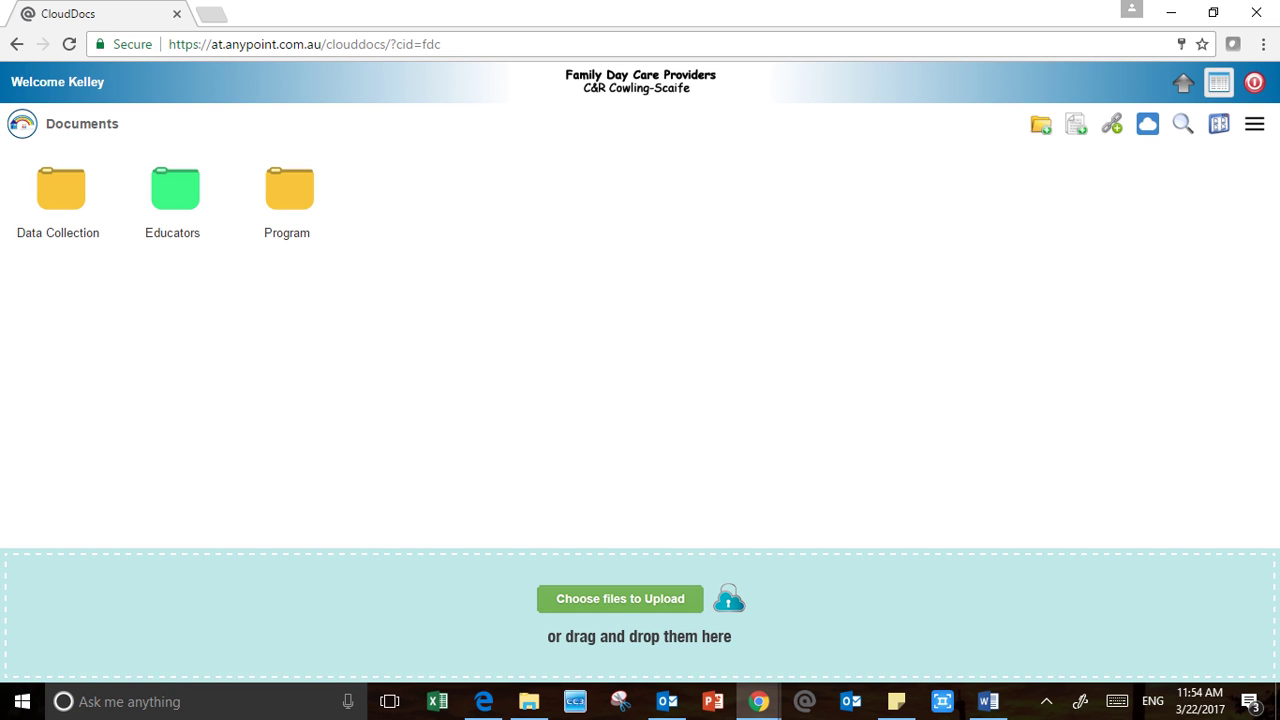
click(1218, 82)
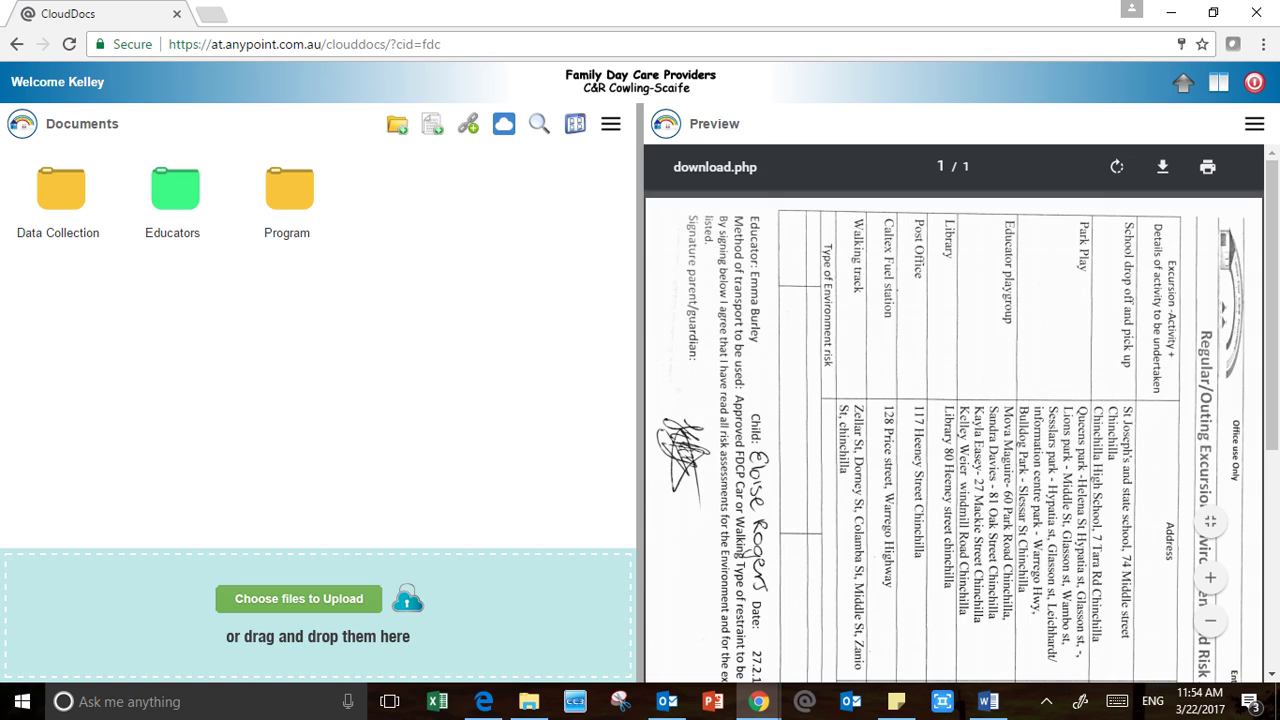
click(289, 192)
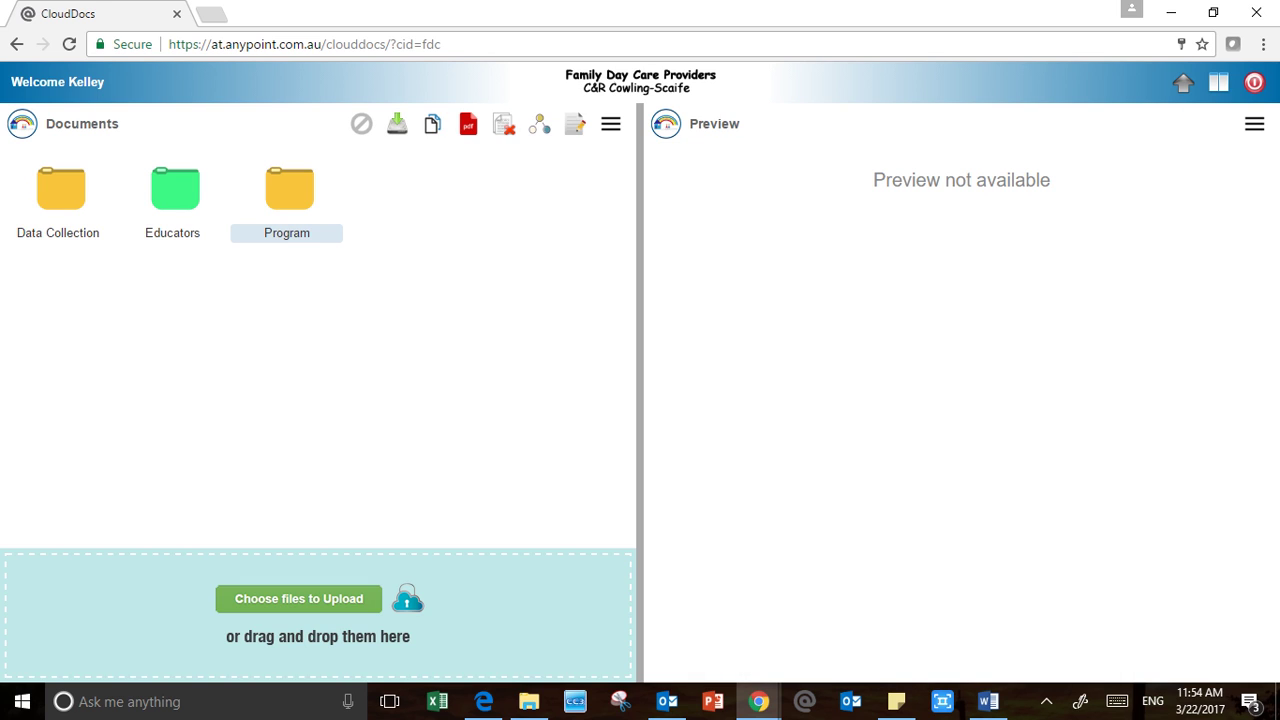
double_click(289, 190)
double_click(175, 190)
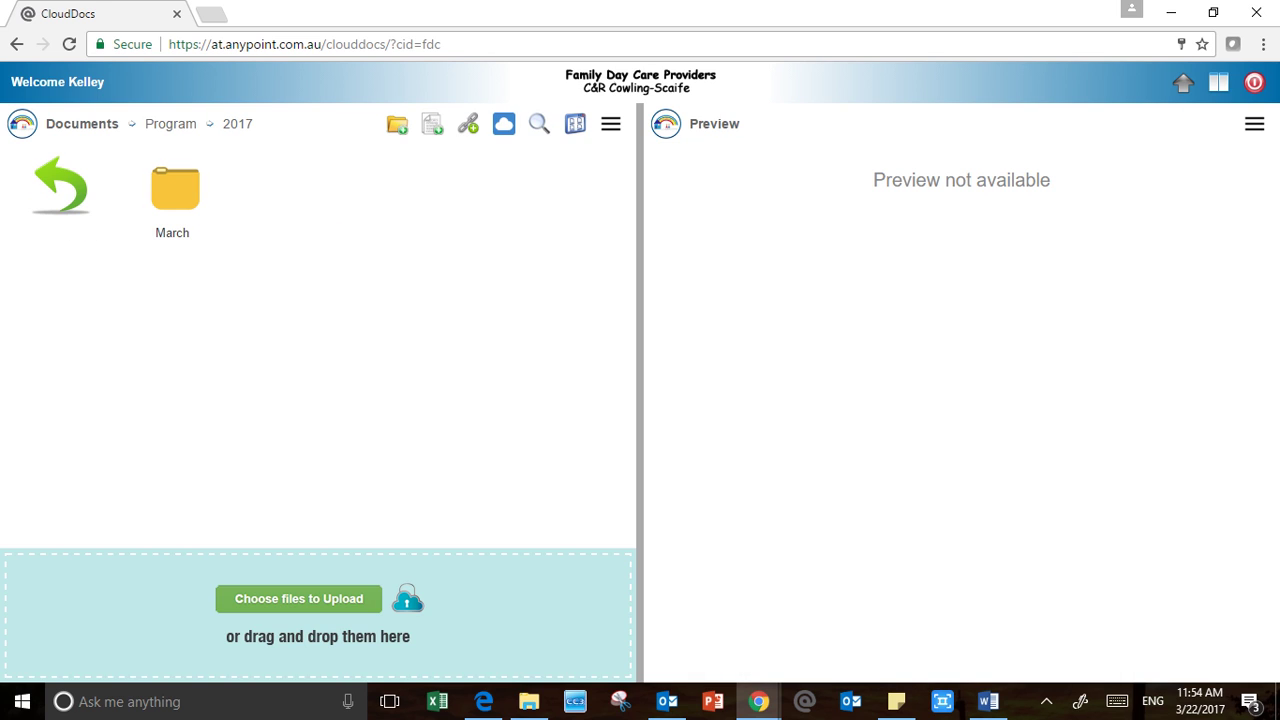
double_click(175, 190)
click(175, 190)
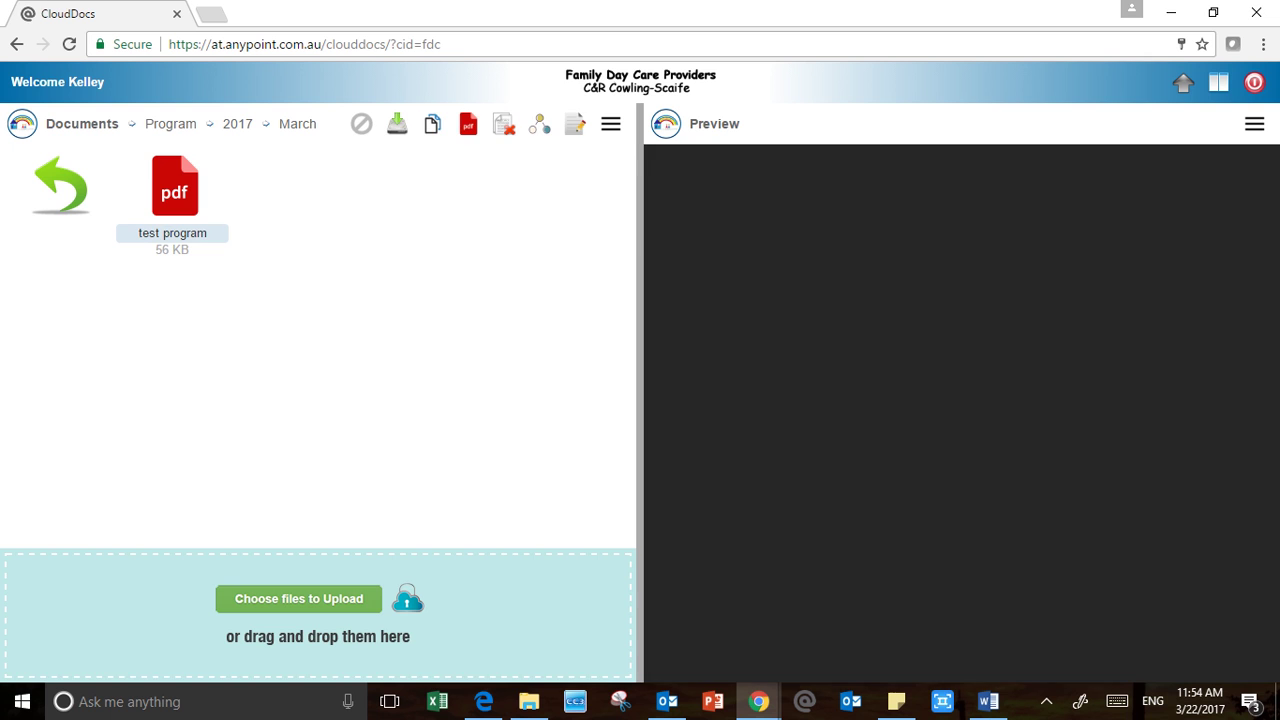
scroll(955, 430, down, 5)
scroll(955, 430, up, 5)
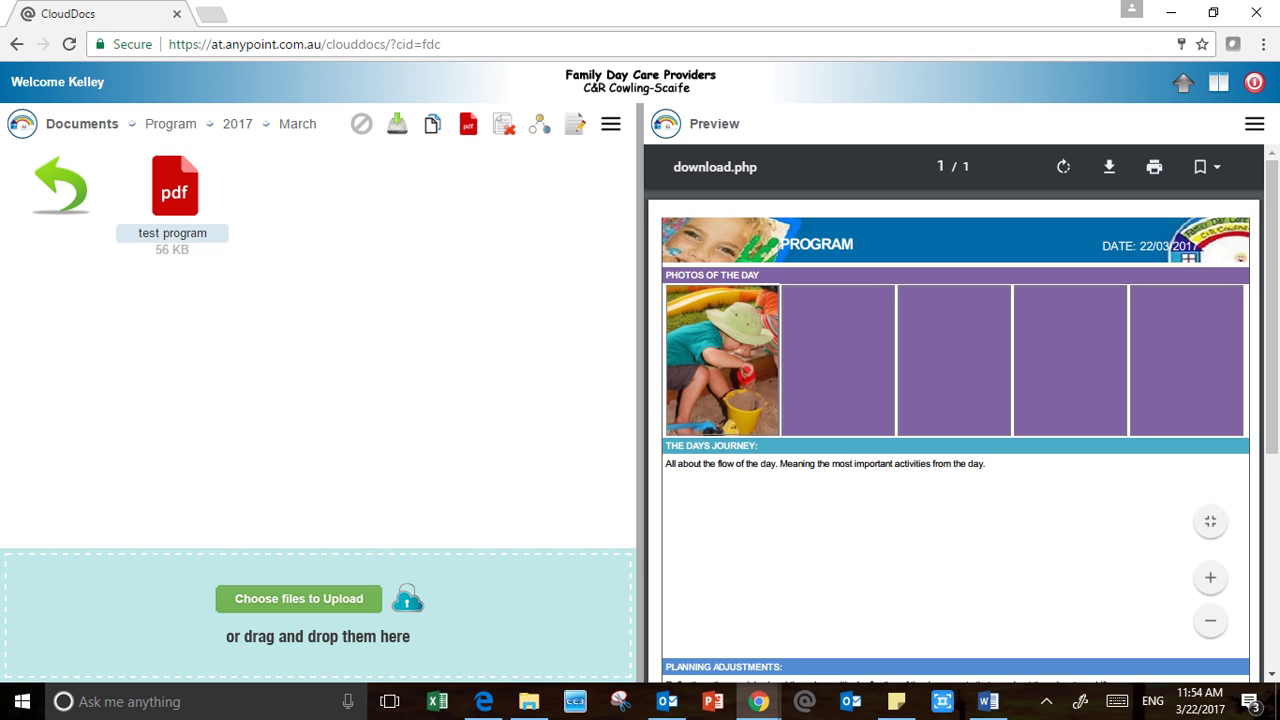
scroll(955, 430, down, 4)
scroll(955, 430, up, 4)
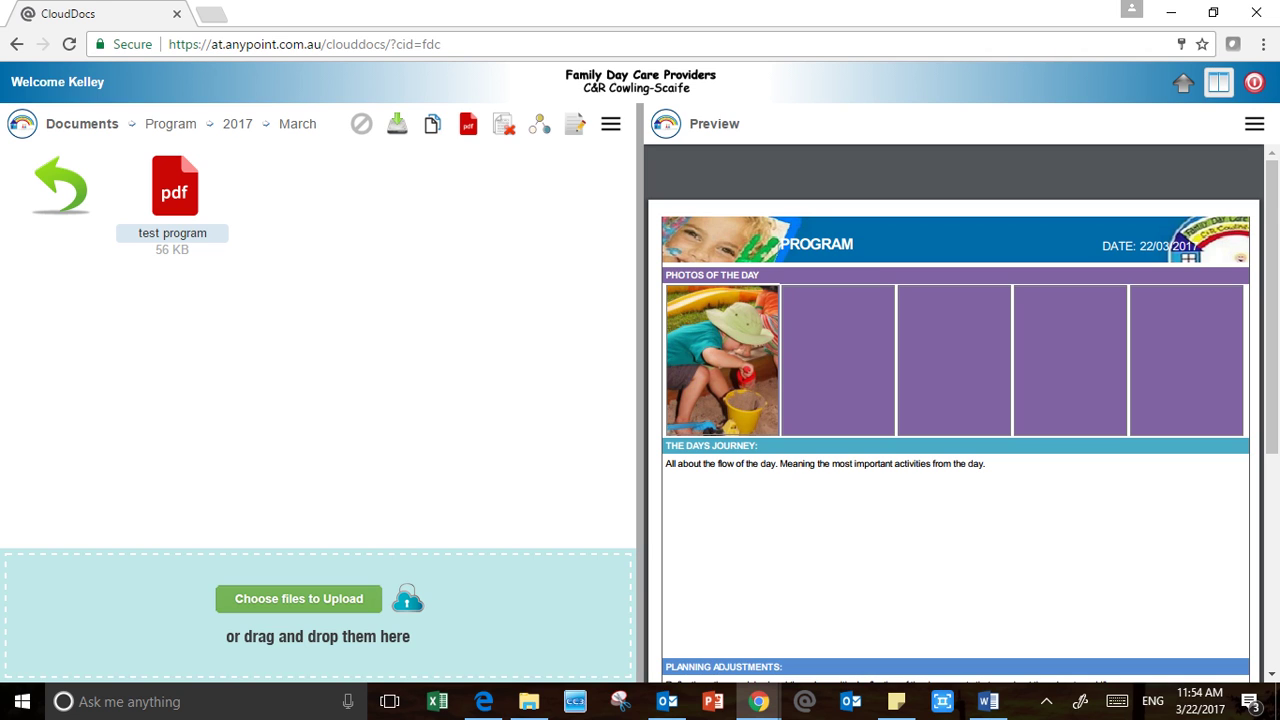
click(1218, 82)
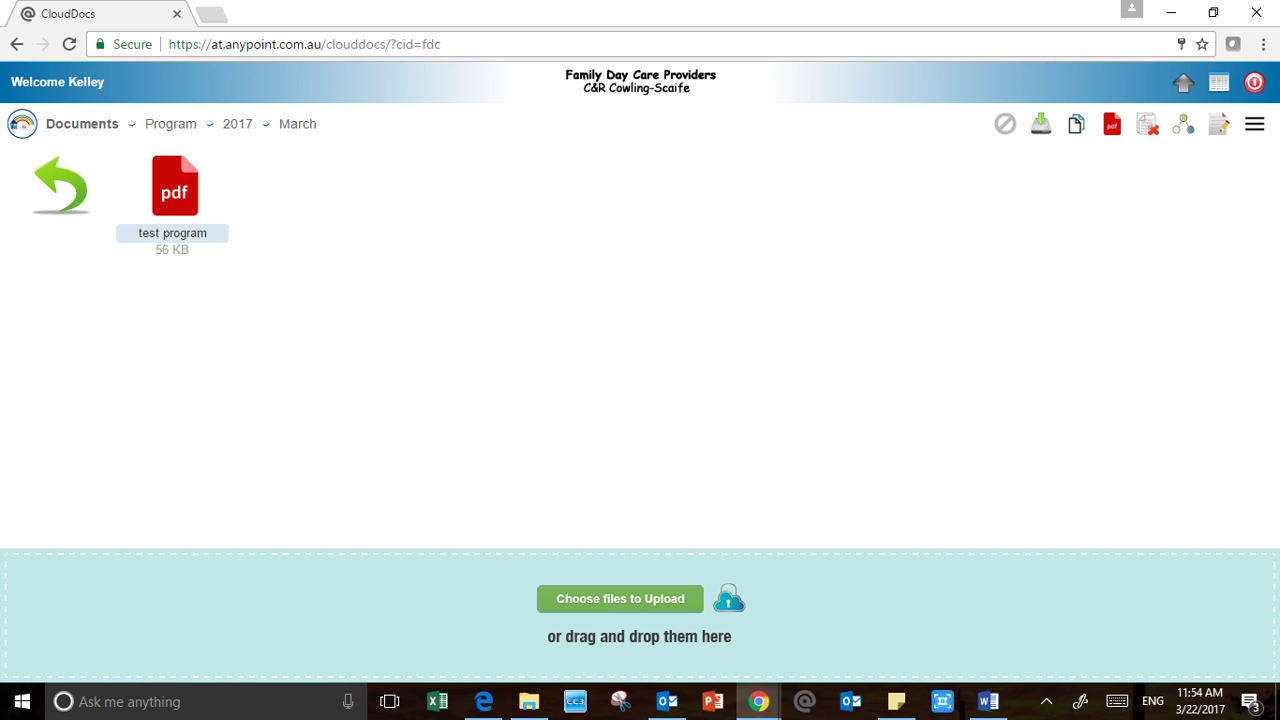
click(61, 186)
click(61, 186)
click(61, 186)
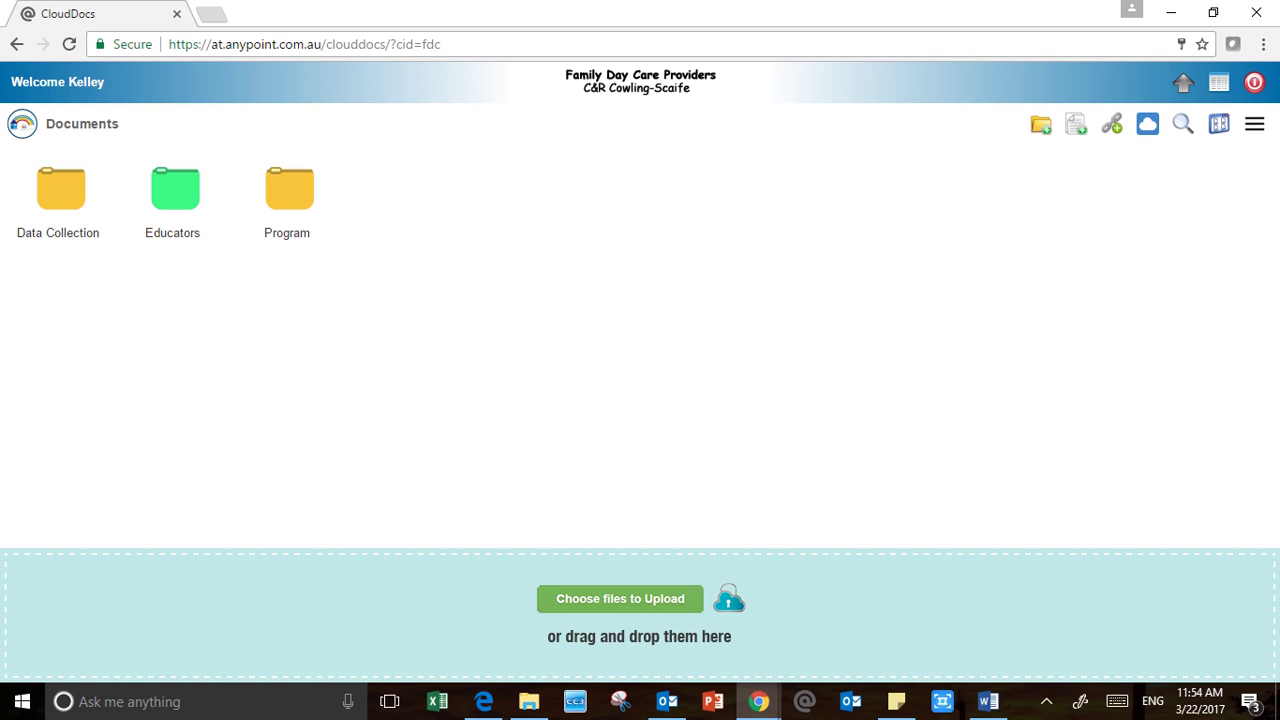
Hide the drop zone, open Program > 2017 > March, and switch to the detailed list view
click(1147, 123)
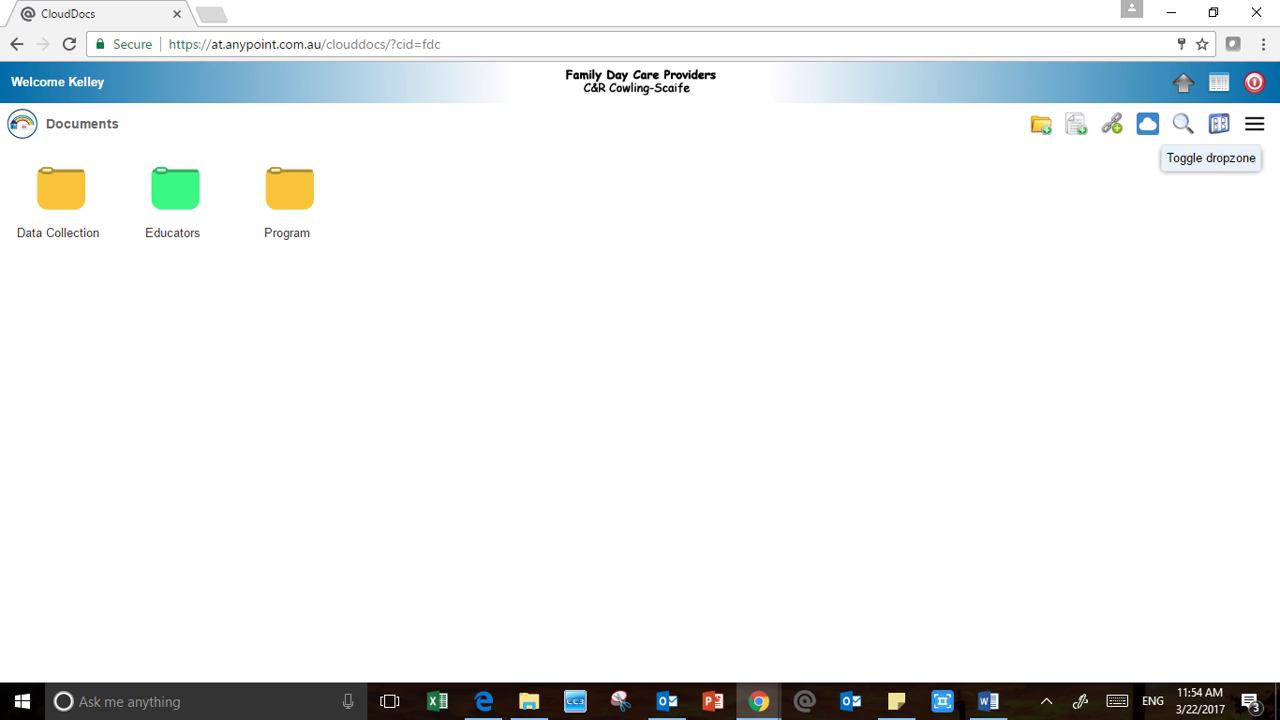
double_click(289, 195)
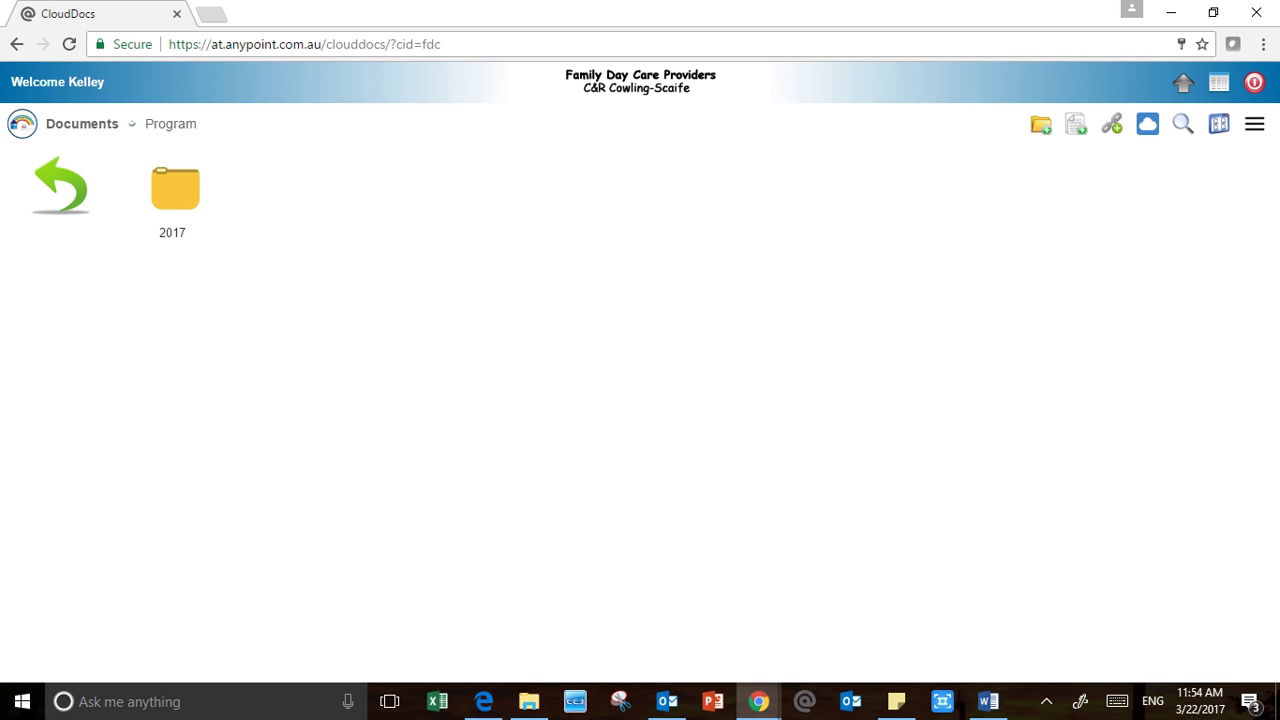
double_click(175, 189)
double_click(175, 189)
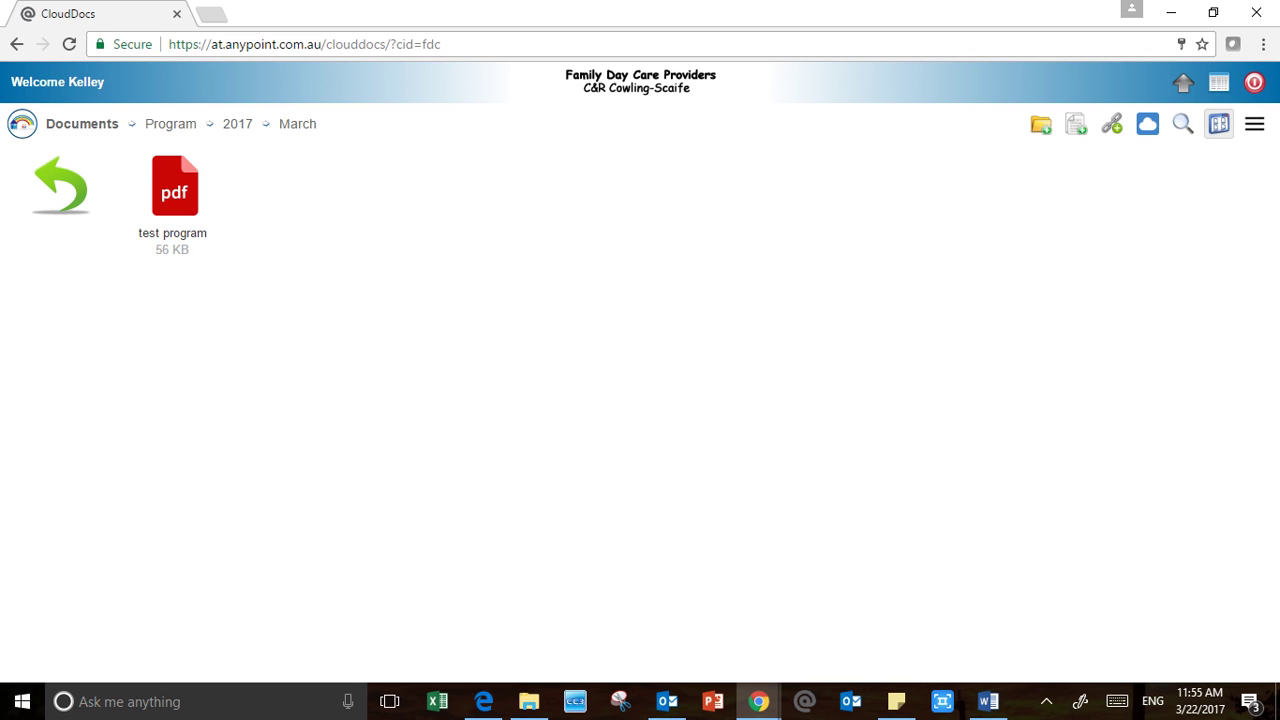
click(1218, 123)
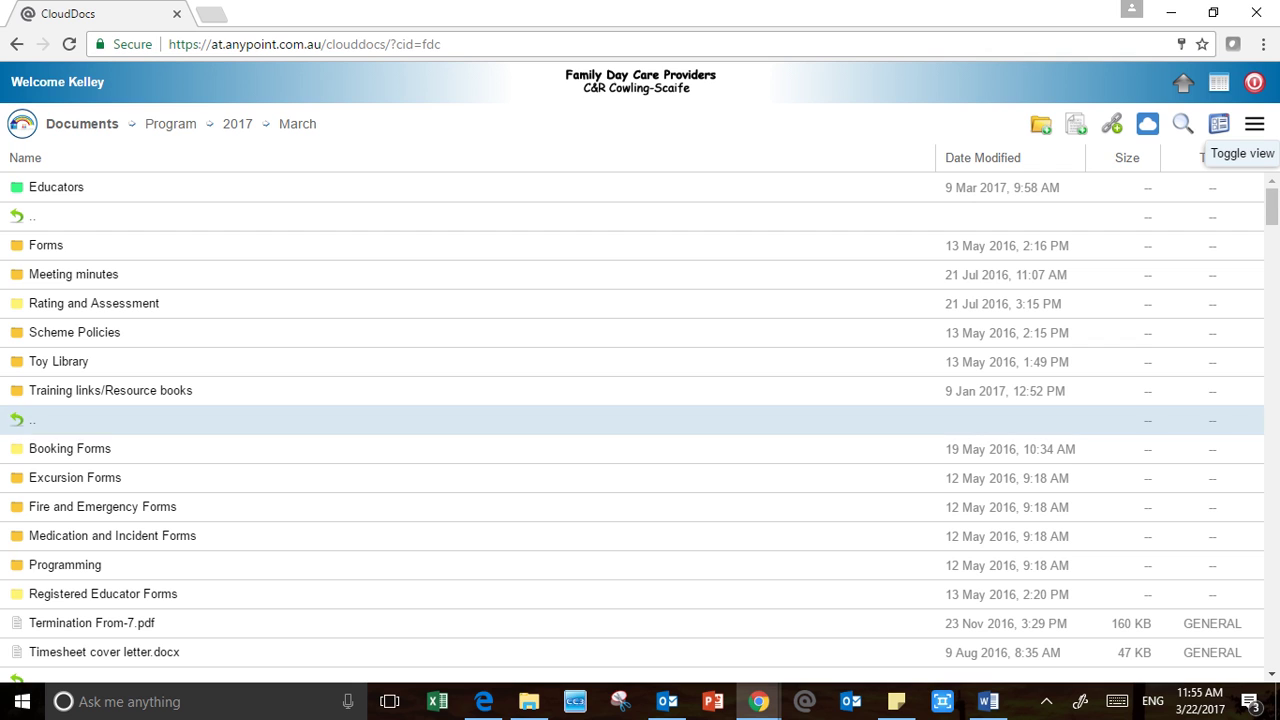
Move the test program file out of March up into the 2017 folder
click(32, 216)
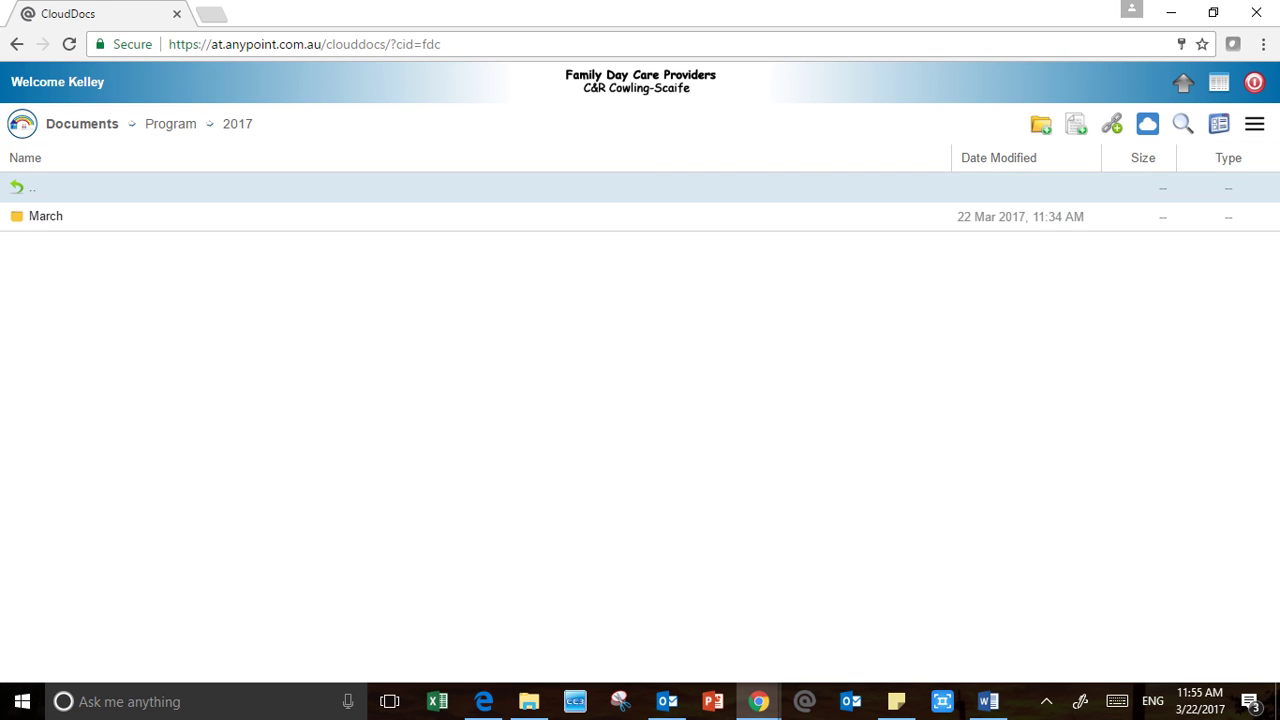
click(46, 216)
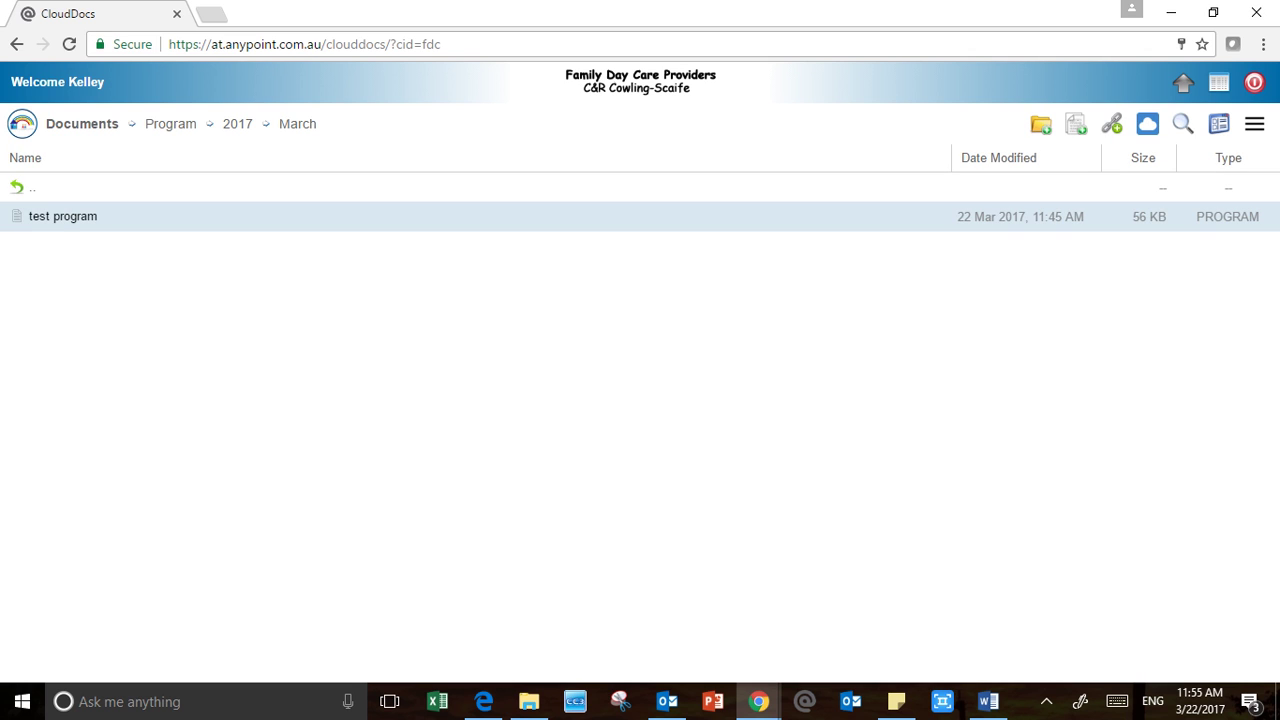
double_click(46, 216)
drag(610, 216, 606, 189)
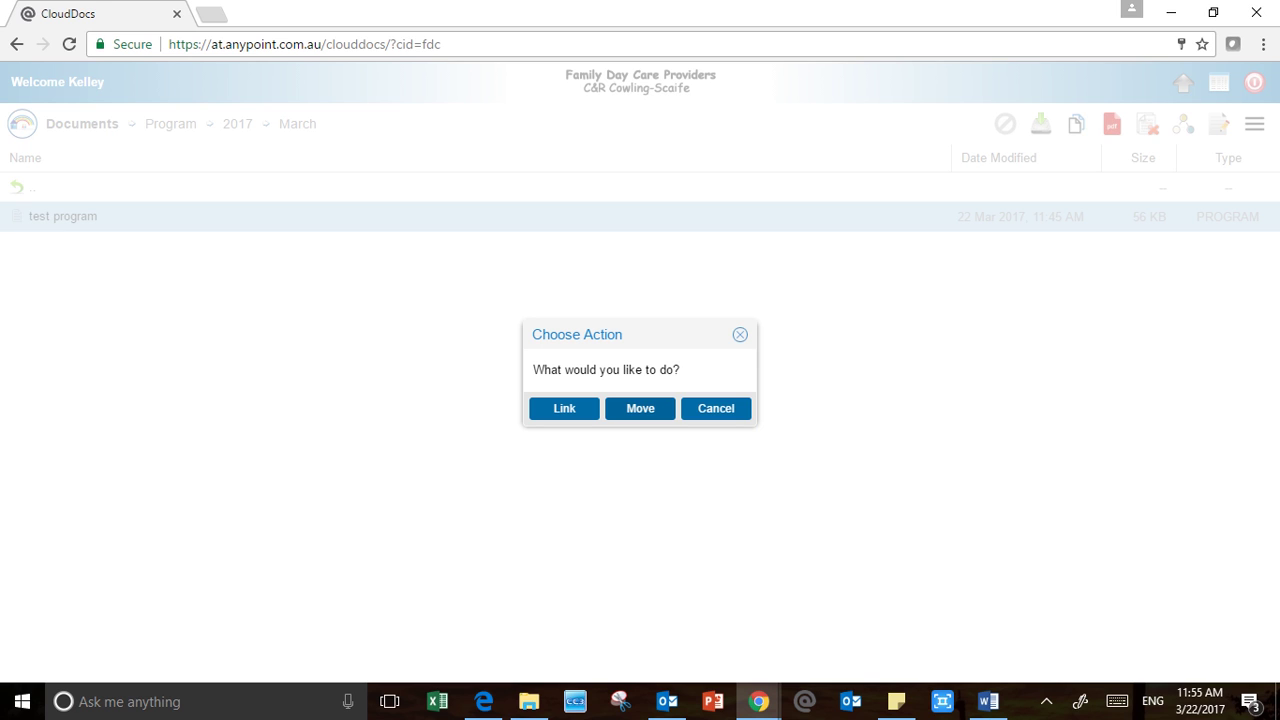
click(640, 408)
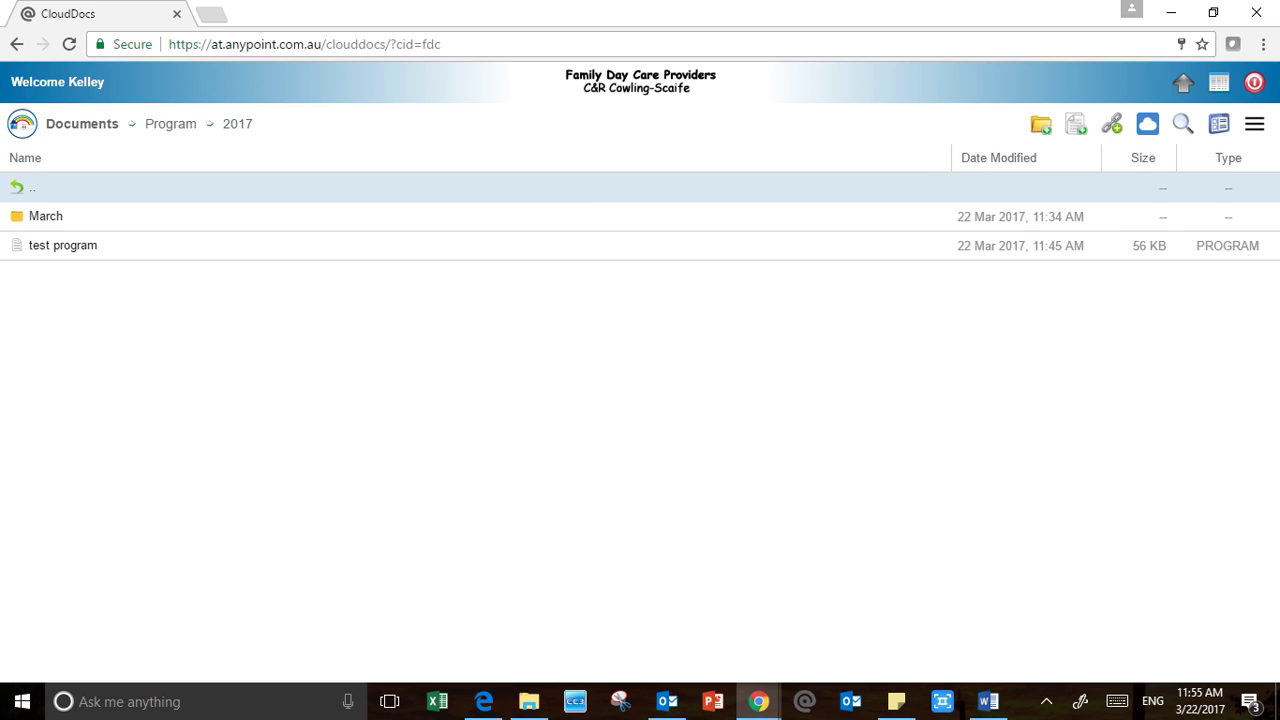
Move test program from 2017 up into Program, then return to the Documents root
click(31, 188)
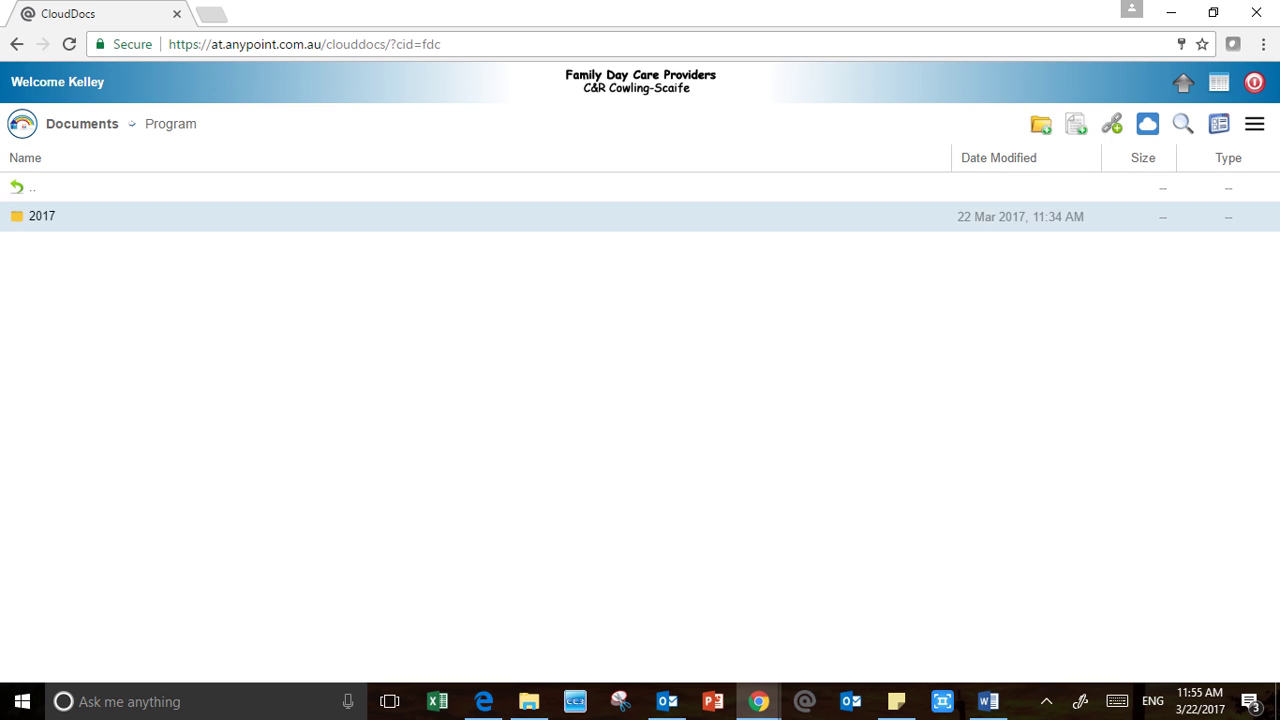
click(31, 188)
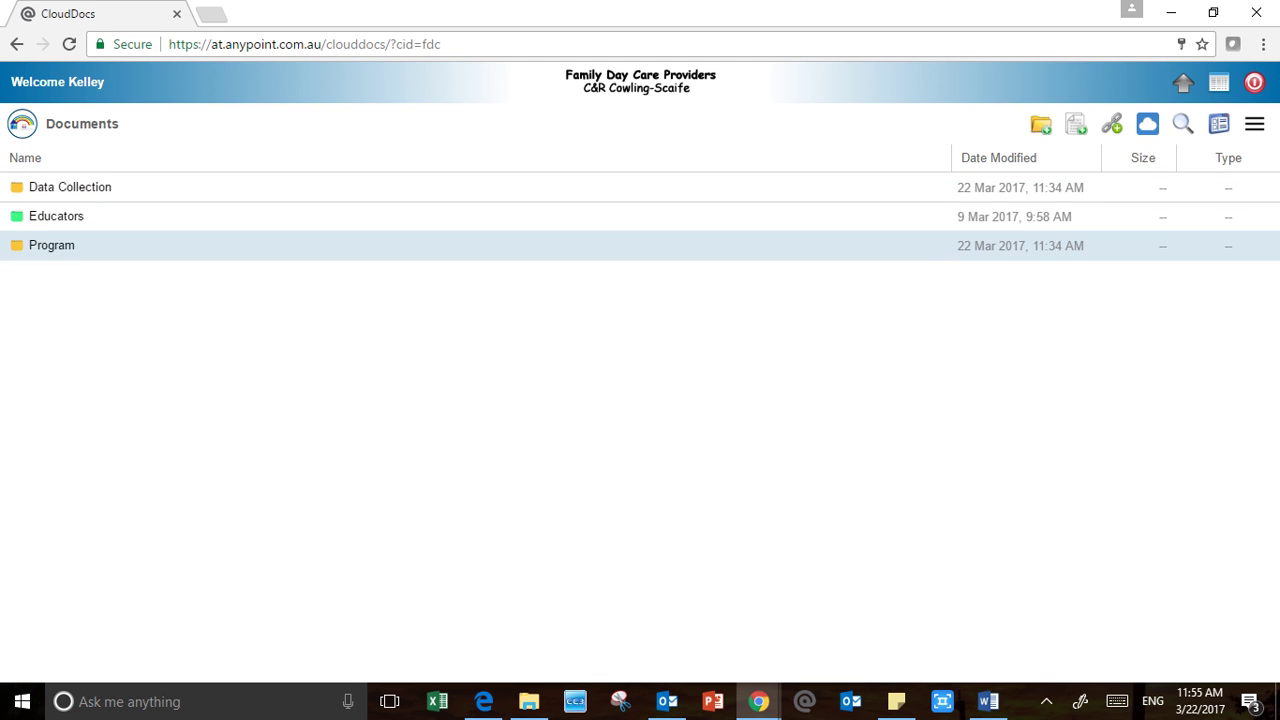
click(51, 245)
click(35, 216)
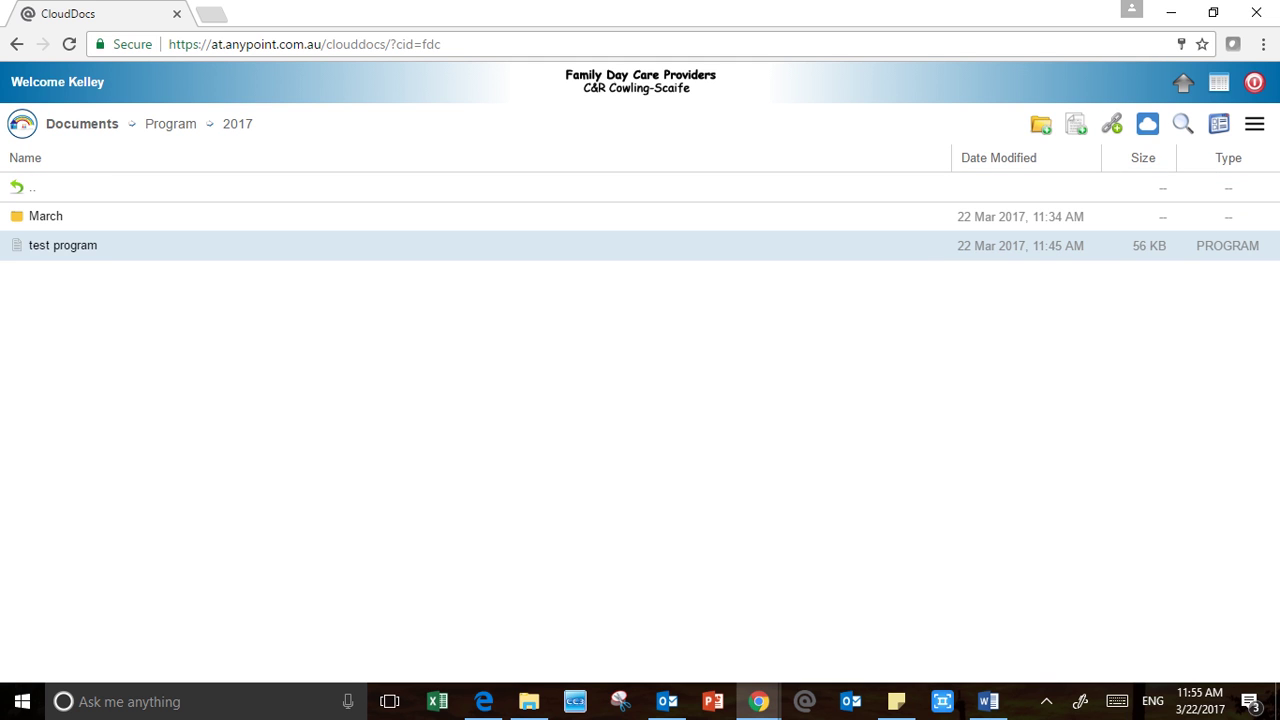
drag(63, 245, 138, 215)
click(640, 408)
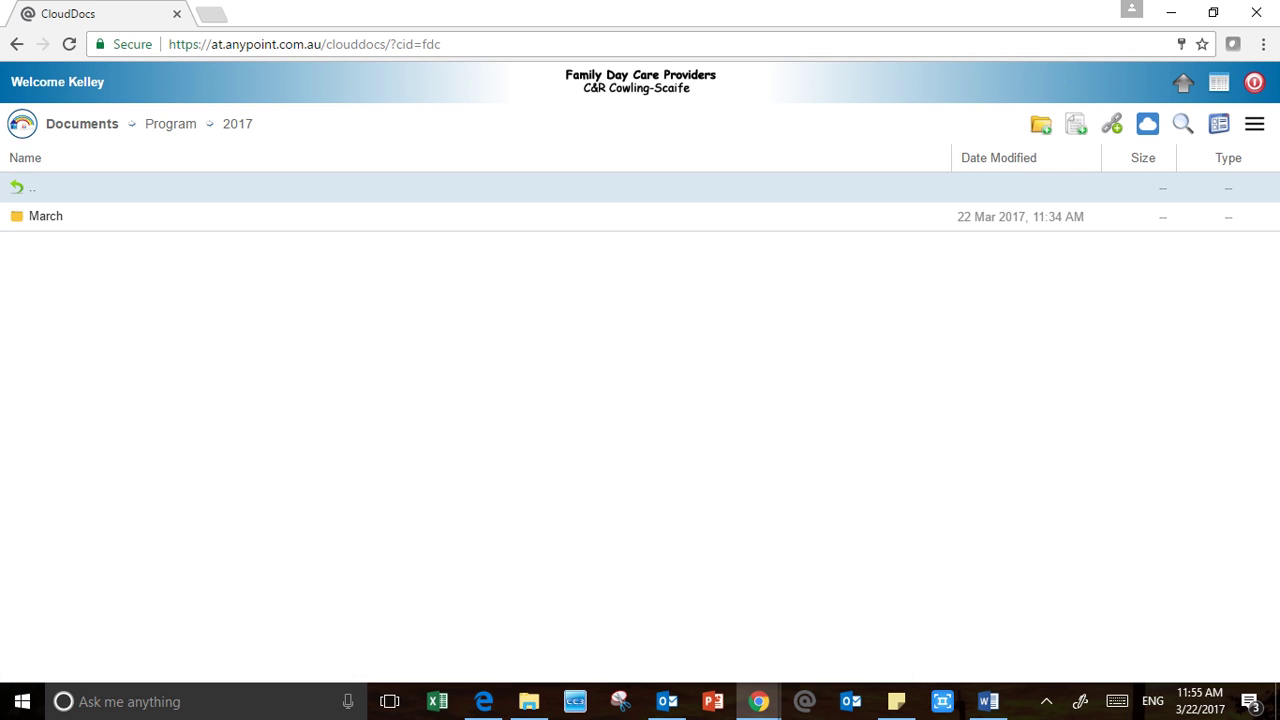
click(32, 188)
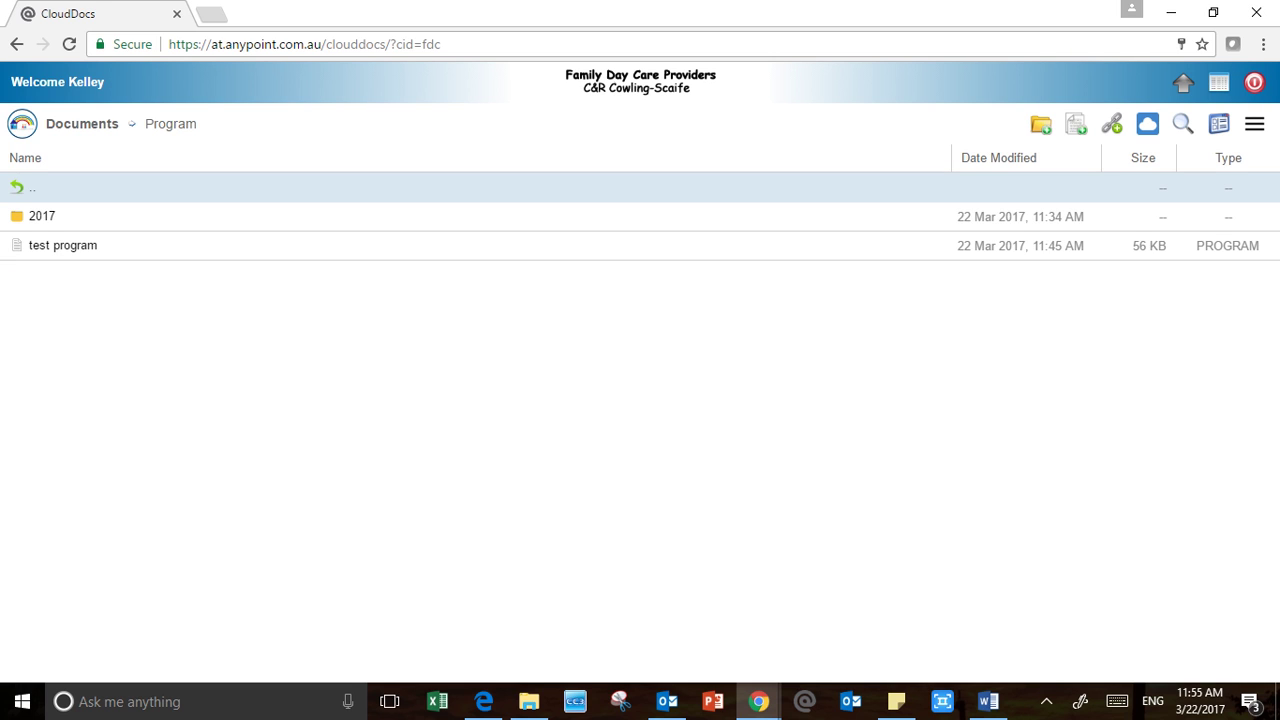
click(32, 188)
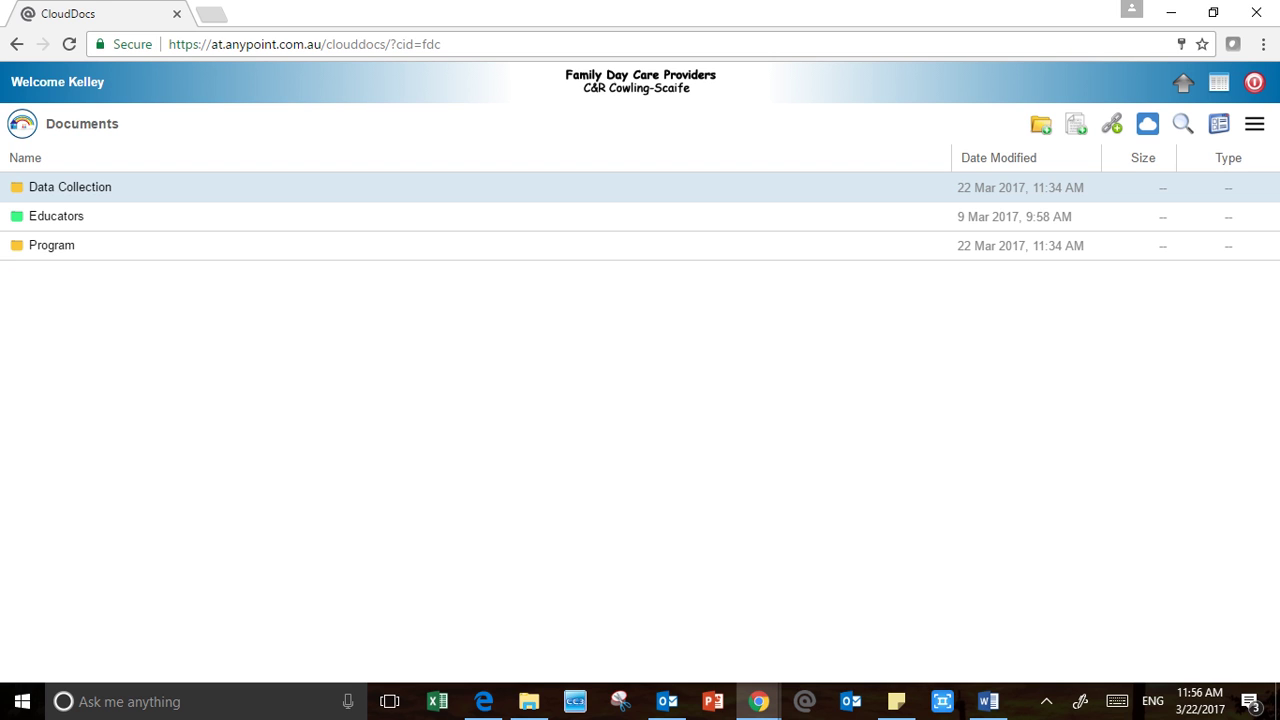
Move test data collection from the child's name folder up into Data Collection
double_click(70, 188)
double_click(62, 216)
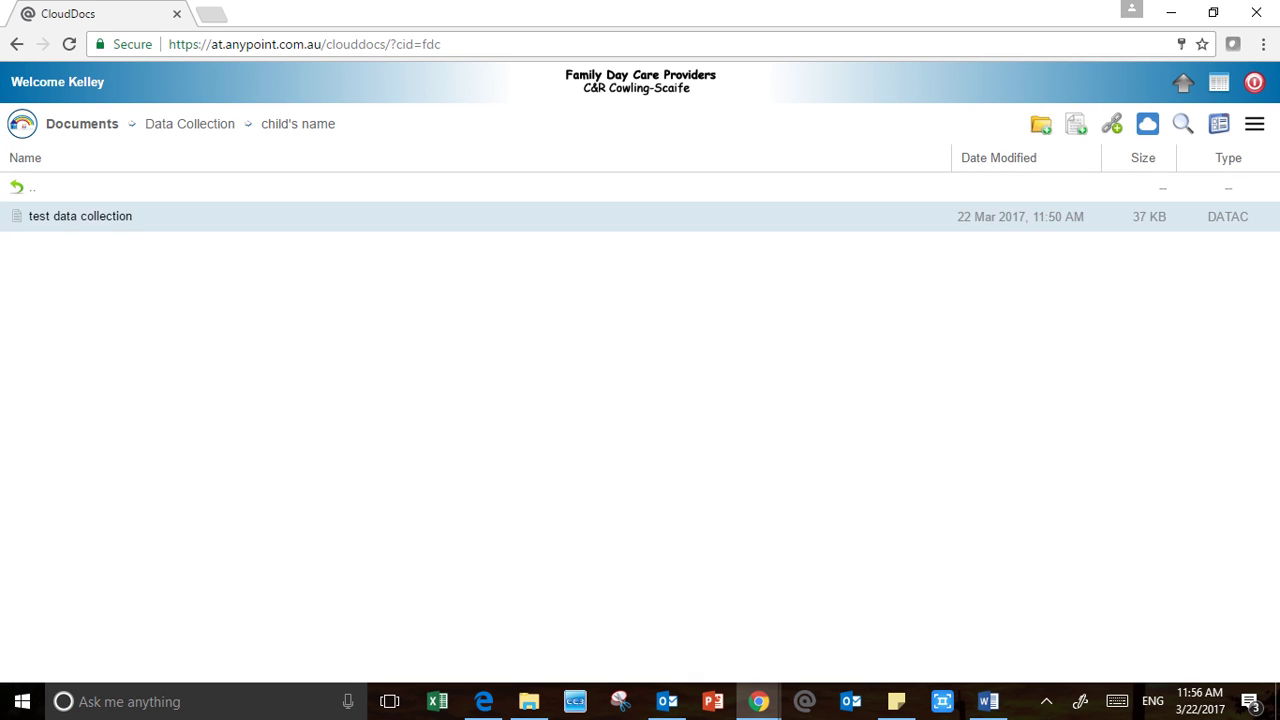
drag(208, 216, 226, 192)
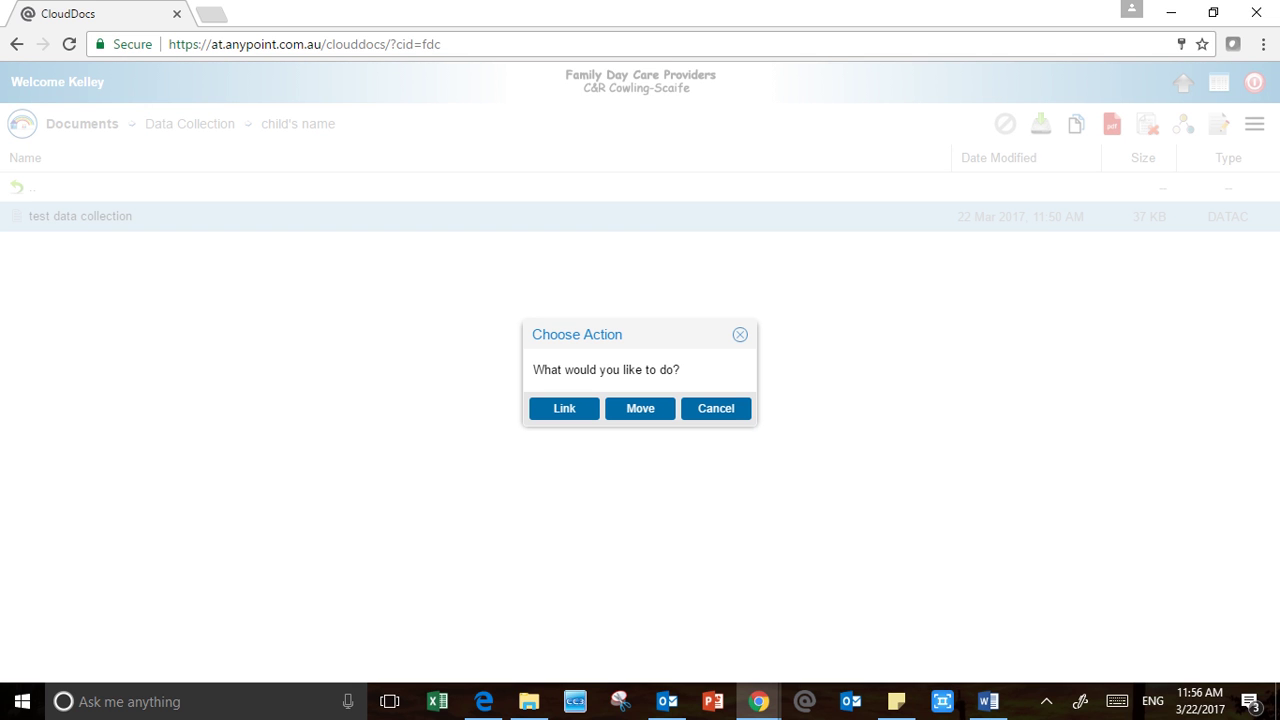
click(640, 408)
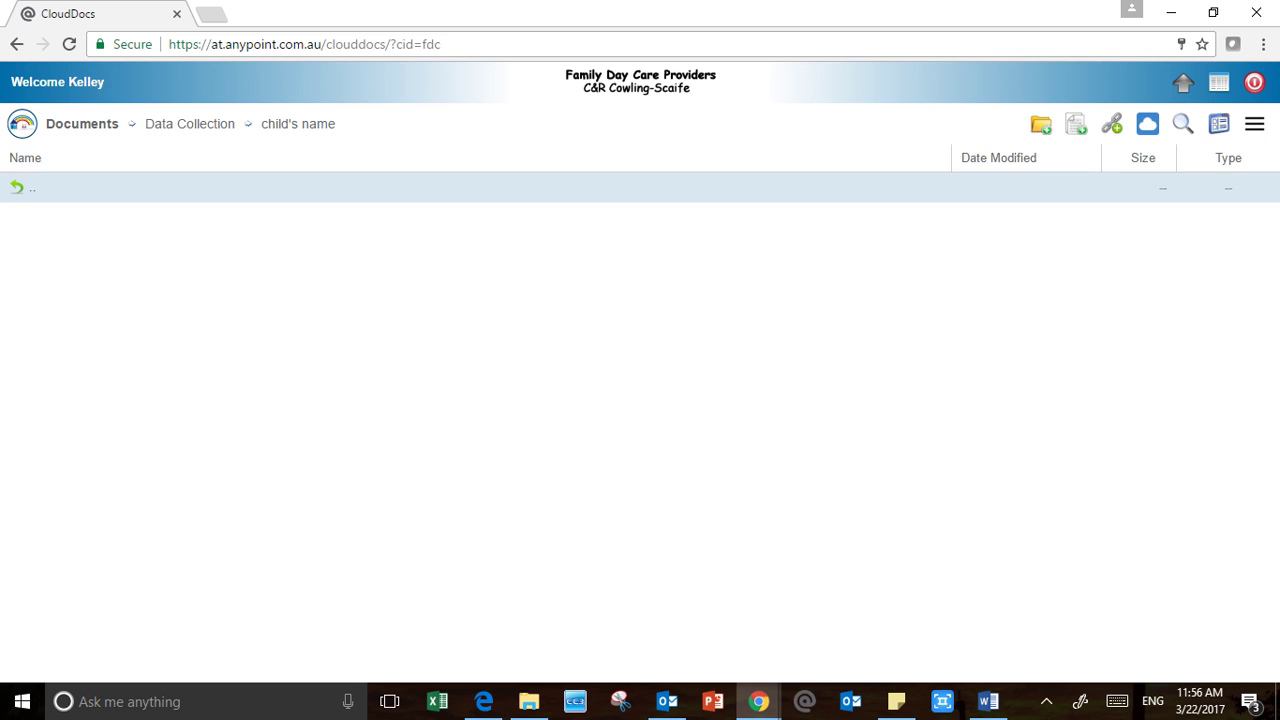
Return to the Documents root and display its folders as large icons
double_click(32, 188)
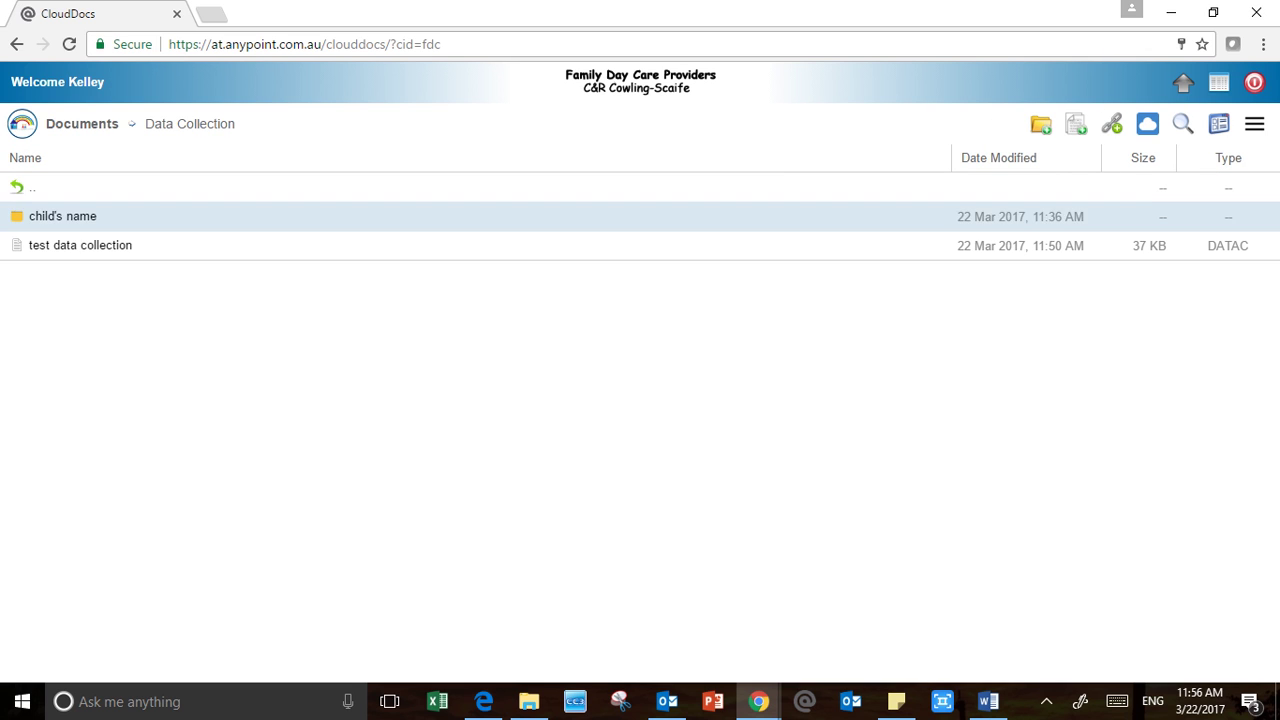
double_click(32, 188)
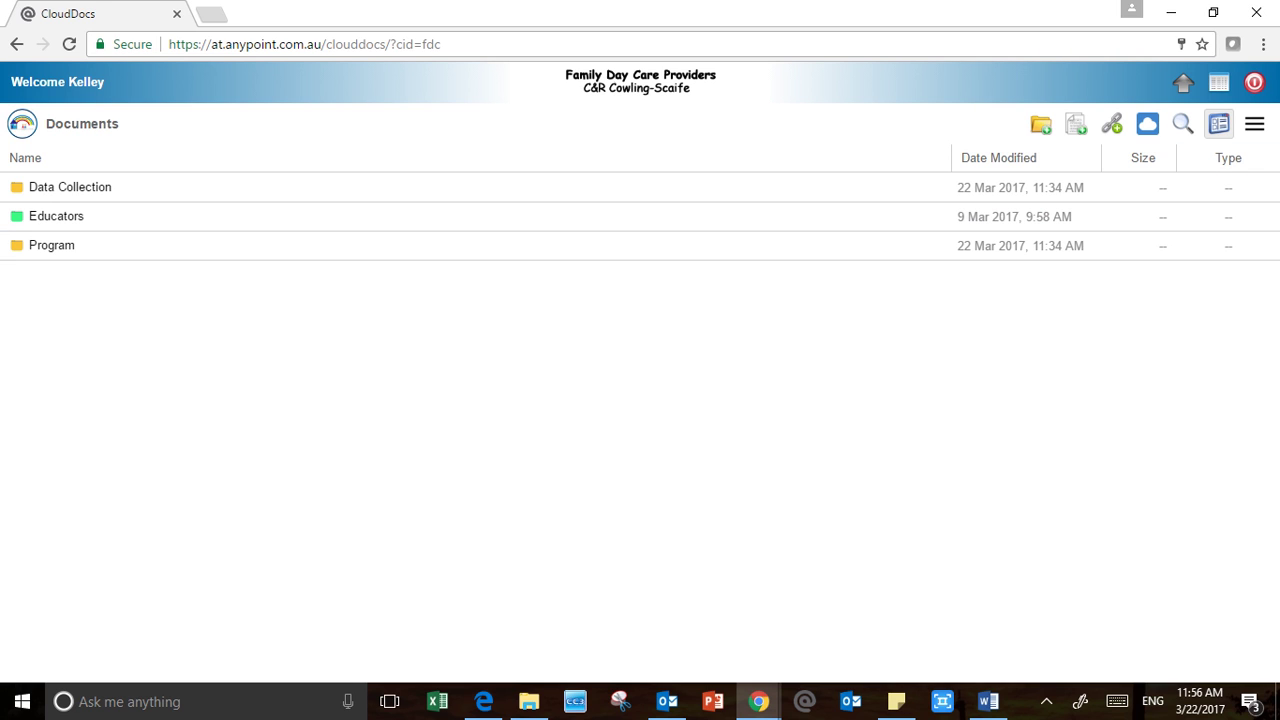
click(1219, 123)
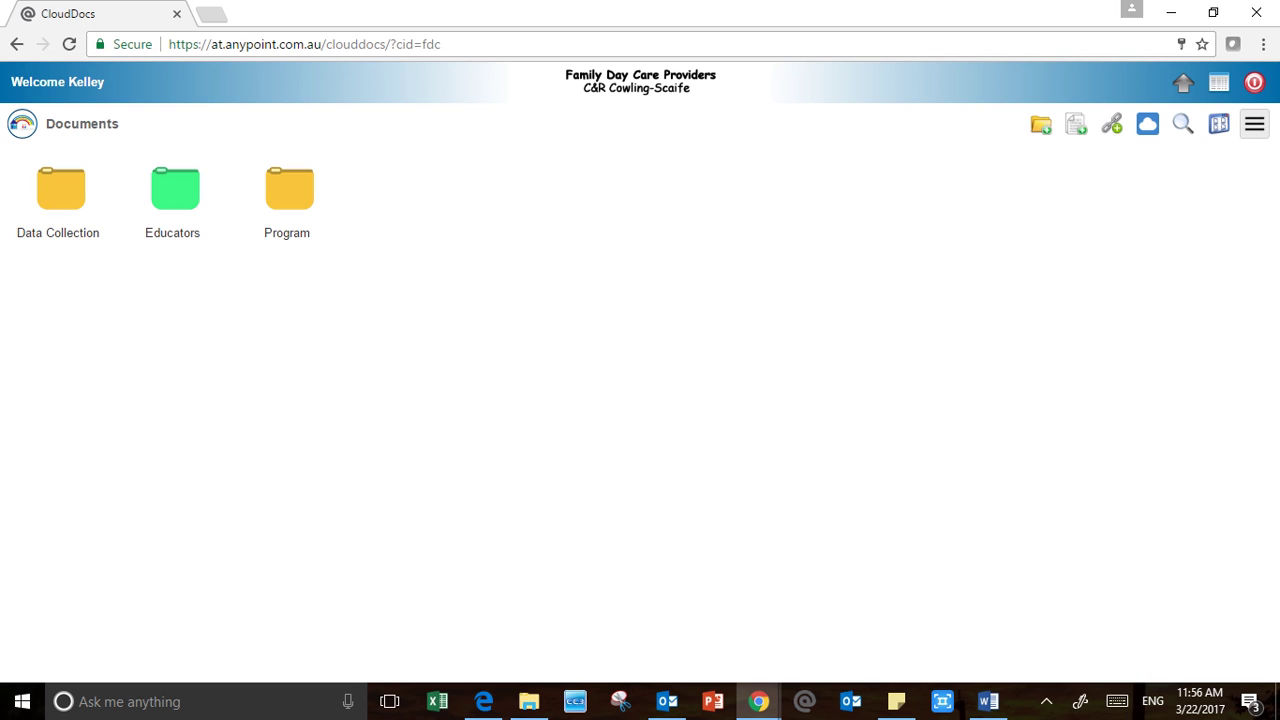
click(1254, 123)
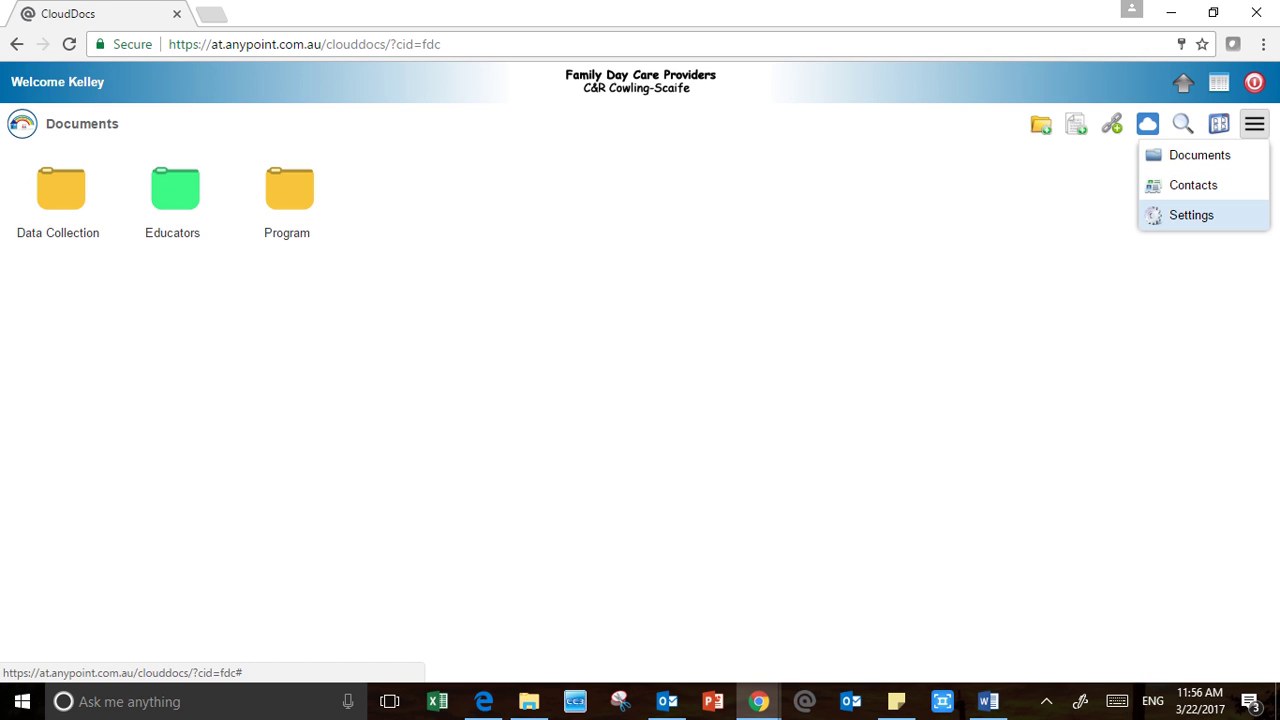
click(1193, 185)
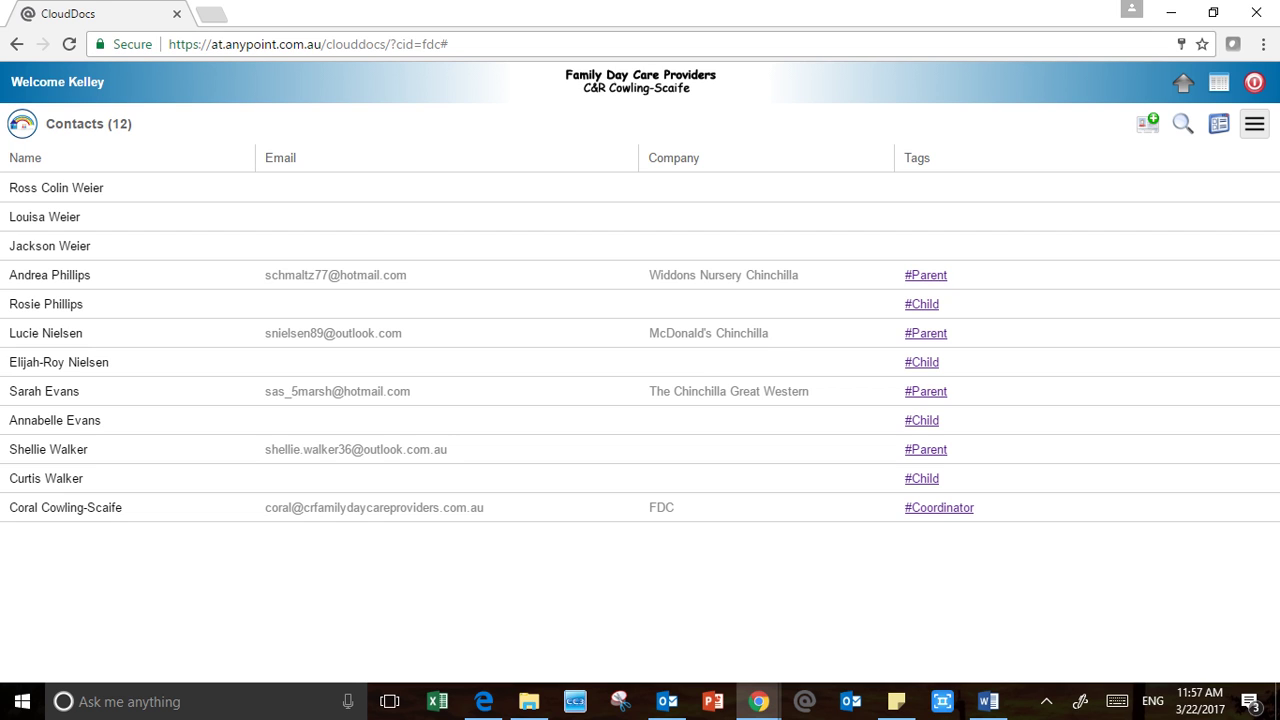
click(1254, 123)
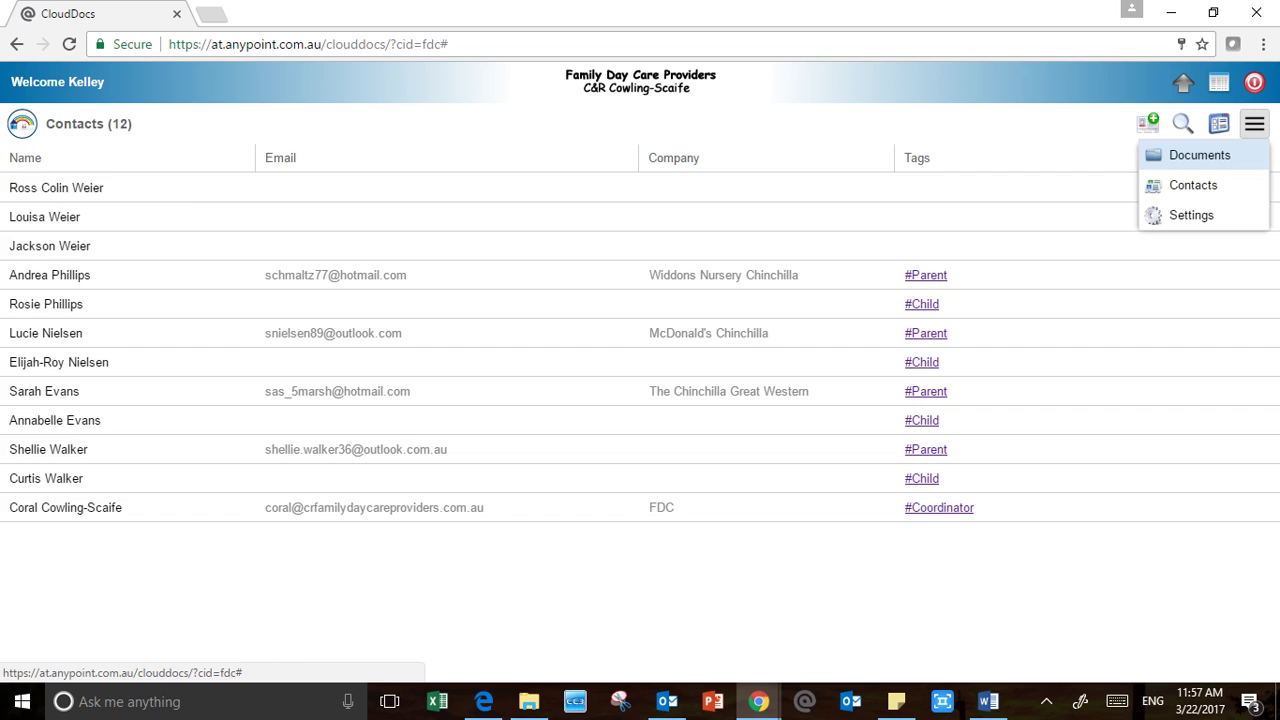
click(1199, 155)
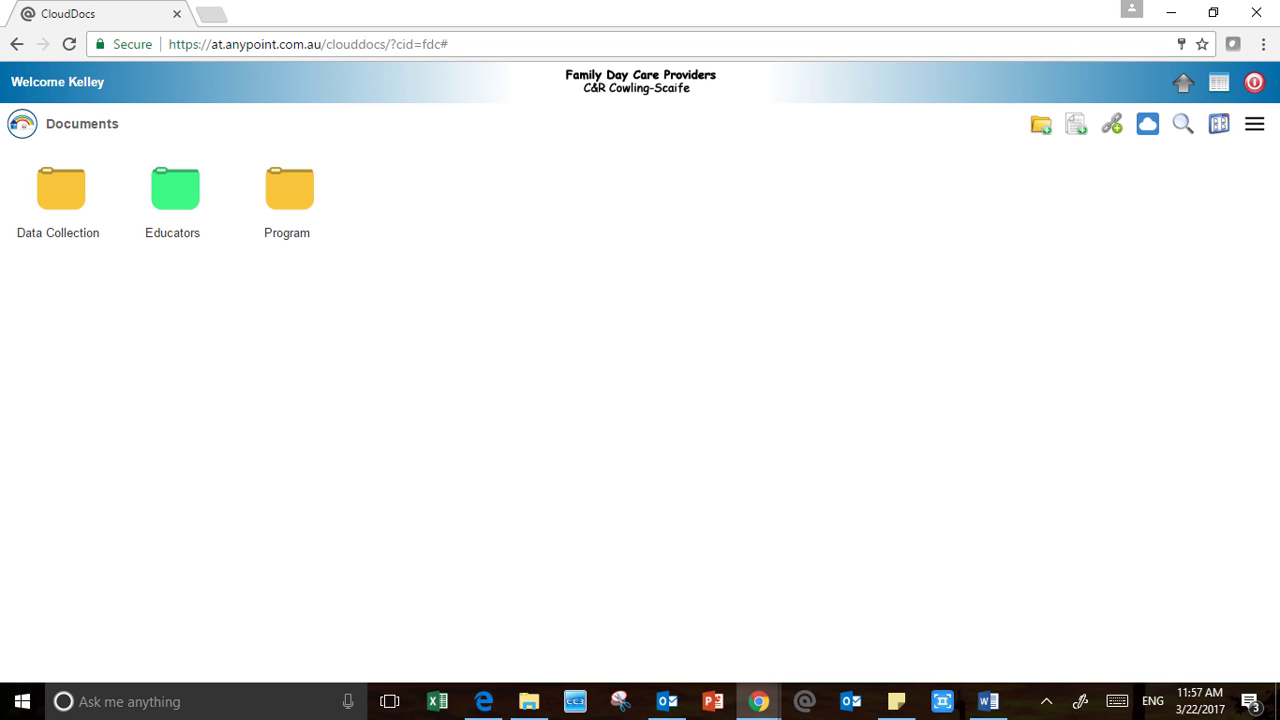
Open Data Collection to show the child's folder and the 37 KB test data collection PDF
double_click(61, 190)
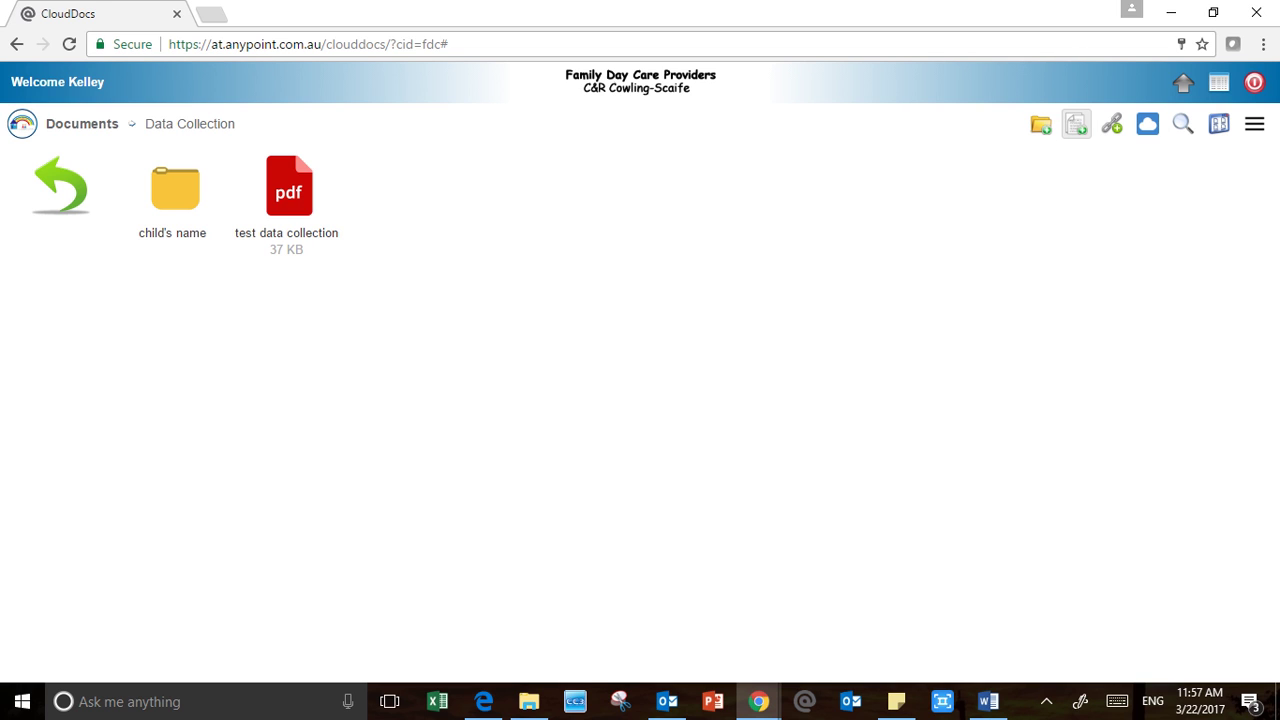
Add an HTML document named 'test summary' of type Development Summary
click(1076, 123)
text(test )
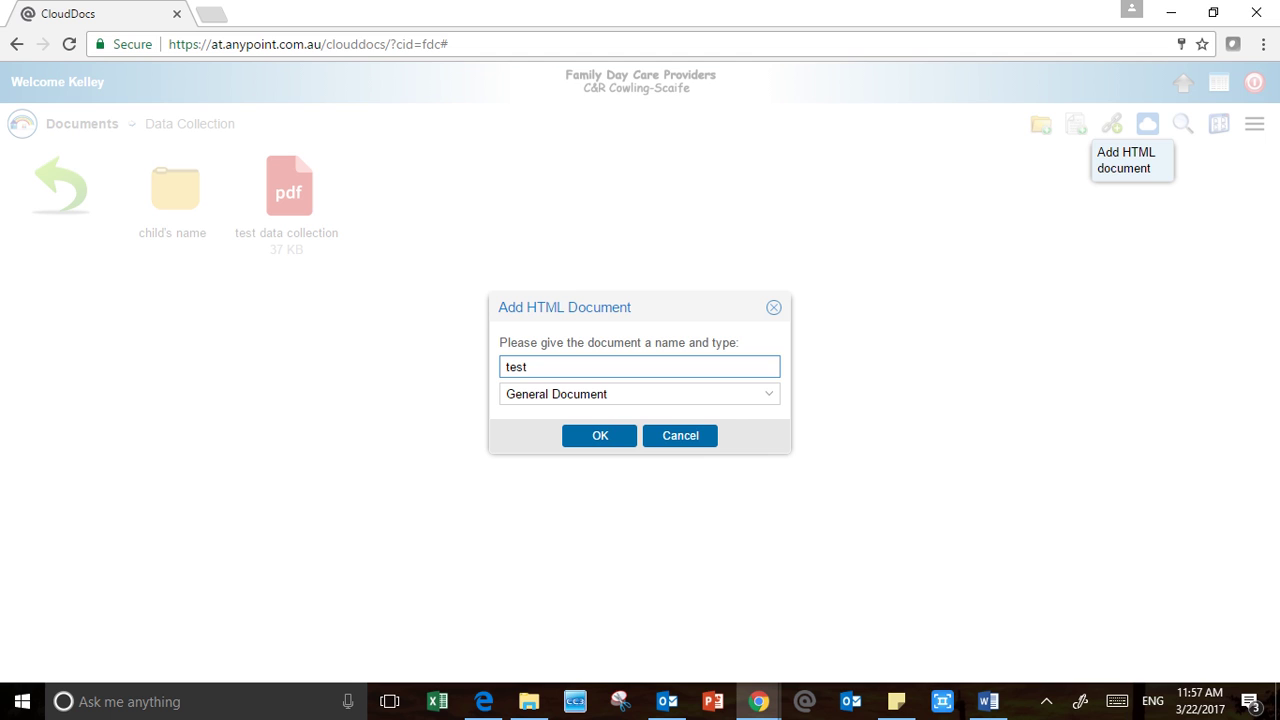
text(summary)
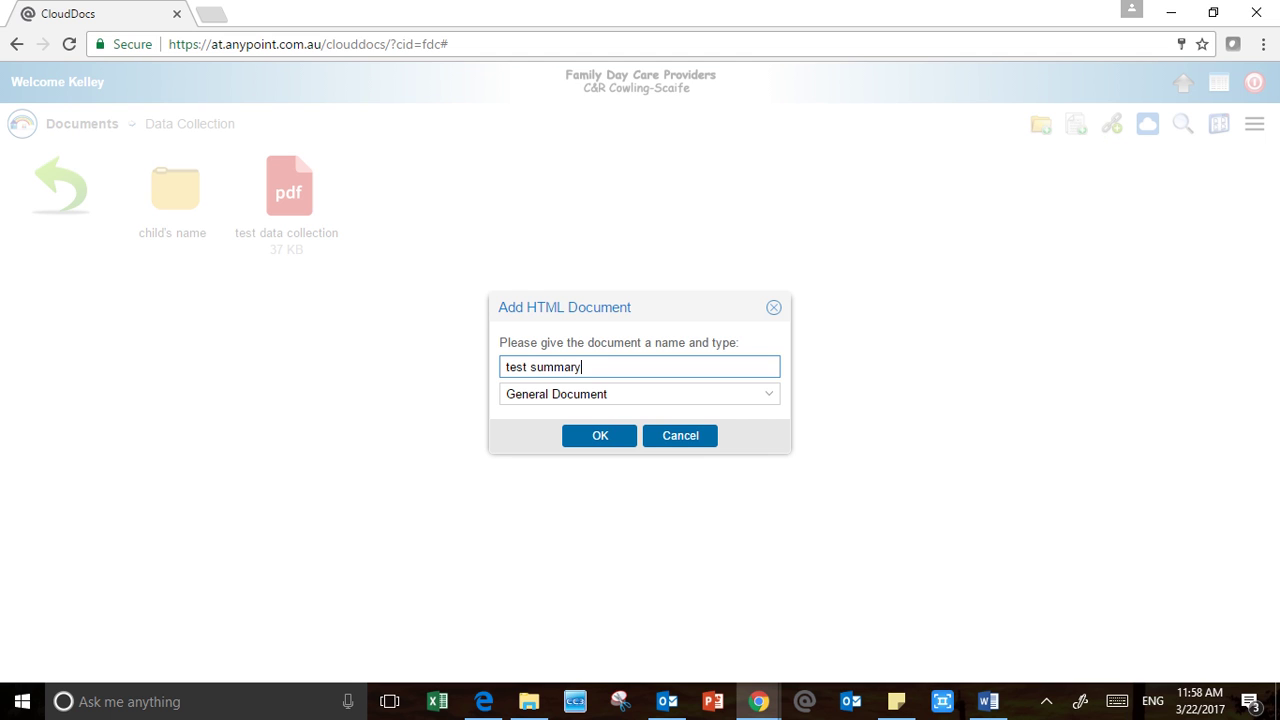
key(Tab)
key(alt+Down)
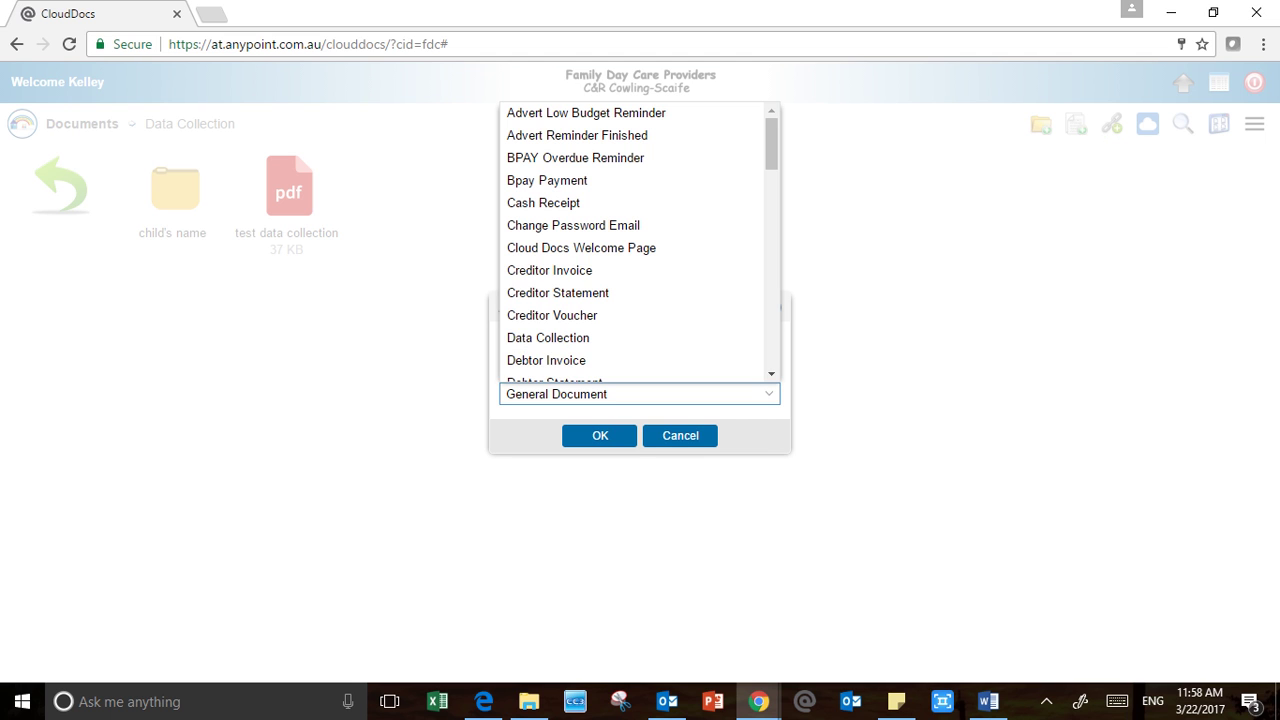
drag(771, 144, 771, 187)
click(557, 346)
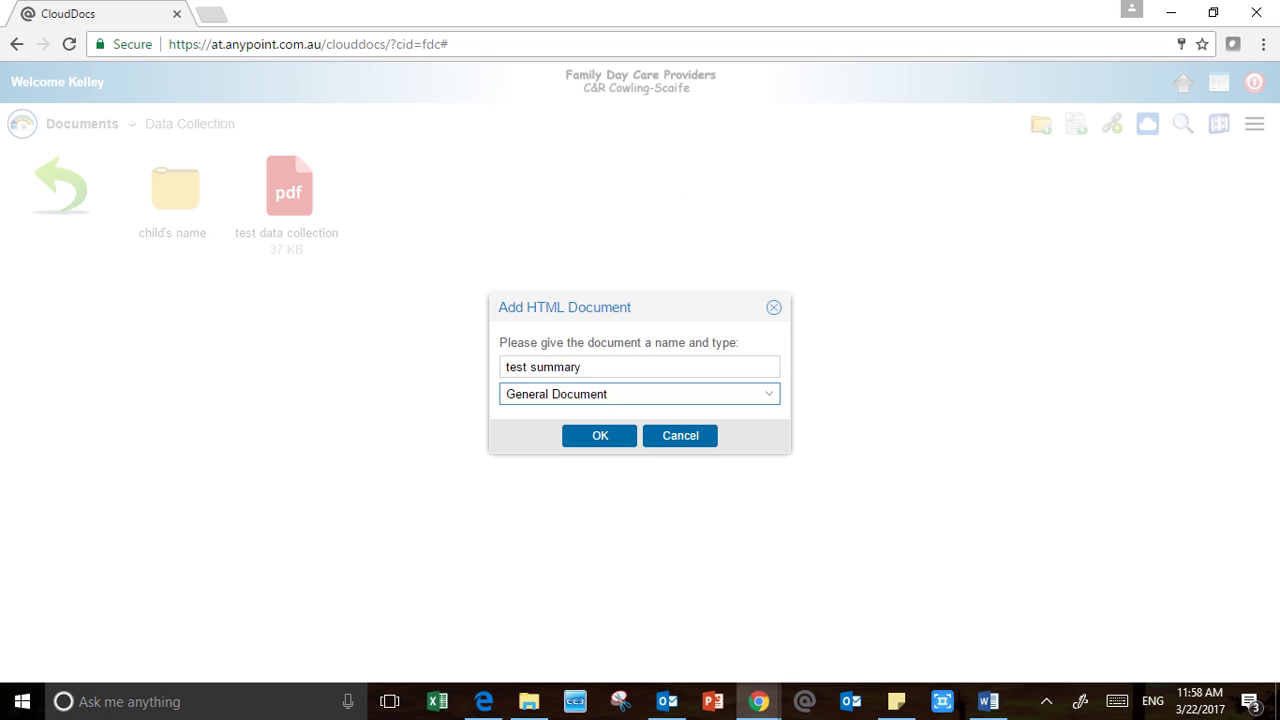
click(769, 394)
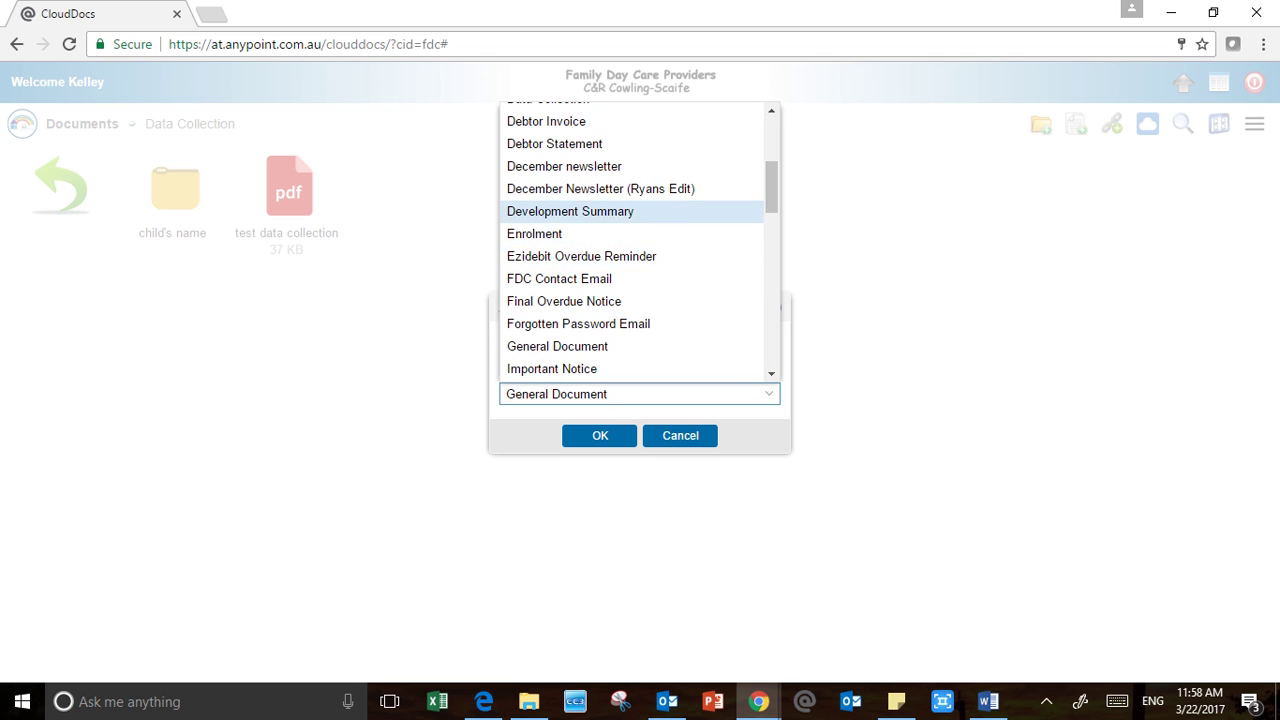
click(570, 212)
click(600, 436)
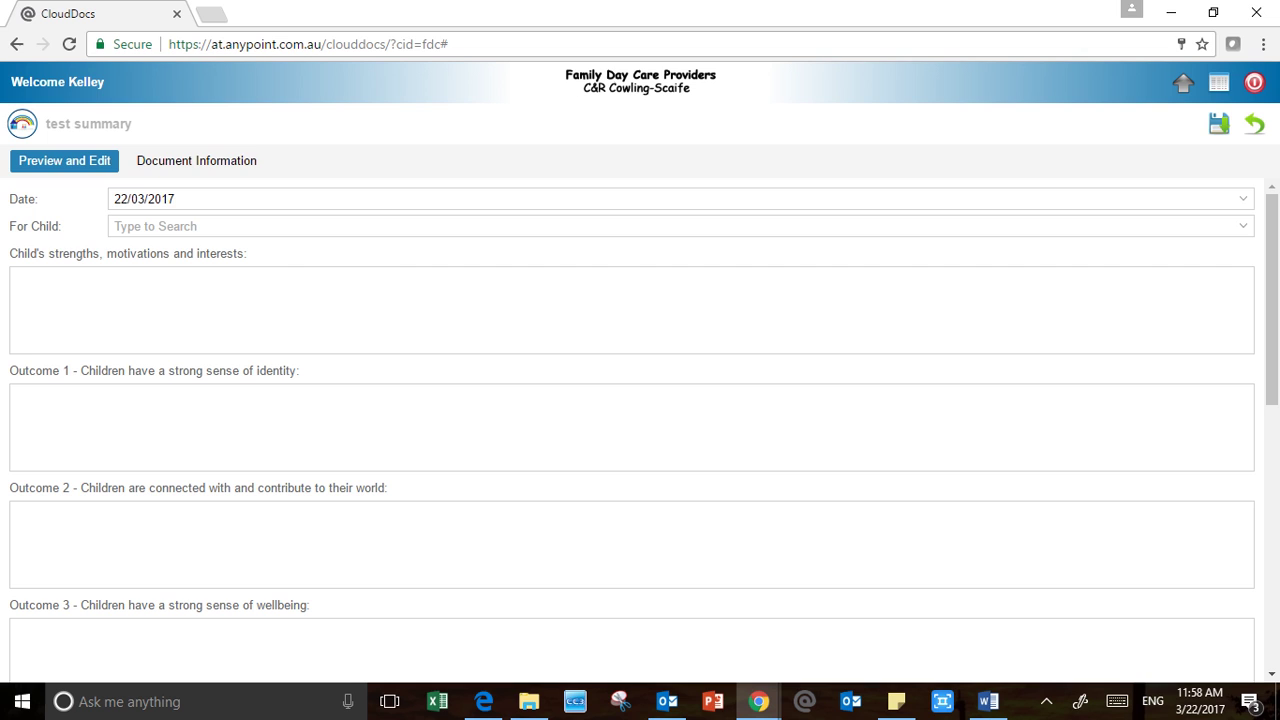
Pick the child in For Child and type 'This form is a summary of the child's development' as strengths
click(156, 226)
text(Cur)
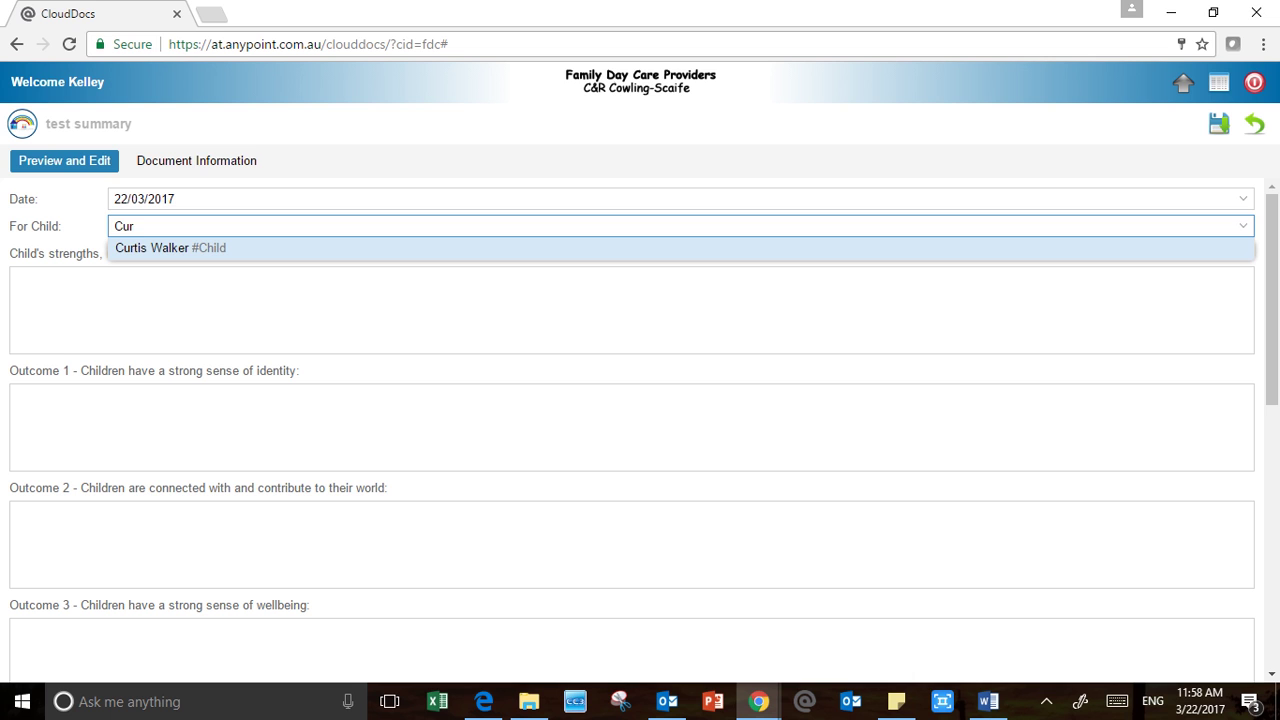
key(Return)
key(Tab)
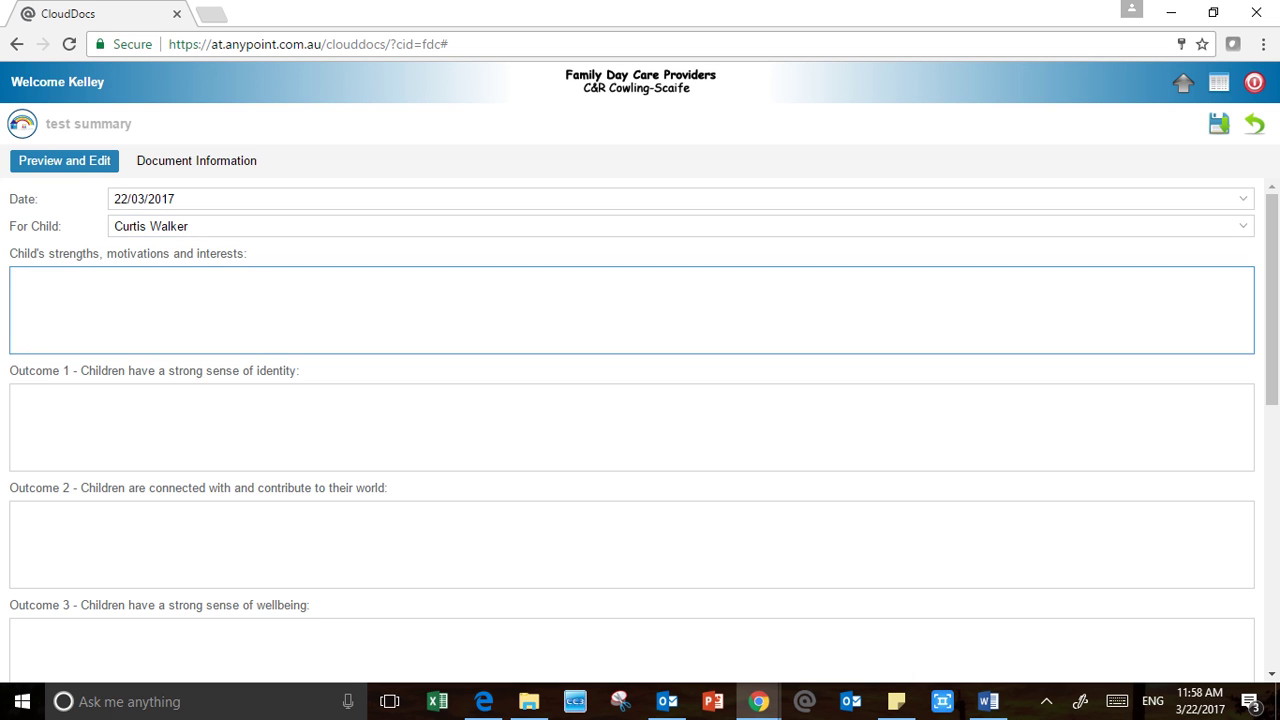
scroll(640, 450, down, 4)
scroll(640, 450, up, 4)
text(This form is a summary o)
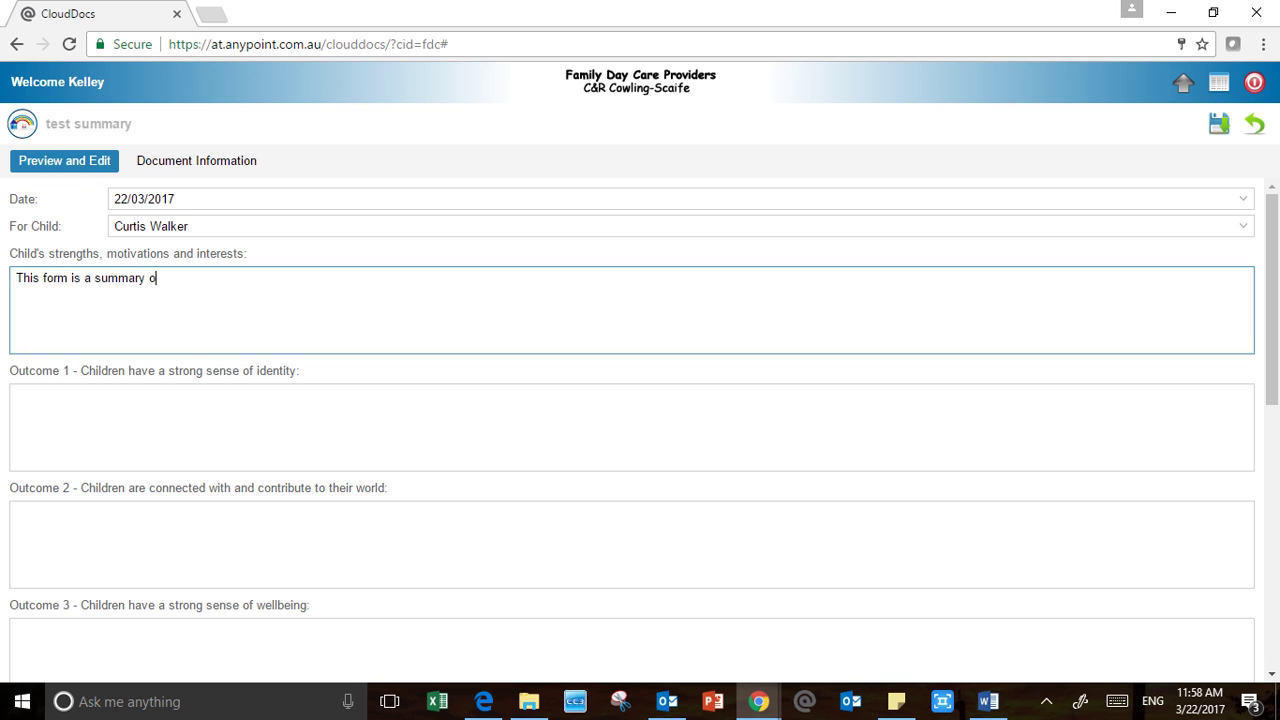
text(f the child's development)
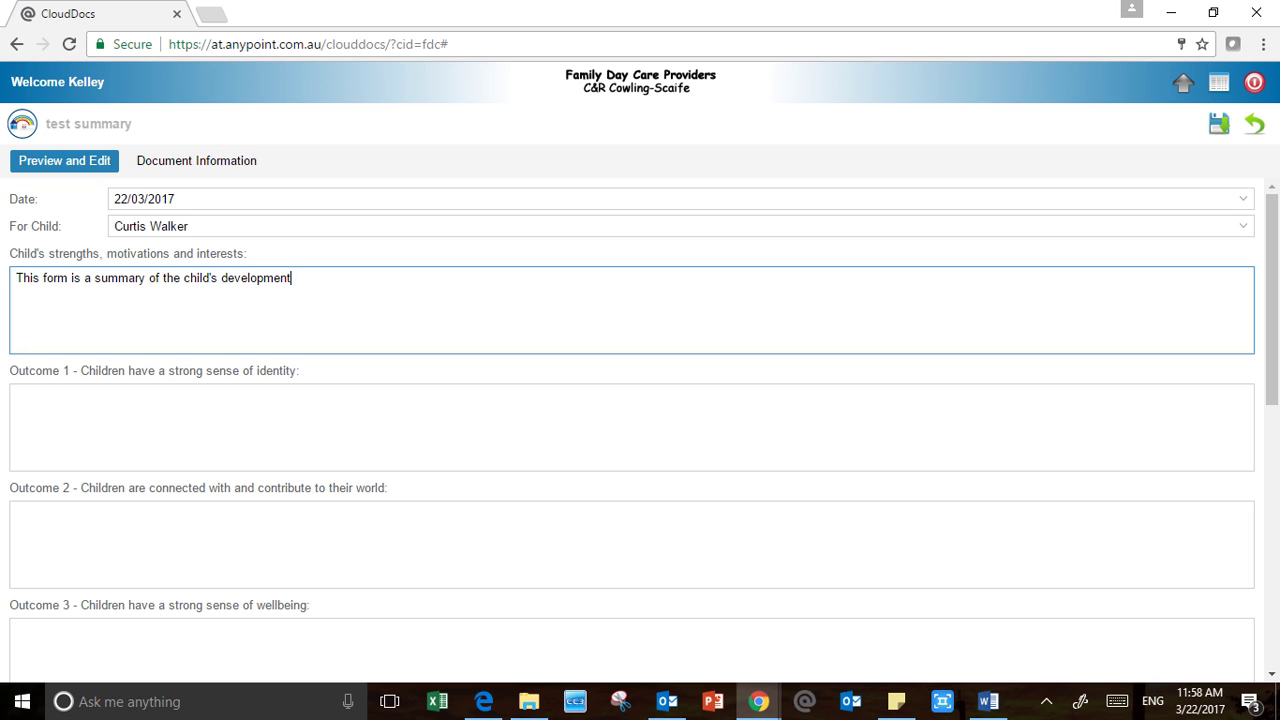
Add a second strengths line 'Is a summary of their strengths, interests etc.' with typos corrected
key(Return)
text(Is a summary of their stren)
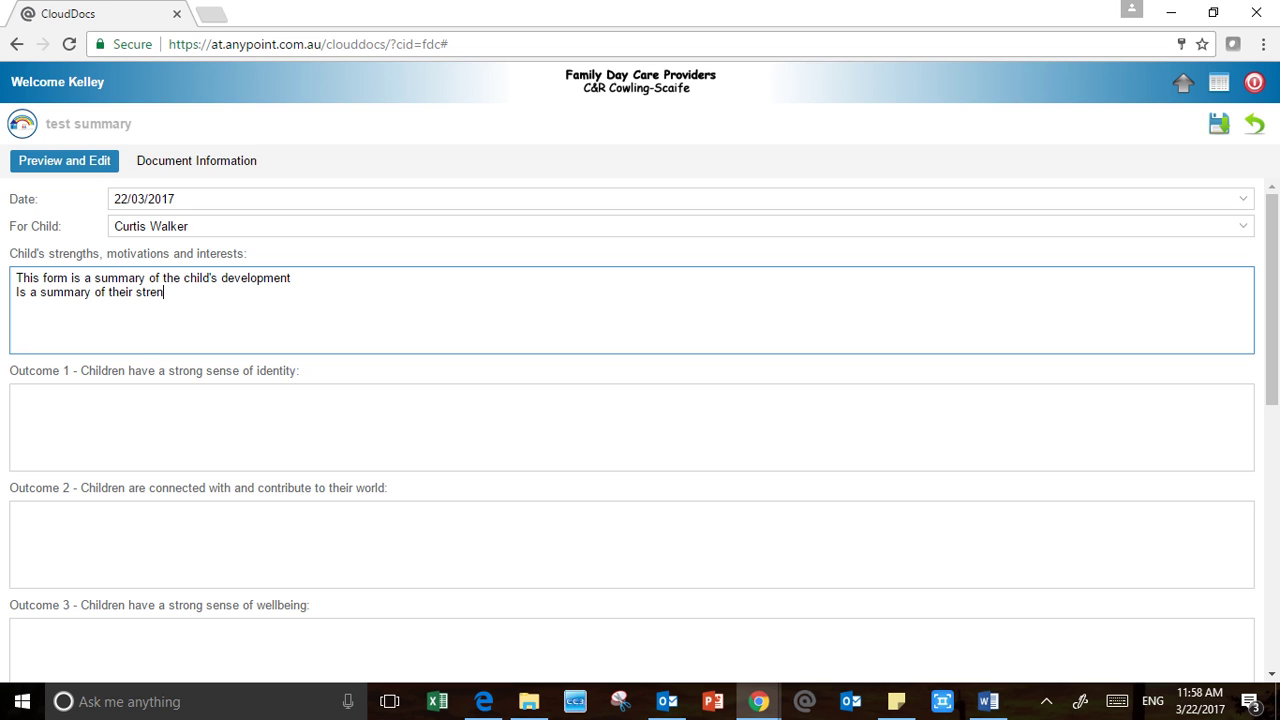
text(ghtd)
key(BackSpace)
text(s. interestes tec.)
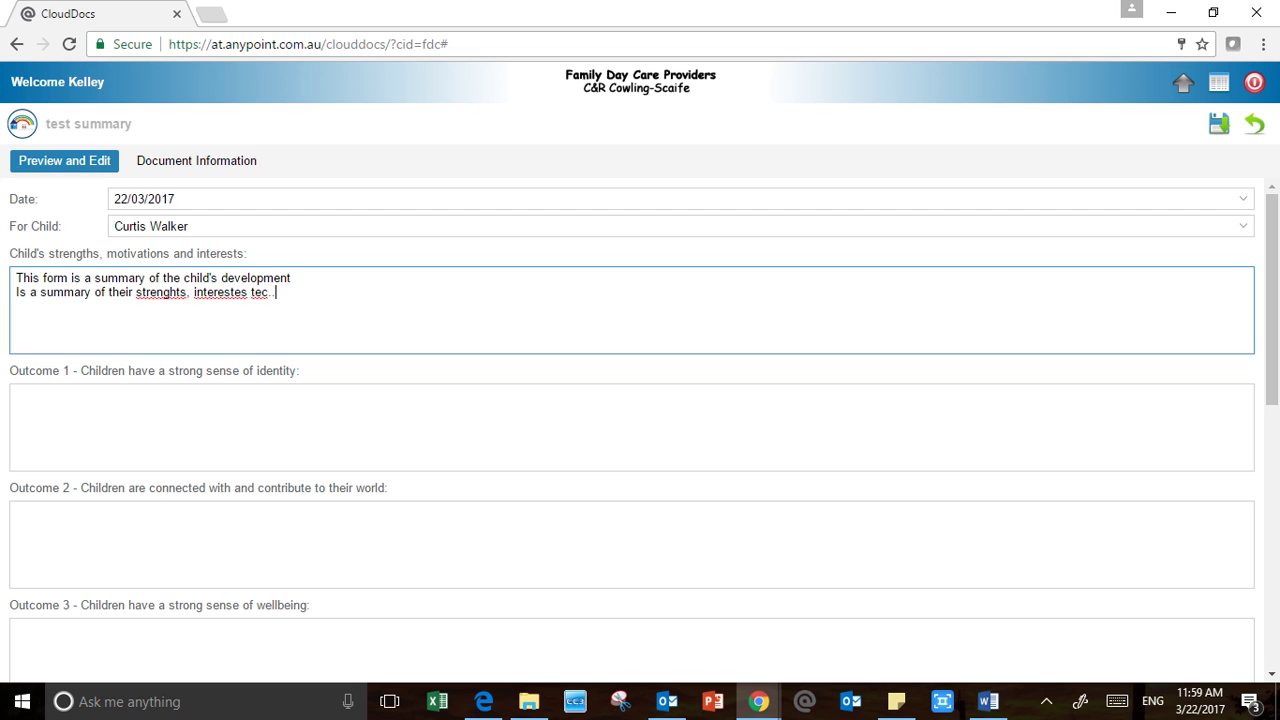
right_click(165, 292)
click(200, 303)
text(,)
right_click(219, 293)
click(274, 330)
key(BackSpace)
text(t)
click(17, 396)
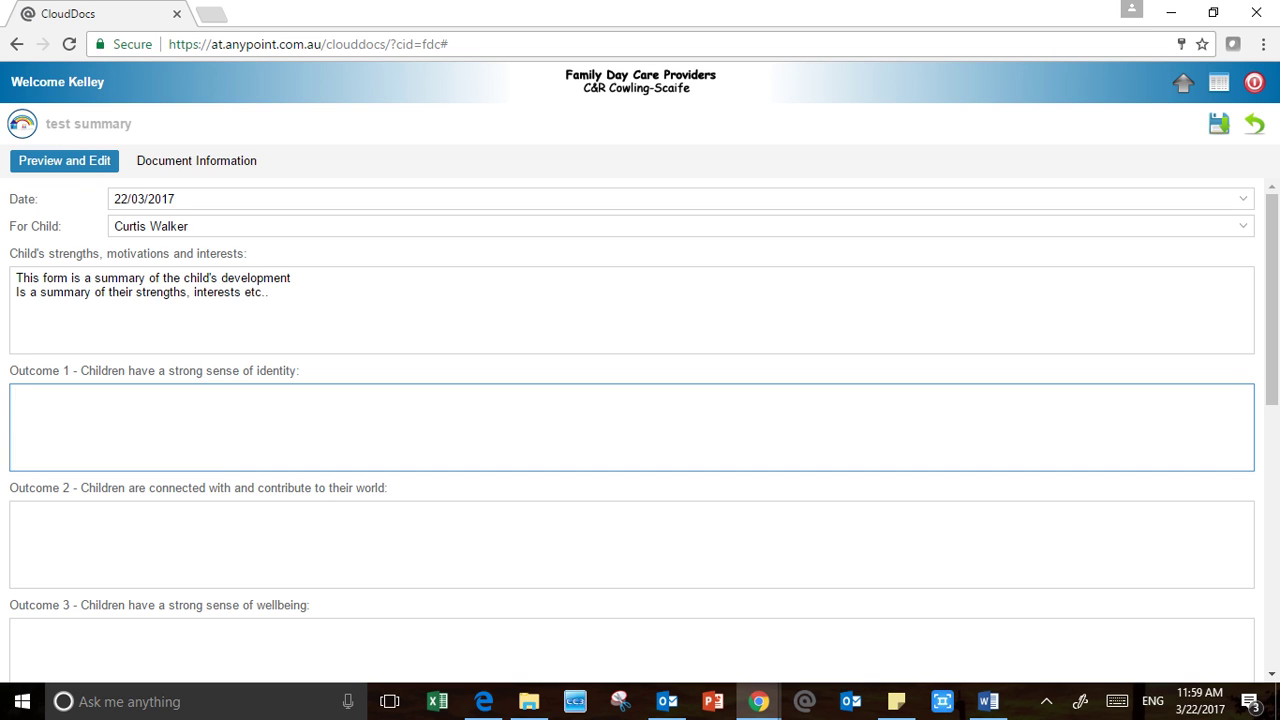
Fill Outcome 1 with "summaries the child's who they are idenity"
text(summarise the childs)
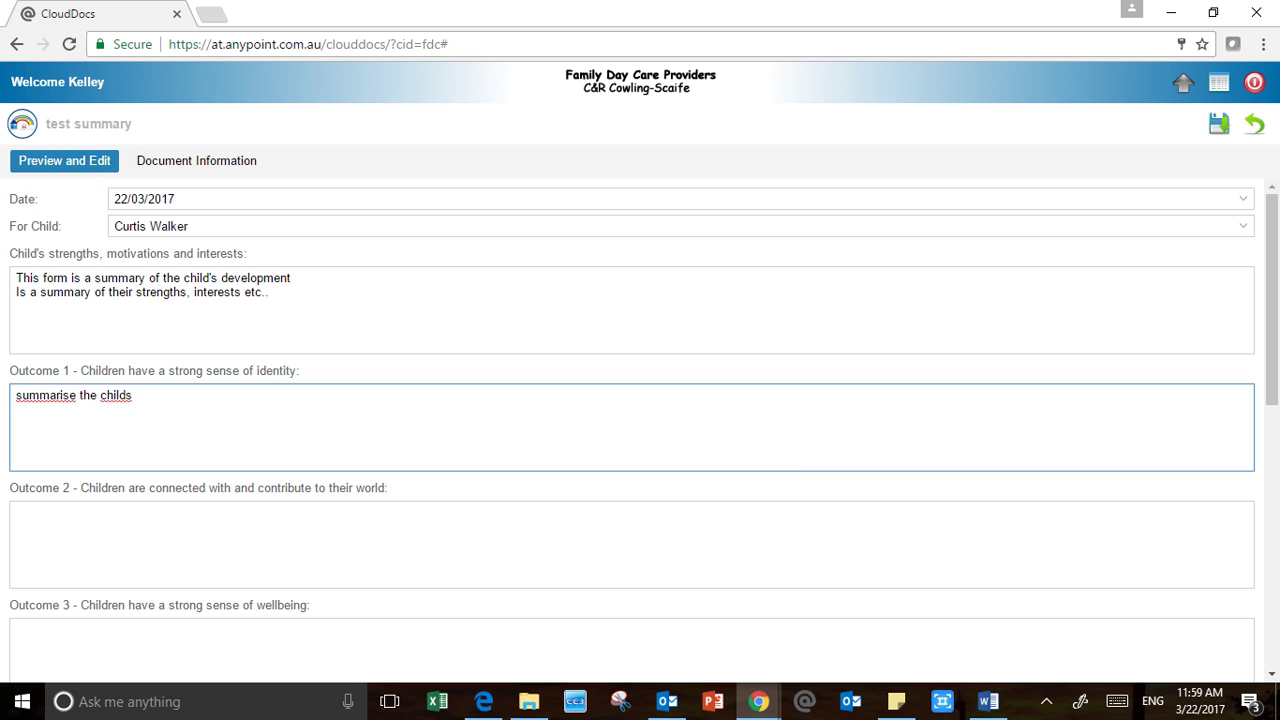
key(BackSpace)
text('s)
right_click(57, 395)
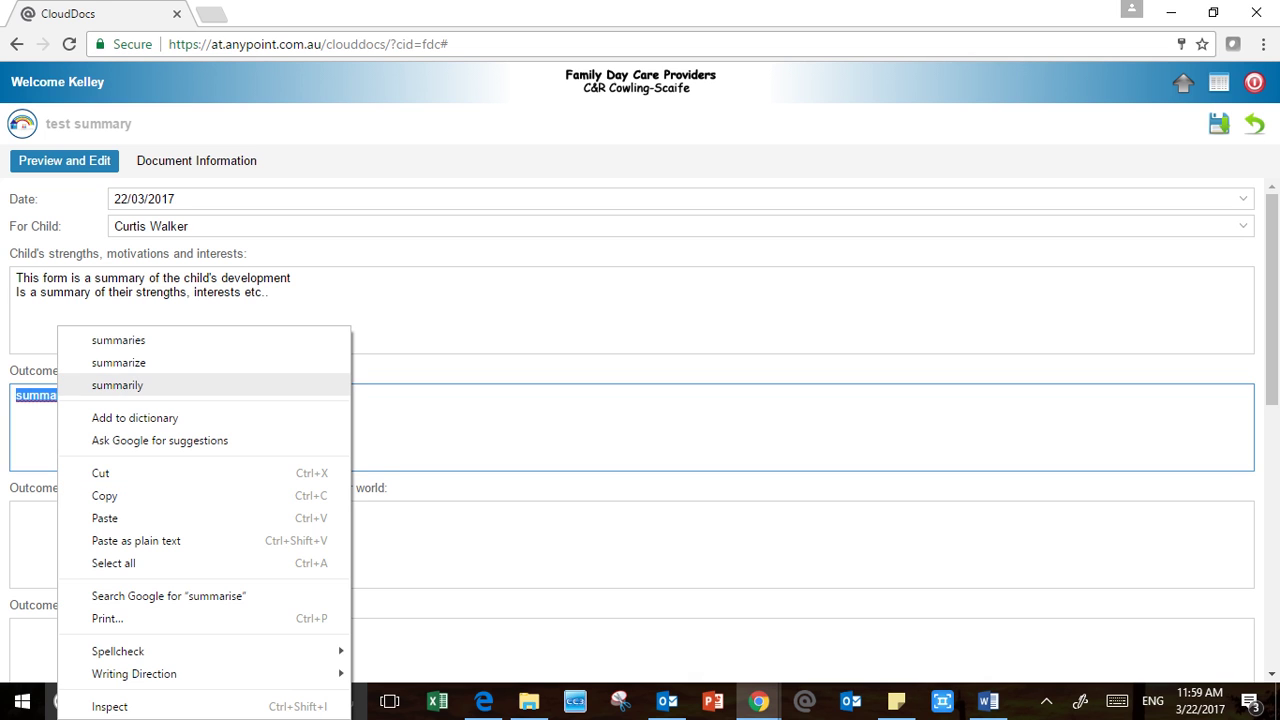
click(118, 340)
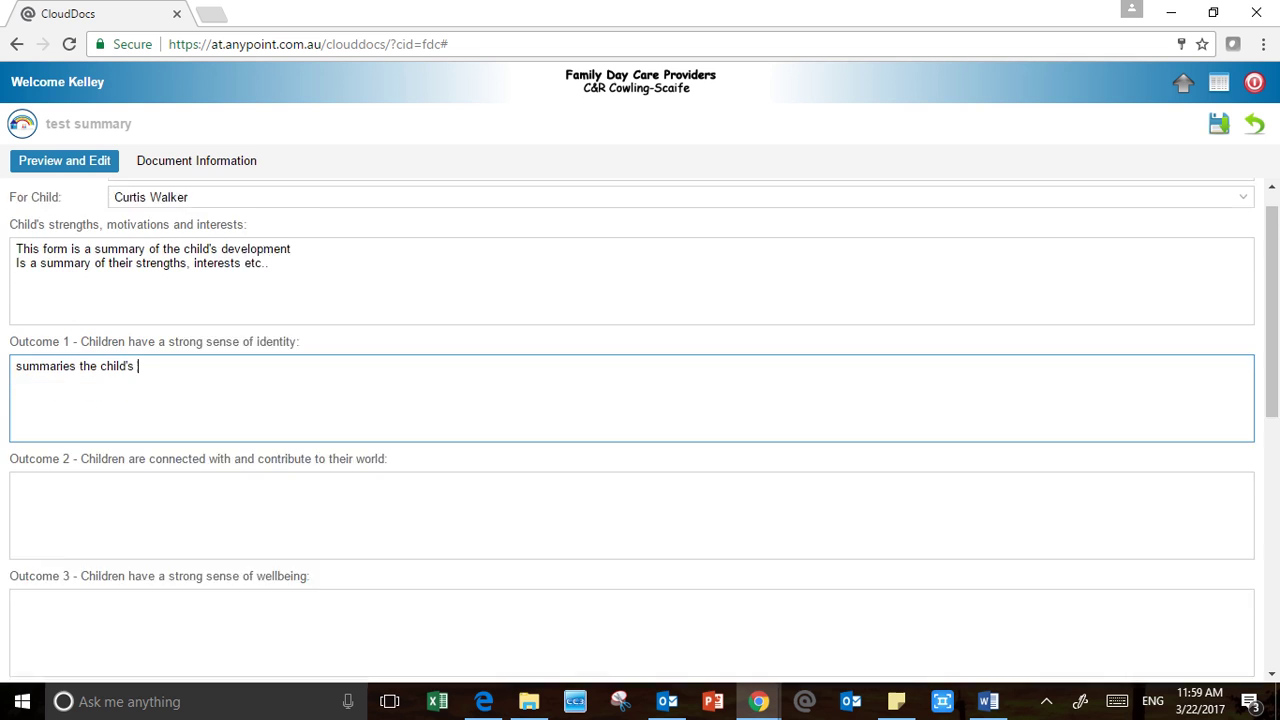
scroll(640, 420, down, 1)
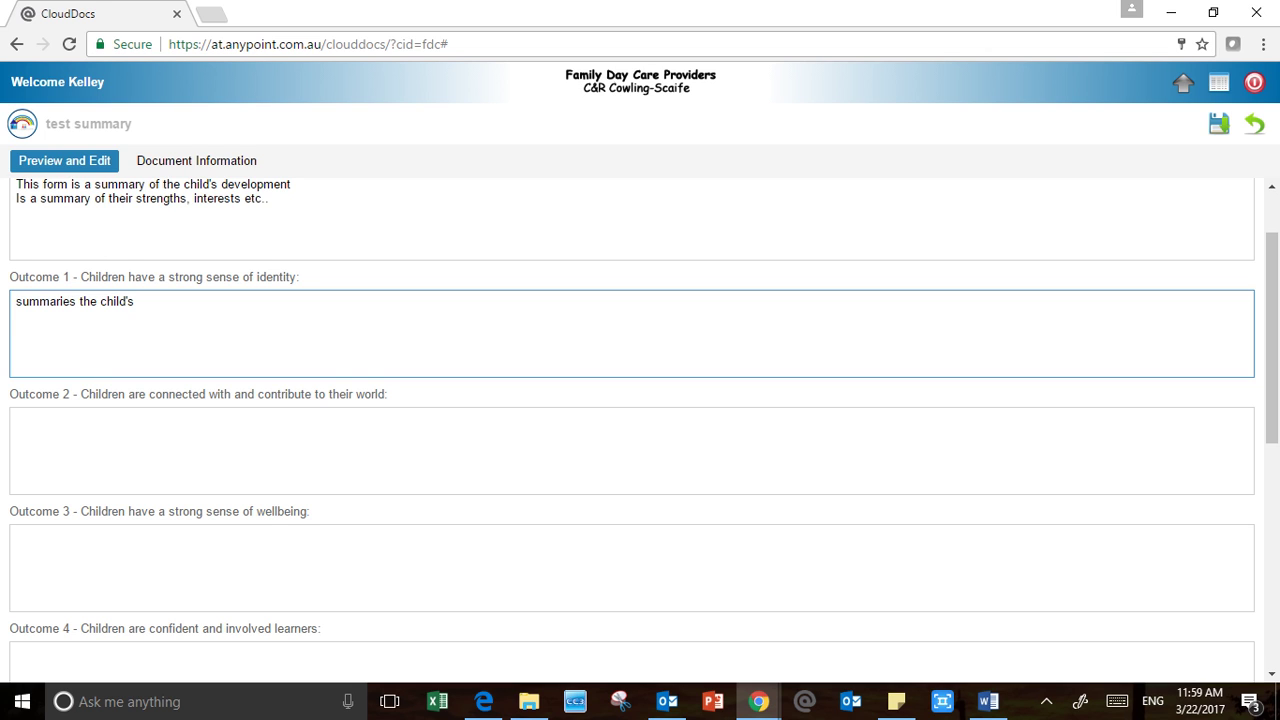
text(who they are idenity)
Fill Outcome 2 with "summaries the child's social skills", correcting socal to social
click(17, 419)
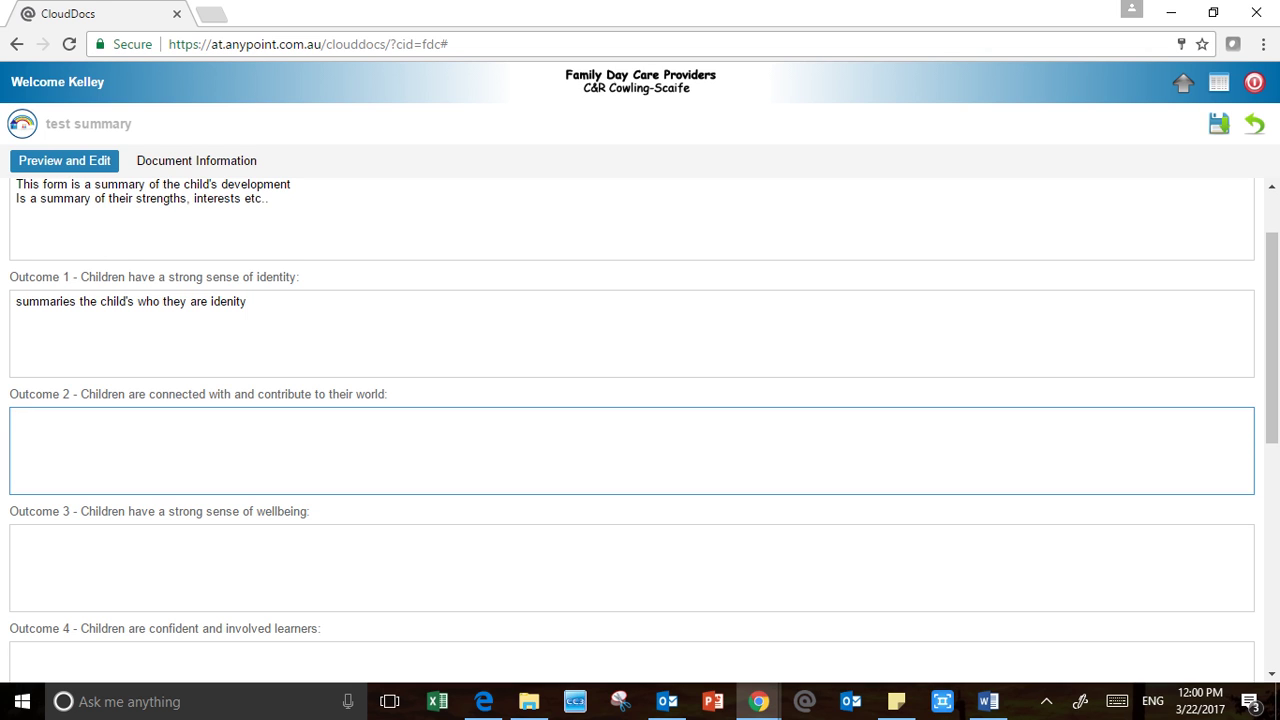
text(summaries the child's so)
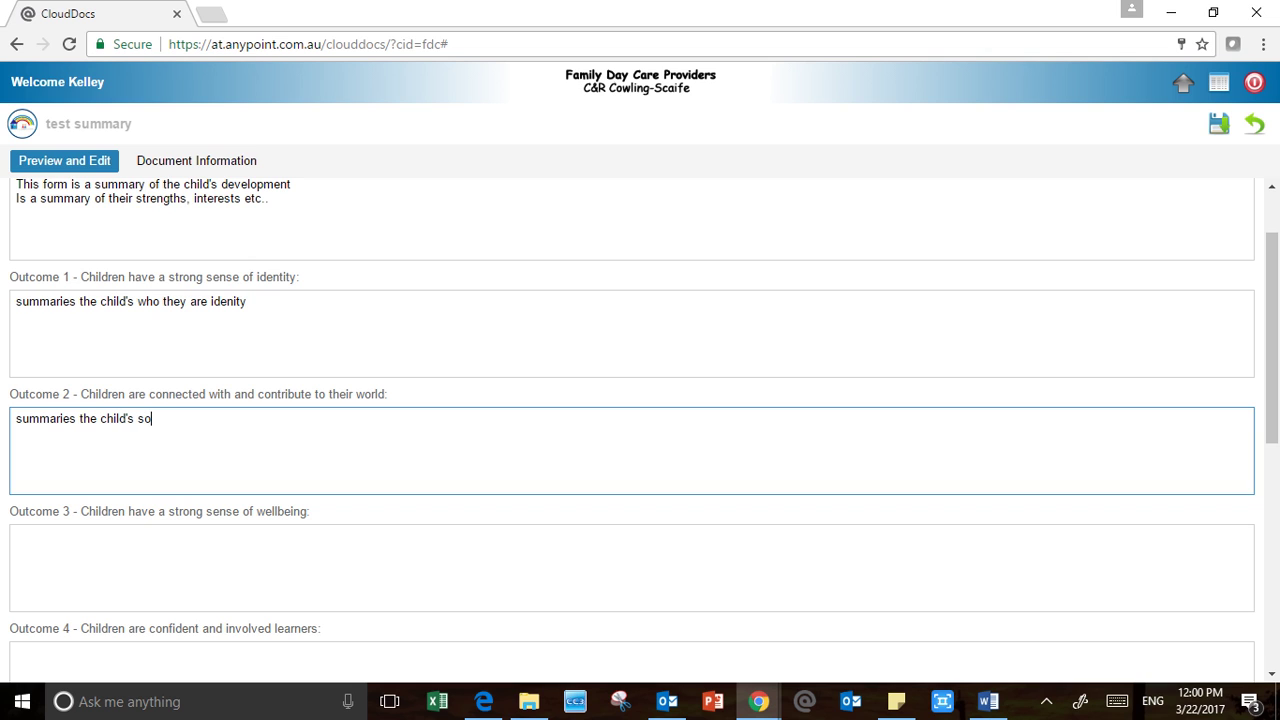
text(cal skills)
right_click(152, 418)
click(200, 35)
Fill Outcome 3 with "Summaries the child's emotional skills", correcting "emocional" from spelling suggestions
scroll(632, 430, down, 1)
click(160, 456)
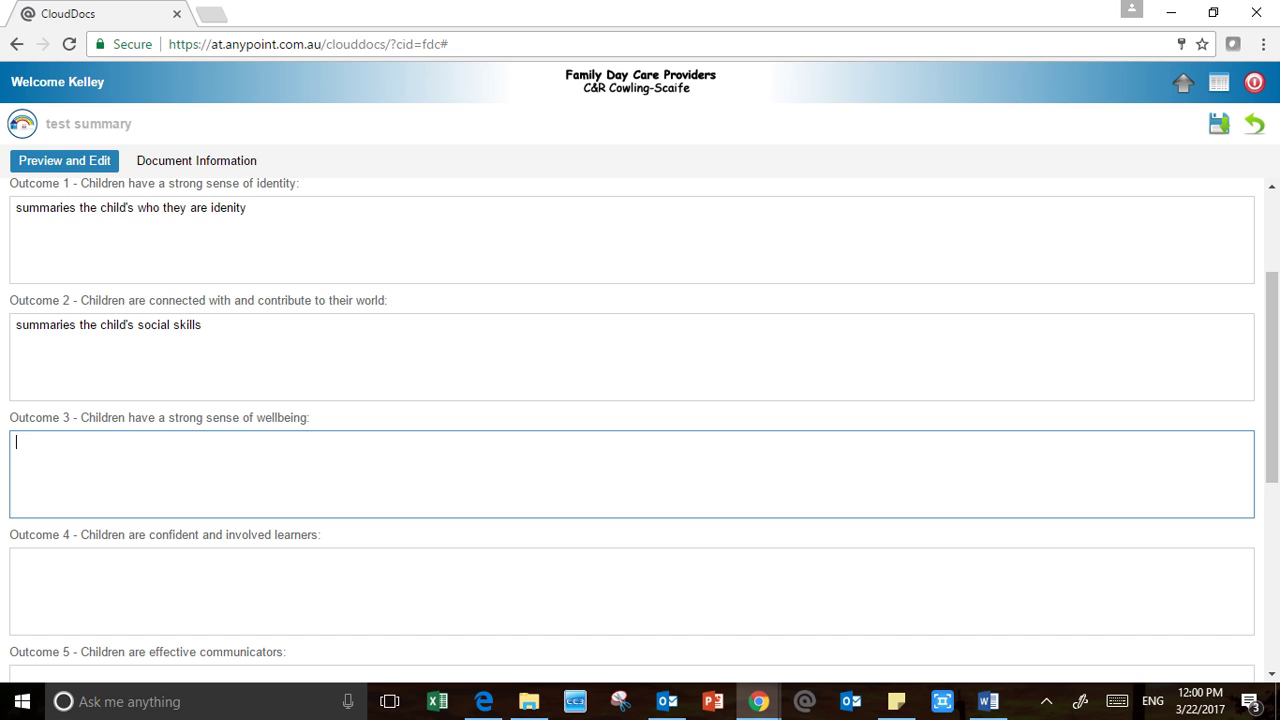
text(Summaries the childs)
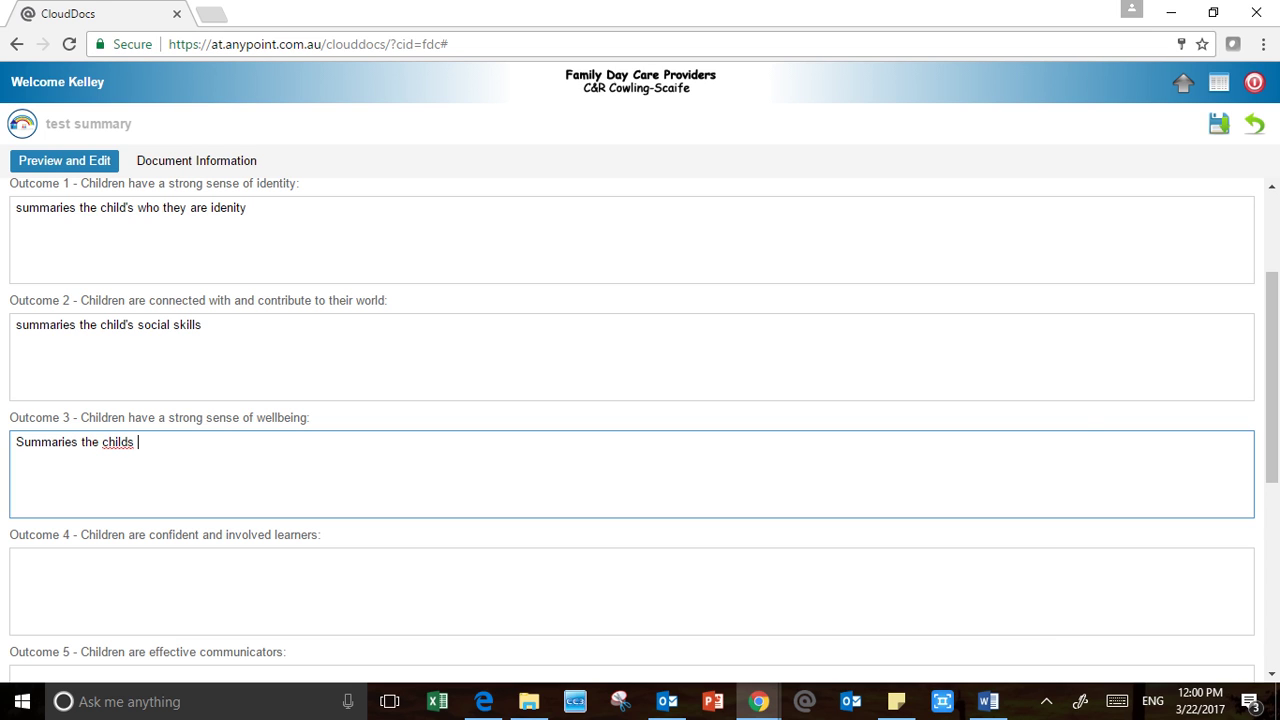
key(BackSpace)
text('s)
text(emocional skills)
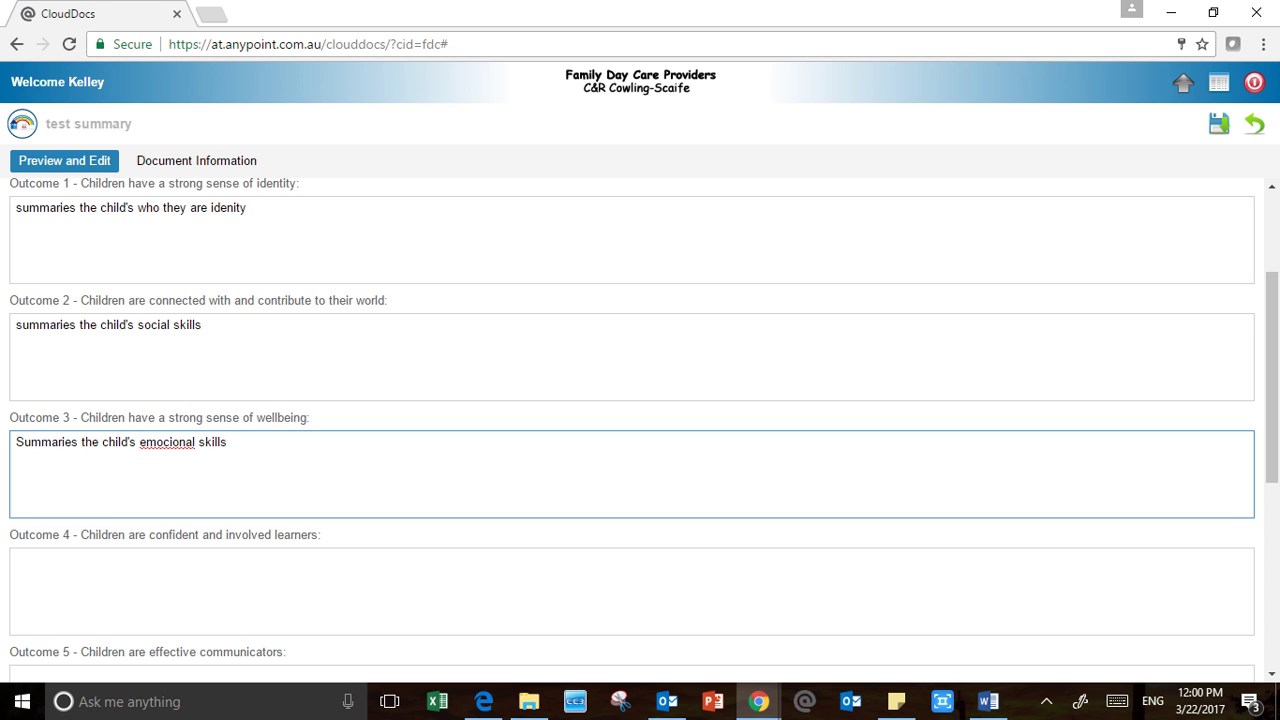
right_click(155, 441)
click(200, 106)
Fill Outcome 4 with the child's physical gross and fine motor, willingness to learn summary, correcting "physiscal"
scroll(632, 430, down, 2)
click(100, 385)
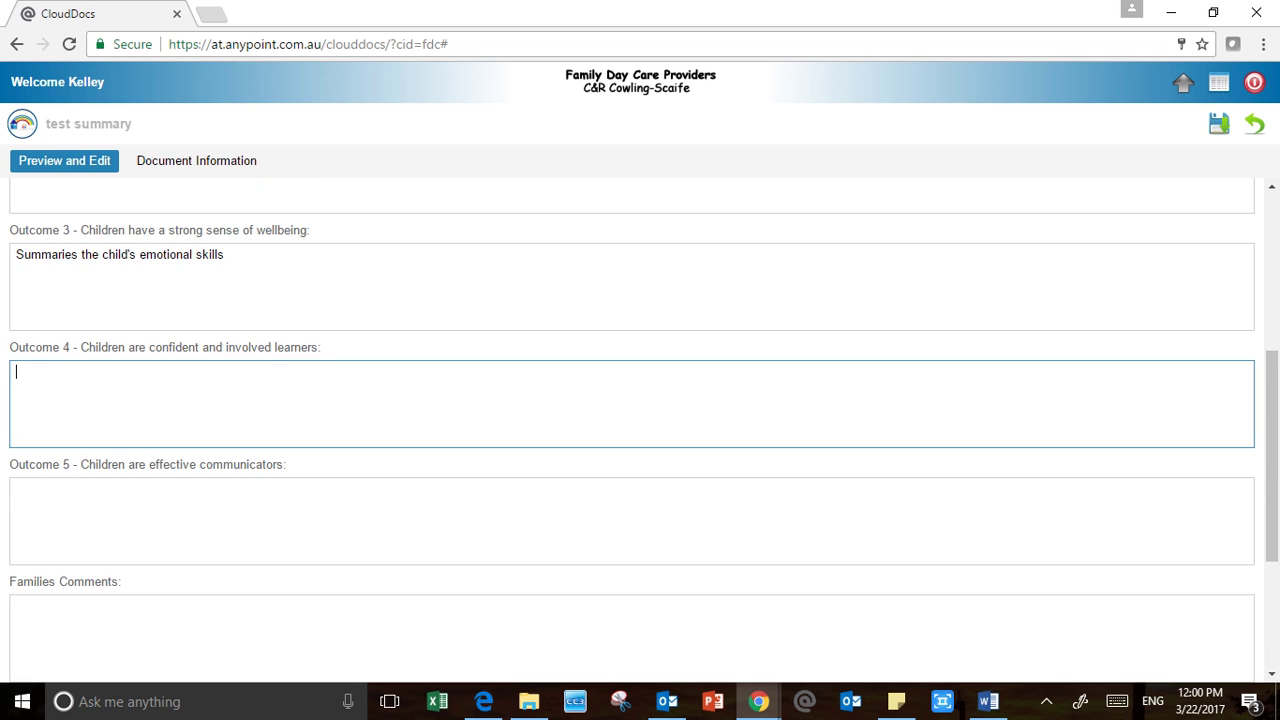
text(Summaries the child's physiscal)
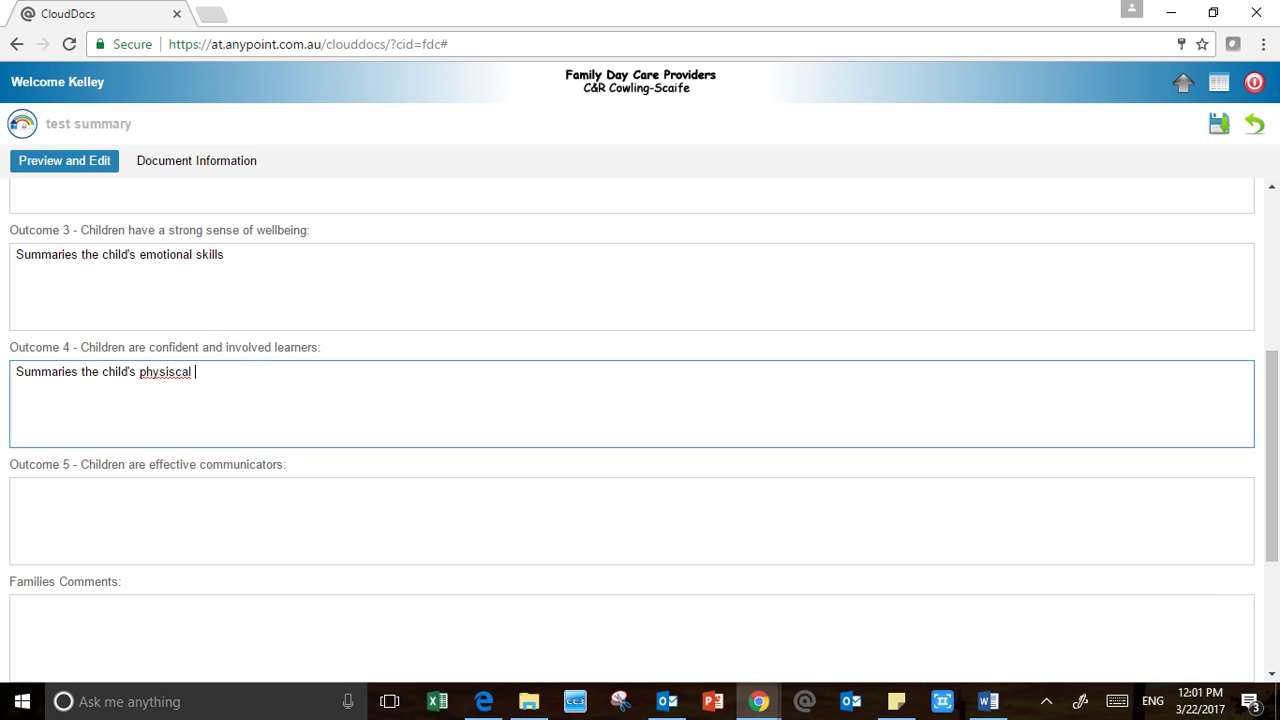
right_click(176, 372)
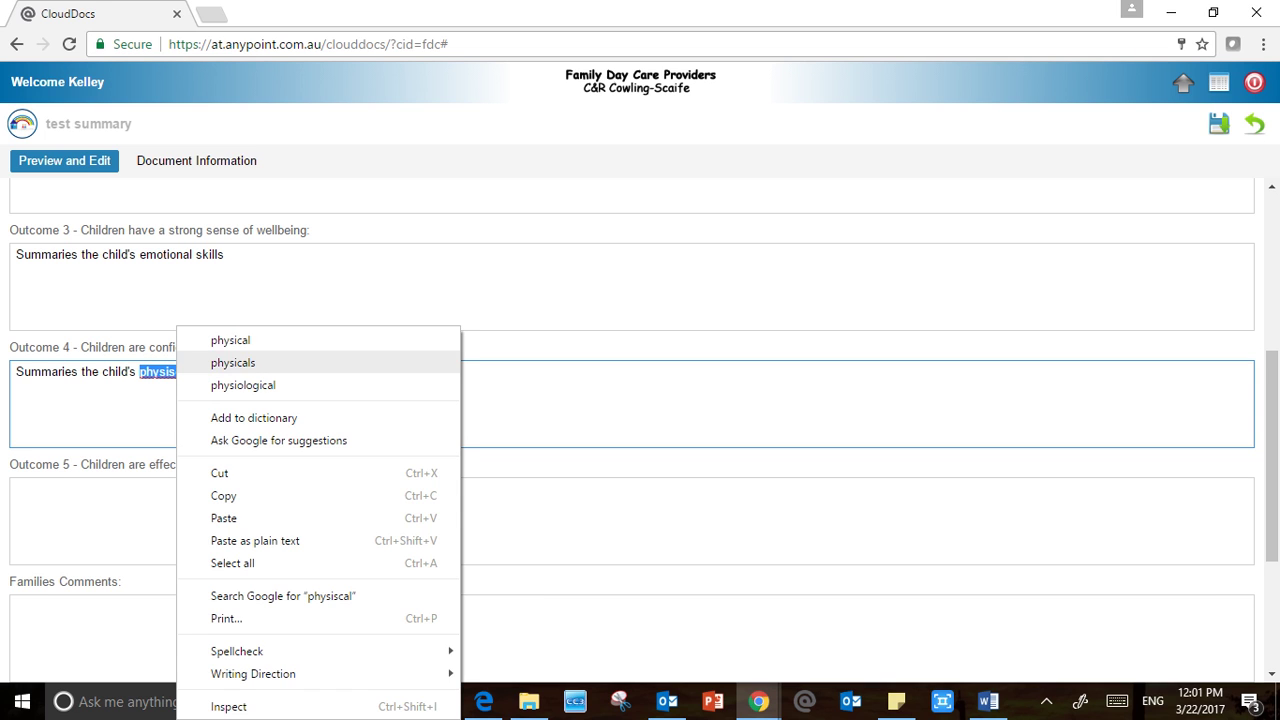
click(229, 340)
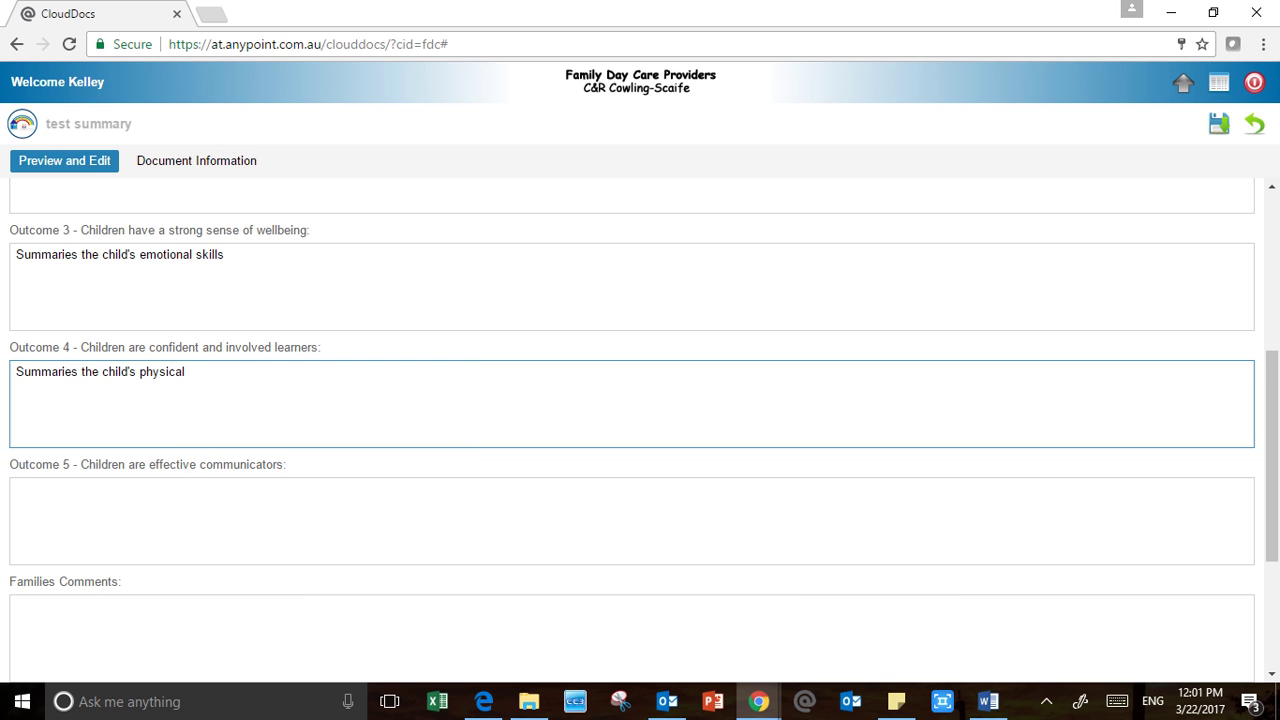
text(grossan)
key(BackSpace)
key(BackSpace)
text(and fine mot)
text(h)
key(BackSpace)
text(or, wi)
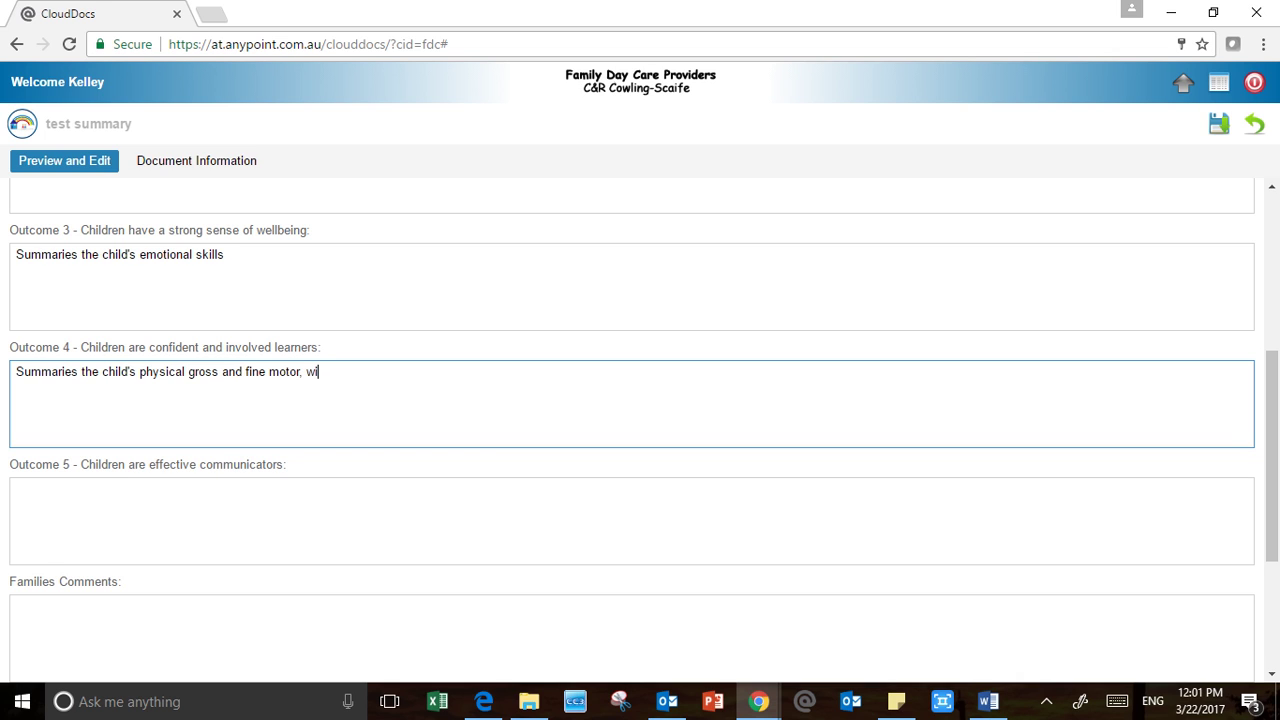
text(llingness to learn etc..)
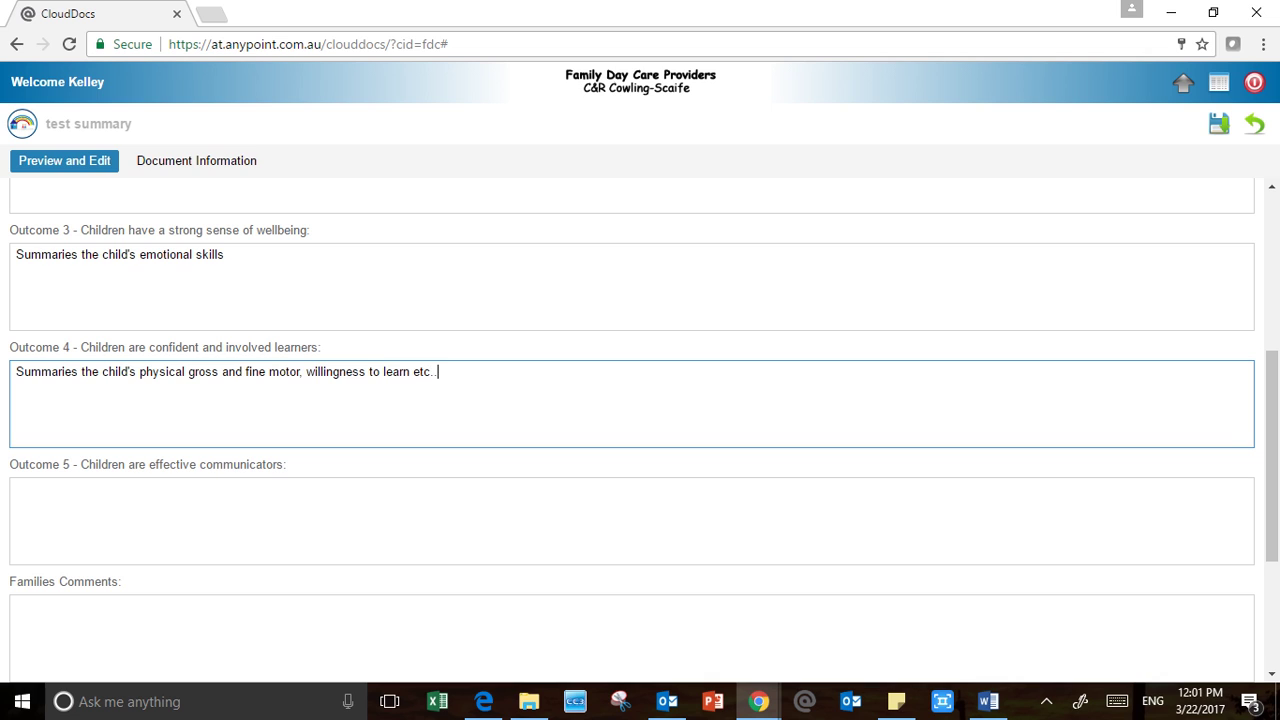
Fill Outcome 5 with "Summaries the child's language skills", correcting "launuage" to language
click(17, 489)
text(Sum)
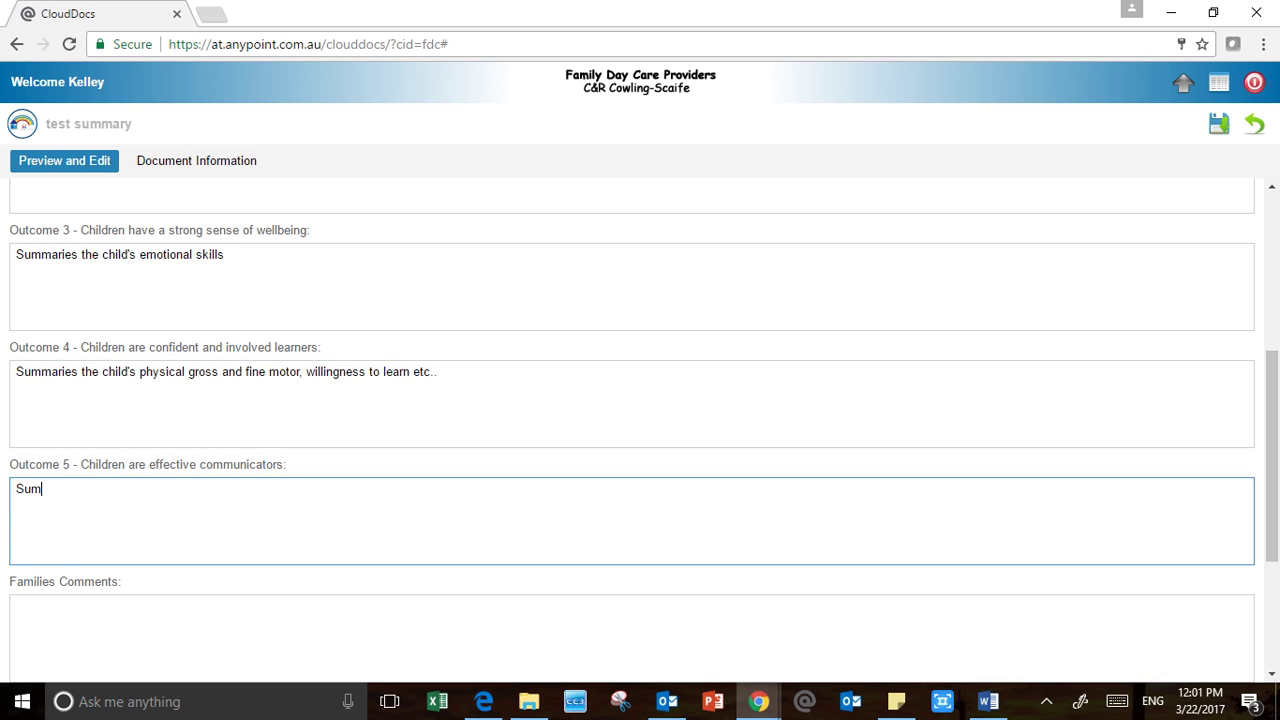
text(maries the child's lau)
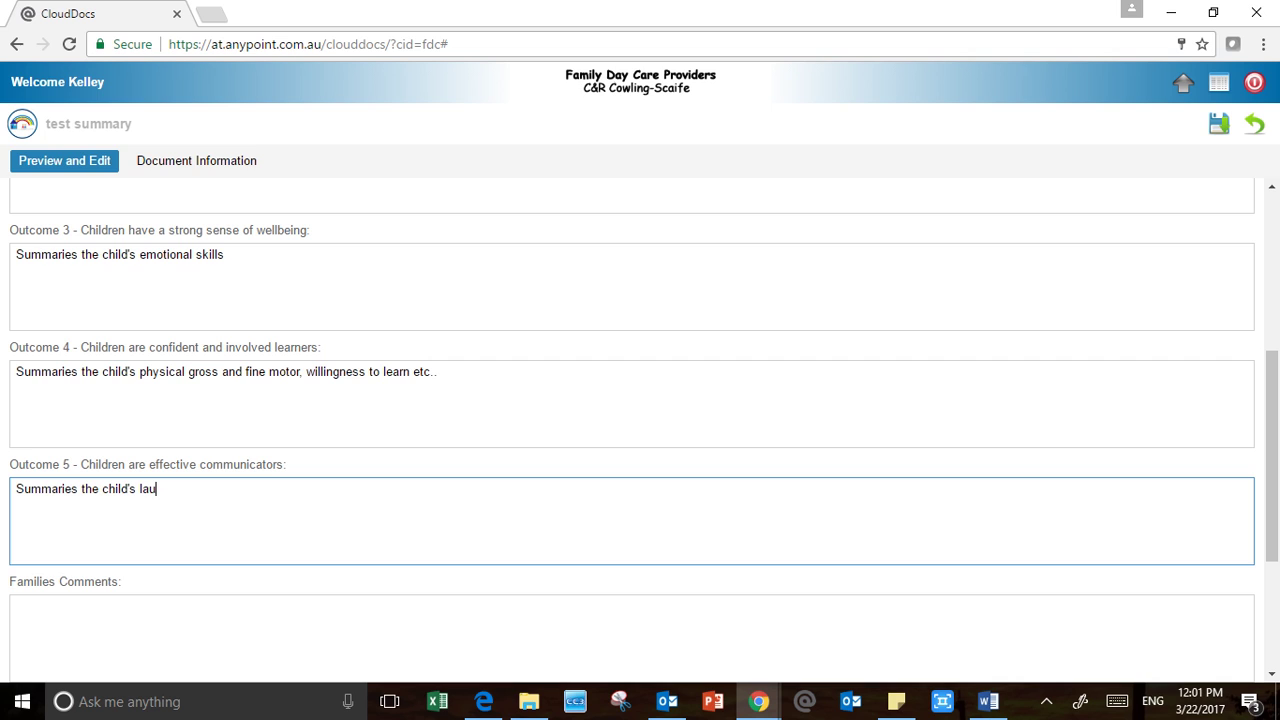
text(nuage skills)
right_click(172, 490)
click(210, 155)
Enter "what are the goals your setting for the child's learning" in Goals for future learning
scroll(632, 430, down, 2)
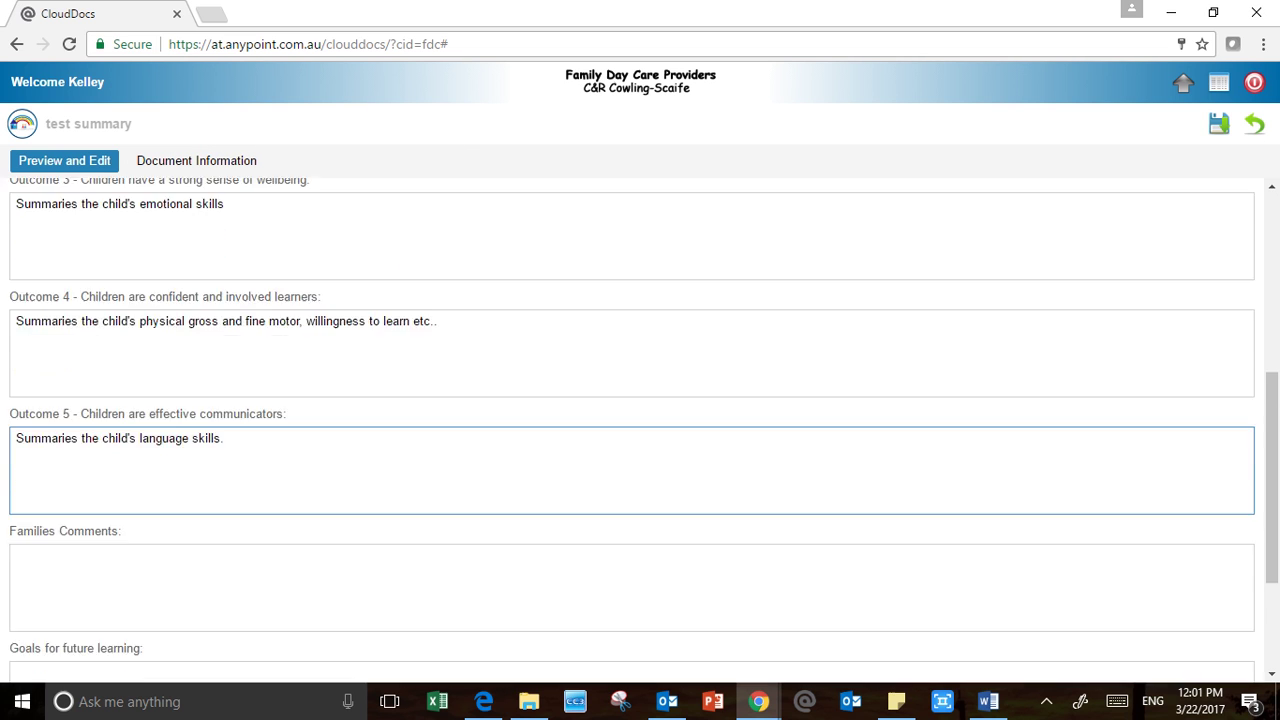
click(172, 440)
scroll(632, 430, down, 1)
click(17, 476)
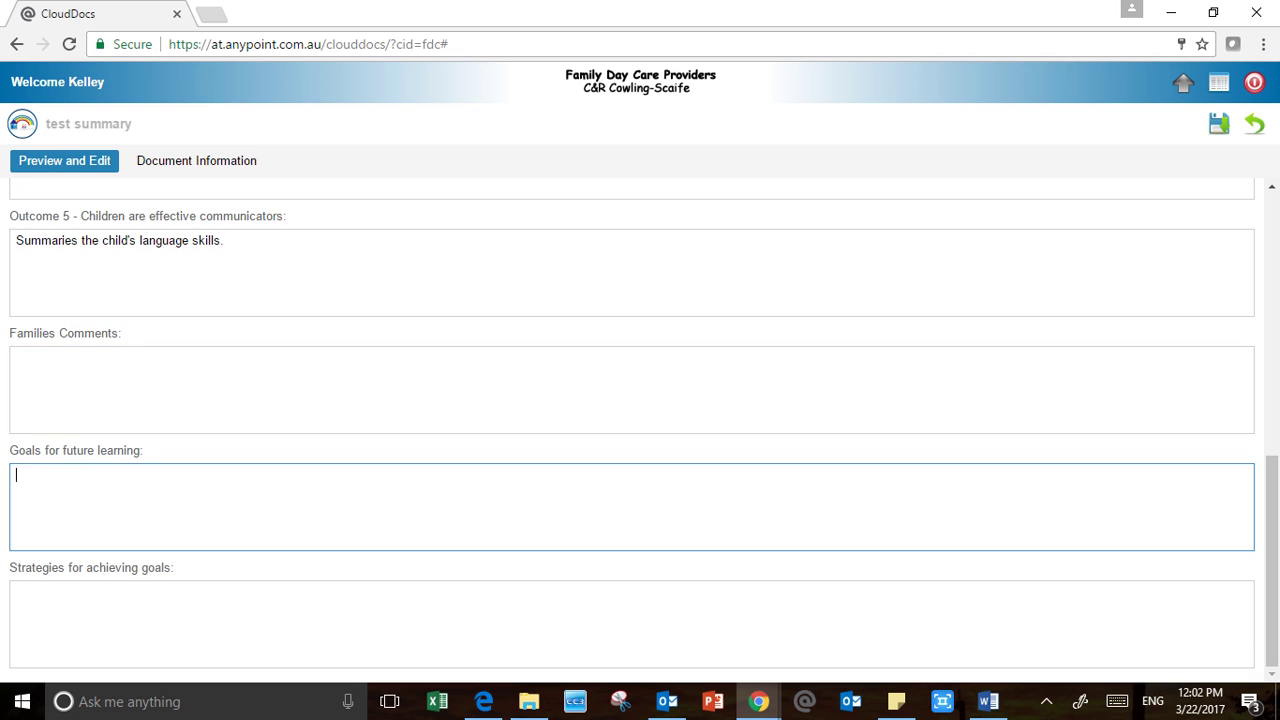
text(what are the goals your setti)
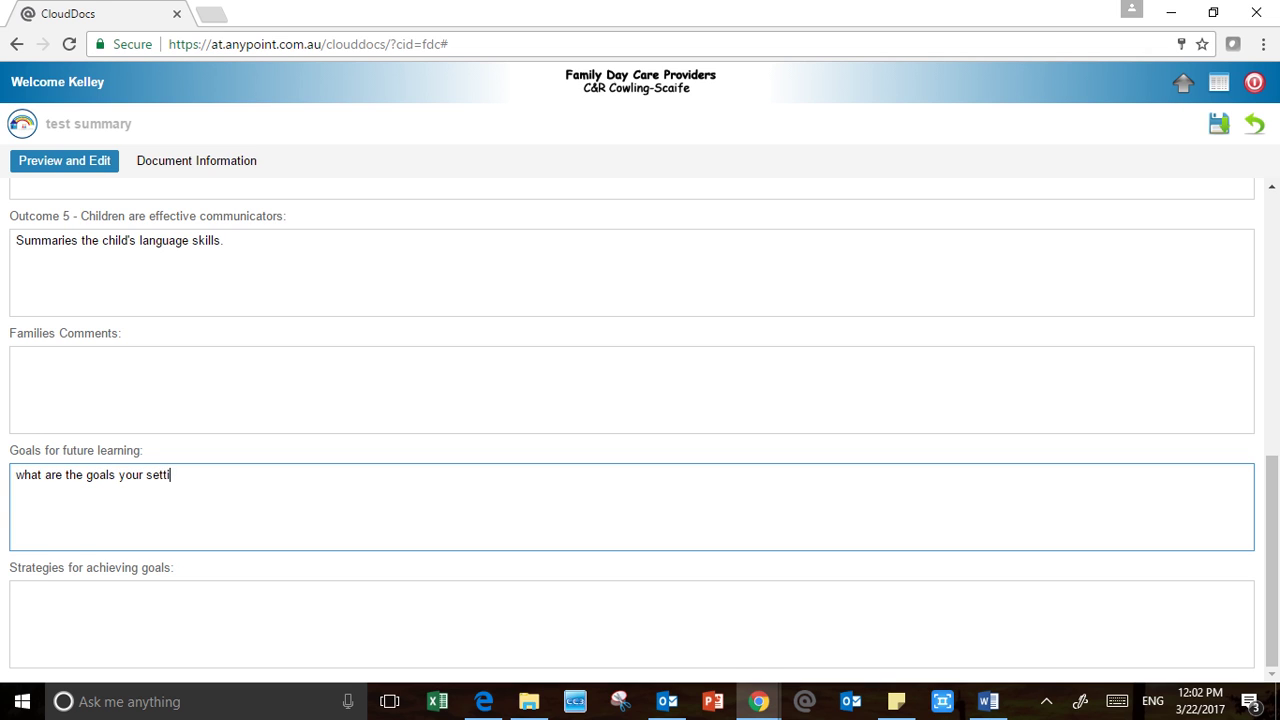
text(ng for the child's learning)
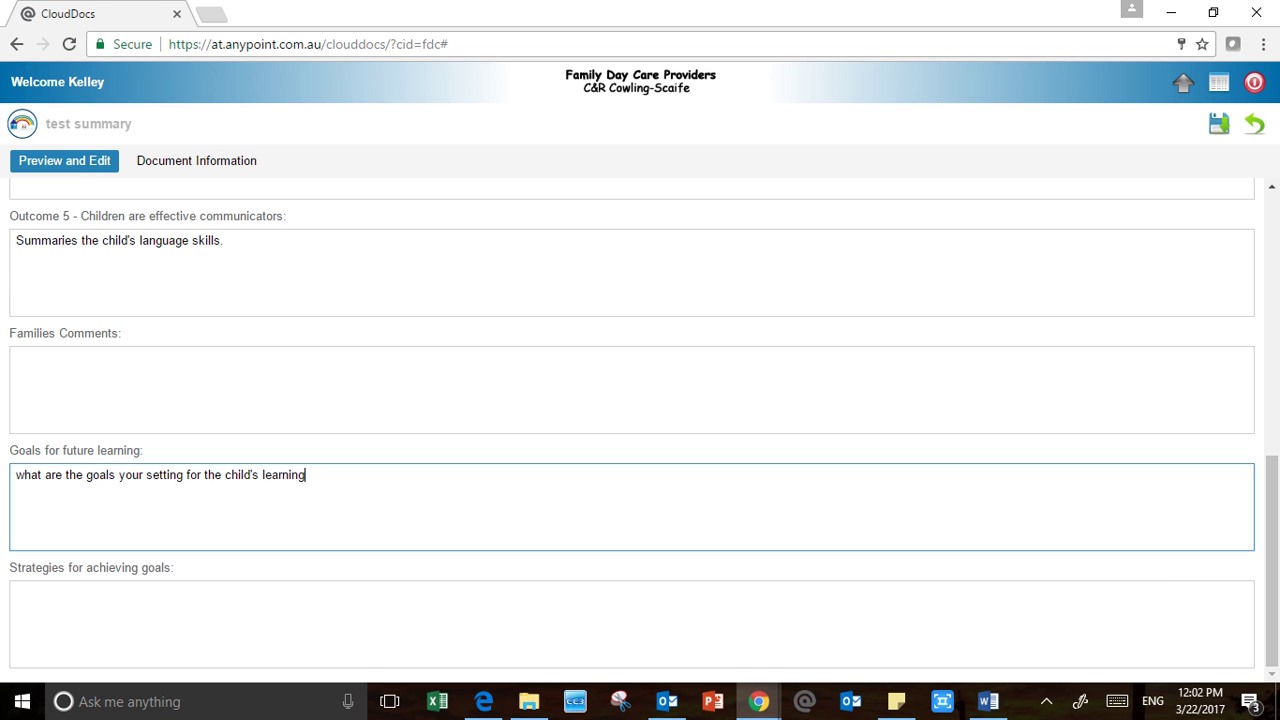
Enter "How are you going to do /enact these goals." in Strategies, fixing "inact"
click(17, 592)
text(How )
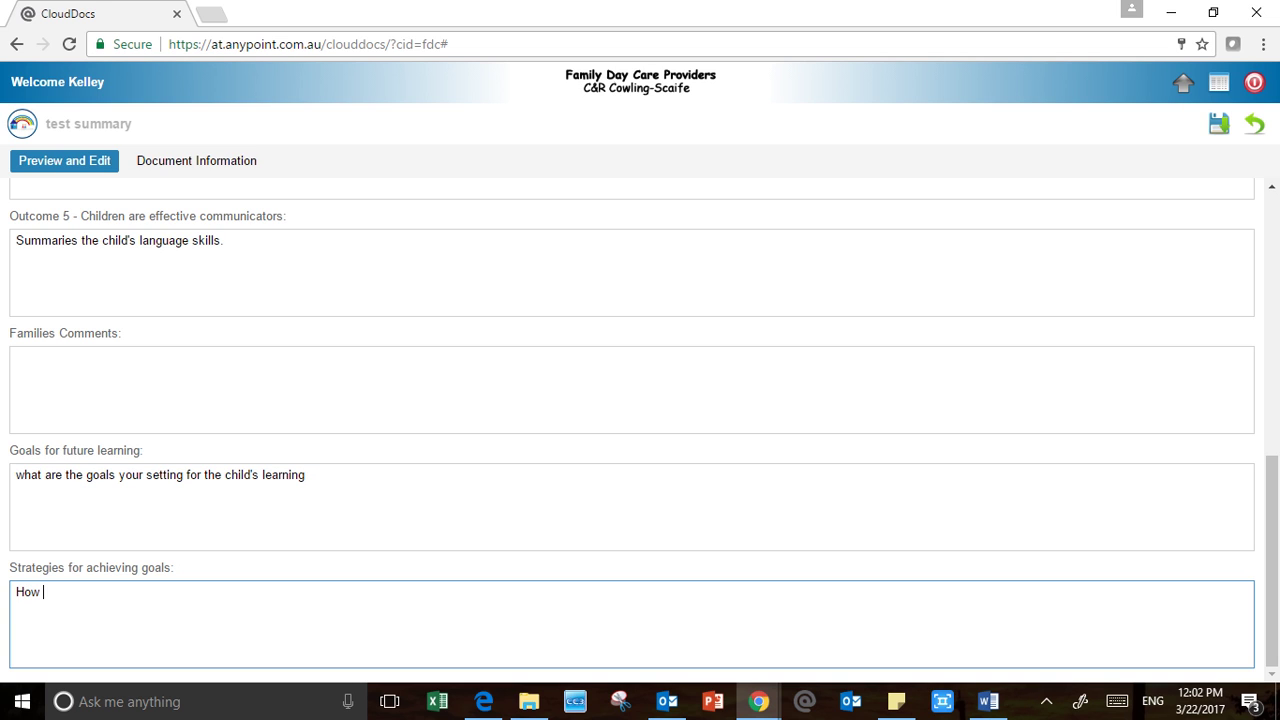
text(are you going to do /in)
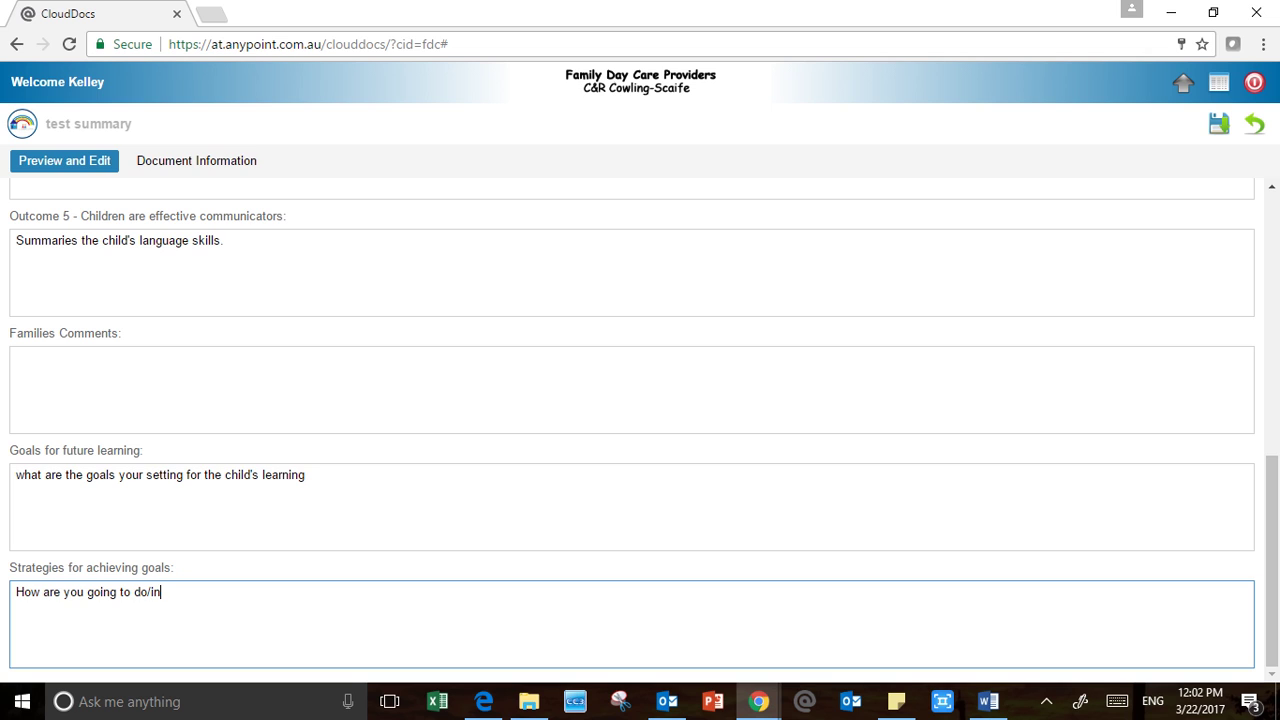
text(act these goals.)
right_click(165, 592)
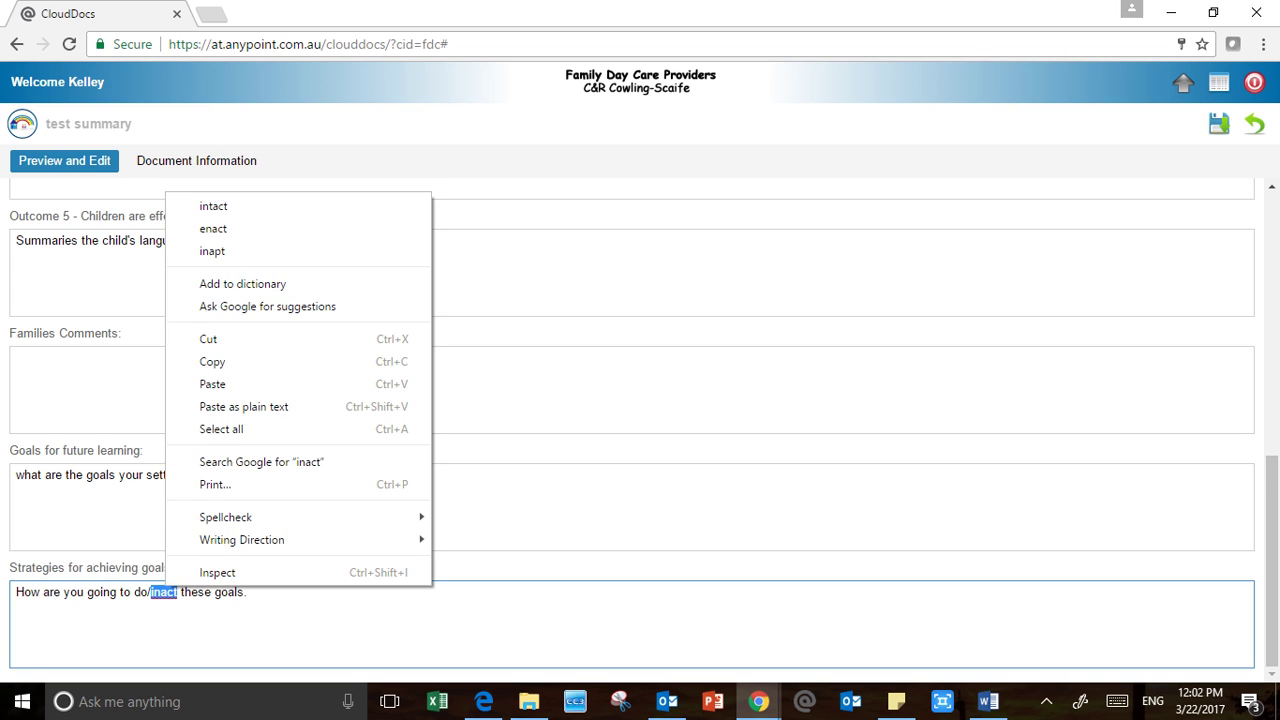
click(213, 228)
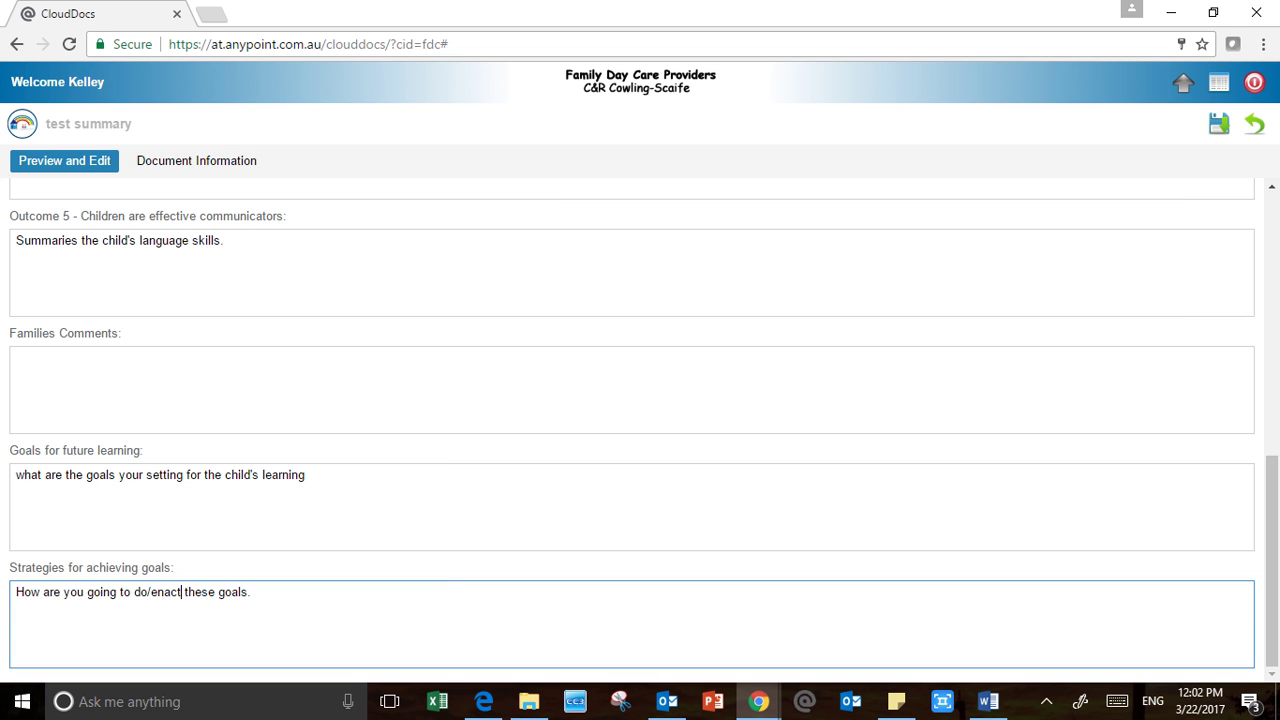
scroll(632, 430, up, 4)
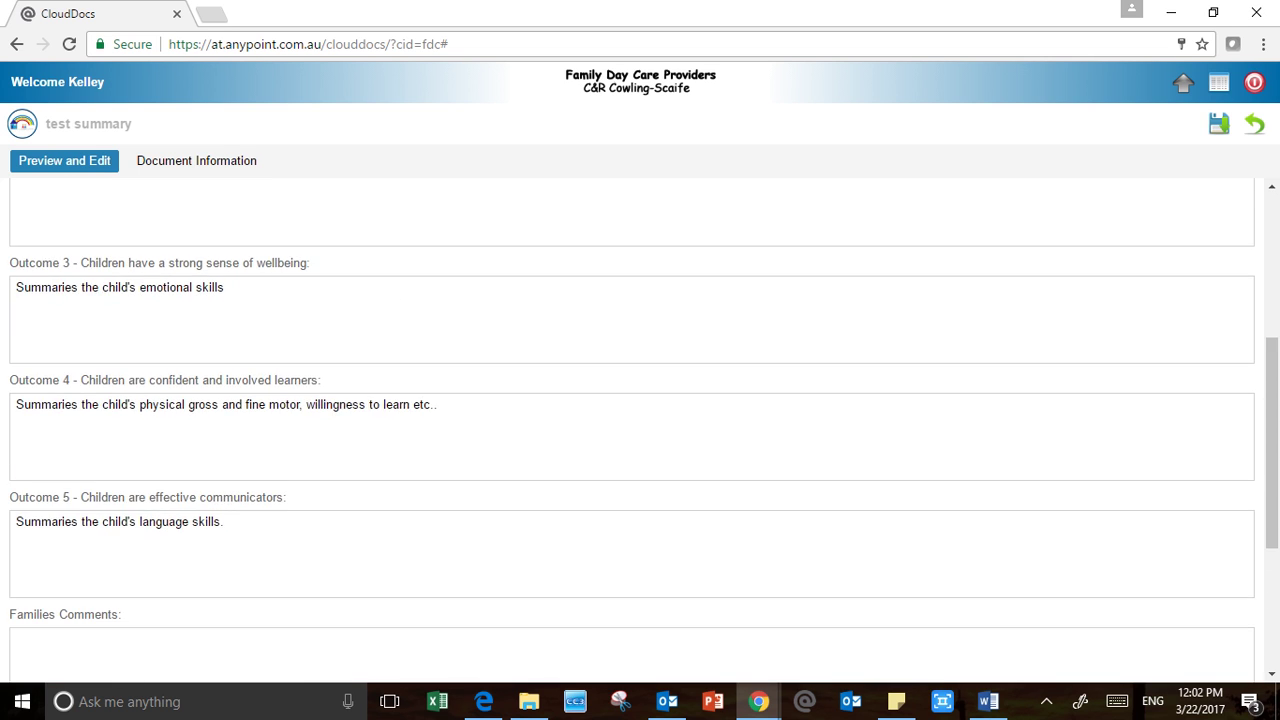
scroll(632, 430, down, 4)
Capitalise the first word of the goals sentence to "What"
click(25, 475)
key(BackSpace)
text(W)
Review the test summary and save it, acknowledging the Saved message
scroll(632, 430, up, 3)
scroll(632, 430, up, 3)
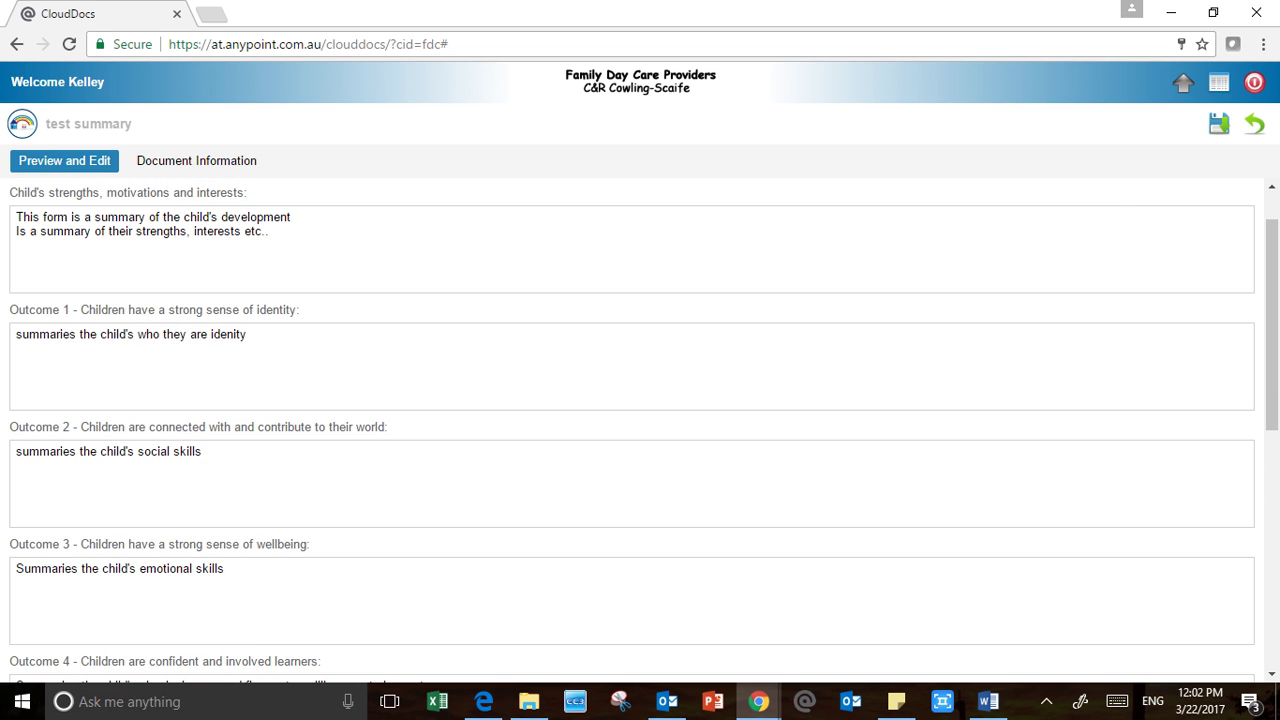
scroll(632, 430, up, 1)
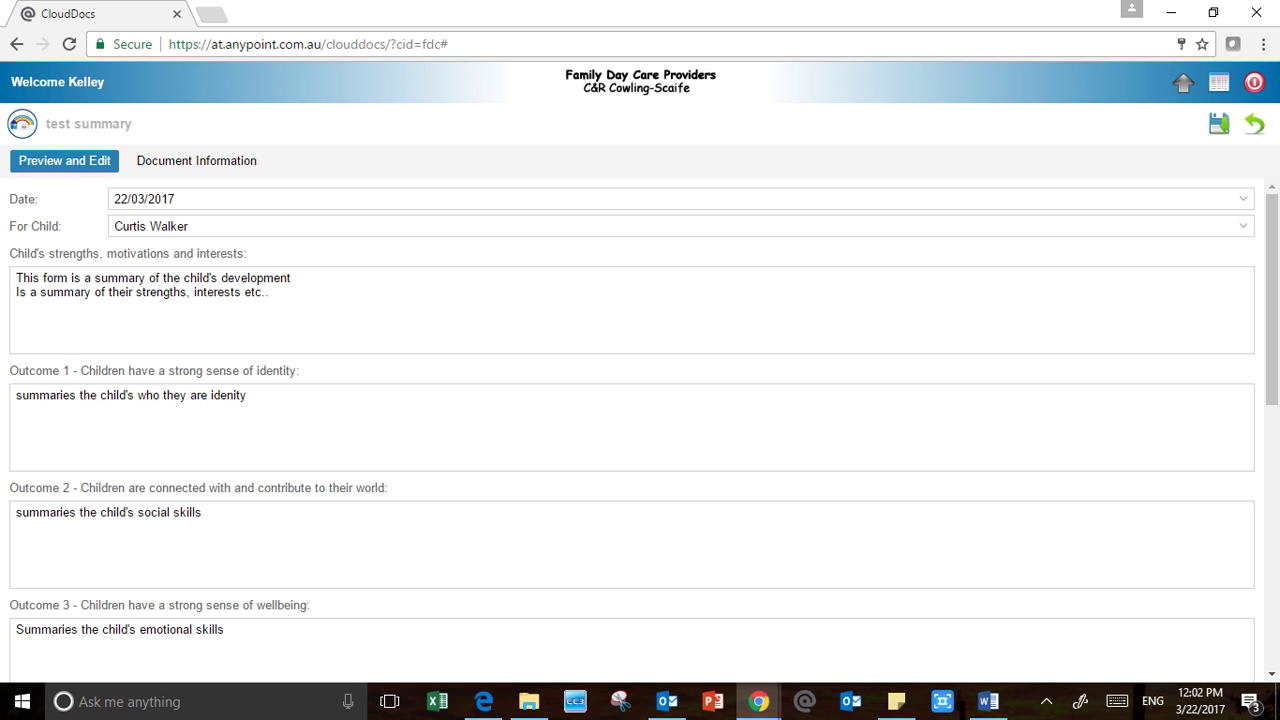
scroll(632, 430, down, 5)
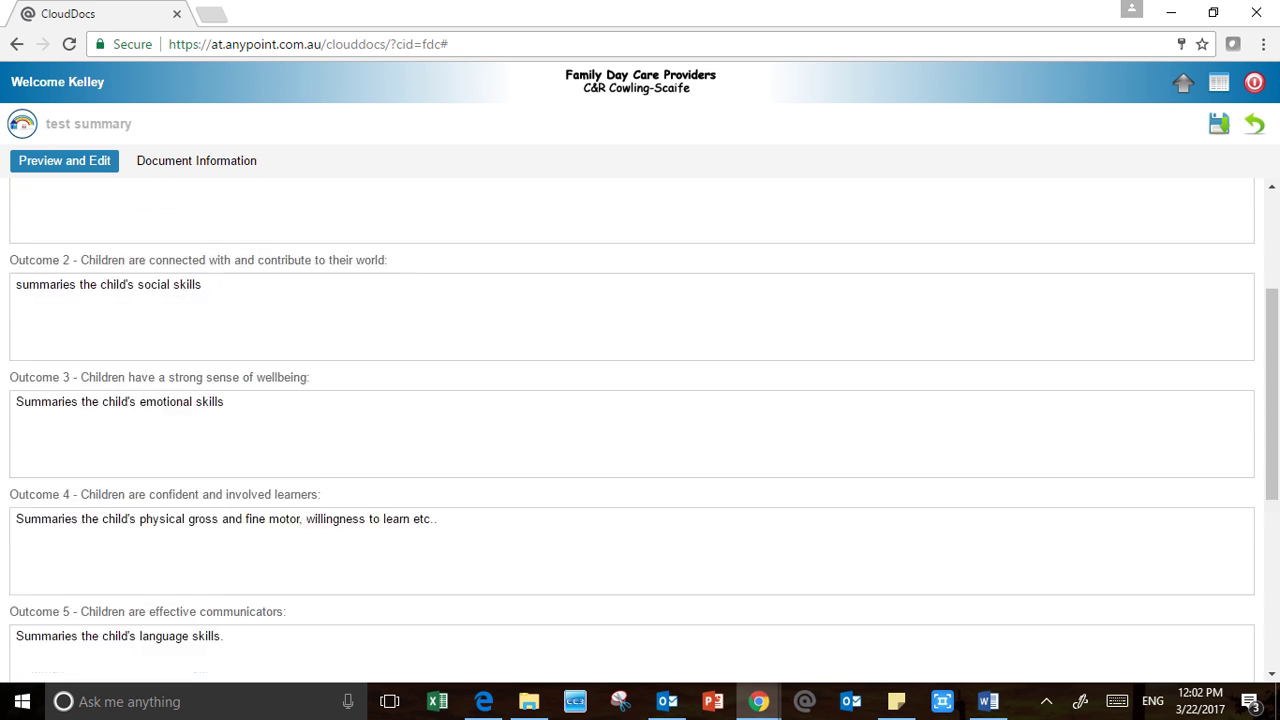
scroll(640, 430, up, 4)
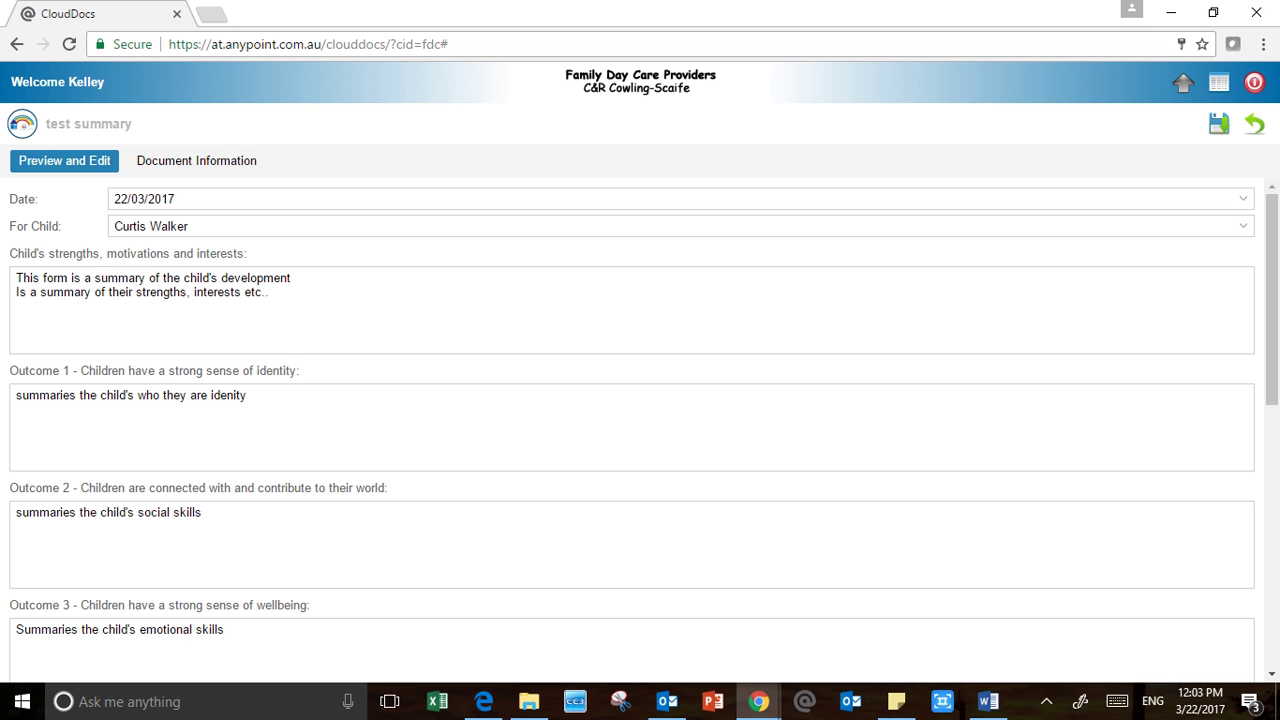
scroll(640, 430, down, 3)
scroll(640, 430, up, 3)
click(1218, 123)
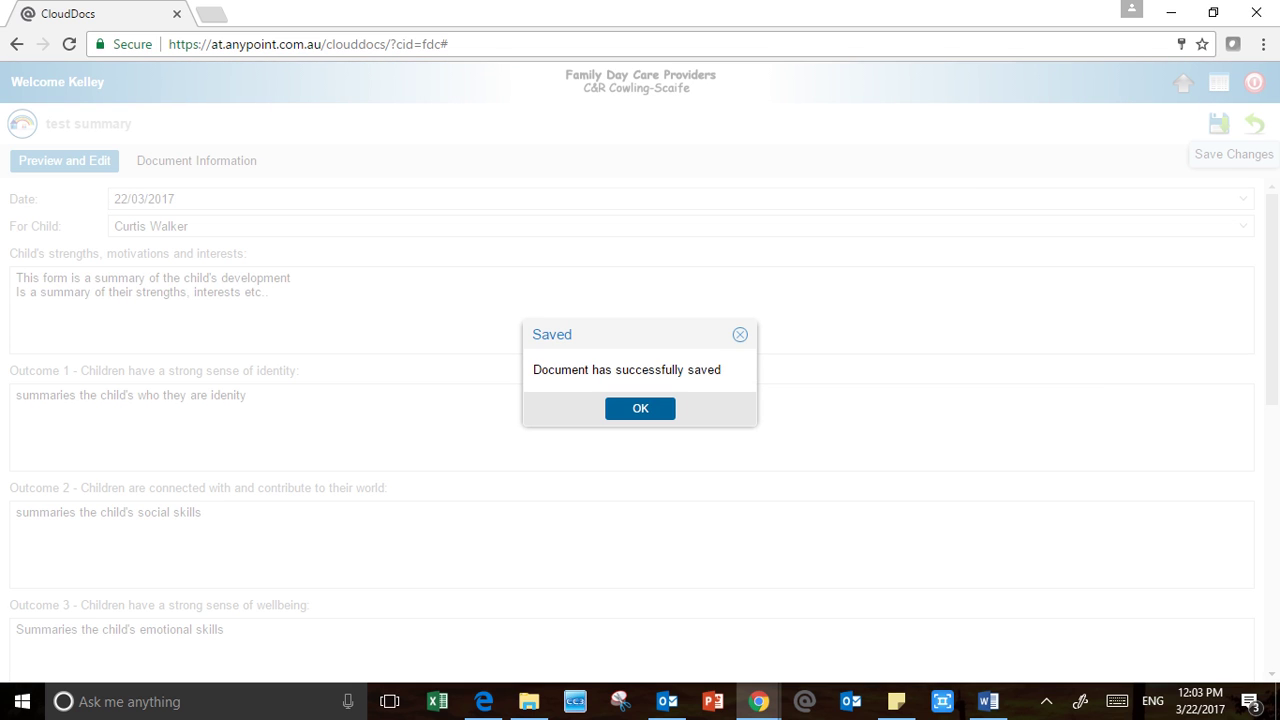
click(640, 408)
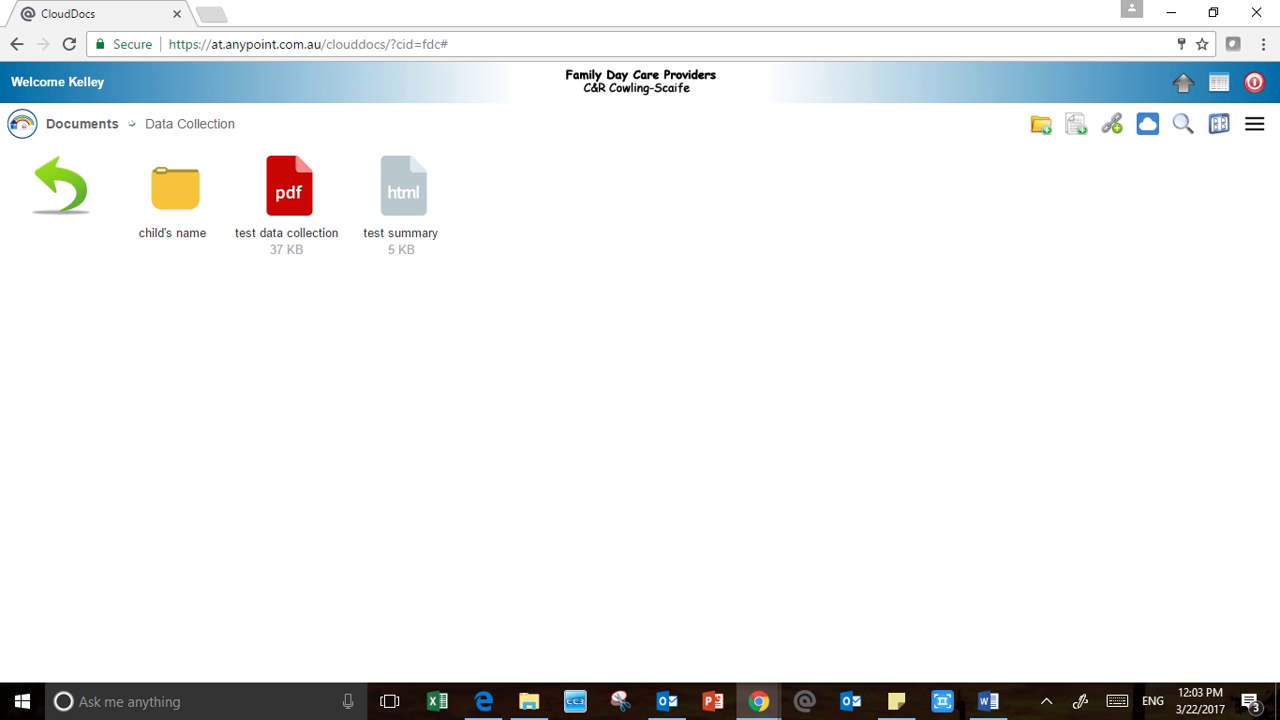
click(401, 232)
click(288, 200)
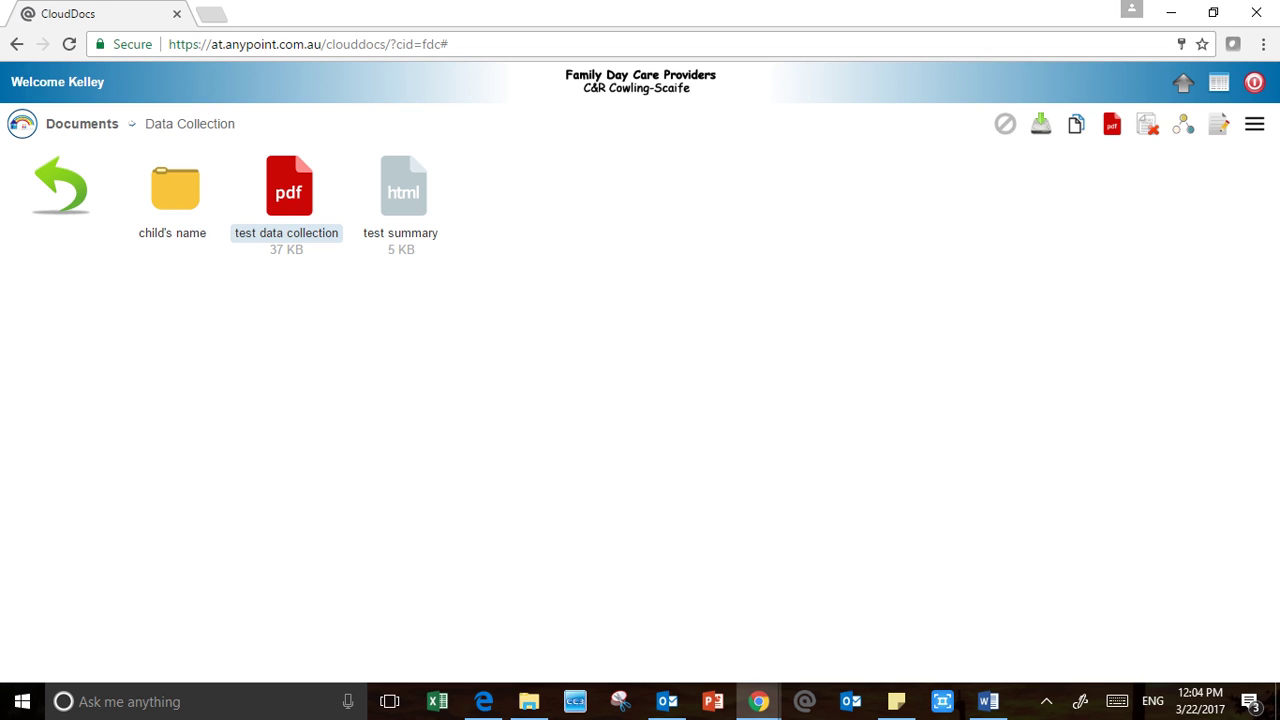
key(Escape)
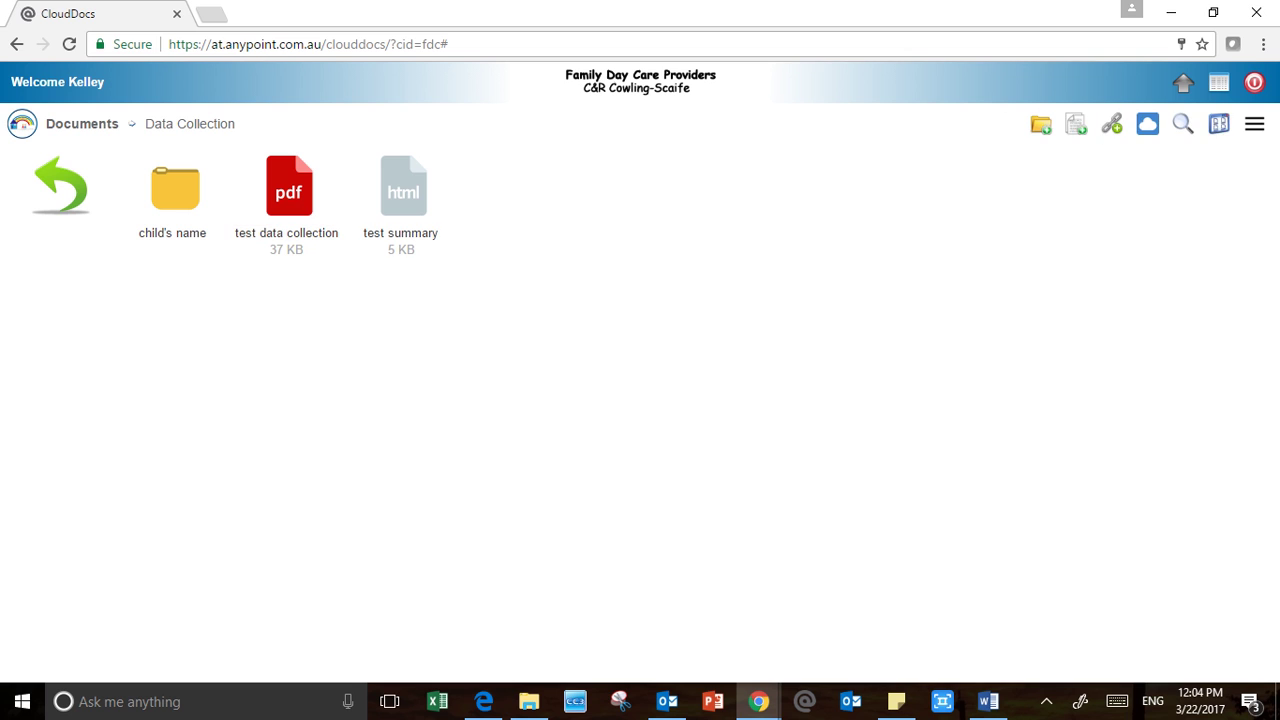
click(401, 231)
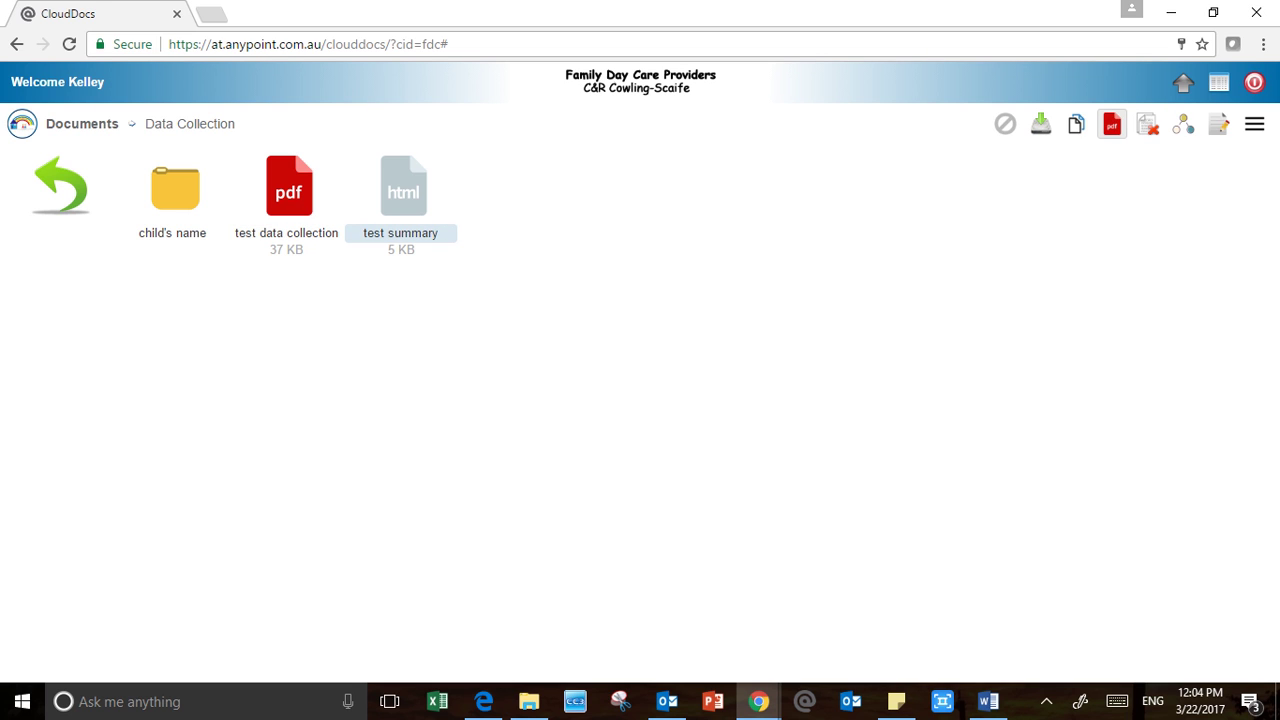
Convert test summary to PDF, confirming the conversion and dismissing the success message
click(1111, 124)
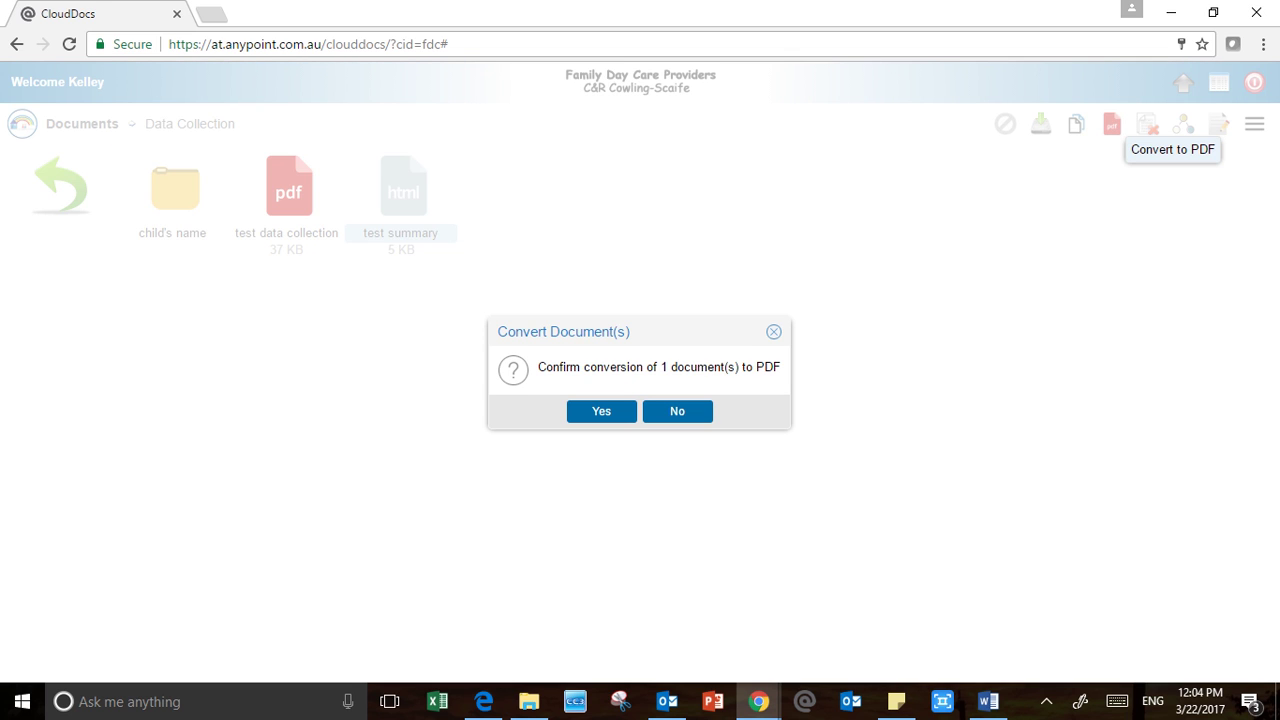
click(601, 411)
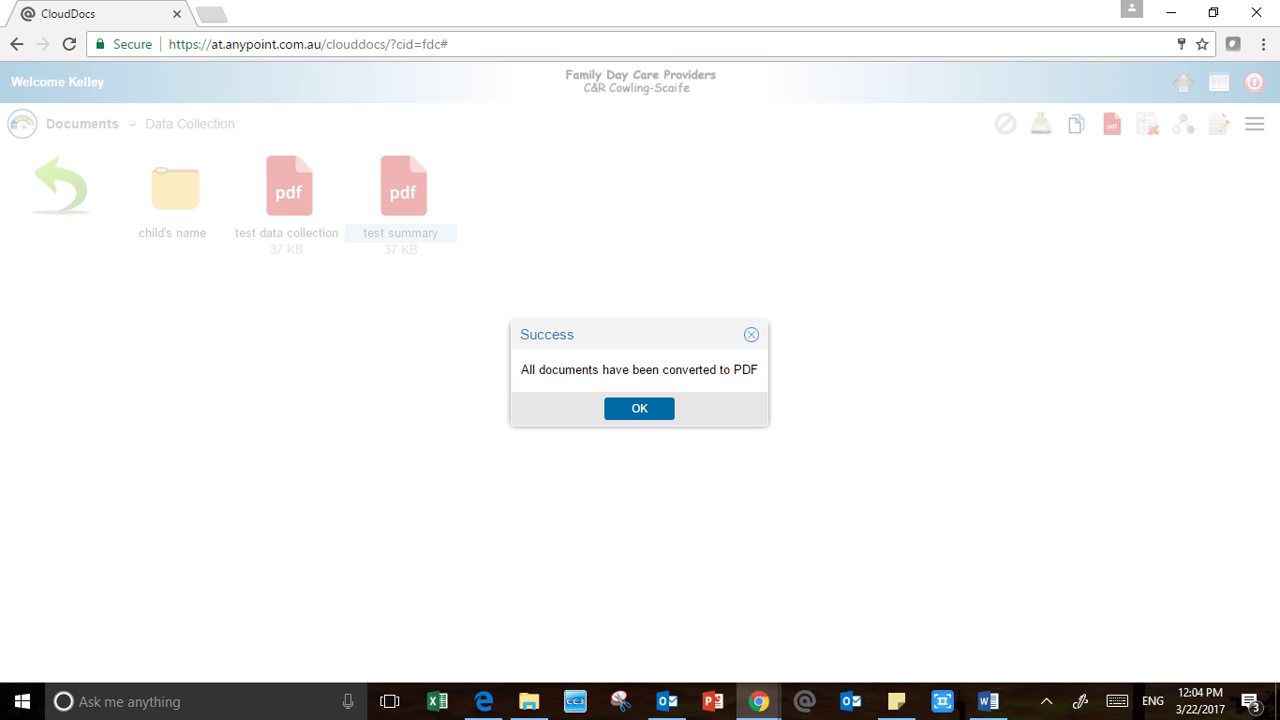
click(639, 408)
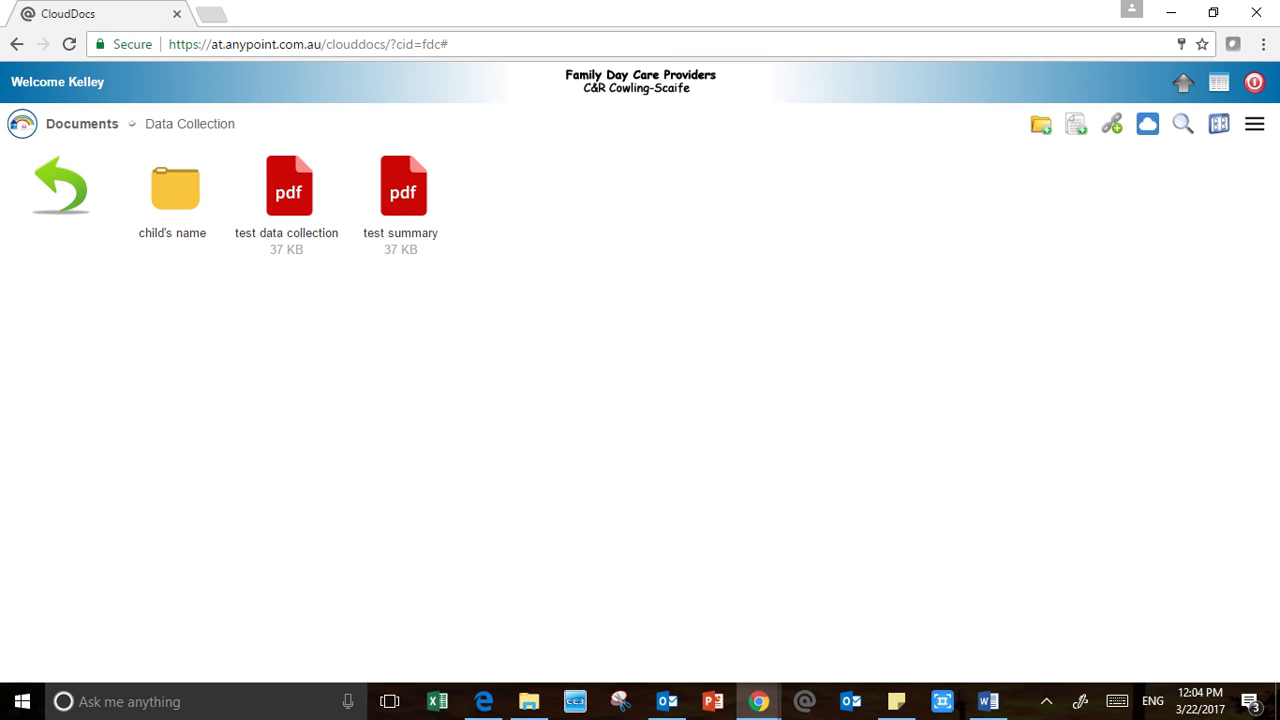
click(288, 194)
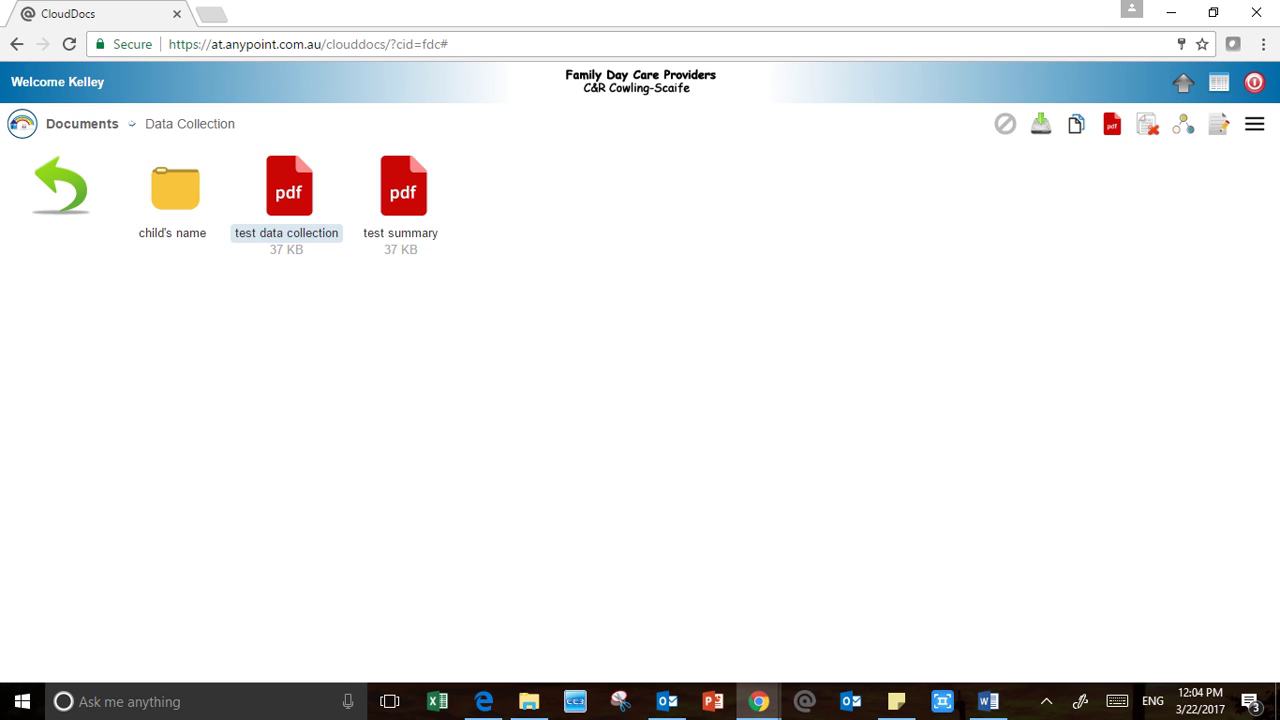
double_click(288, 194)
scroll(632, 452, down, 5)
scroll(632, 452, up, 5)
scroll(632, 452, down, 6)
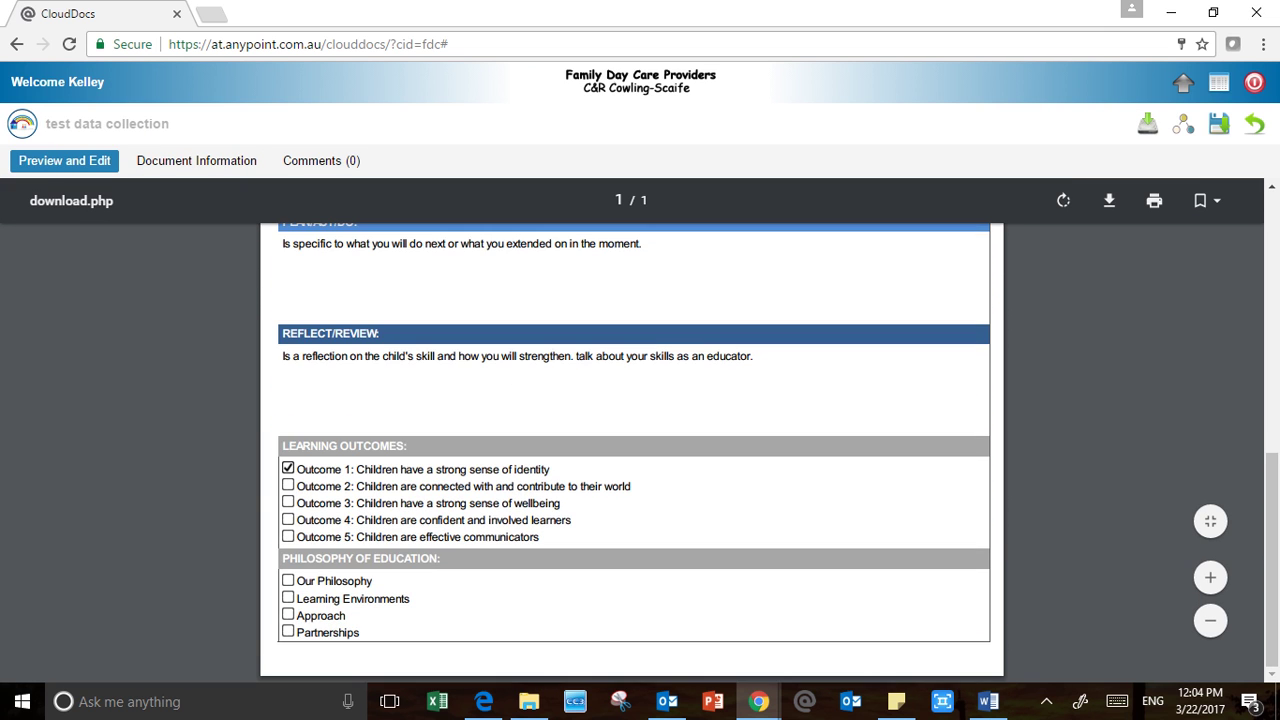
scroll(632, 452, up, 6)
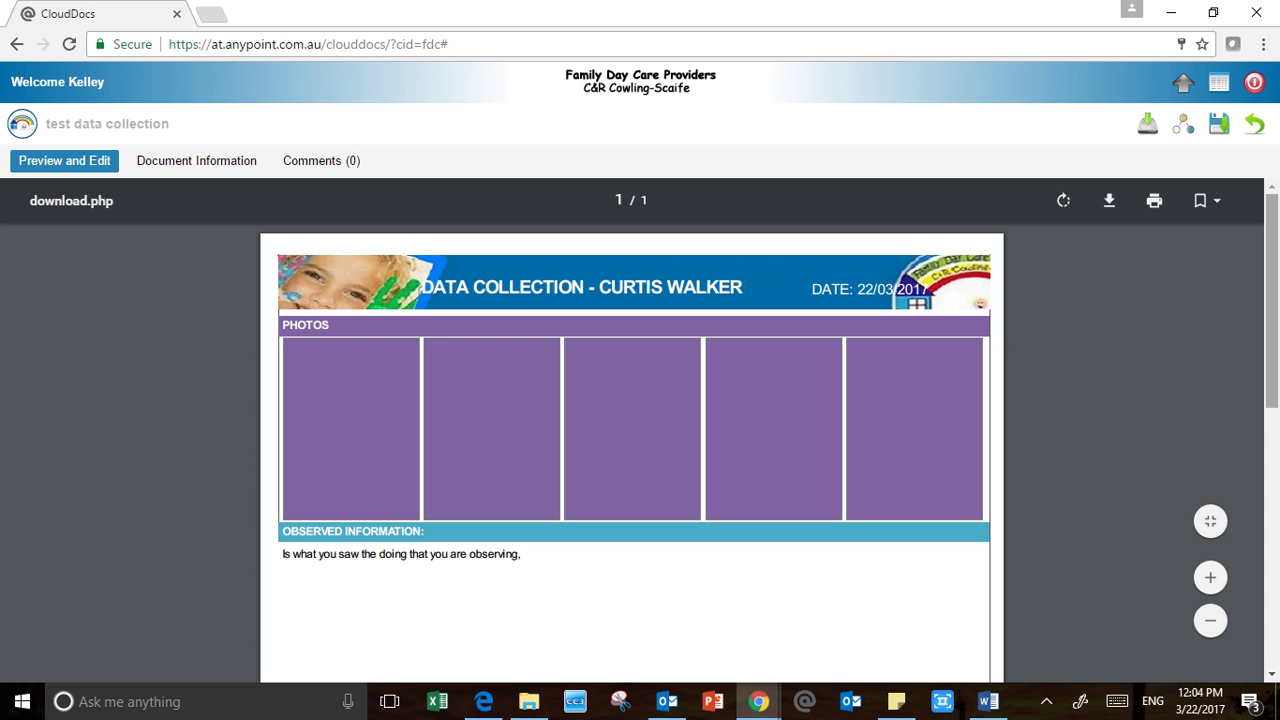
click(1254, 123)
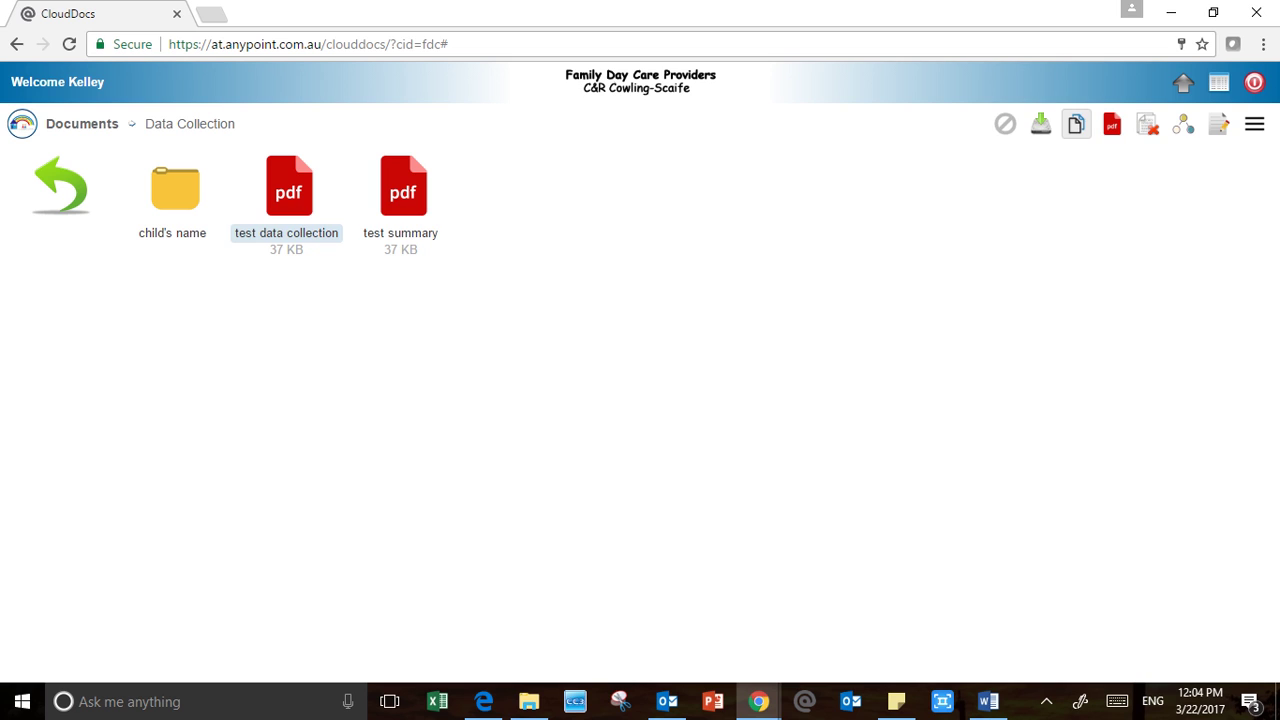
click(1005, 123)
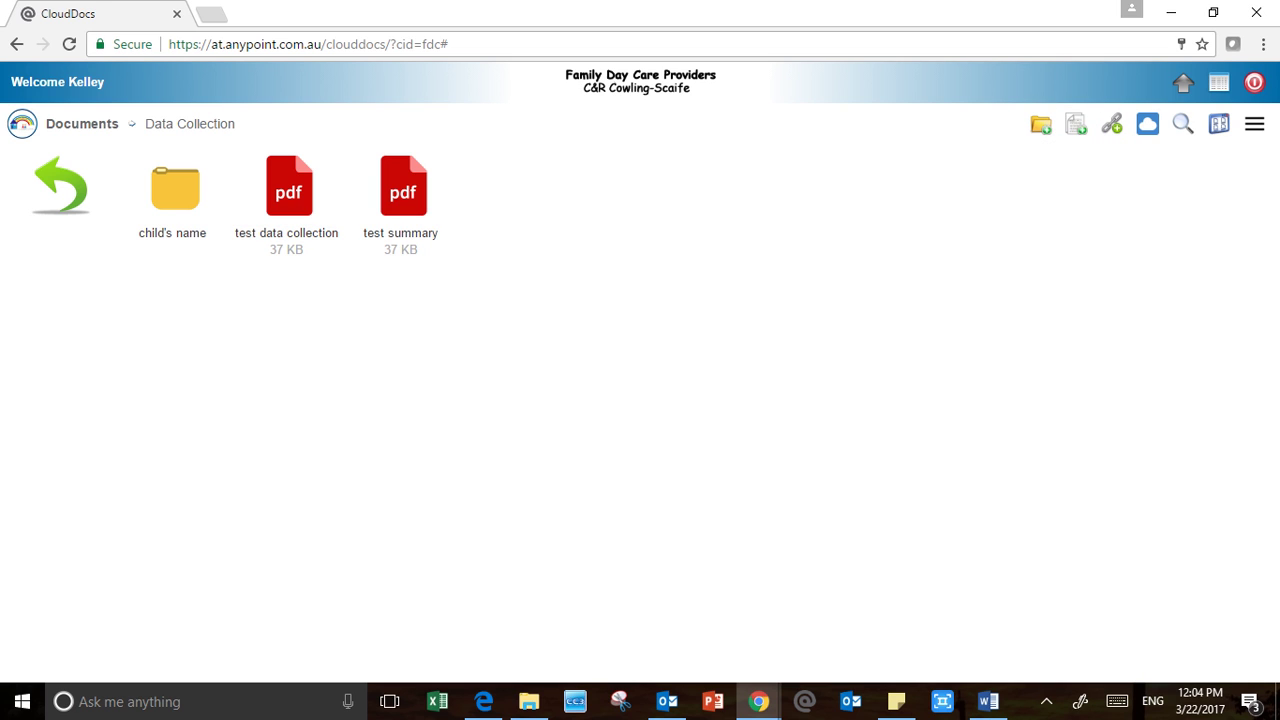
double_click(289, 190)
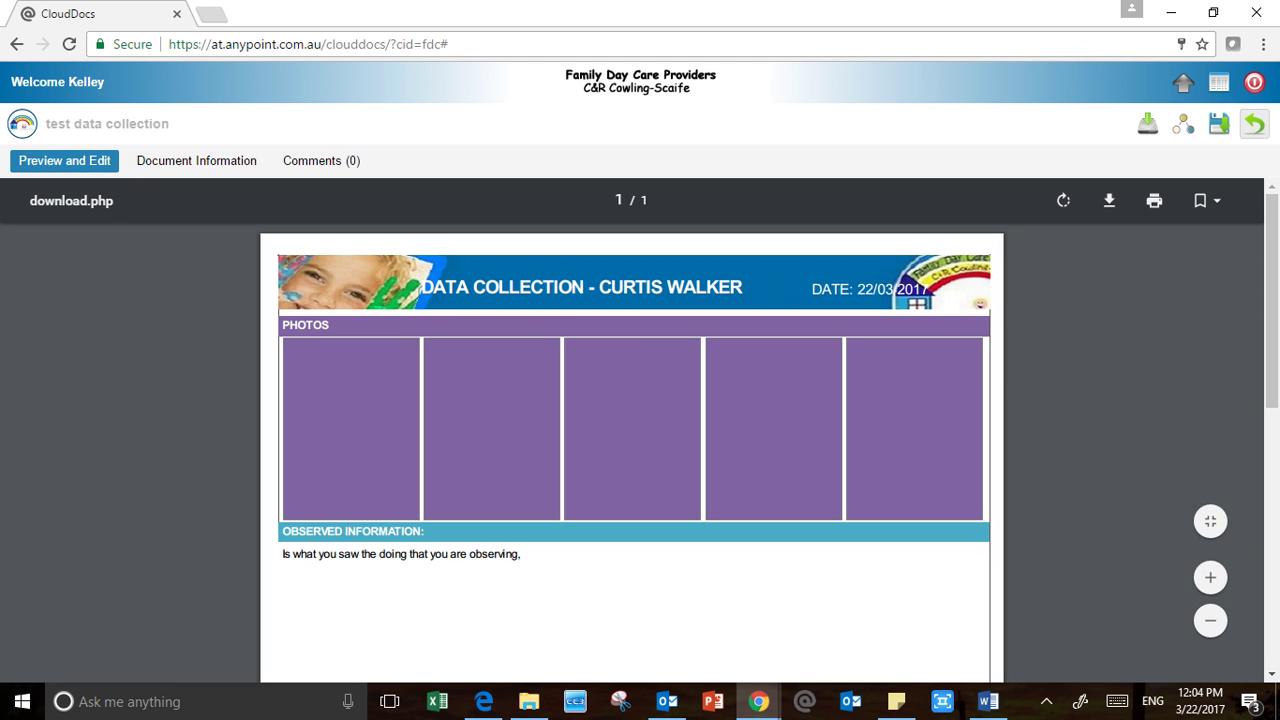
click(1254, 123)
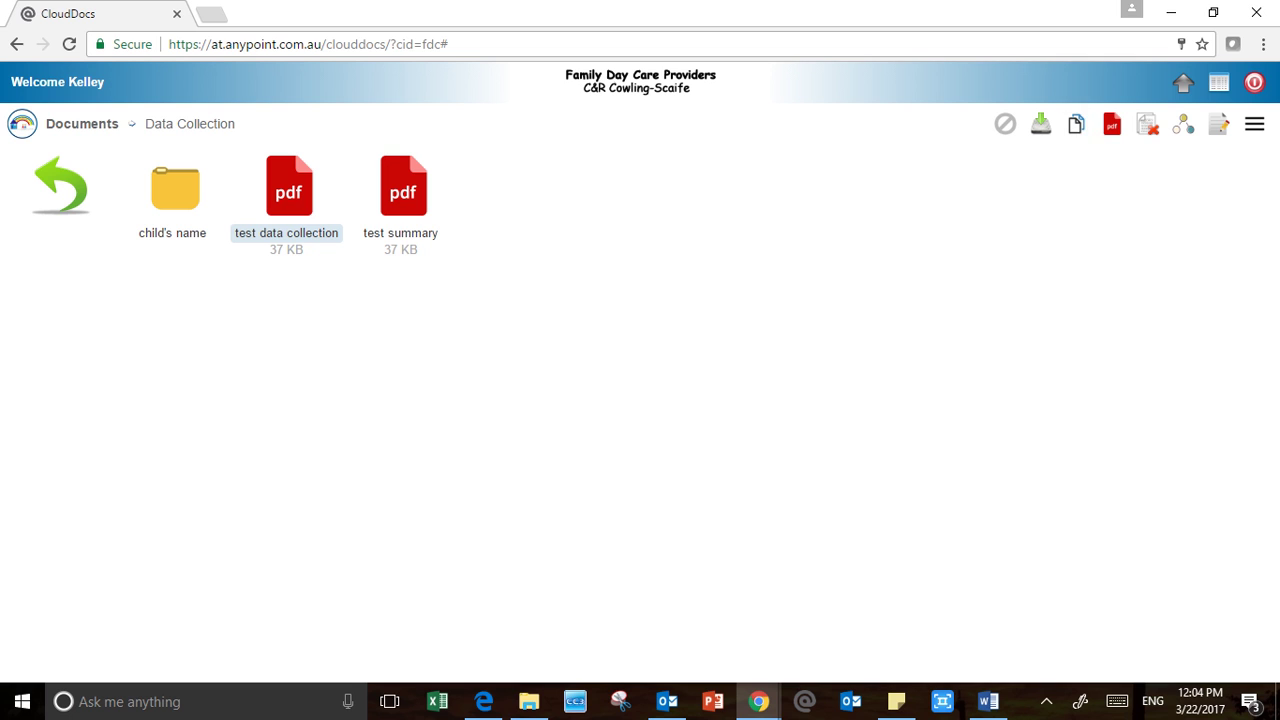
Make a copy of test data collection and open it to check the child's name banner
click(1076, 124)
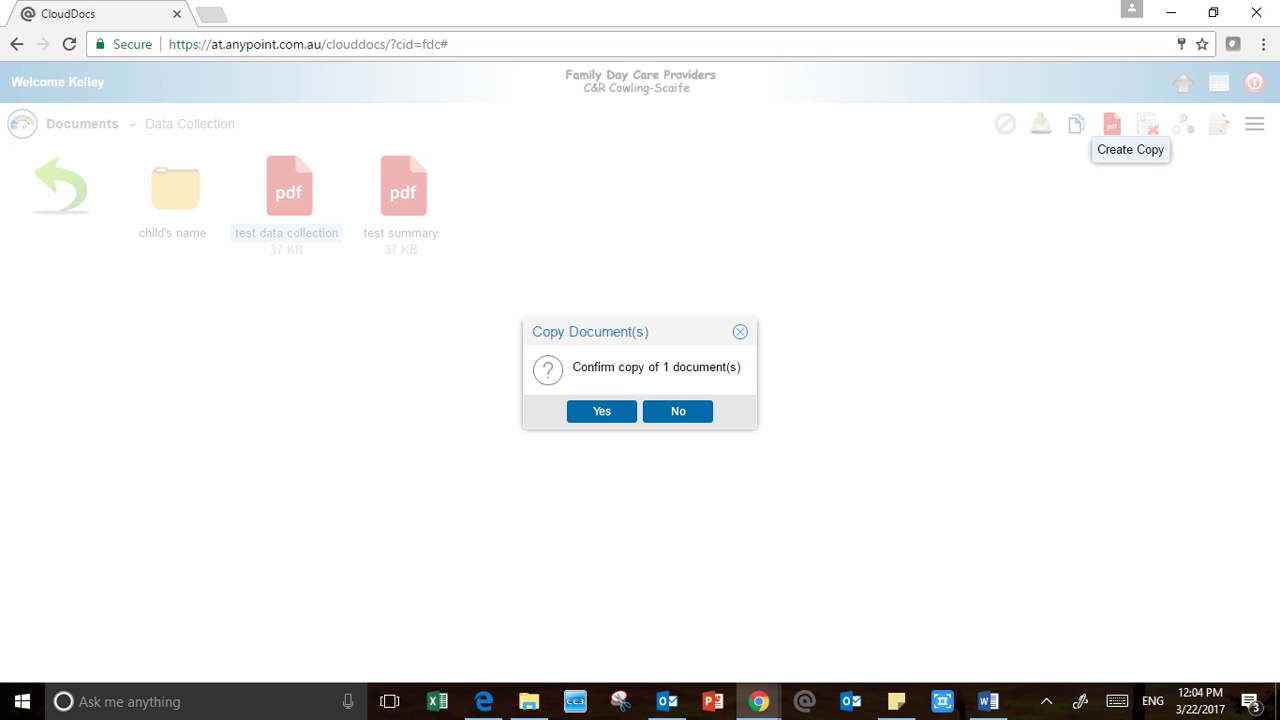
click(601, 411)
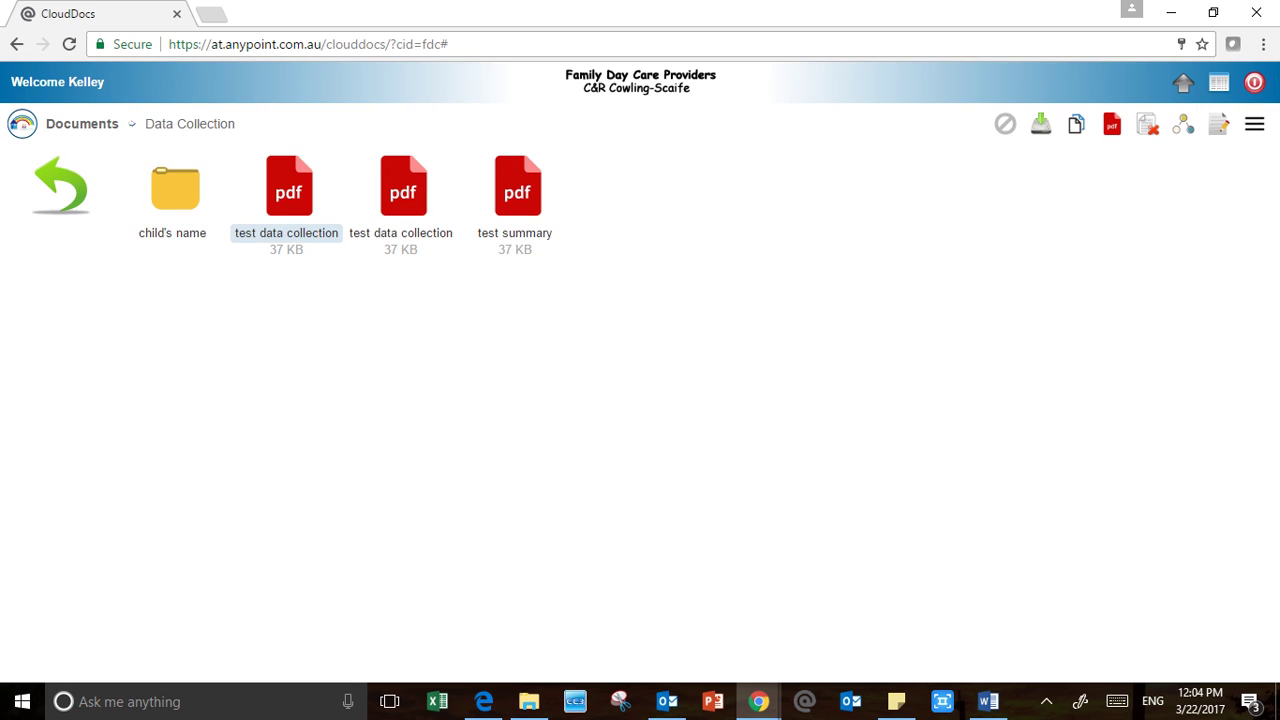
double_click(403, 192)
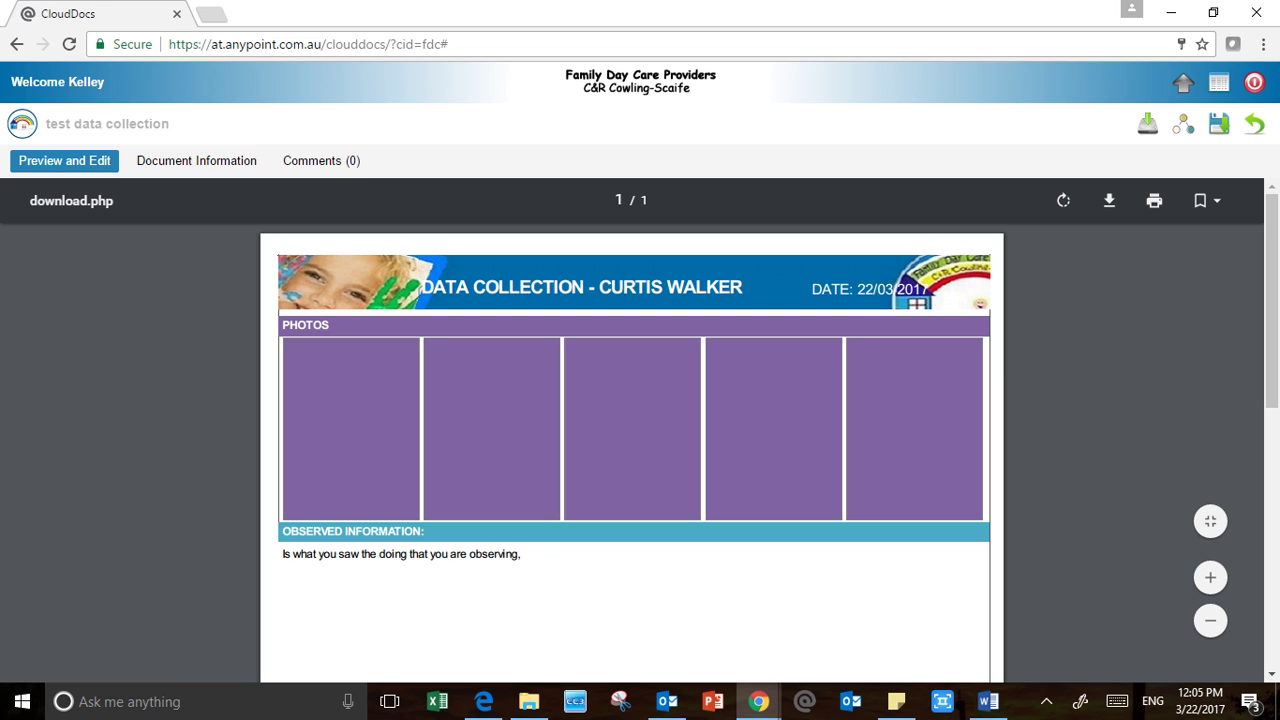
drag(599, 288, 743, 288)
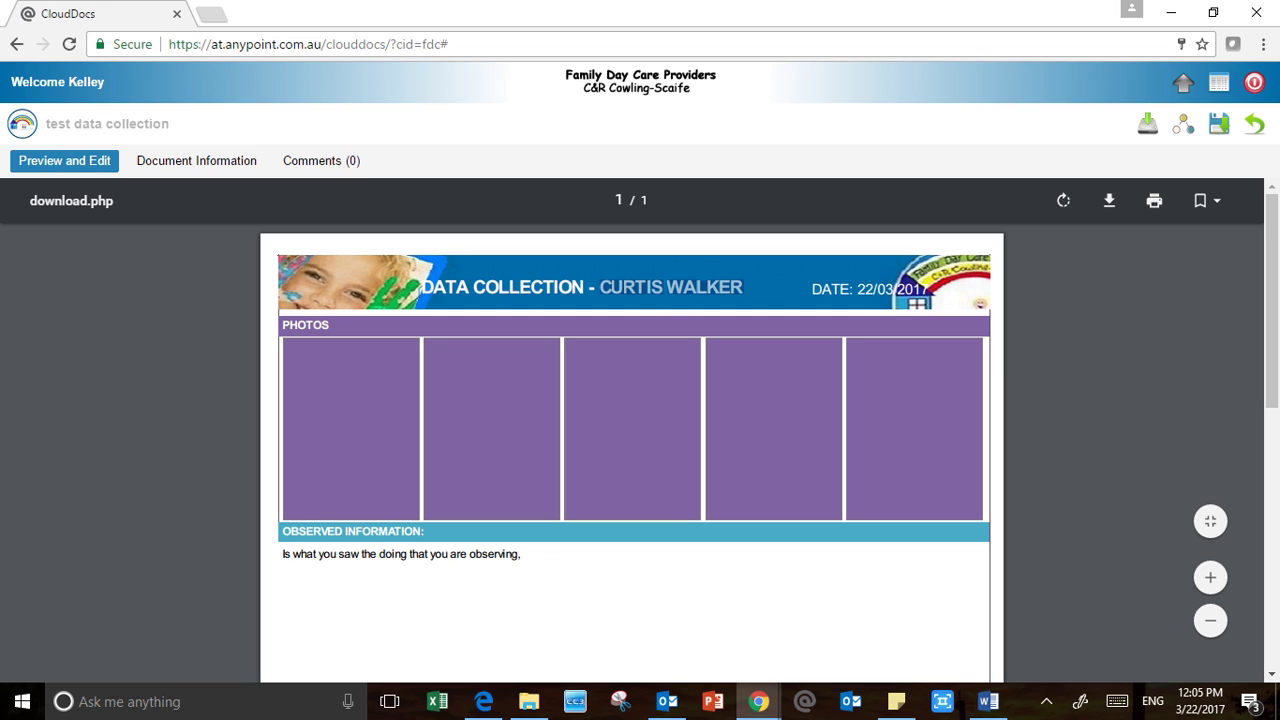
scroll(630, 450, down, 6)
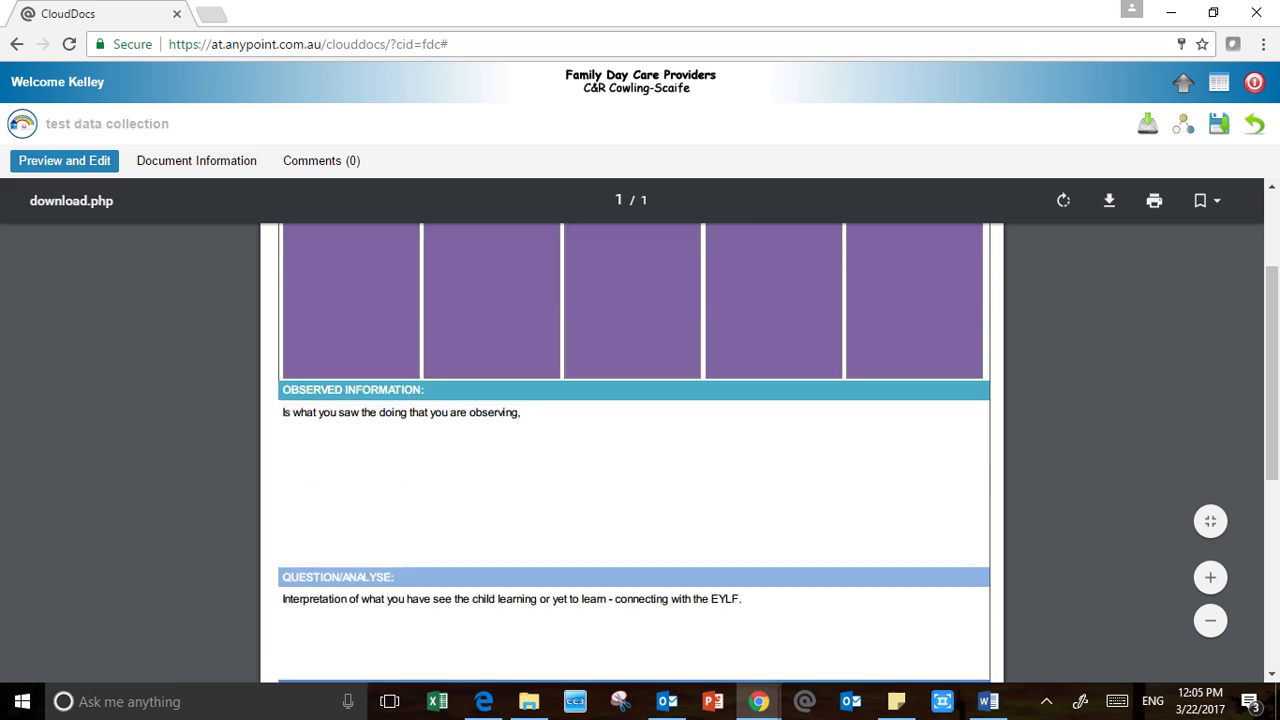
scroll(630, 450, up, 5)
scroll(630, 450, up, 1)
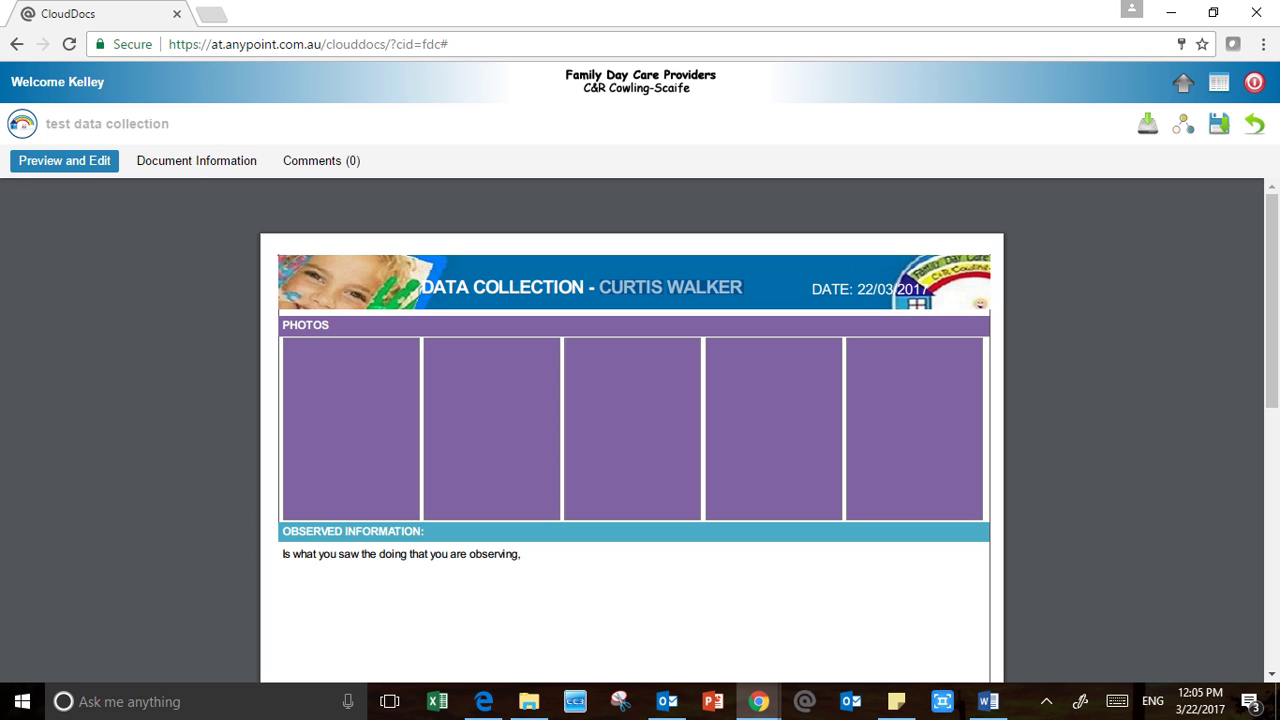
View the copy's document information, return to Data Collection and clear the selection
click(1254, 123)
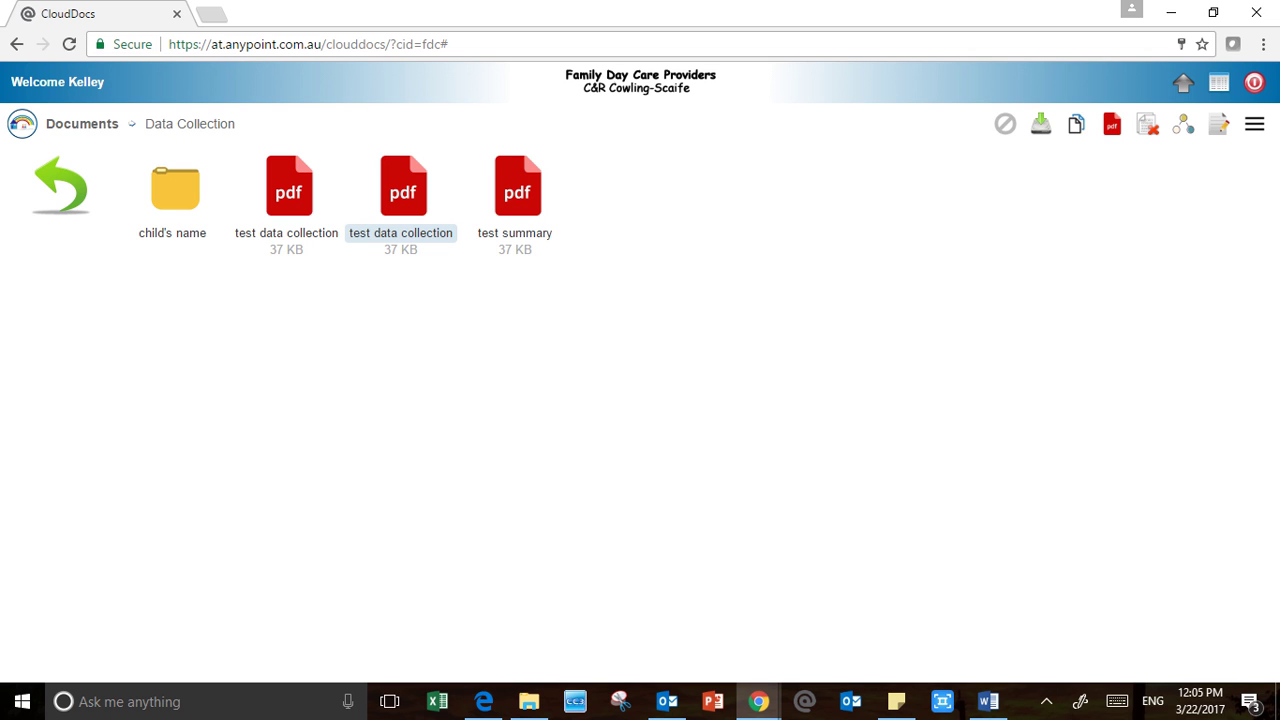
click(402, 204)
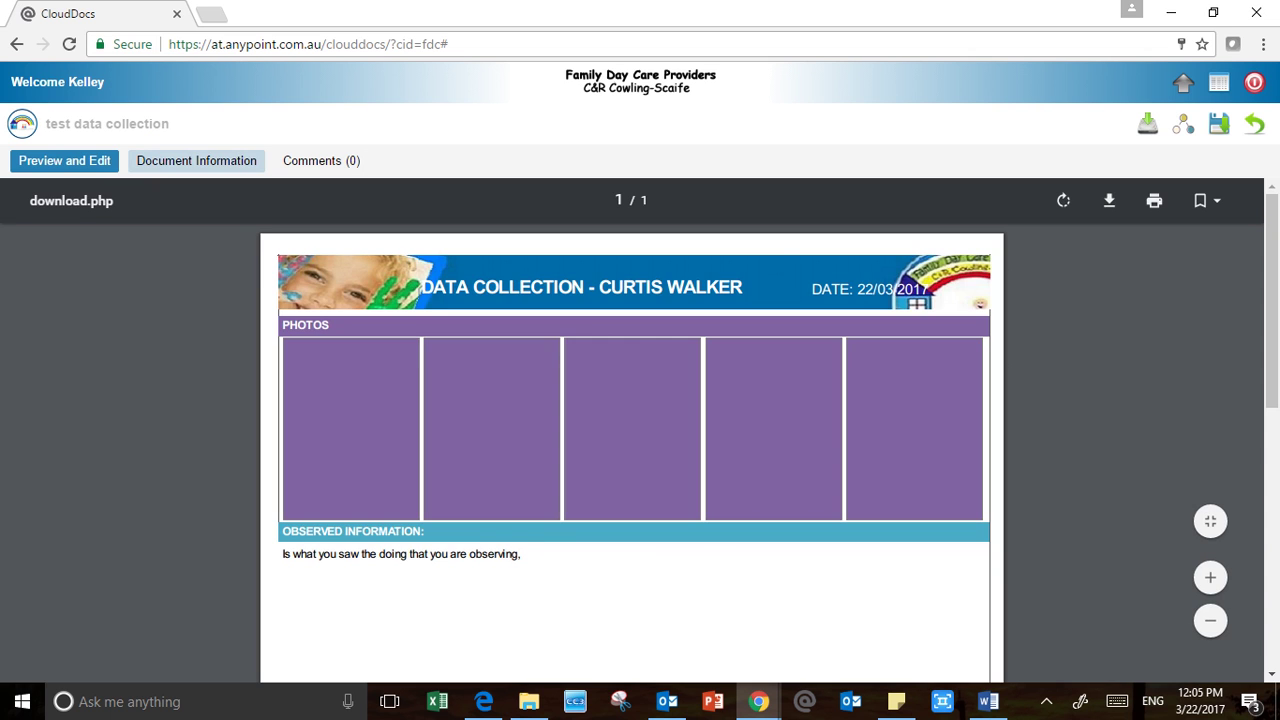
click(196, 161)
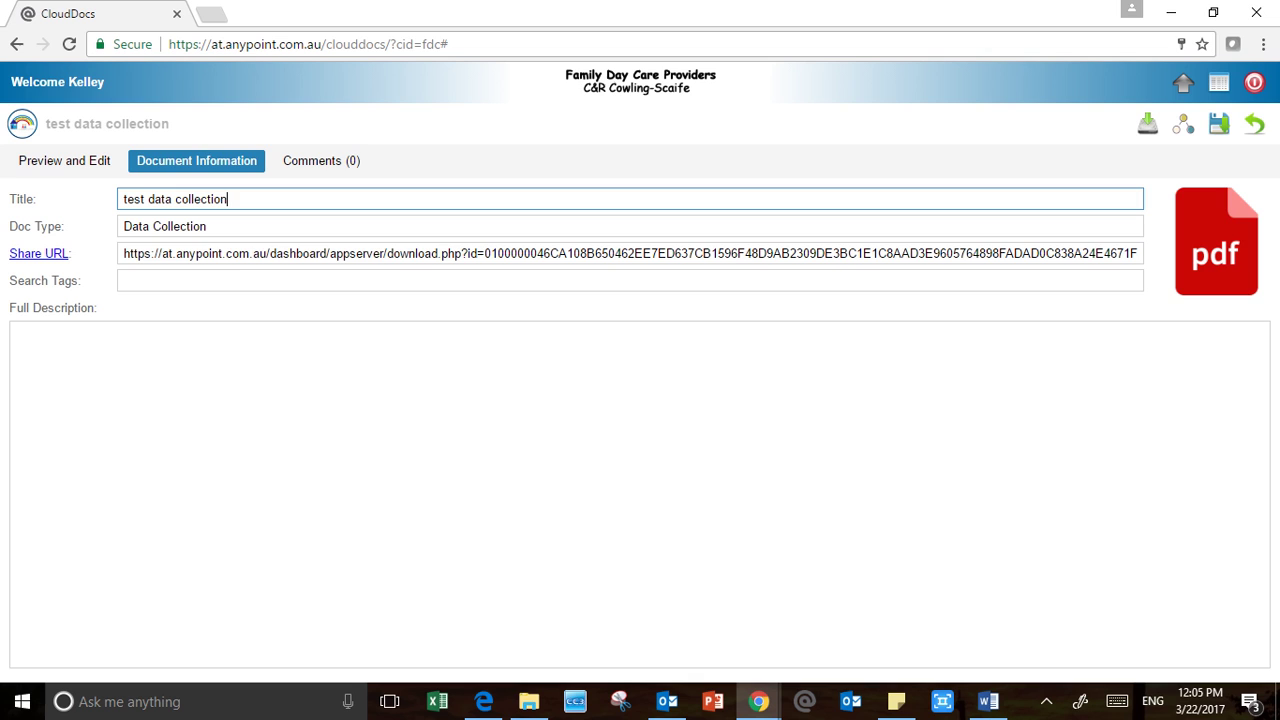
click(1254, 124)
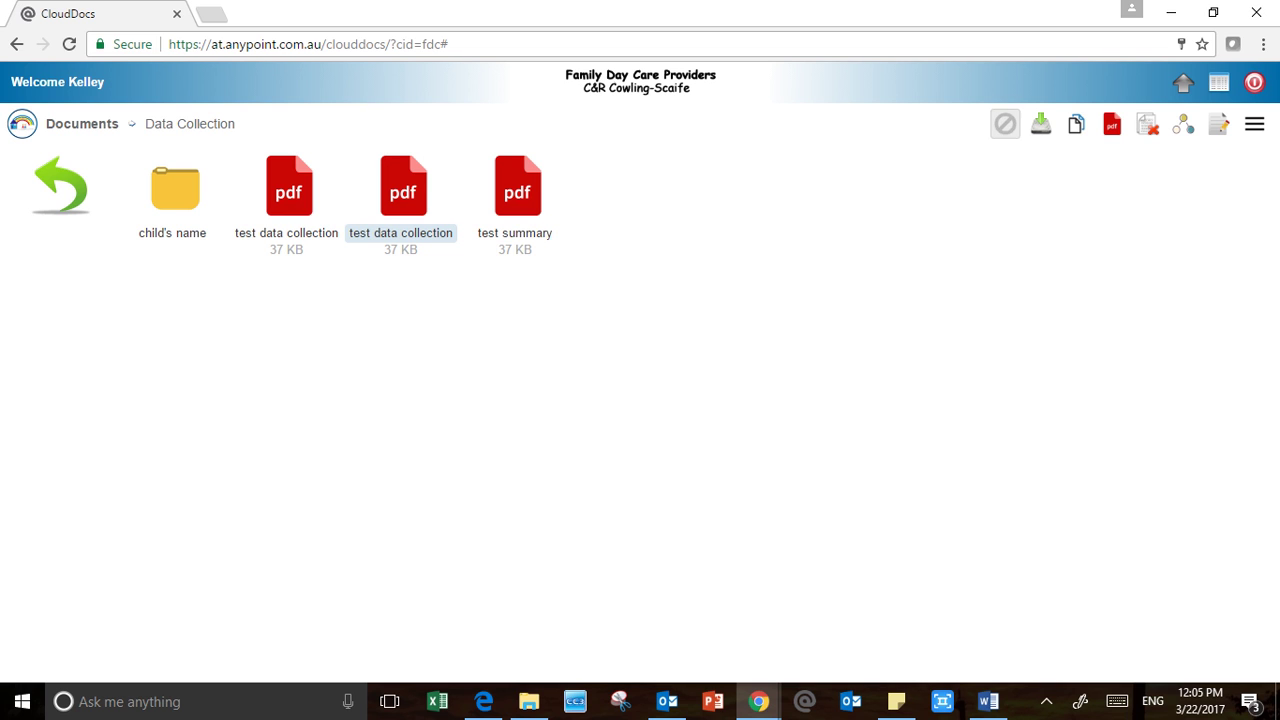
click(1005, 123)
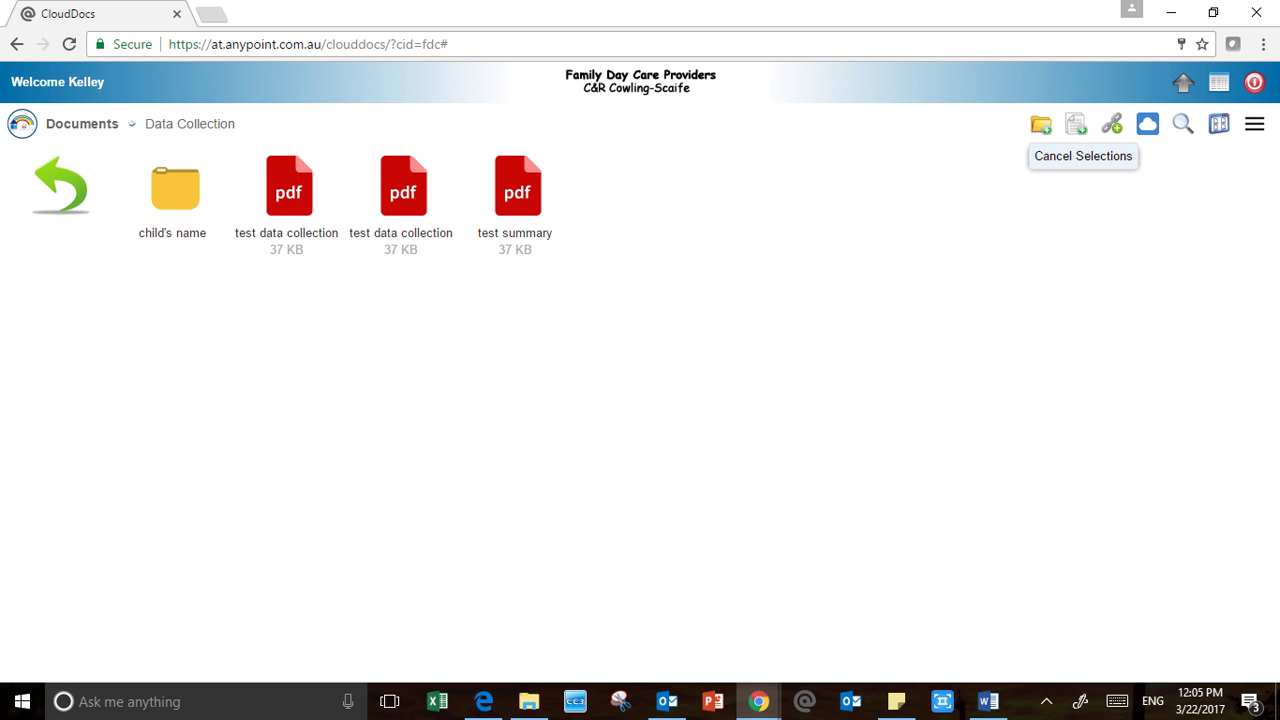
In list view, move the newer test data collection copy into the child's name folder
click(1219, 123)
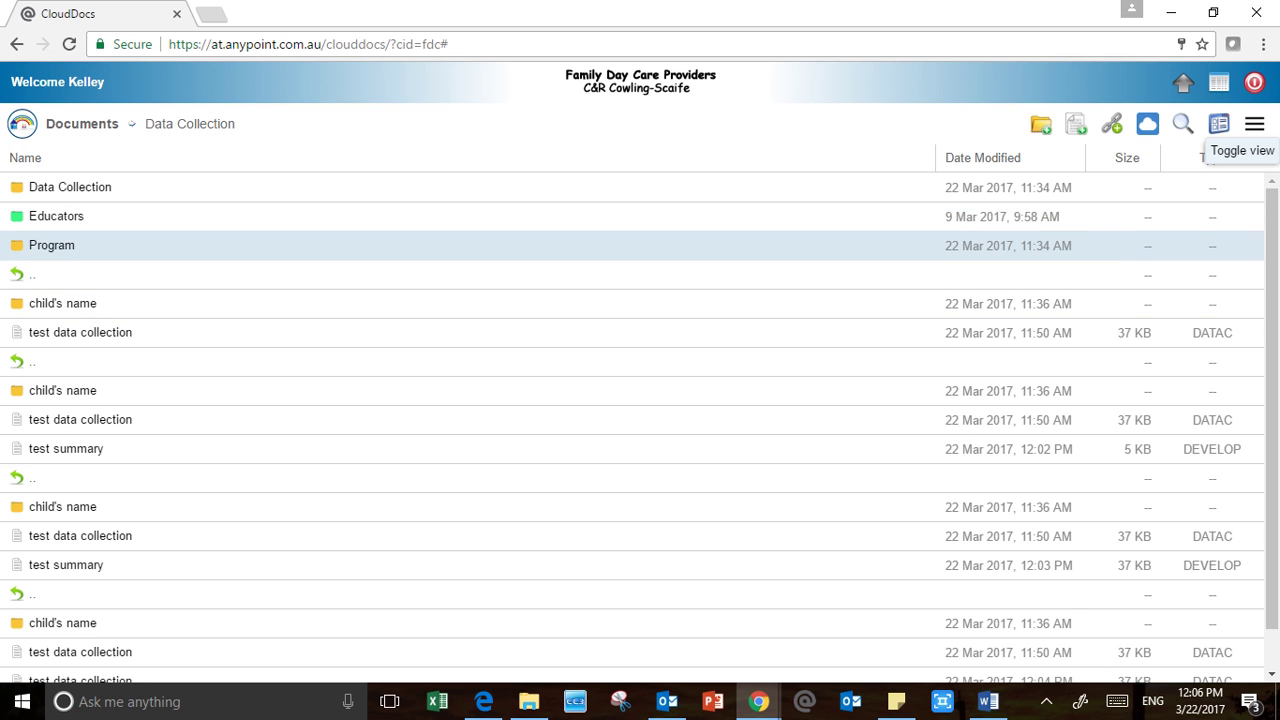
click(82, 124)
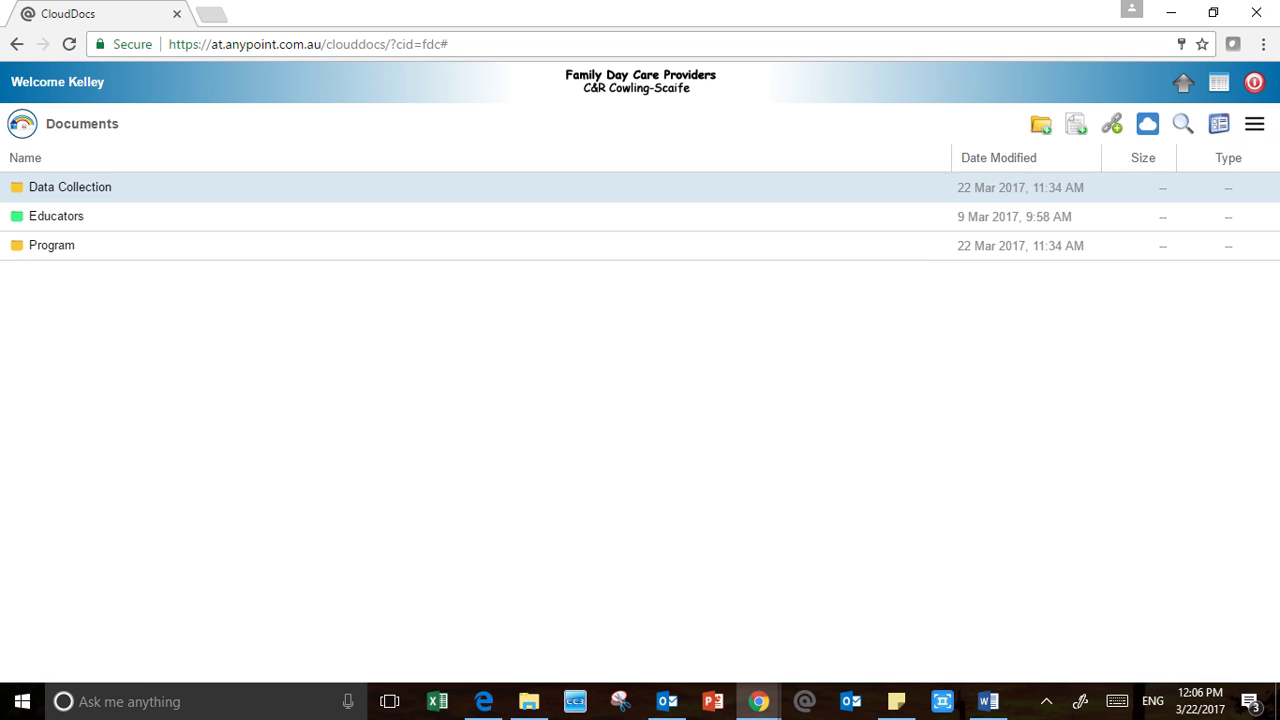
click(70, 187)
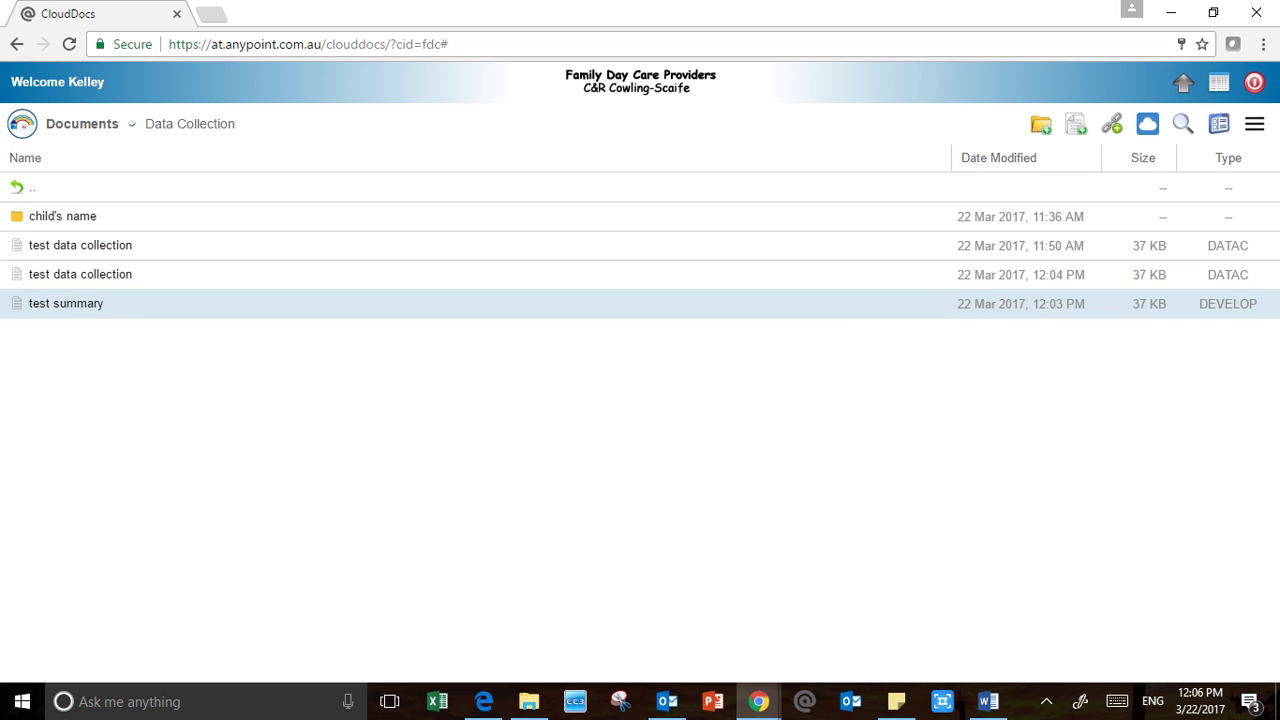
click(80, 274)
drag(80, 274, 142, 228)
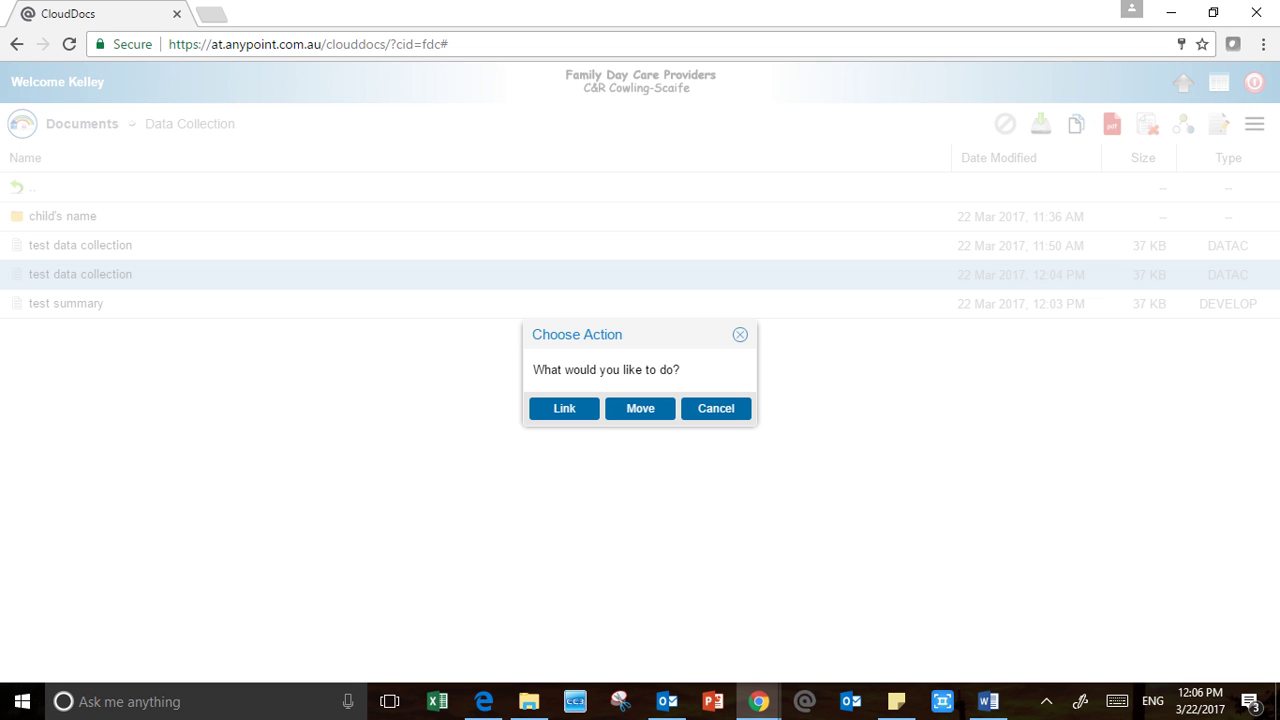
click(640, 408)
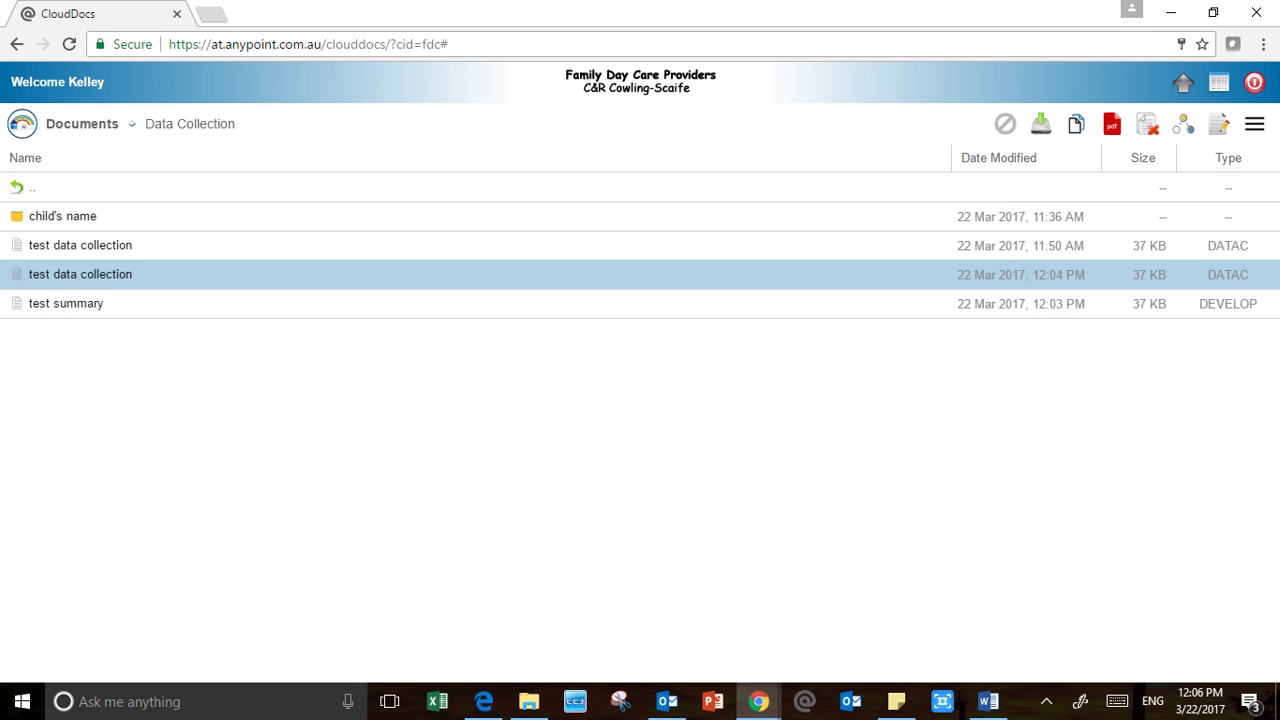
Check the child's name folder holds the copy, then return to the Documents root
click(63, 216)
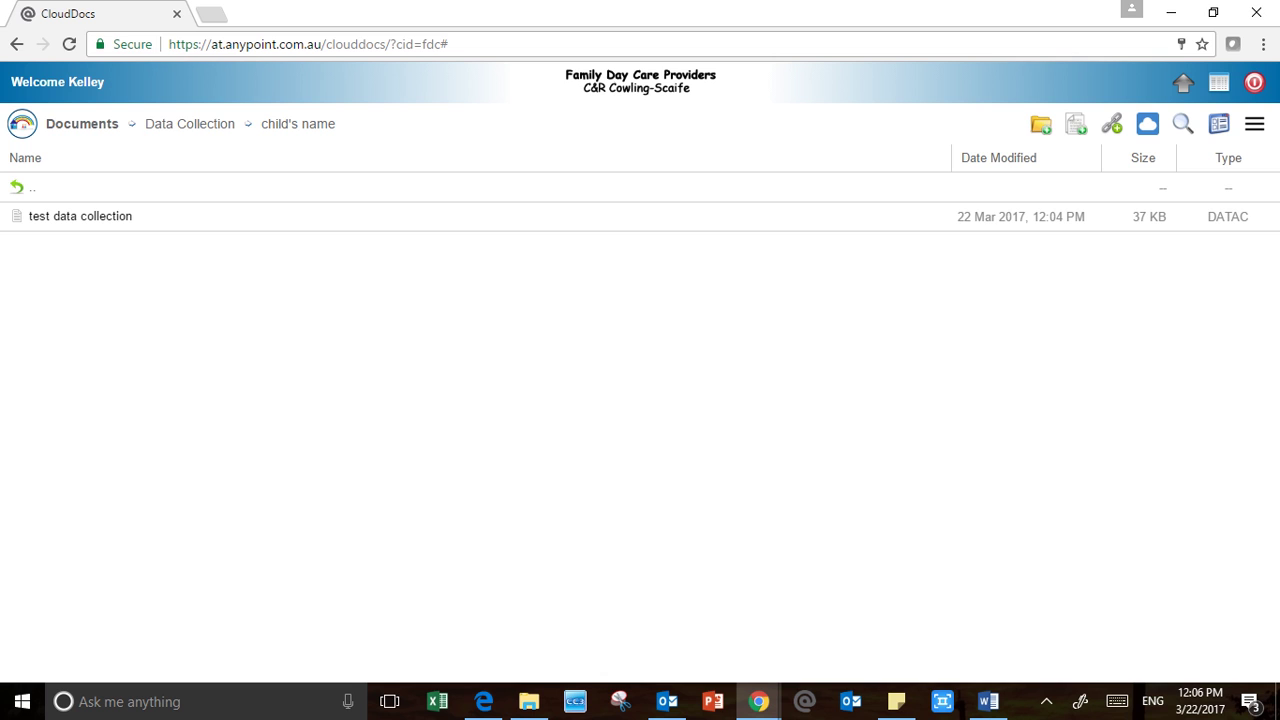
click(30, 187)
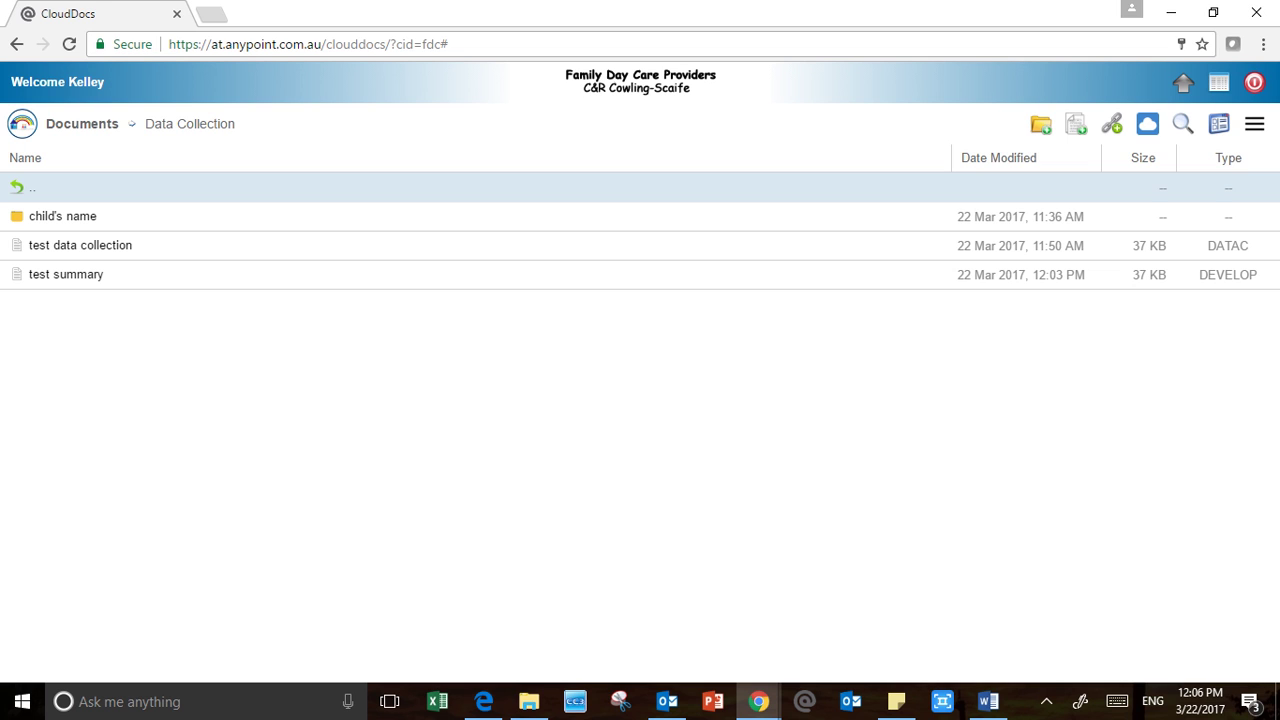
click(1218, 123)
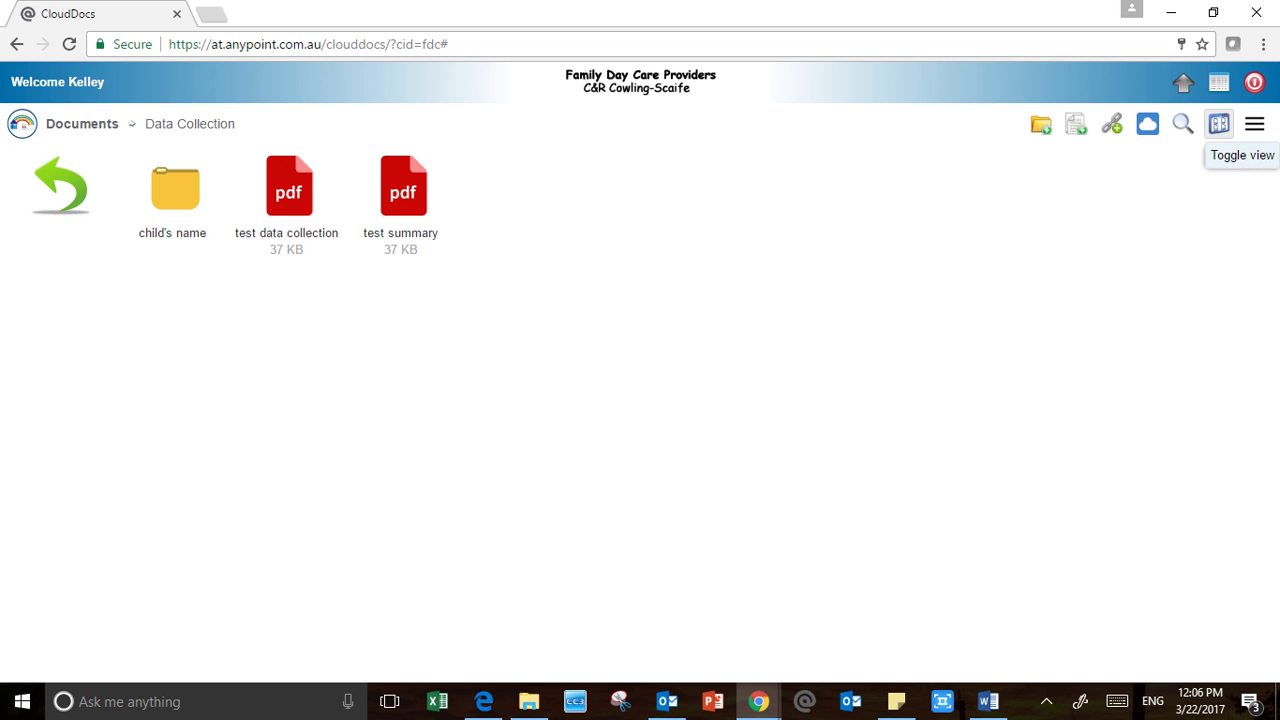
double_click(175, 189)
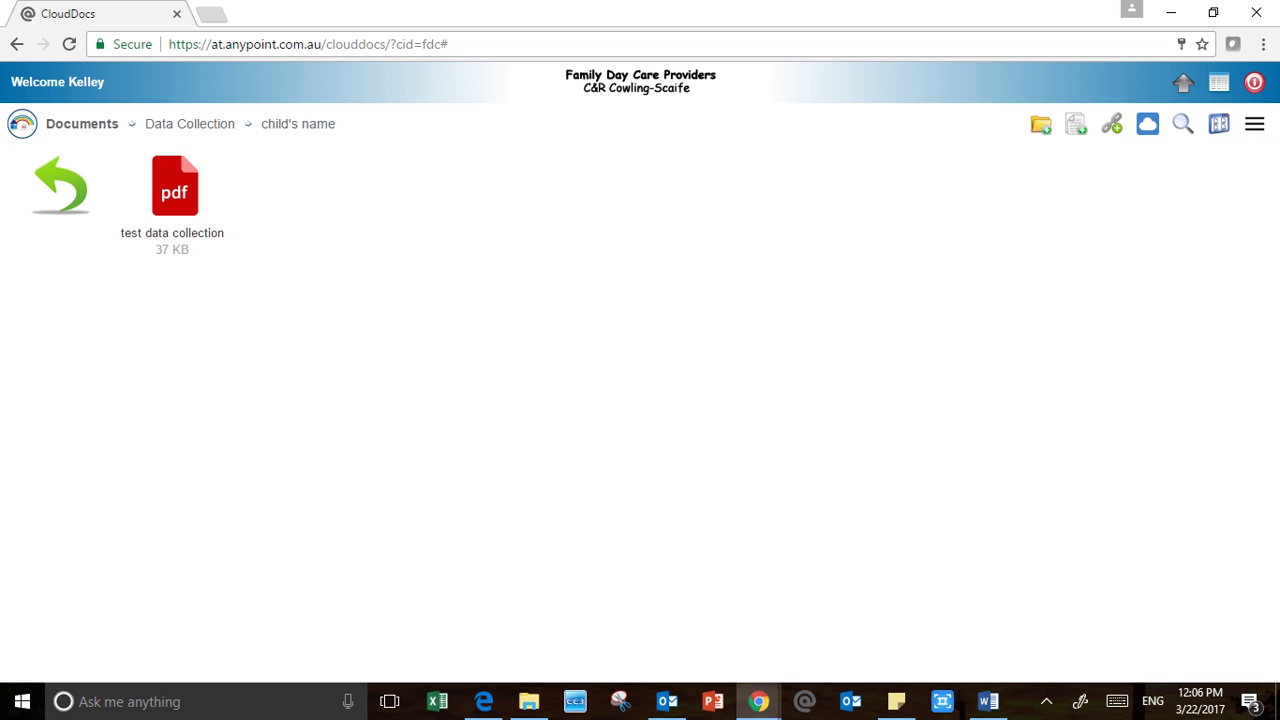
click(61, 187)
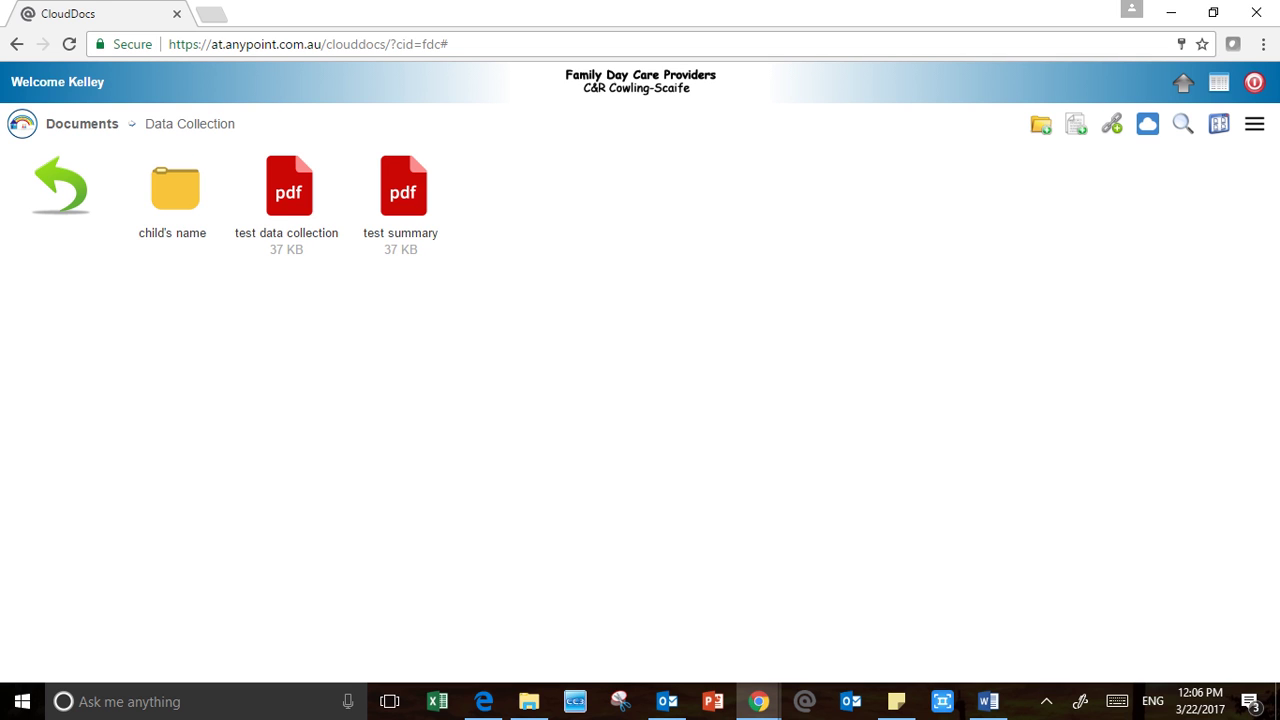
double_click(175, 189)
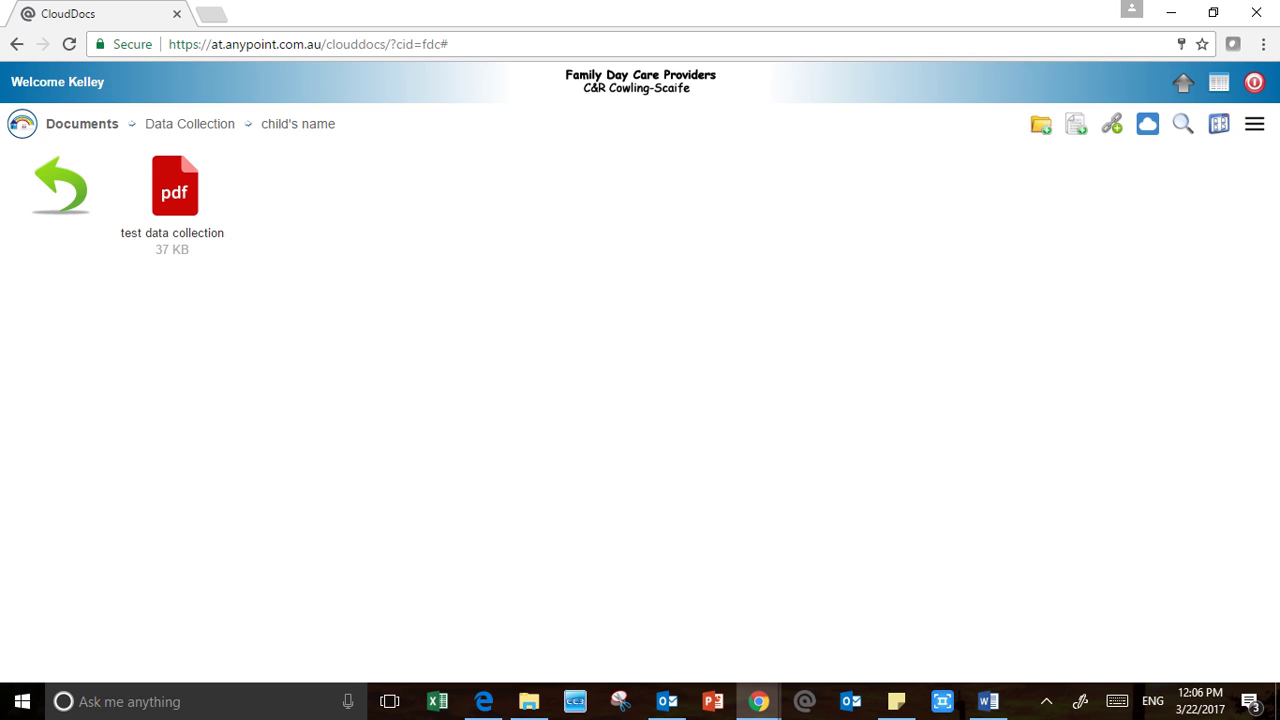
click(61, 187)
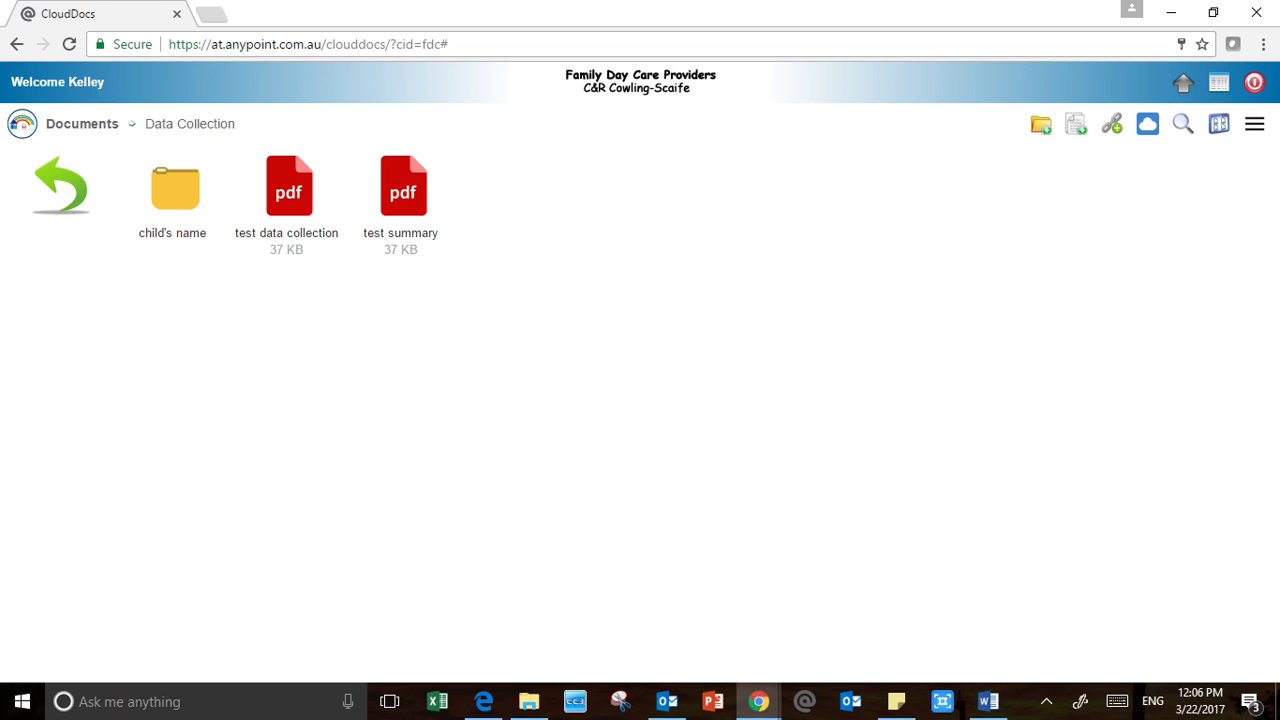
double_click(61, 187)
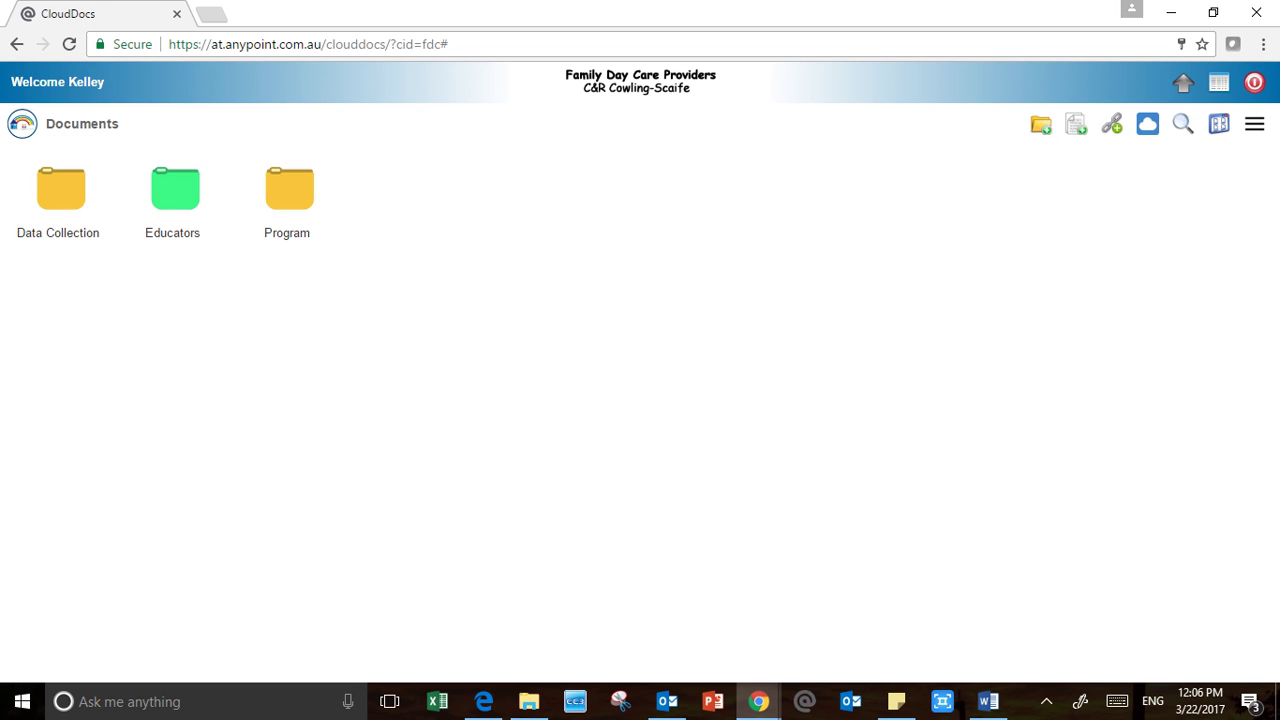
double_click(175, 188)
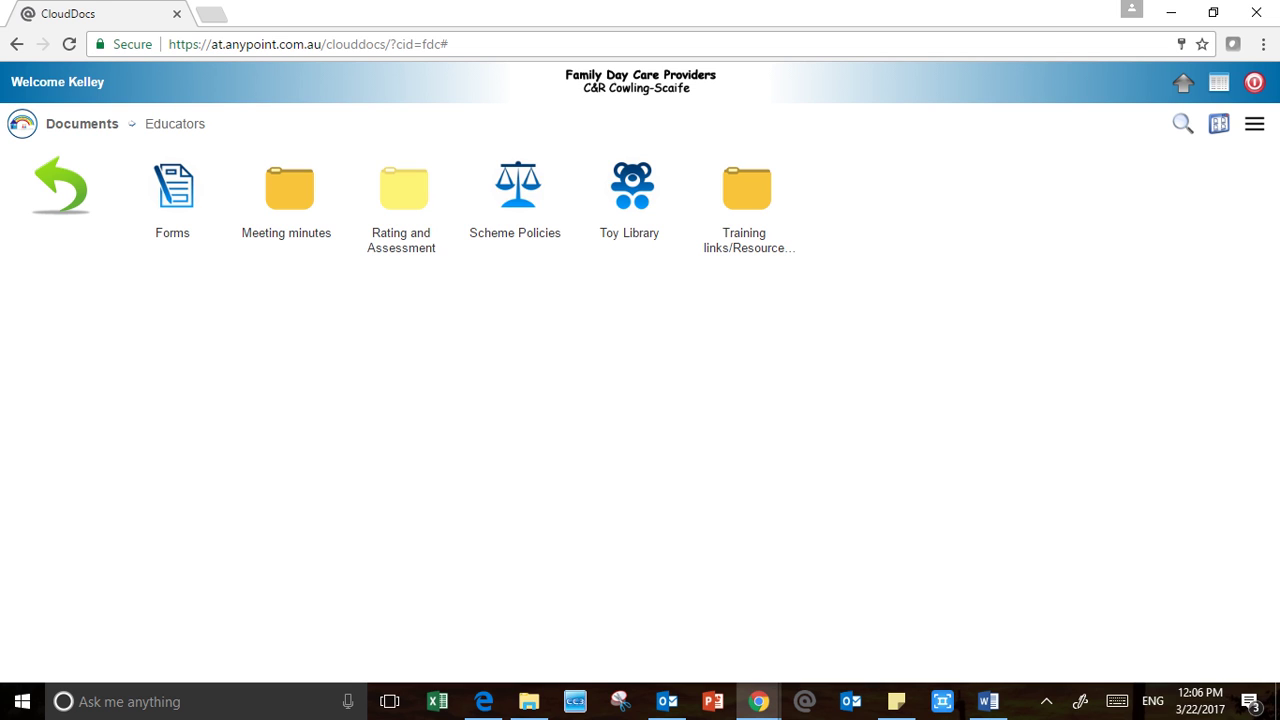
click(60, 185)
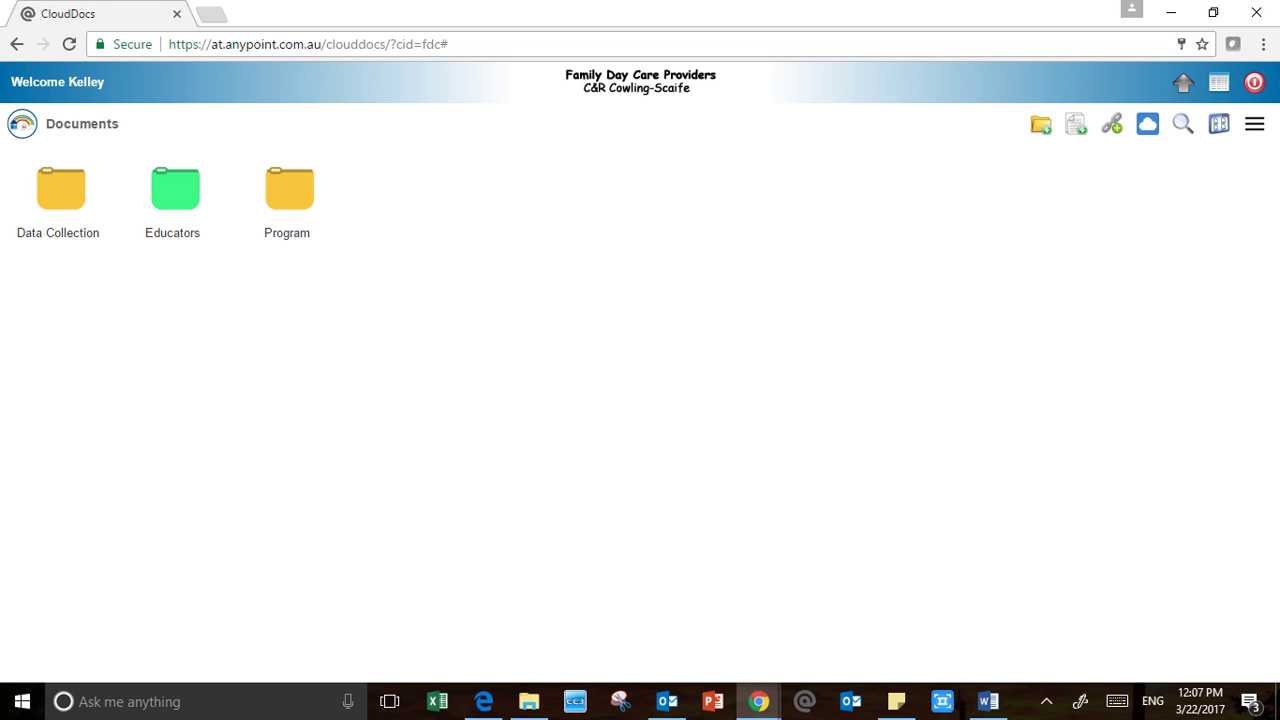
Sign out of CloudDocs with the red logout button
click(1263, 44)
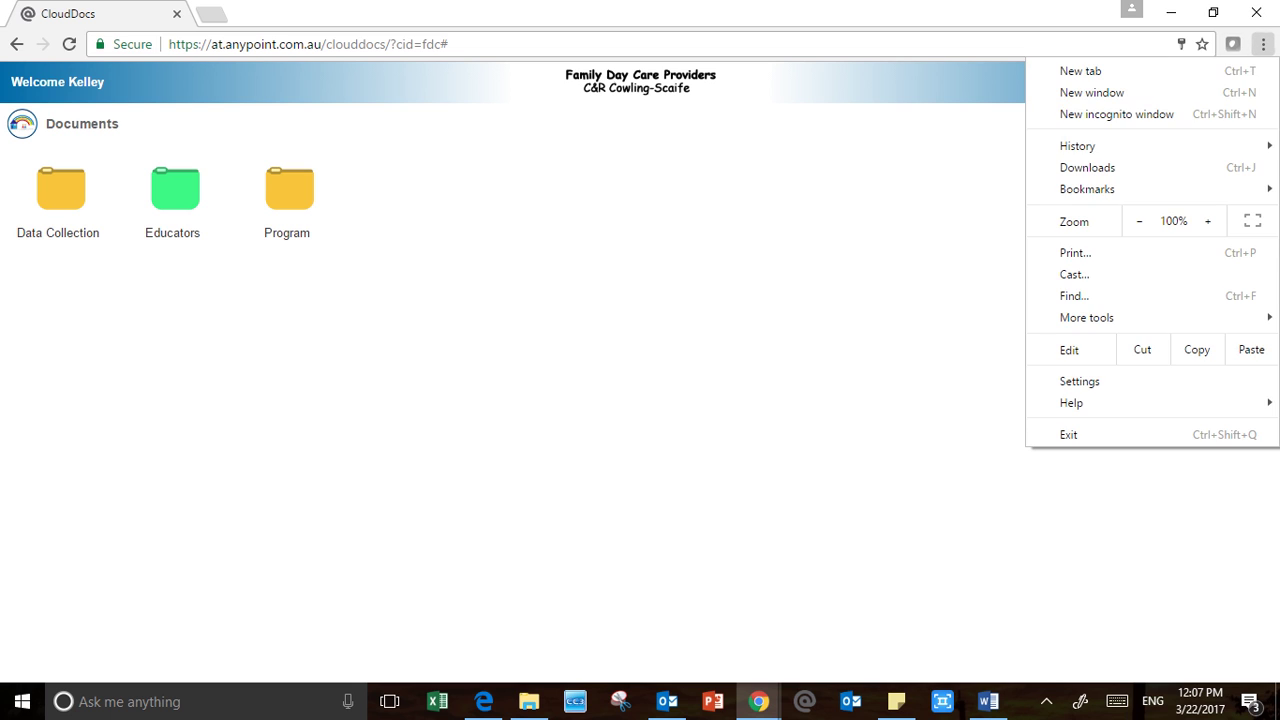
mouse_move(1087, 317)
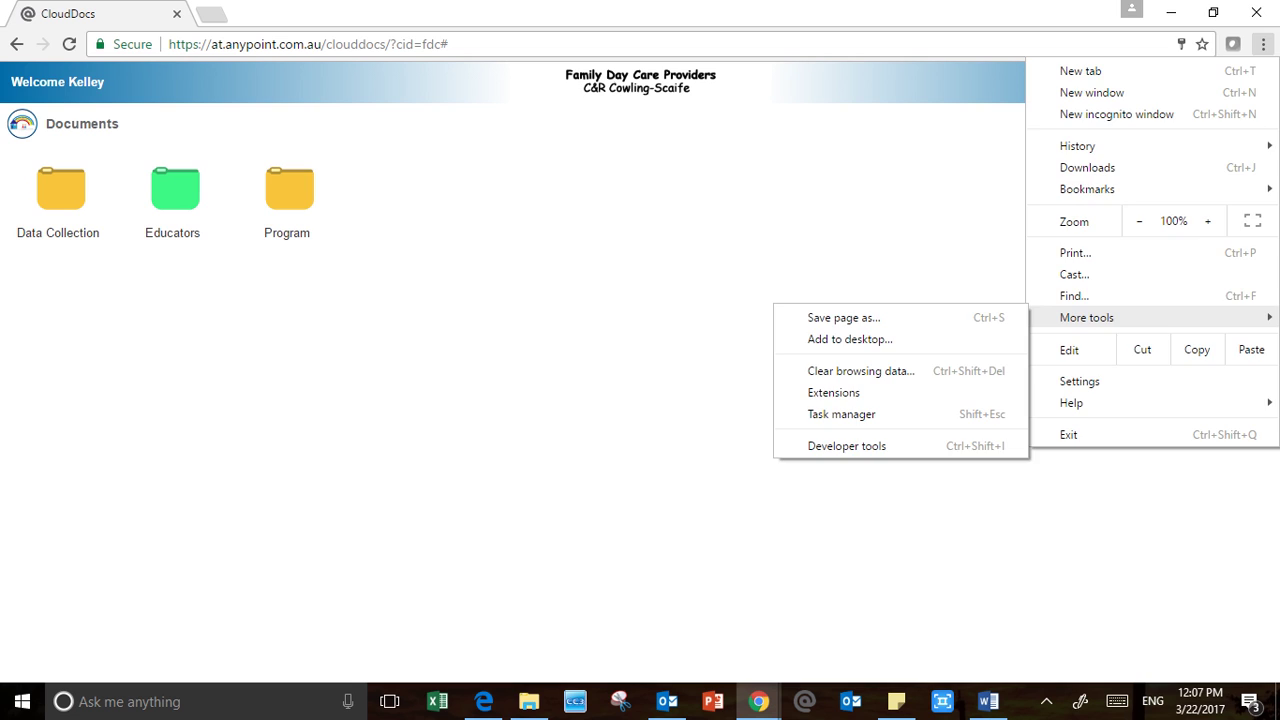
key(Escape)
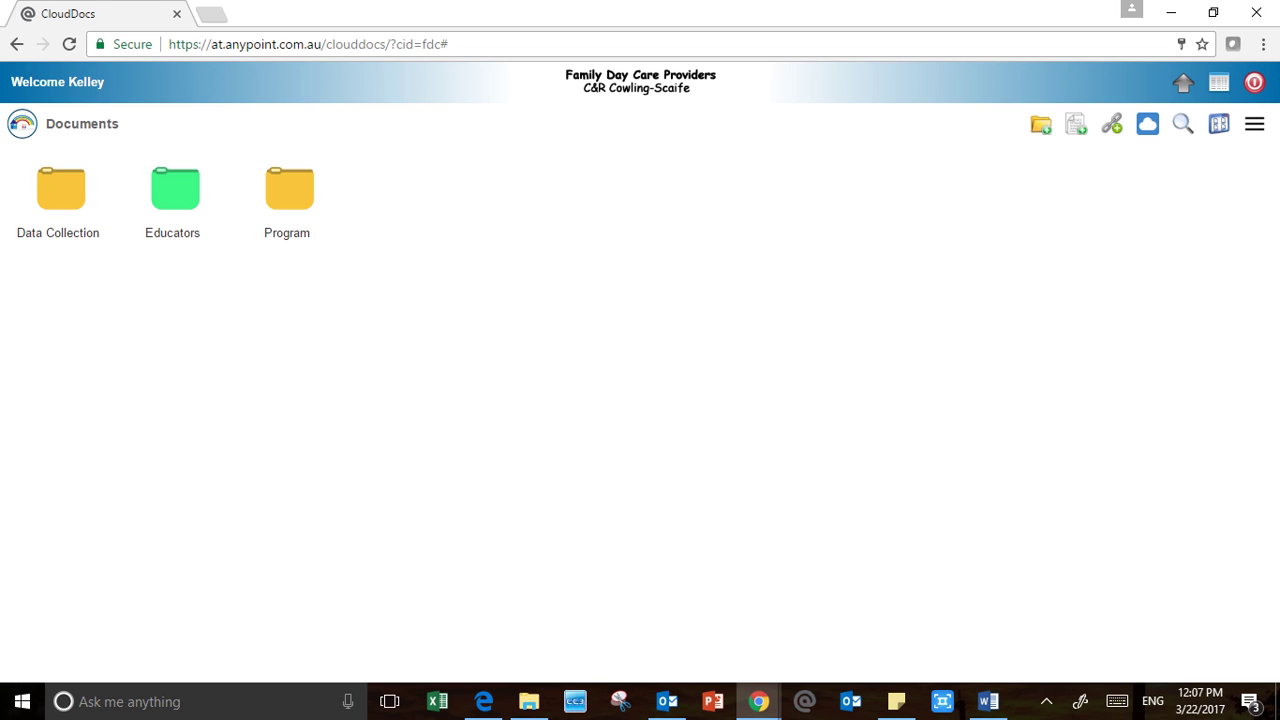
click(1254, 82)
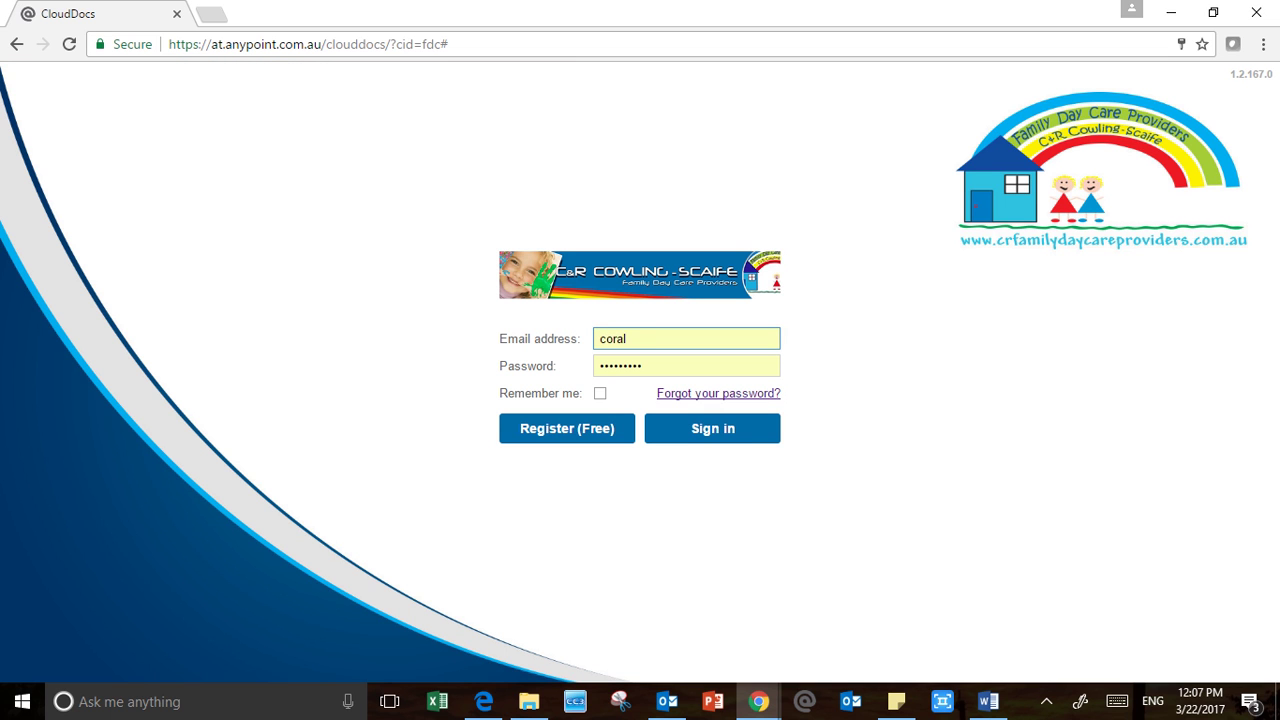